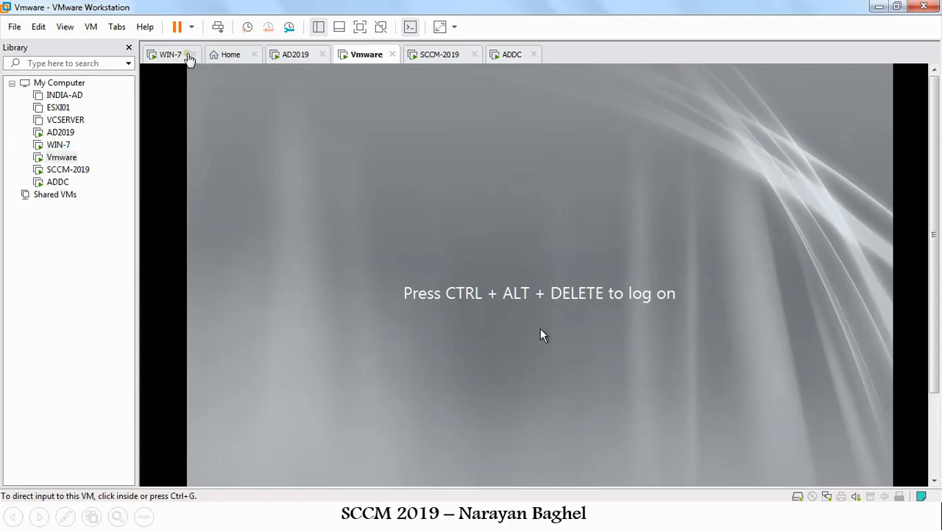
# Reorder the VM tabs so Home is first, WIN-7 last, and Vmware follows SCCM-2019.
pyautogui.moveTo(228, 58); pyautogui.dragTo(173, 59)
pyautogui.moveTo(234, 58); pyautogui.dragTo(515, 70)
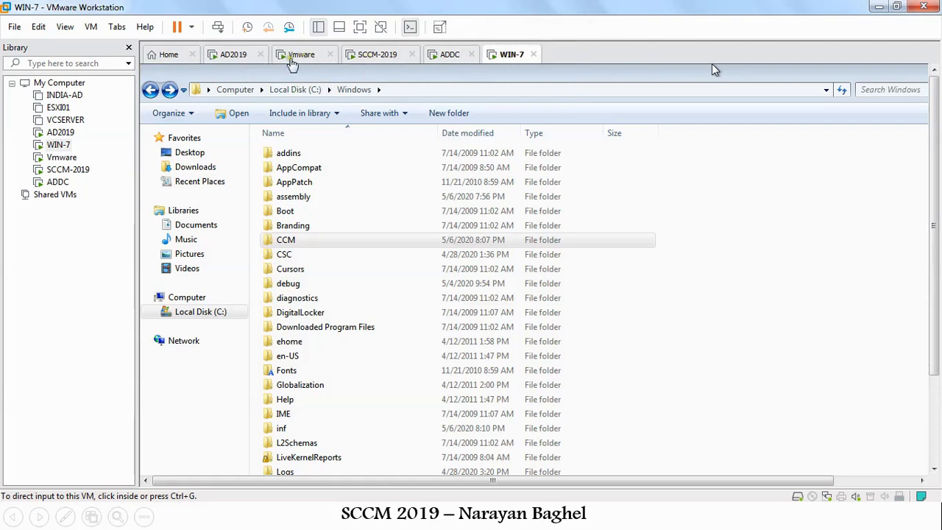
pyautogui.moveTo(293, 57); pyautogui.dragTo(389, 58)
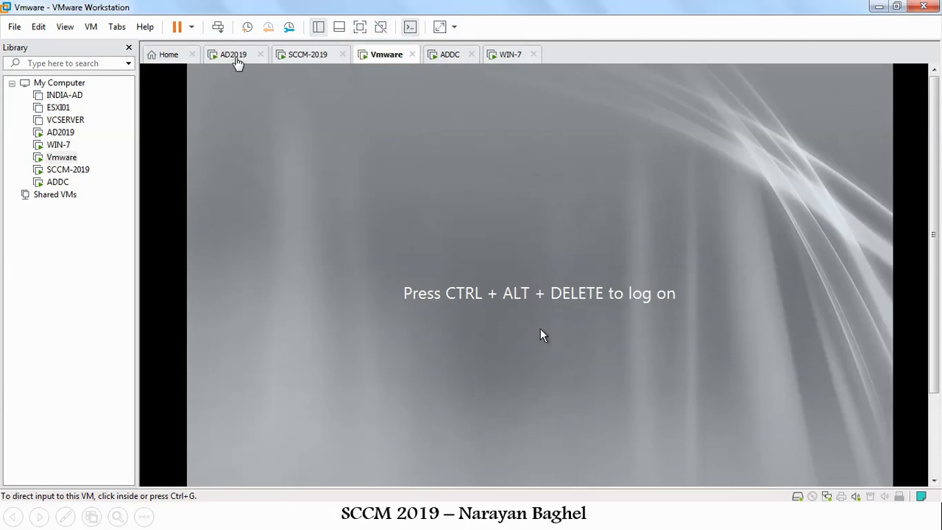
# Cycle through AD2019, SCCM-2019, Vmware, ADDC and WIN-7, then minimize VMware Workstation.
pyautogui.click(237, 59)
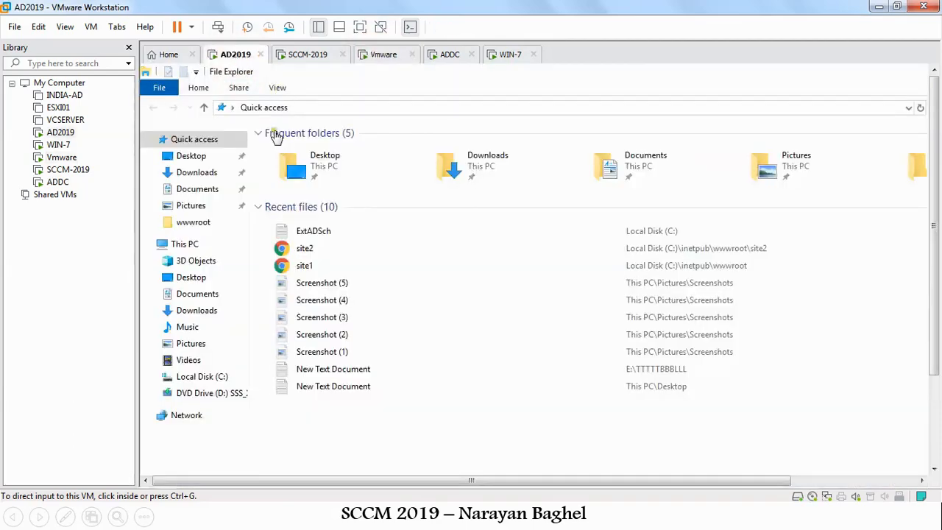
pyautogui.click(296, 60)
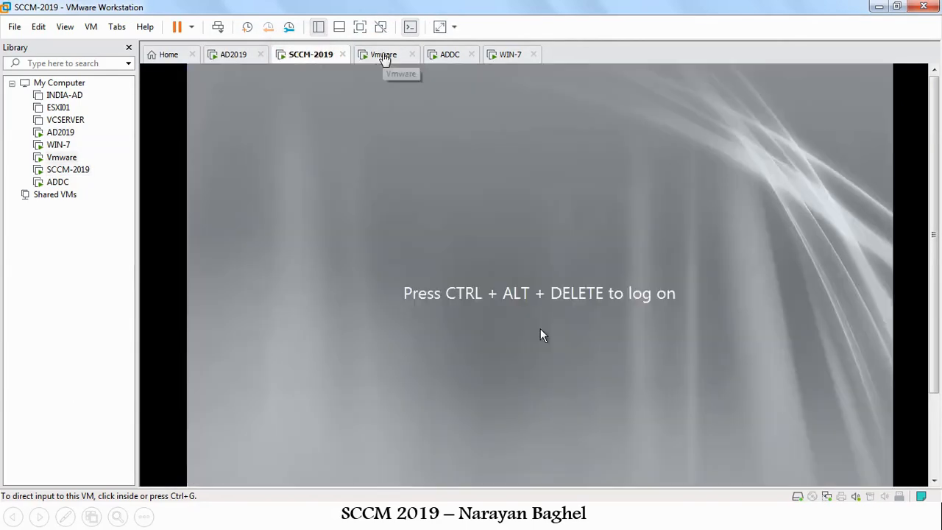
pyautogui.click(385, 58)
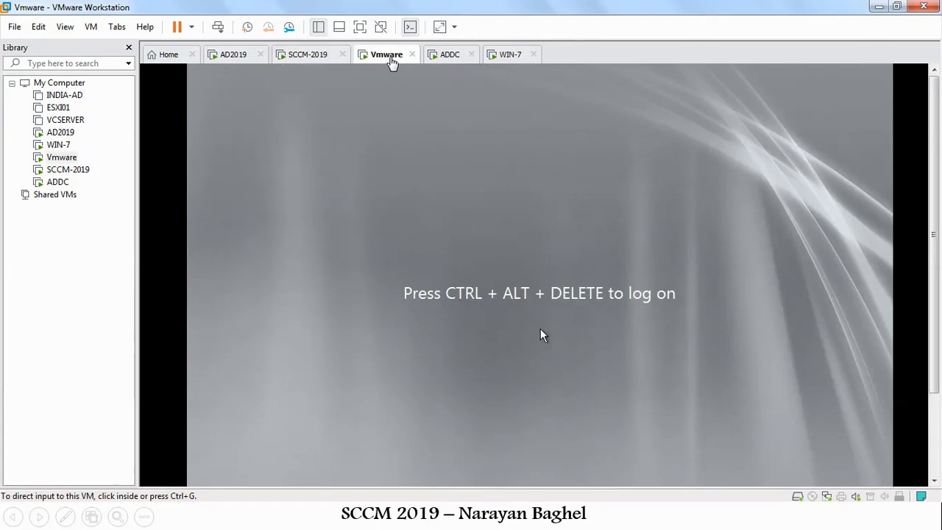
pyautogui.click(446, 59)
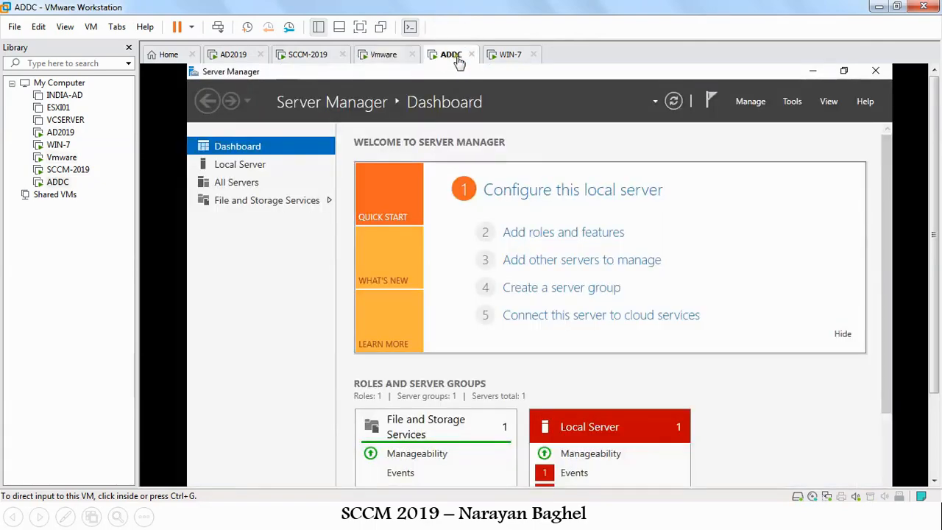
pyautogui.click(515, 59)
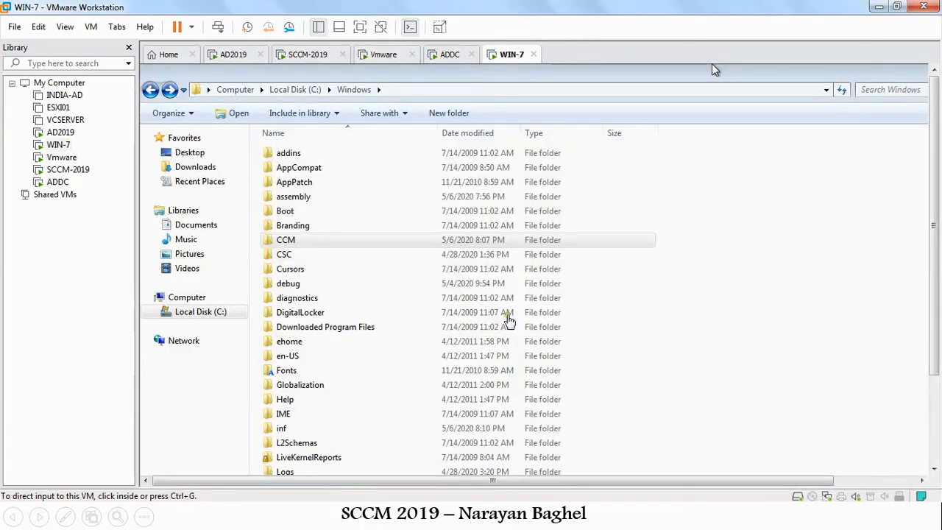
pyautogui.click(878, 7)
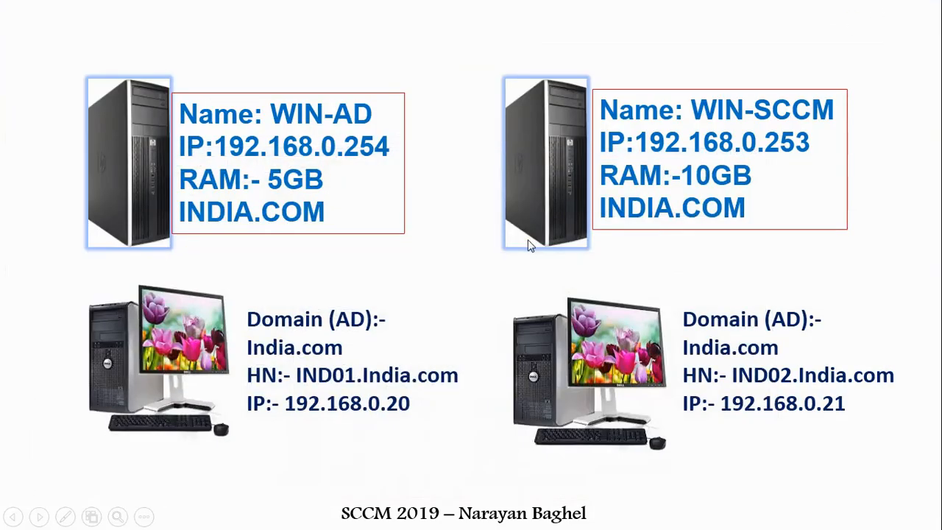
# Launch Remote Desktop Connection with mstsc from the Run prompt.
pyautogui.press('super')
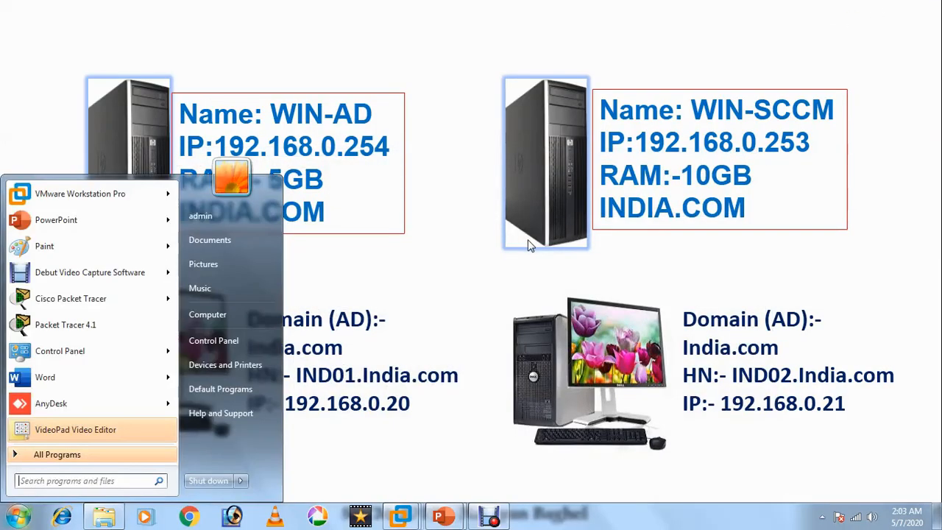
pyautogui.press('super+r')
pyautogui.press('Down')
pyautogui.press('Down')
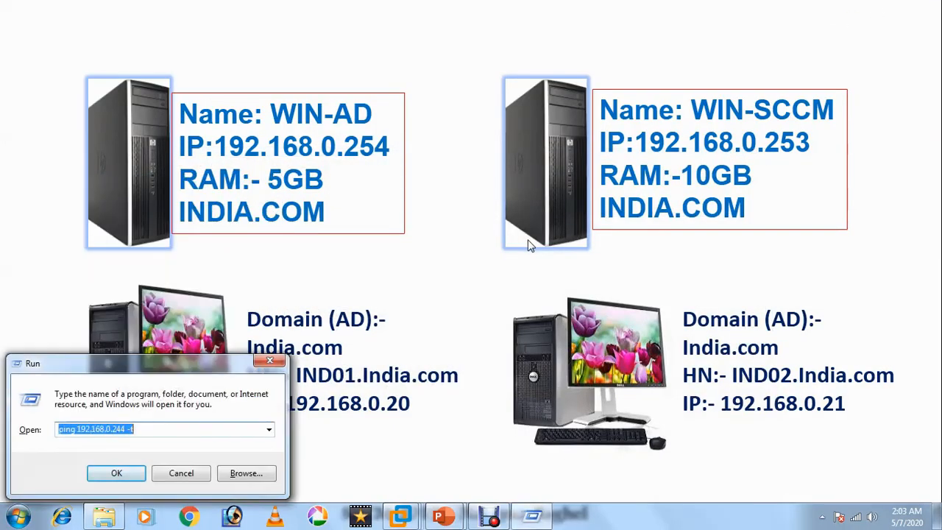
pyautogui.press('Return')
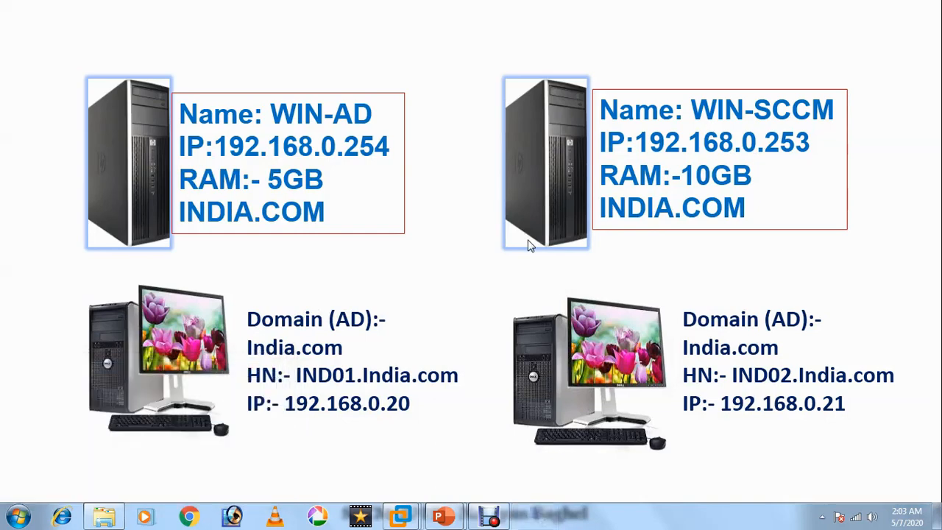
# Connect to 192.168.0.244 and submit the administrator password.
pyautogui.click(523, 245)
pyautogui.click(446, 147)
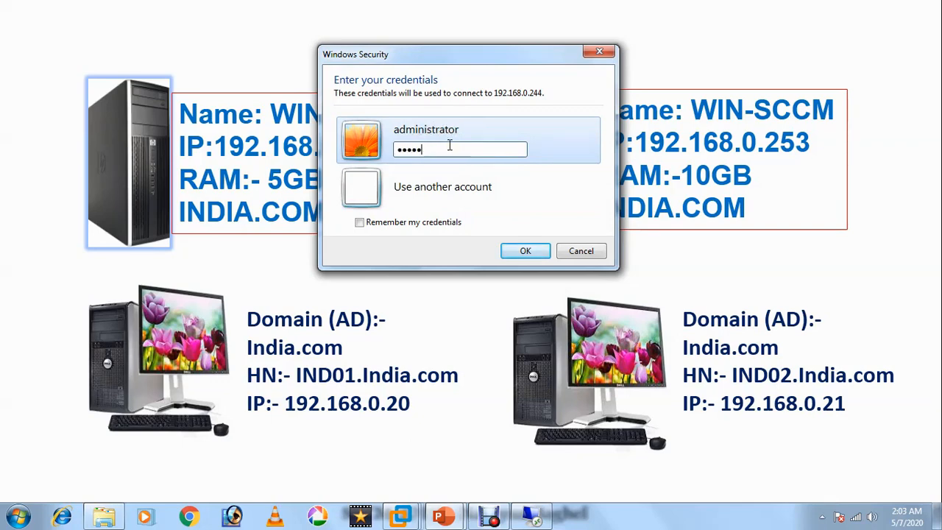
pyautogui.press('Return')
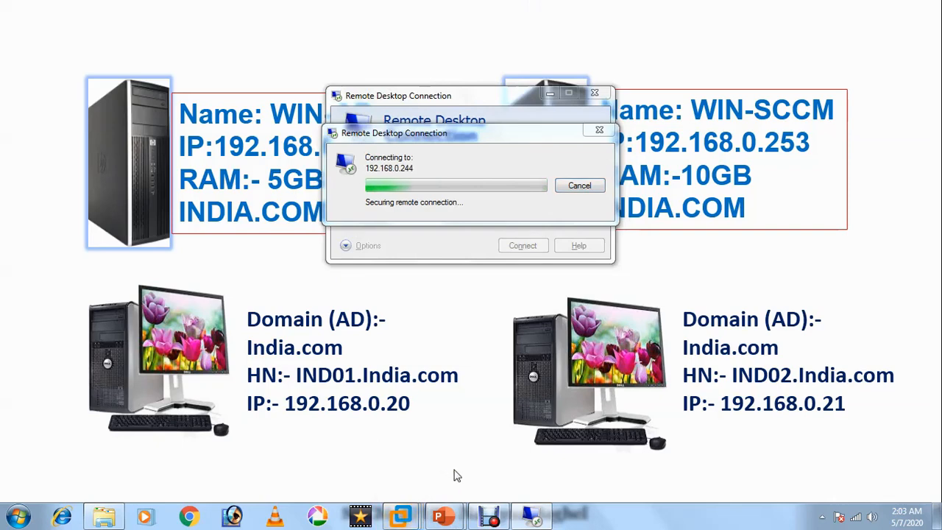
# Re-enter the password after the failed logon, then bring up the SCCM-2019 machine.
pyautogui.moveTo(410, 519)
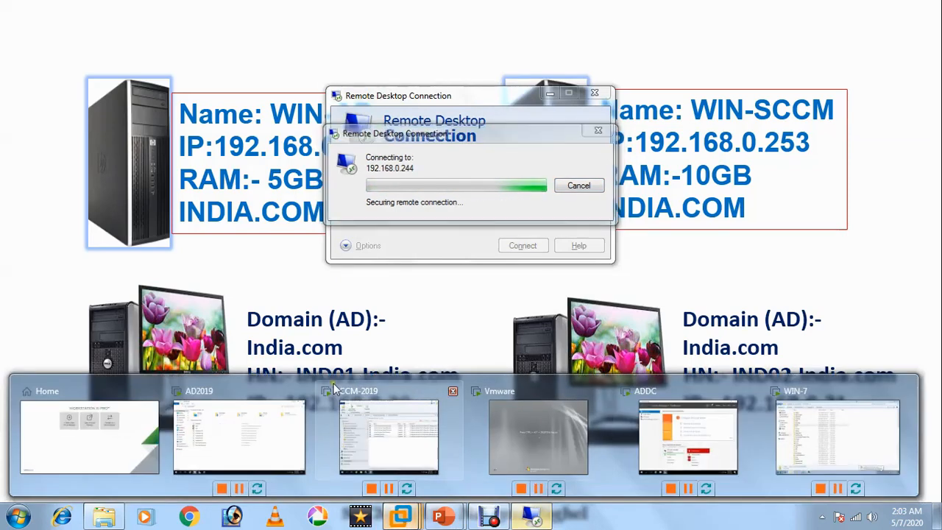
pyautogui.click(440, 147)
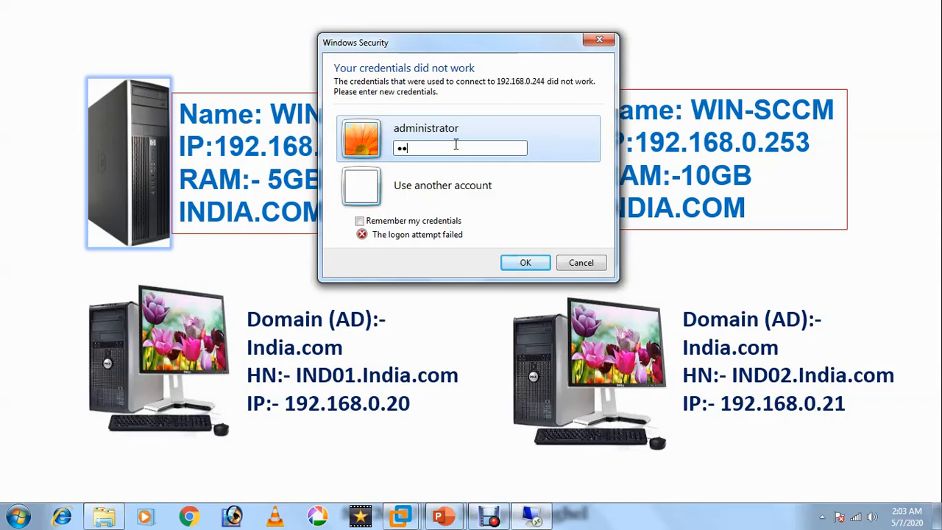
pyautogui.write('d')
pyautogui.press('Return')
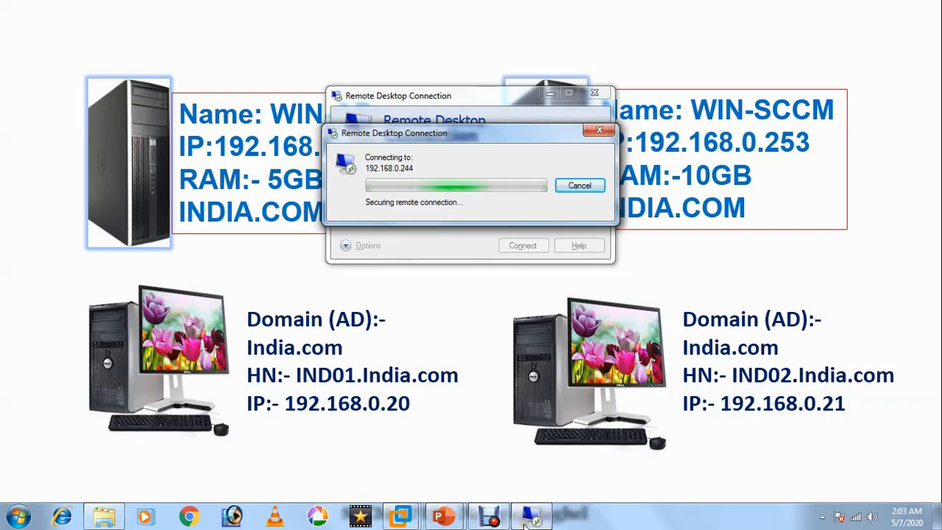
pyautogui.moveTo(548, 521)
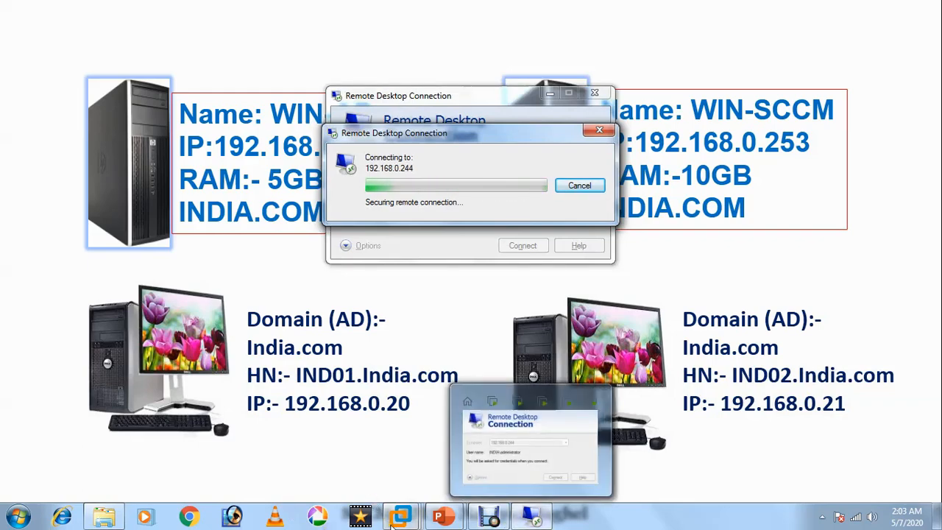
pyautogui.moveTo(401, 517)
pyautogui.click(401, 443)
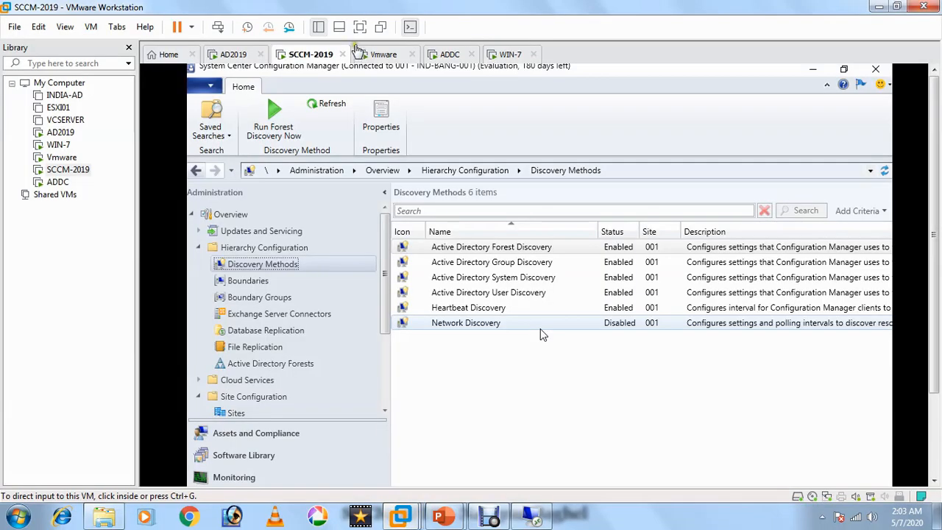
# Show the AD2019 machine full screen with Server Manager's Tools menu open.
pyautogui.click(359, 30)
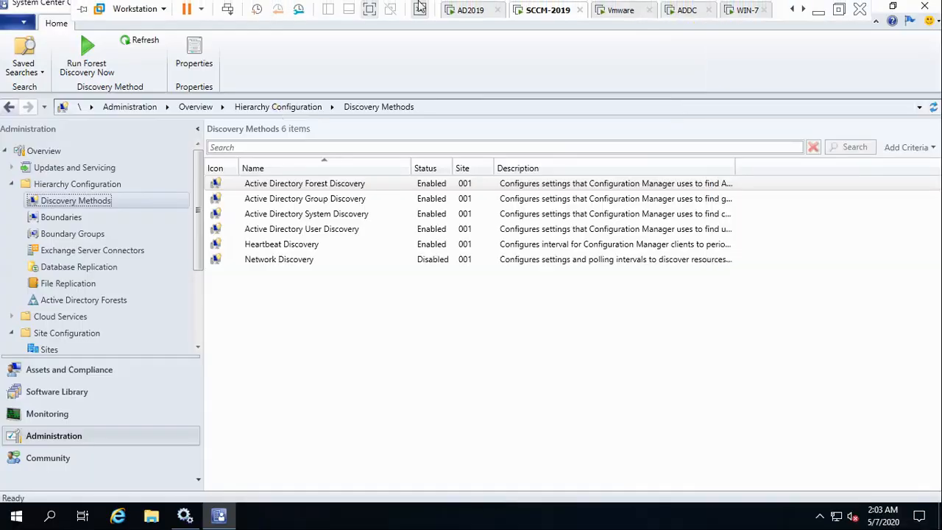
pyautogui.click(471, 11)
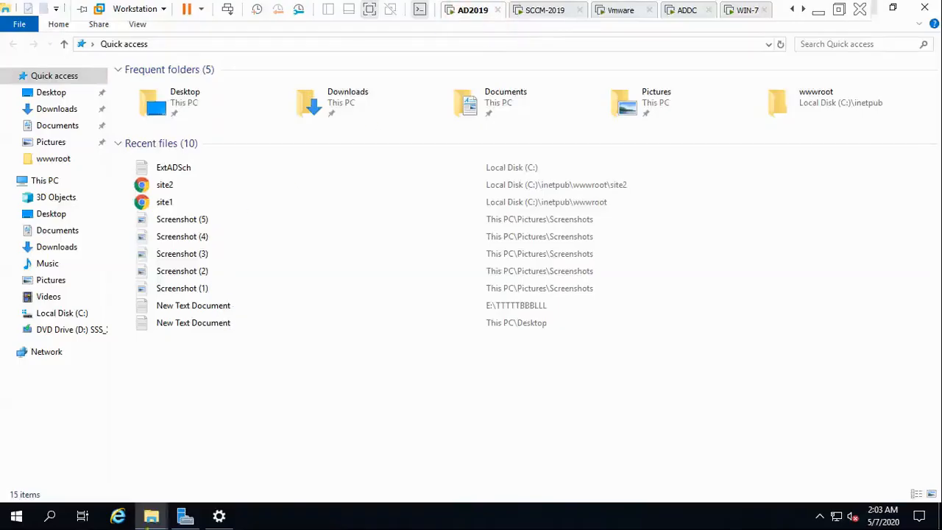
pyautogui.click(188, 517)
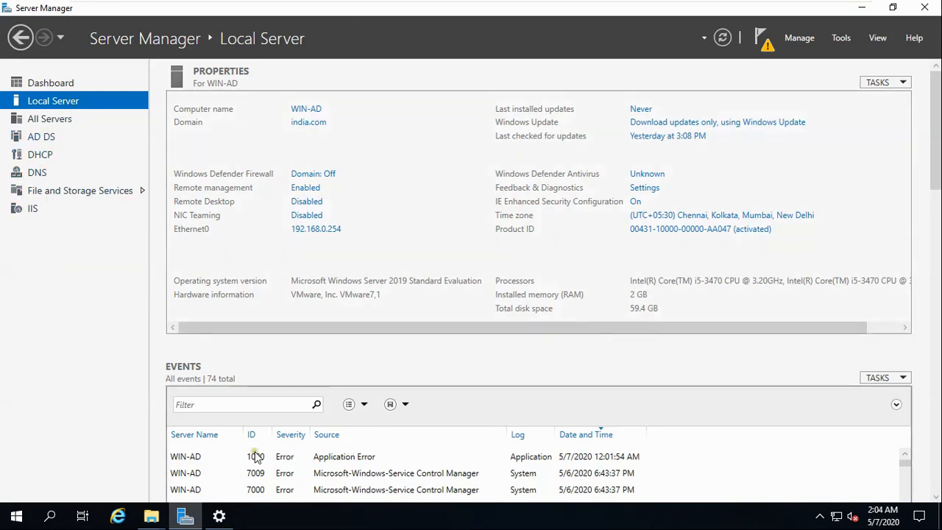
pyautogui.click(806, 43)
pyautogui.click(841, 38)
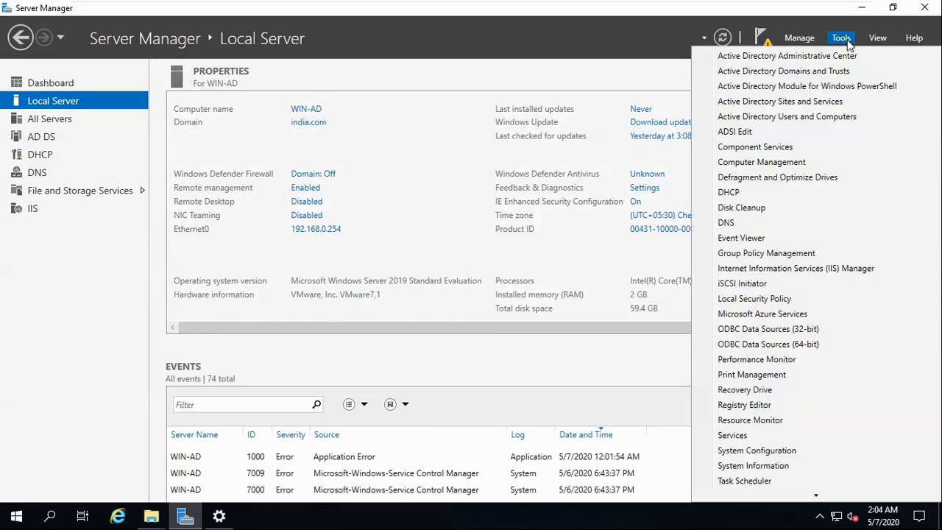
# Open Active Directory Users and Computers and browse 123-IND's Groups, Server, Systems and Users containers.
pyautogui.click(787, 124)
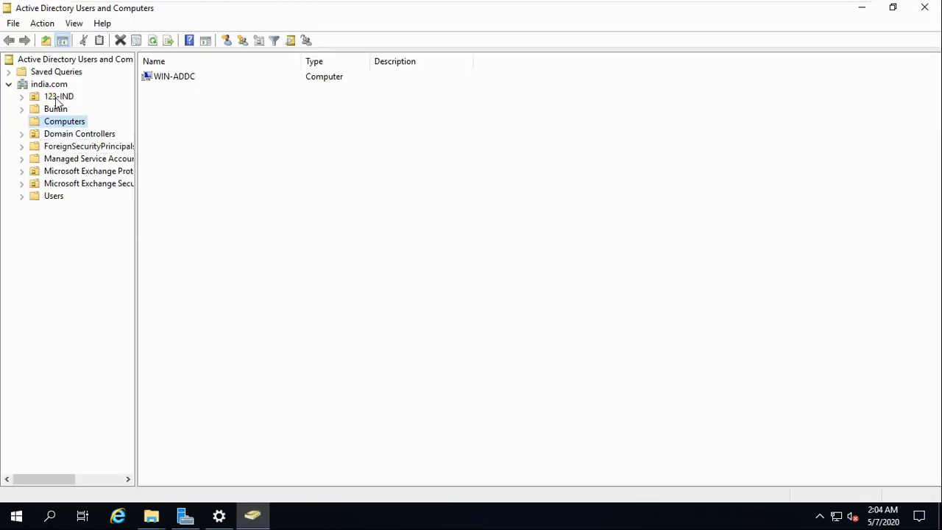
pyautogui.click(22, 97)
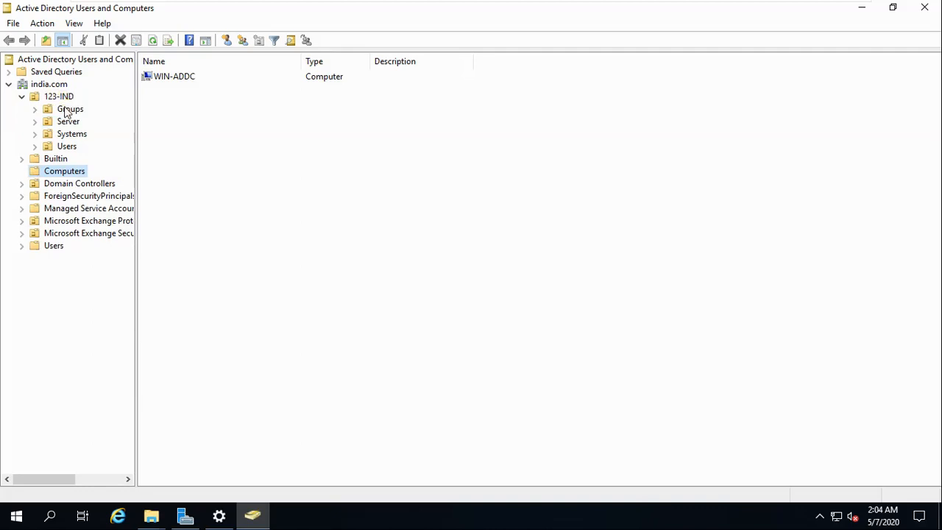
pyautogui.click(69, 112)
pyautogui.click(65, 123)
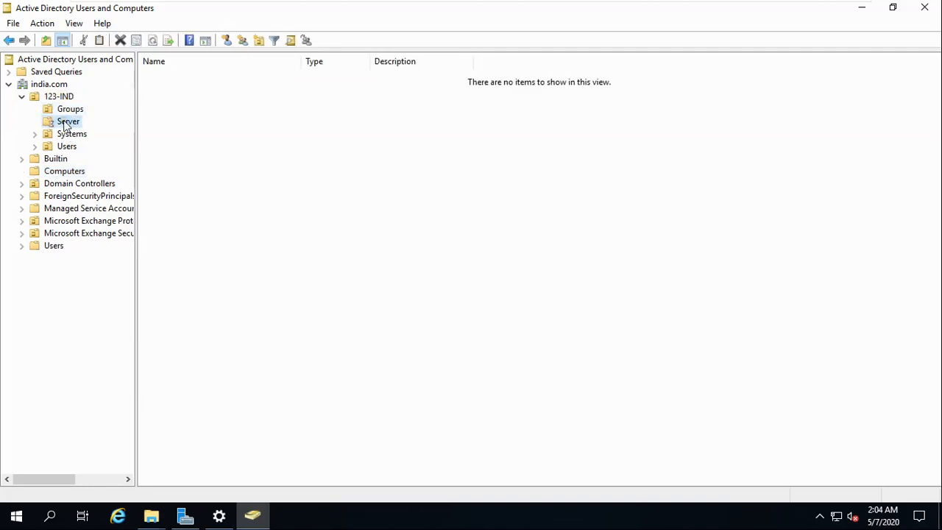
pyautogui.click(83, 137)
pyautogui.click(76, 149)
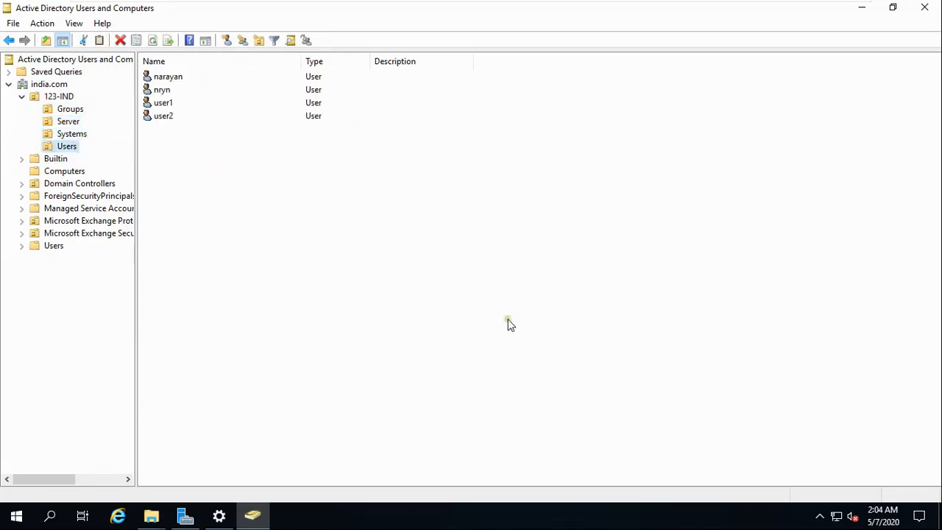
pyautogui.moveTo(643, 6)
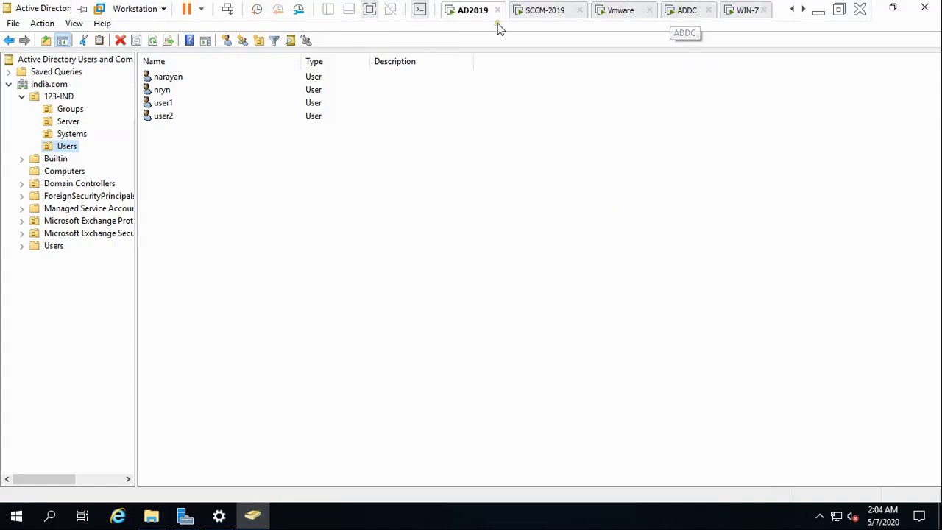
# Review Discovery Methods on SCCM-2019, then move to the ADDC machine's Server Manager.
pyautogui.click(544, 14)
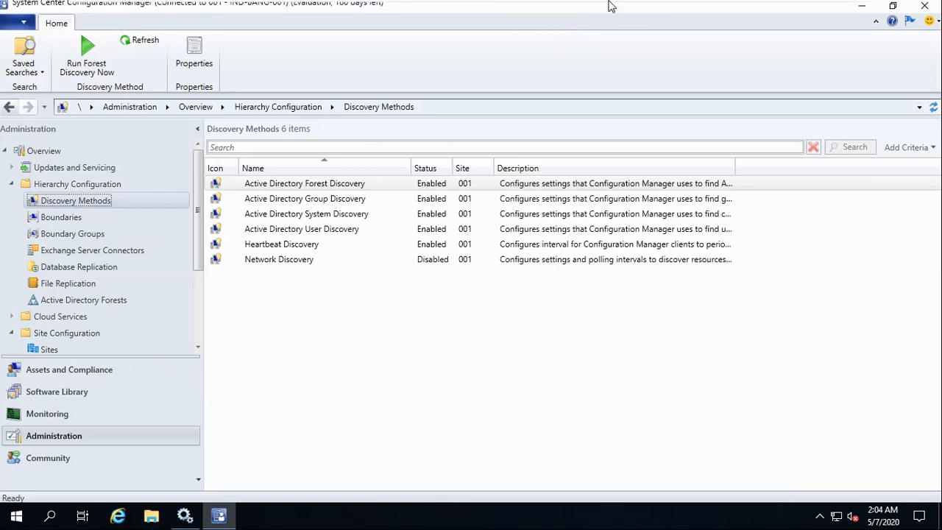
pyautogui.moveTo(681, 6)
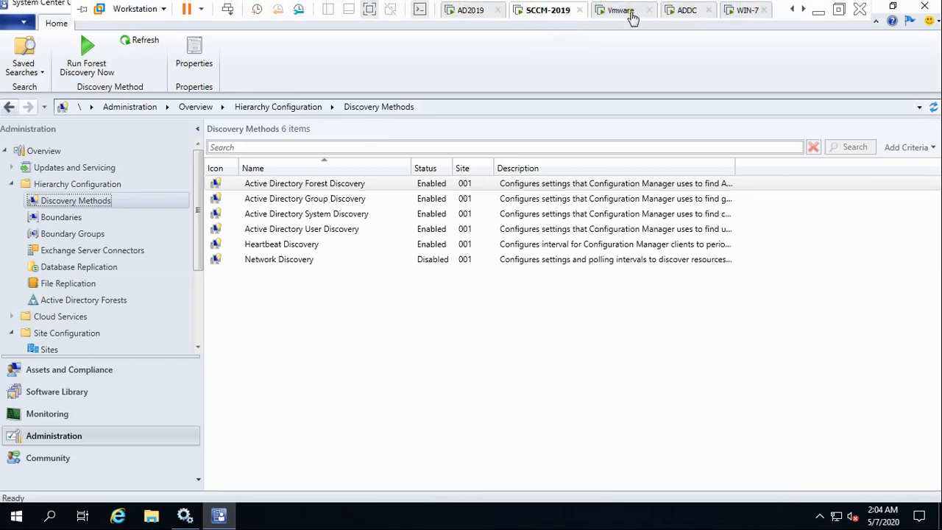
pyautogui.click(689, 11)
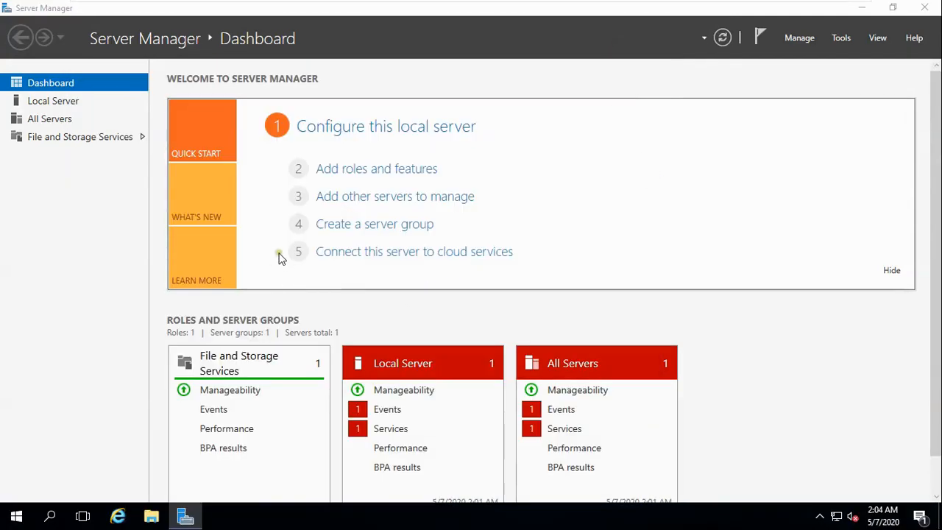
# Browse to C:\Windows in File Explorer and select the Cursors folder.
pyautogui.press('super+e')
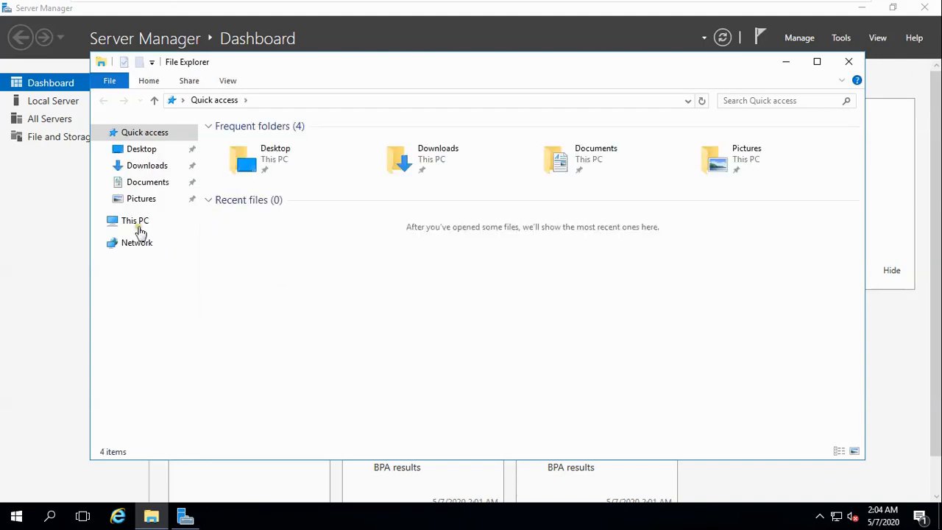
pyautogui.click(137, 222)
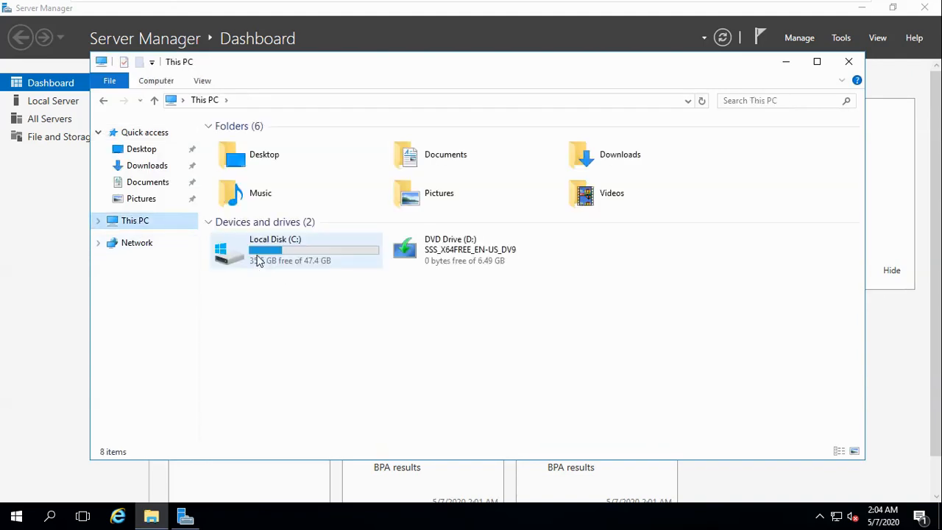
pyautogui.doubleClick(259, 265)
pyautogui.doubleClick(238, 200)
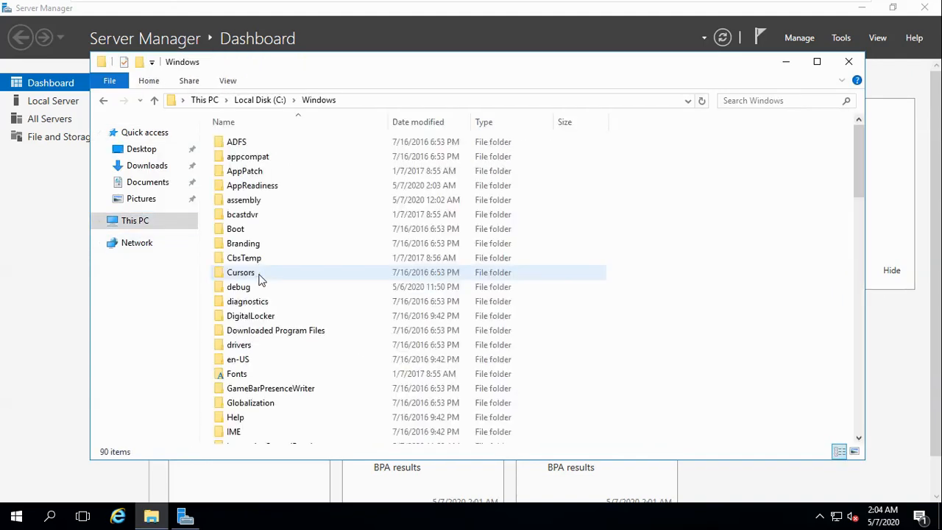
pyautogui.click(256, 265)
pyautogui.press('Down')
# Open Task Manager from the taskbar showing full process details.
pyautogui.rightClick(523, 522)
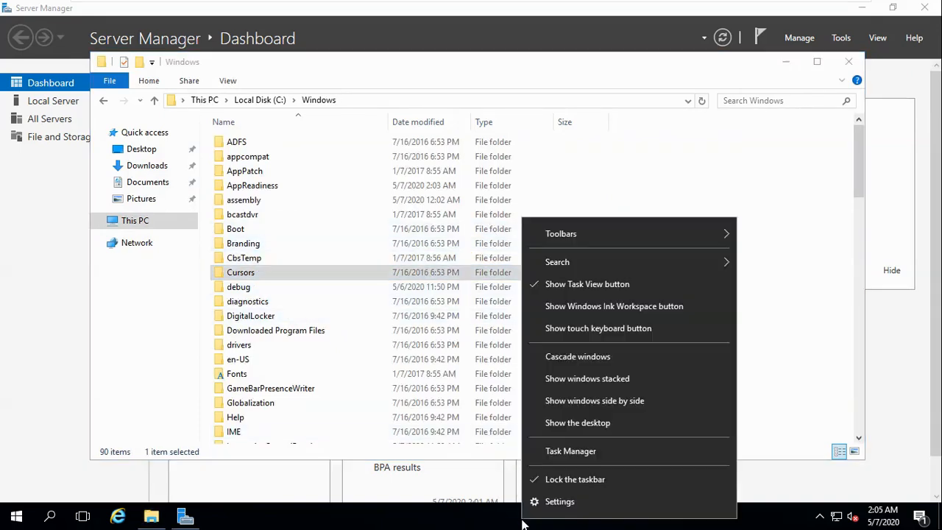
pyautogui.click(570, 450)
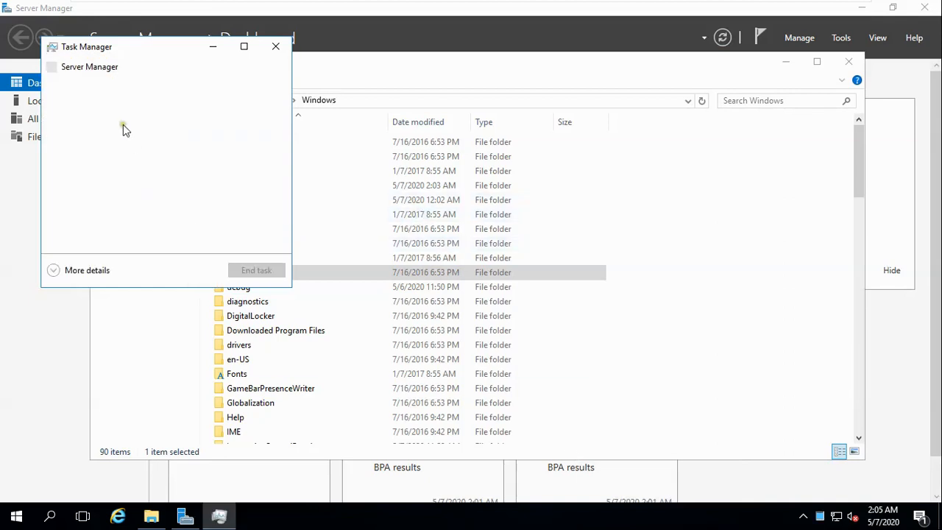
pyautogui.click(59, 271)
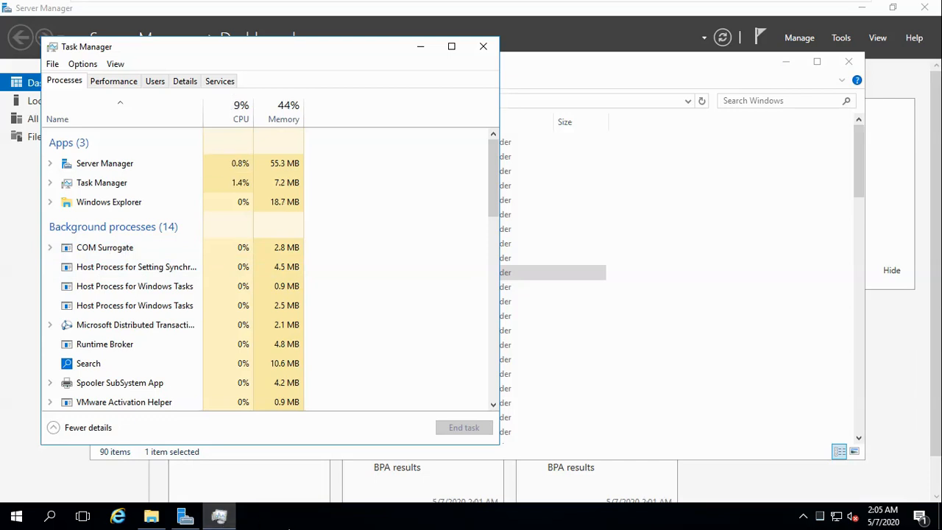
# Run 'control' to open Control Panel and bring up its View by options.
pyautogui.press('super+r')
pyautogui.write('c')
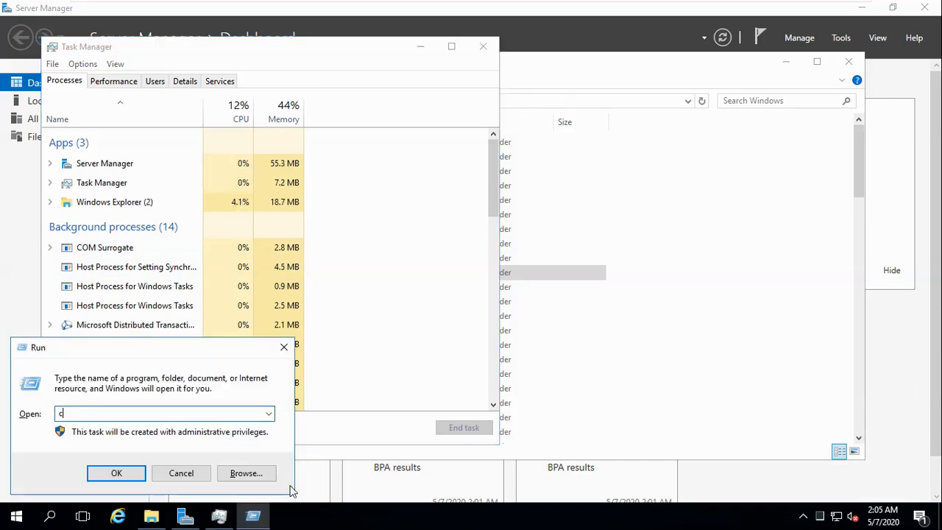
pyautogui.write('ontrol panel')
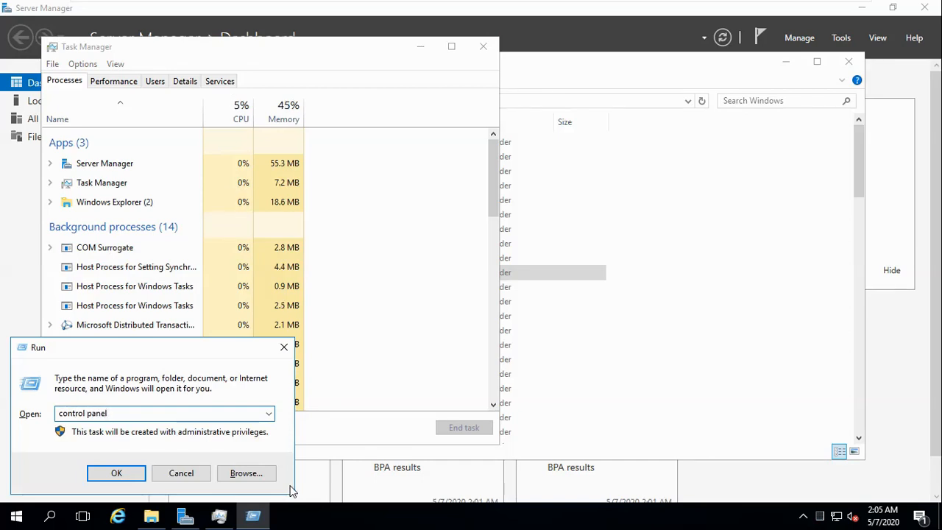
pyautogui.press('Return')
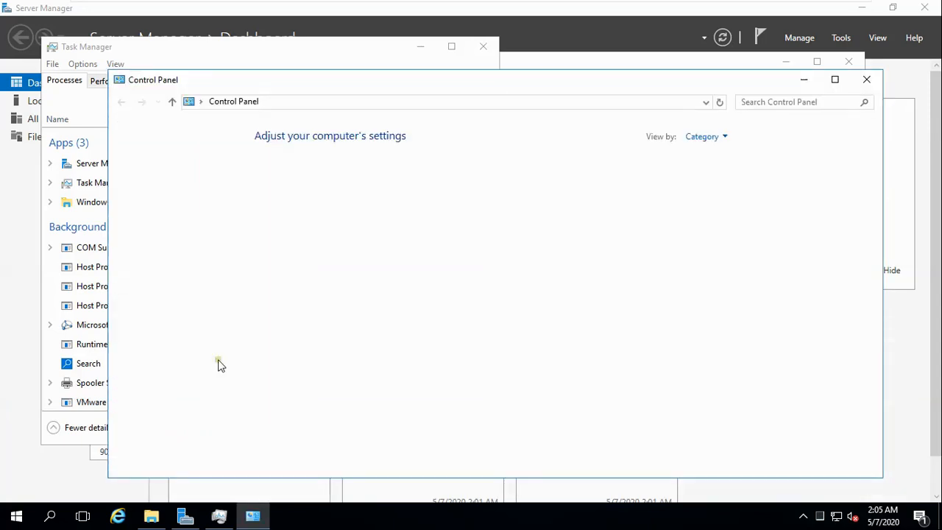
pyautogui.click(712, 137)
# View Control Panel as Large icons, then move to the Vmware virtual machine.
pyautogui.click(727, 174)
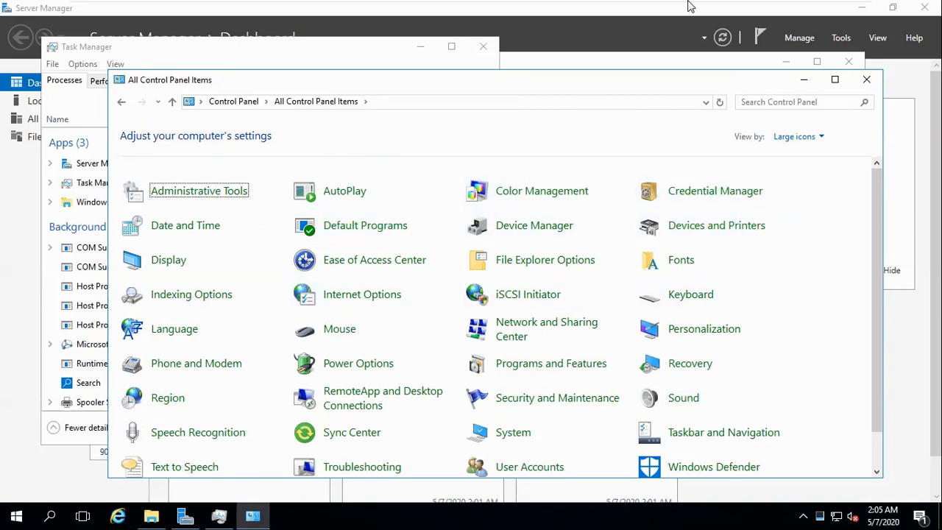
pyautogui.moveTo(668, 6)
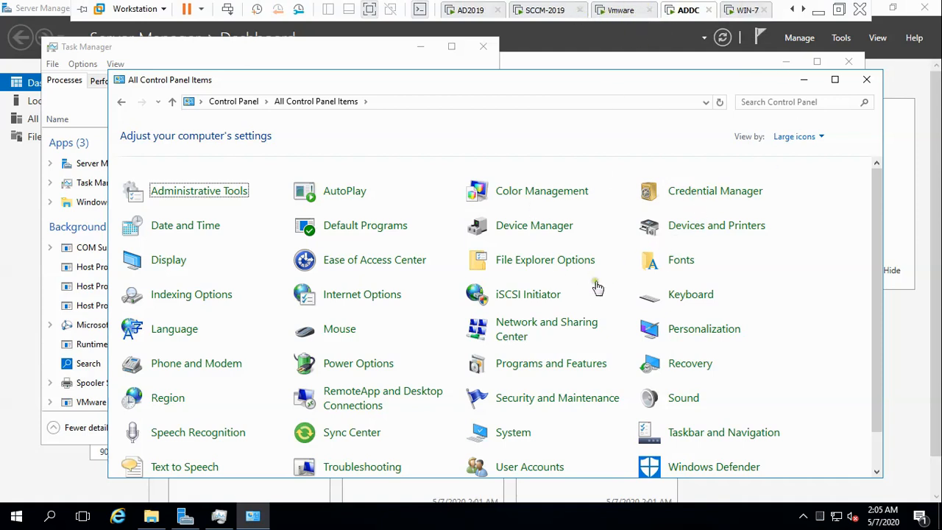
pyautogui.click(629, 10)
# Log on to the Windows Server 2008 R2 VM via Ctrl+Alt+Del, choosing Ask me later for activation.
pyautogui.rightClick(646, 18)
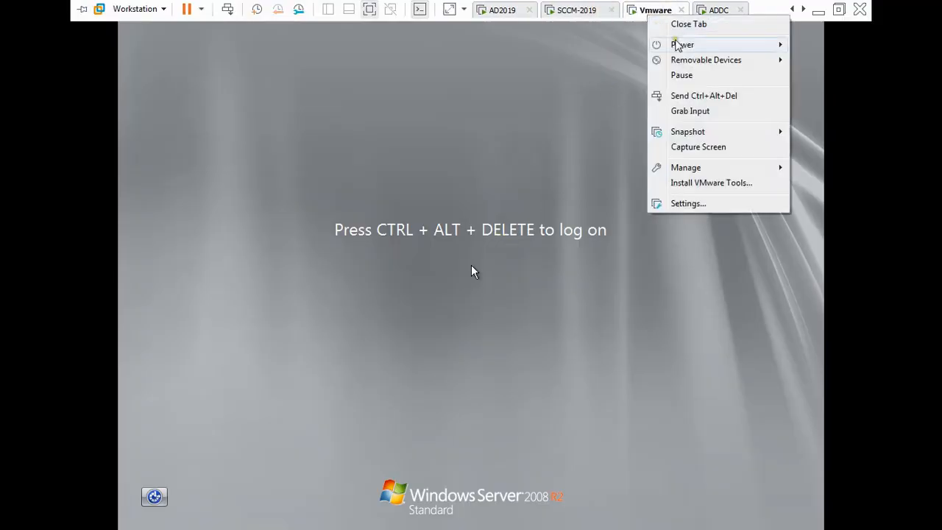
pyautogui.click(717, 96)
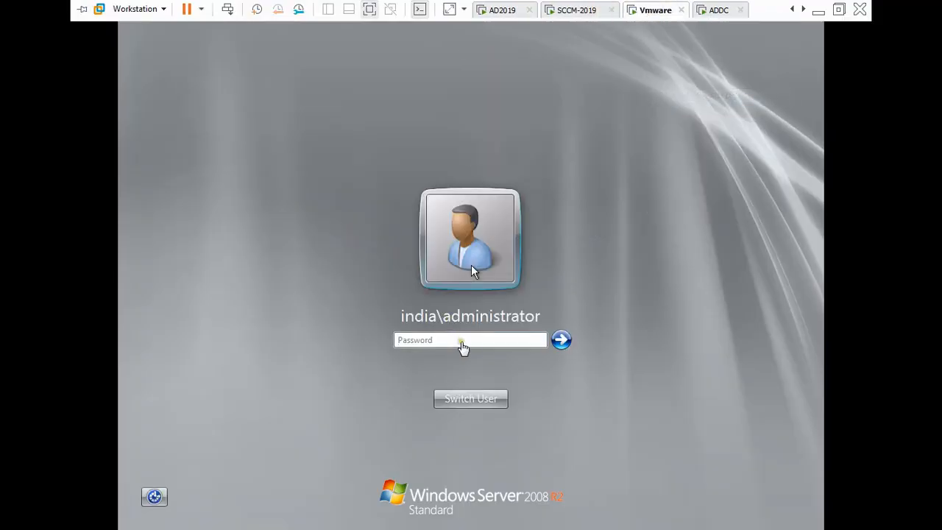
pyautogui.click(464, 335)
pyautogui.write('••••')
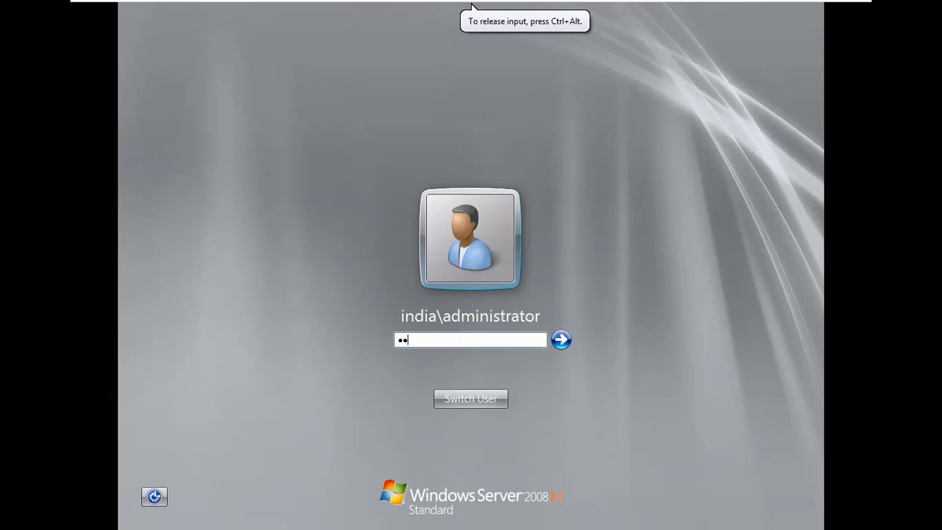
pyautogui.press('Return')
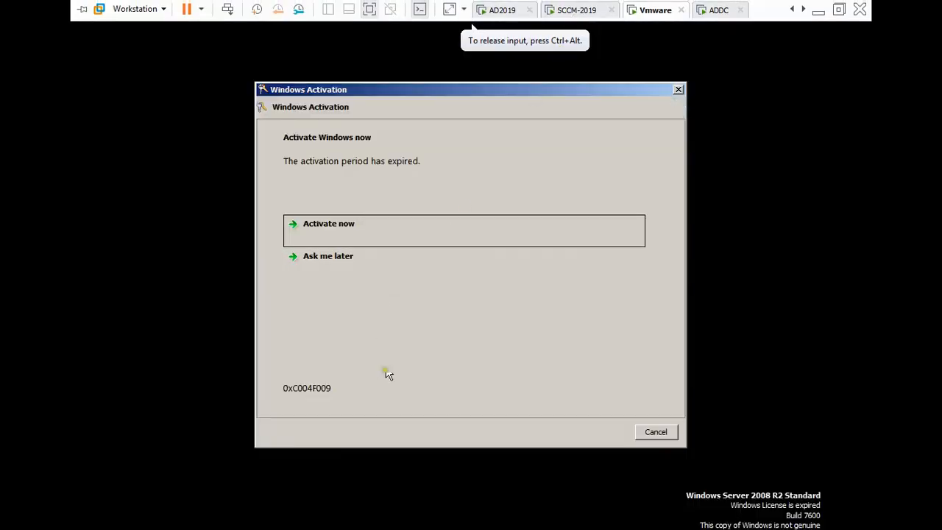
pyautogui.click(387, 270)
pyautogui.click(658, 430)
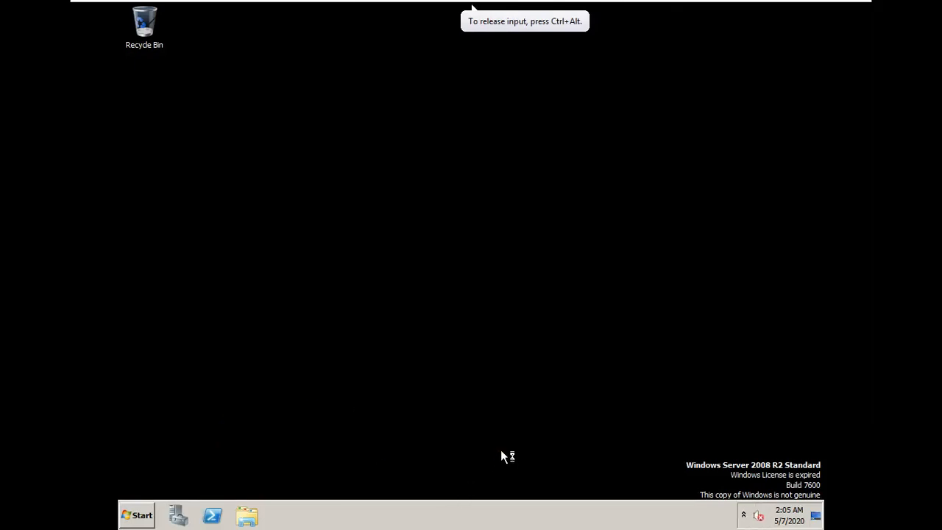
pyautogui.press('super+e')
# Open C:\Windows on the 2008 R2 server and select the Cursors folder.
pyautogui.click(343, 236)
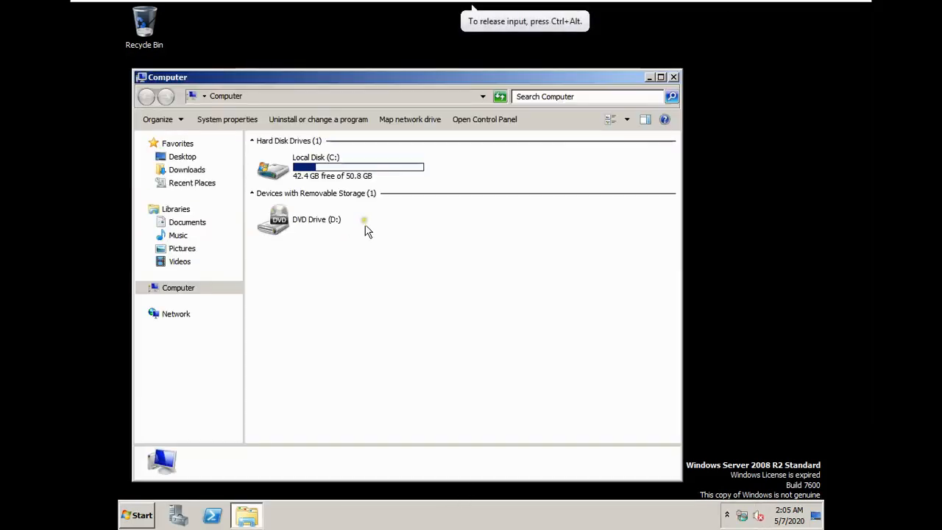
pyautogui.doubleClick(303, 176)
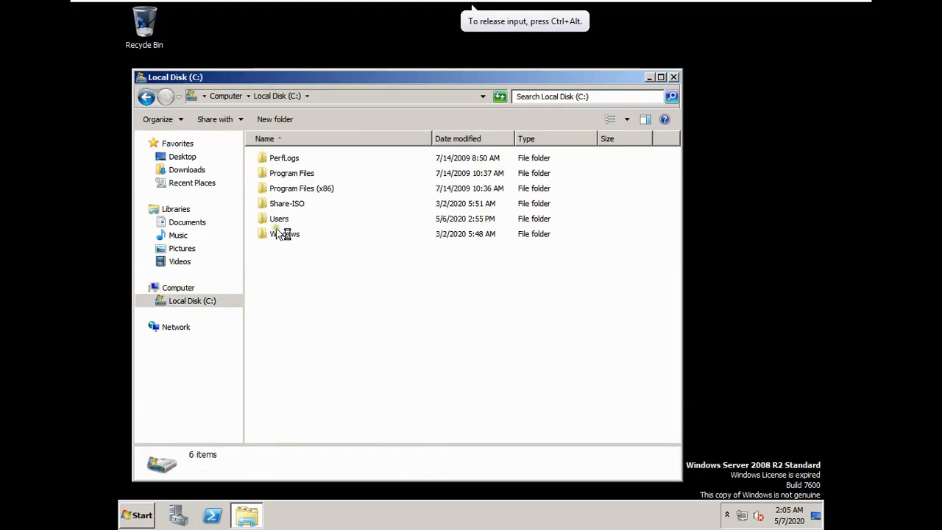
pyautogui.doubleClick(281, 233)
pyautogui.click(281, 233)
pyautogui.click(317, 291)
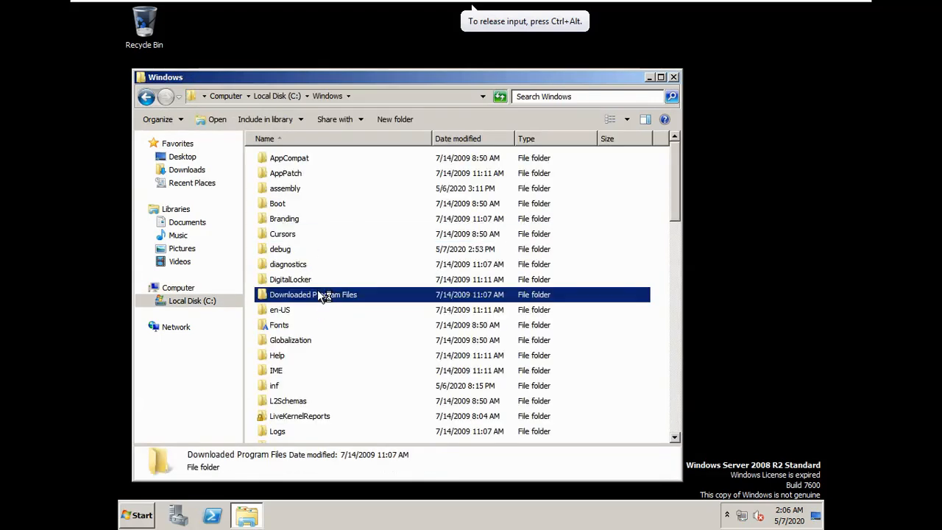
pyautogui.press('c')
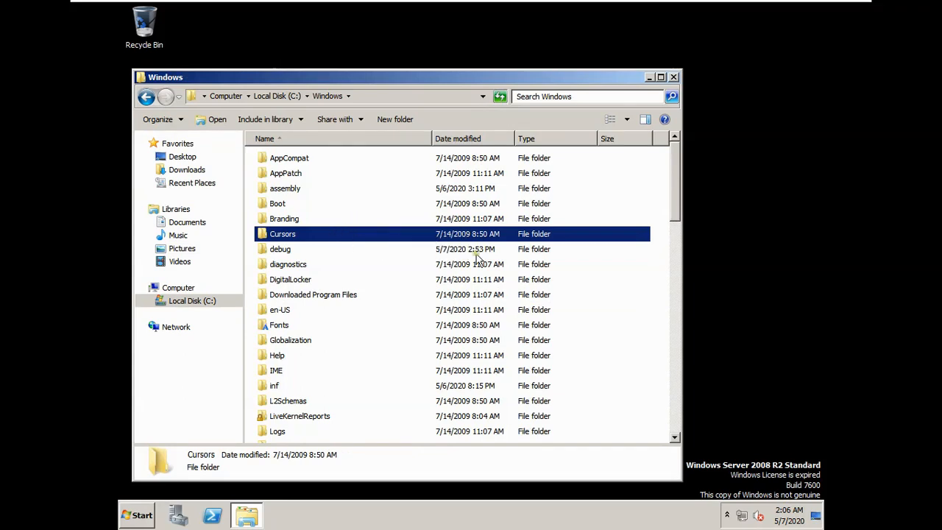
# Minimize the full-screen virtual machine and accept the remote computer's certificate.
pyautogui.moveTo(584, 4)
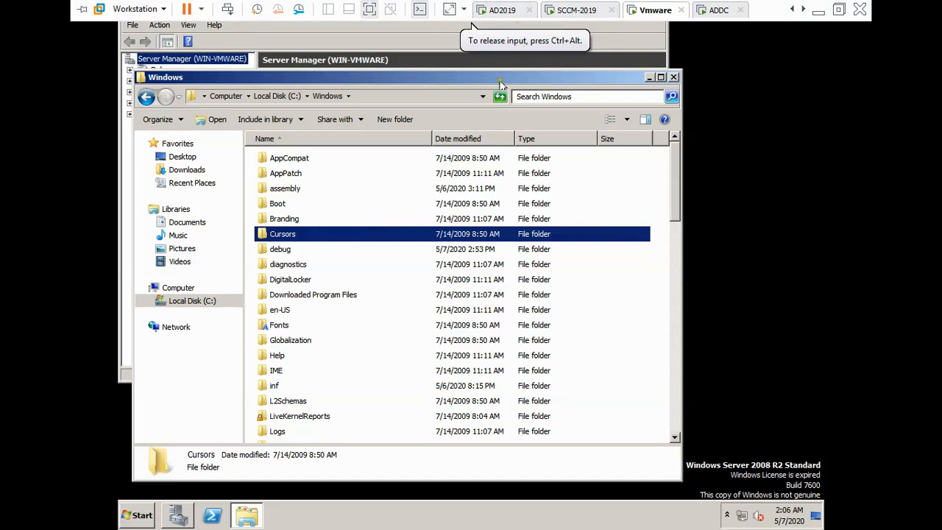
pyautogui.click(807, 13)
pyautogui.click(518, 292)
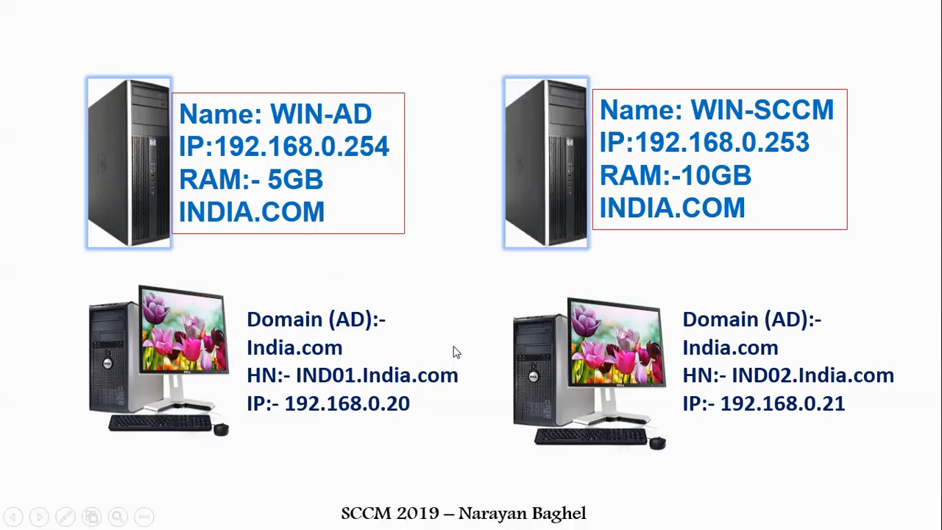
# Scroll back to the lab machines slide, then switch to the 192.168.0.244 Remote Desktop session.
pyautogui.scroll(5, 454, 346)
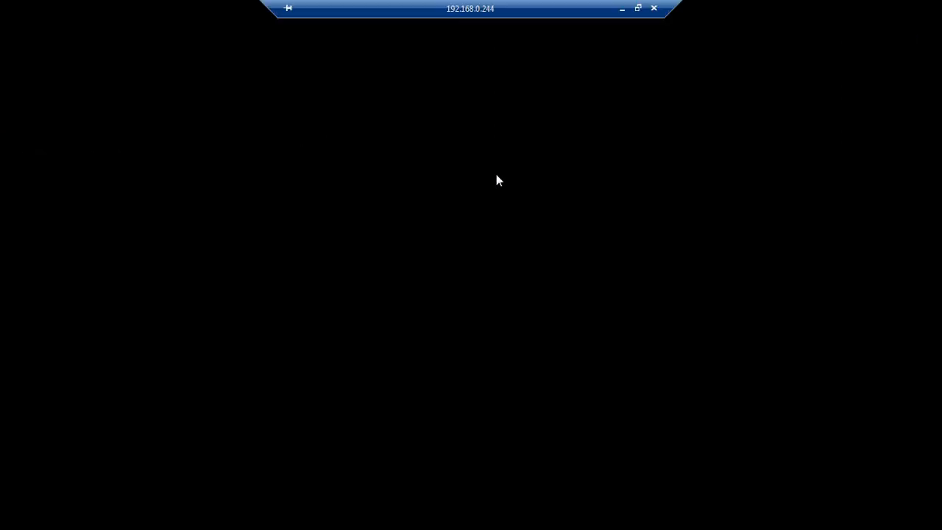
pyautogui.press('super')
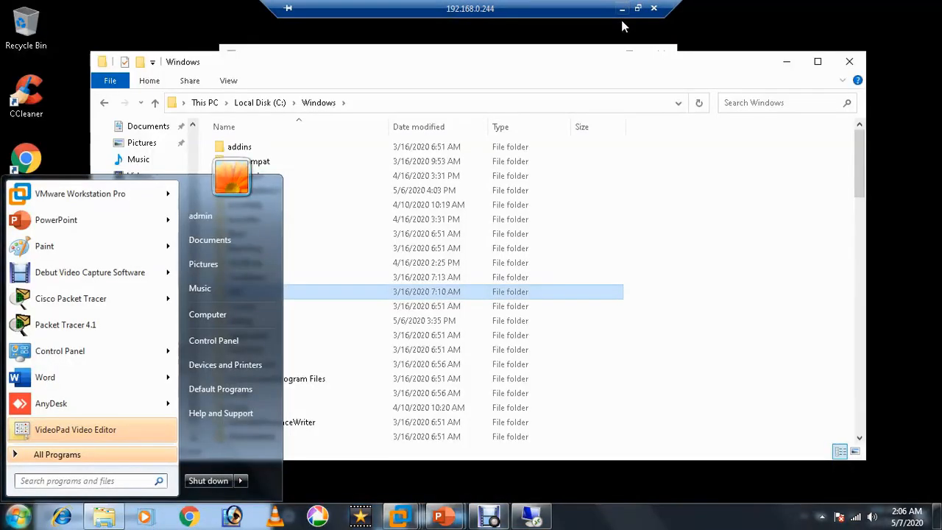
# On the remote machine, open the C:\Windows folder and select the CSC folder.
pyautogui.click(634, 315)
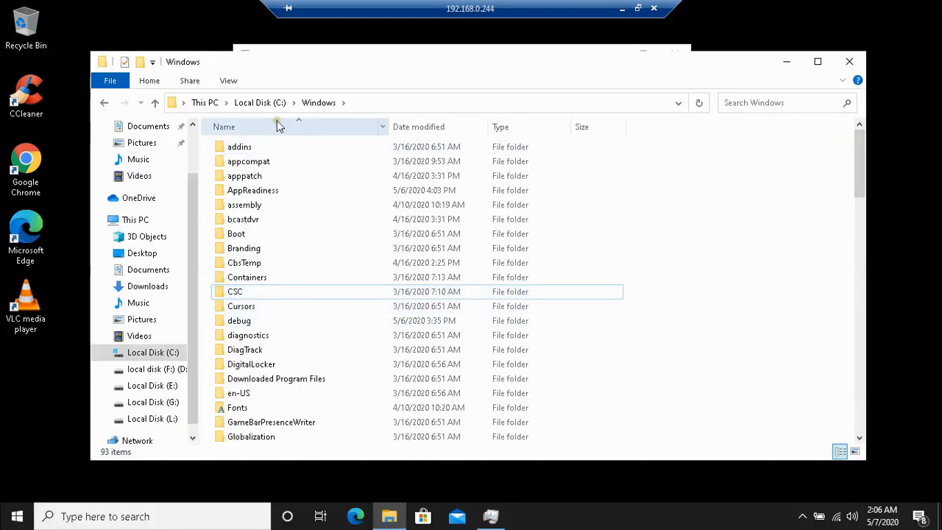
pyautogui.click(262, 102)
pyautogui.doubleClick(253, 219)
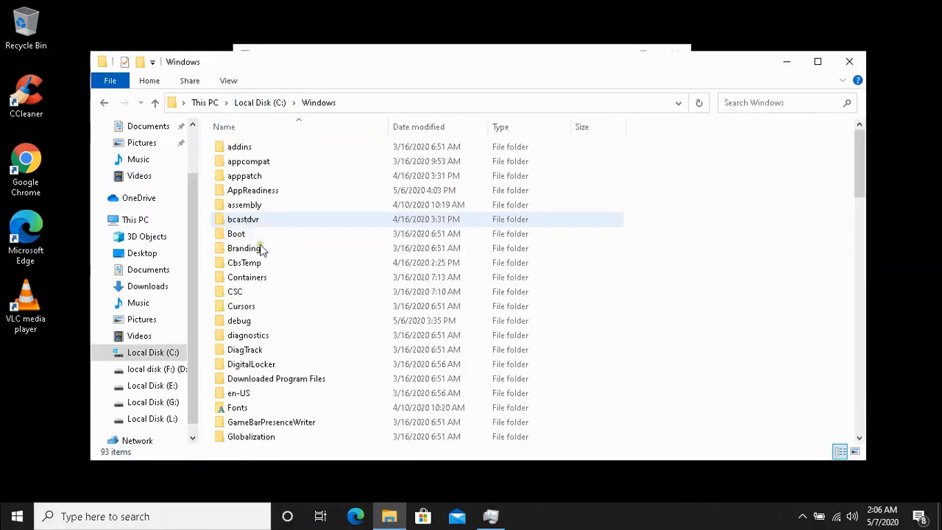
pyautogui.click(239, 294)
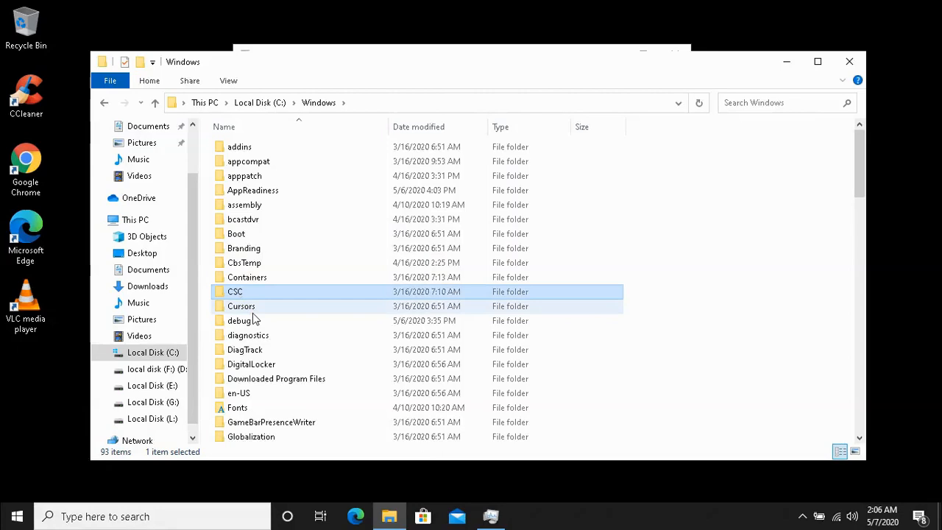
# Move the selection among neighbouring folders, then minimize the Remote Desktop session to show the slide.
pyautogui.press('Up')
pyautogui.press('Up')
pyautogui.press('Down')
pyautogui.press('Down')
pyautogui.press('Down')
pyautogui.press('Up')
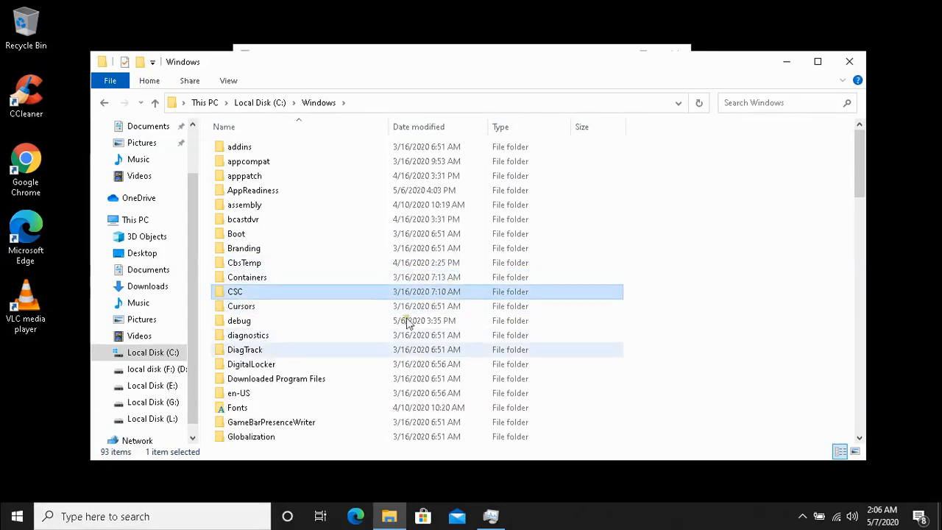
pyautogui.press('Down')
pyautogui.click(624, 9)
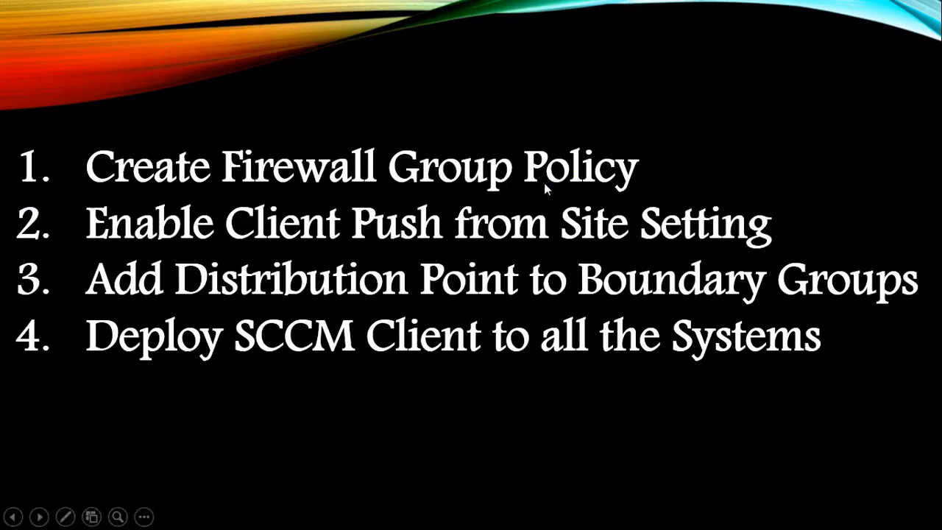
# Switch to the AD2019 virtual machine and launch Group Policy Management from Server Manager's tools.
pyautogui.press('super')
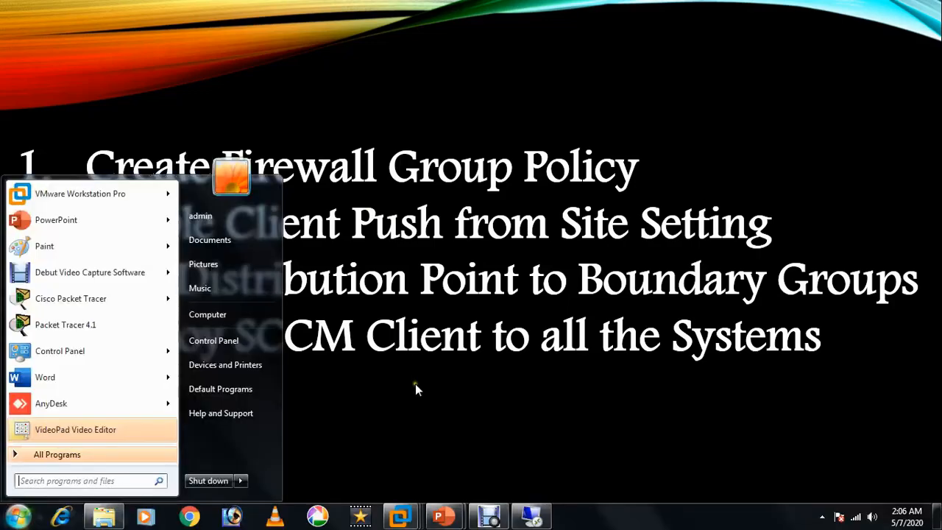
pyautogui.click(401, 515)
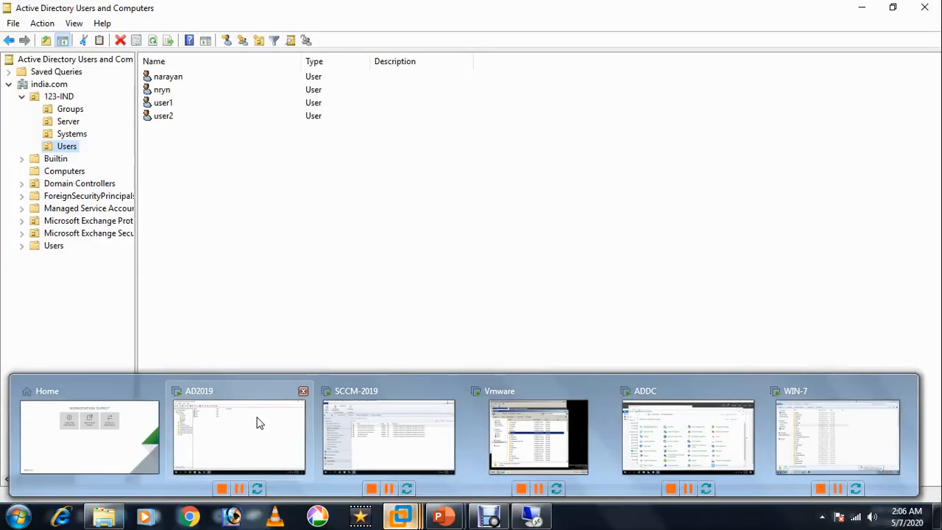
pyautogui.click(258, 421)
pyautogui.click(187, 518)
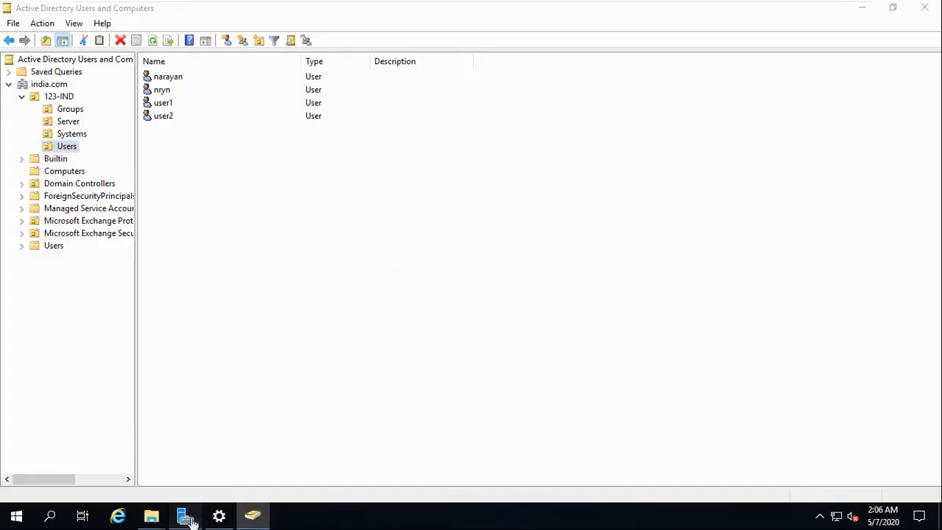
pyautogui.click(840, 37)
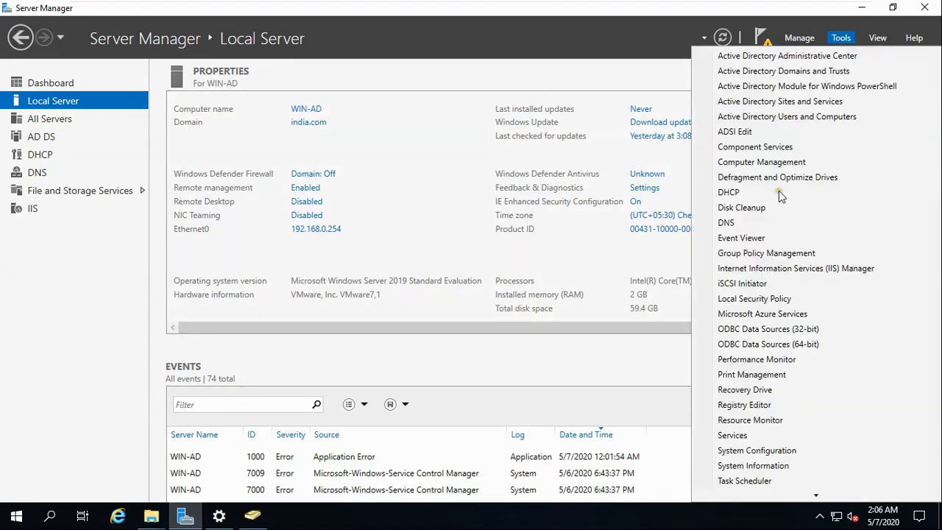
pyautogui.click(769, 253)
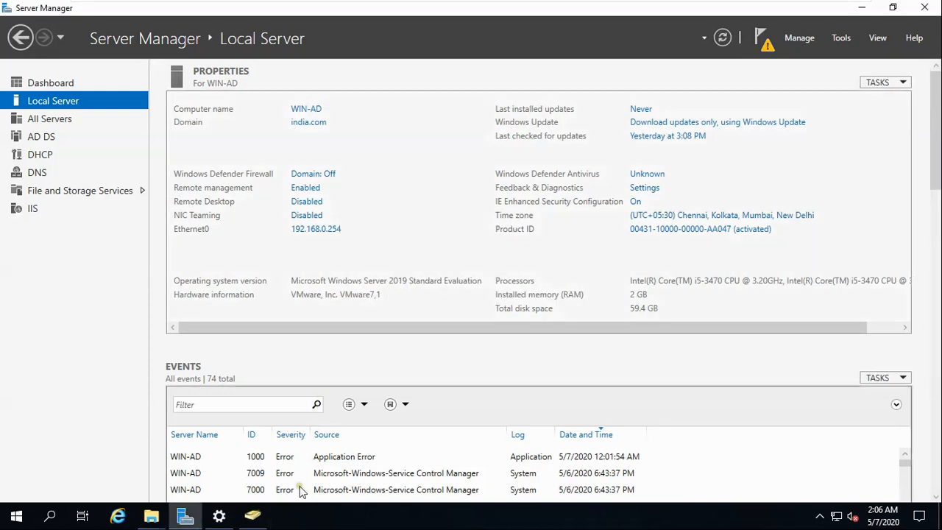
# Bring the Group Policy Management console forward and expand the india.com domain.
pyautogui.click(253, 517)
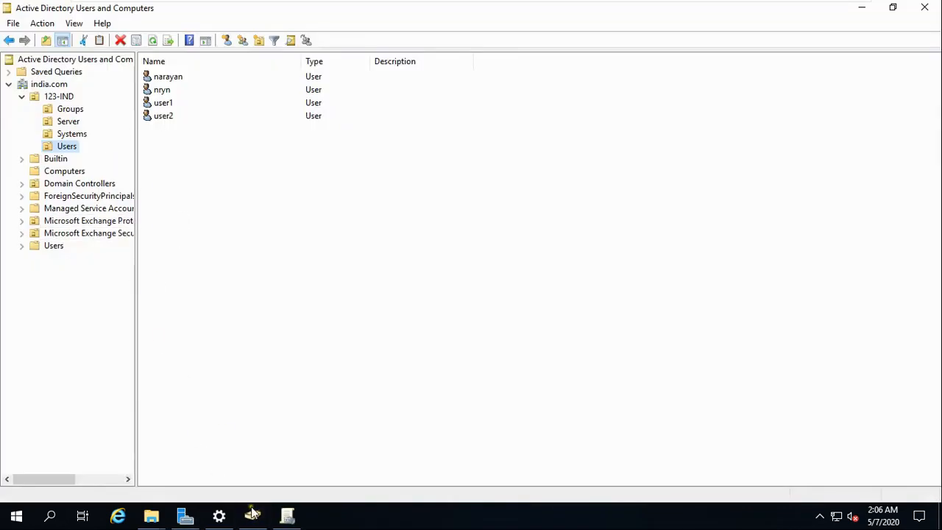
pyautogui.click(292, 519)
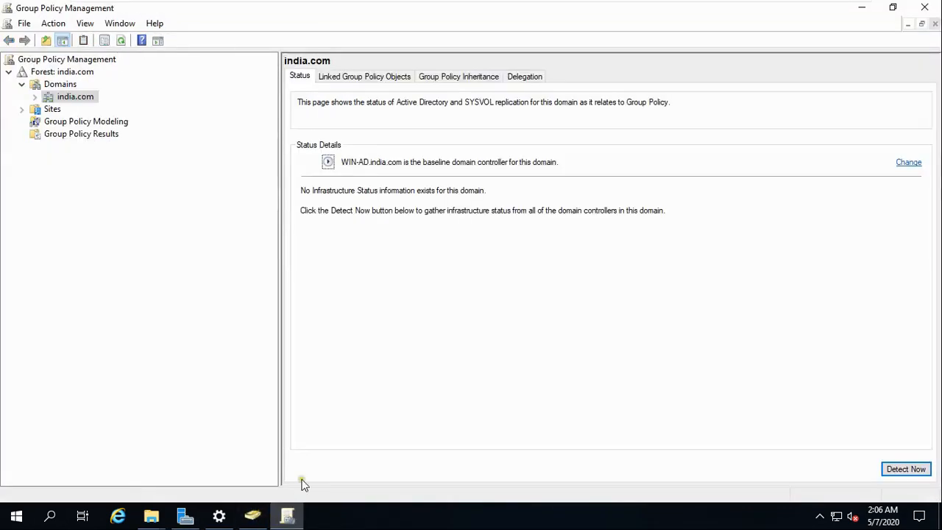
pyautogui.click(34, 96)
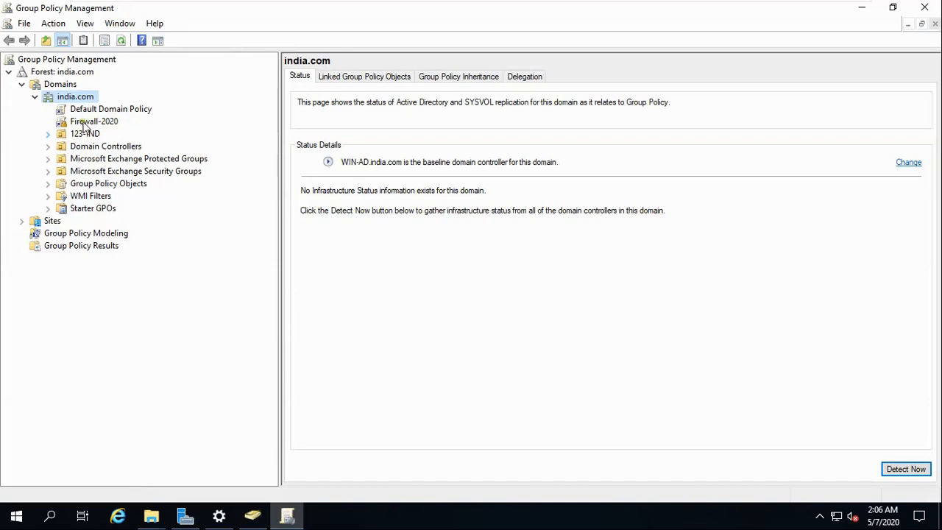
# Select Default Domain Policy, dismiss the GPO link warning, and choose Edit on it.
pyautogui.click(105, 110)
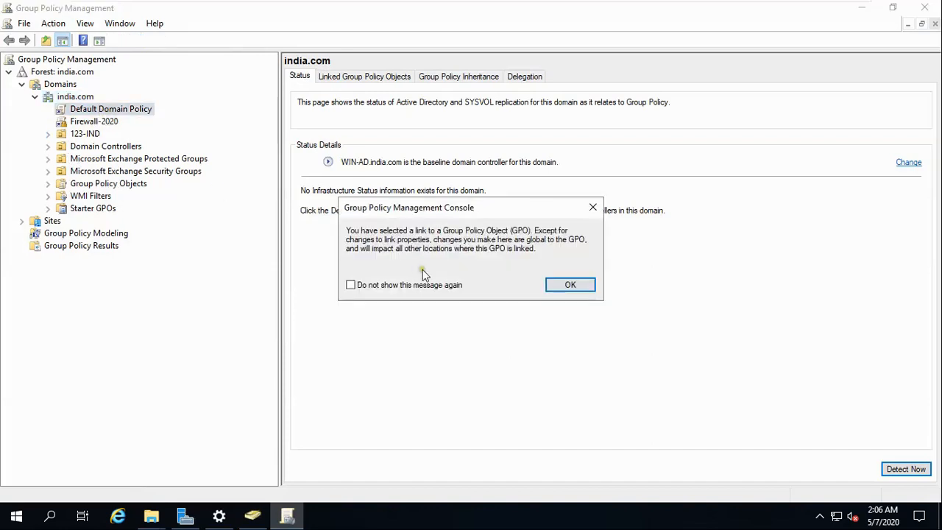
pyautogui.click(552, 285)
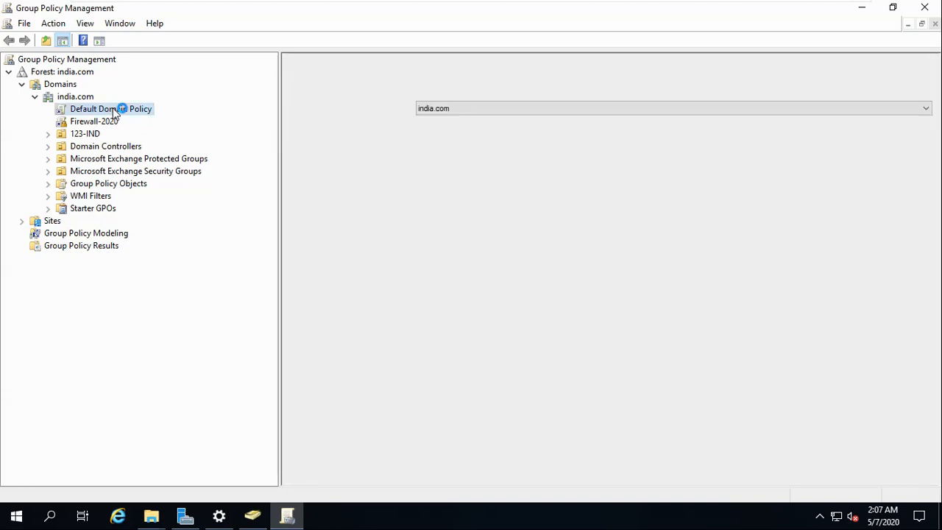
pyautogui.rightClick(116, 111)
pyautogui.click(140, 115)
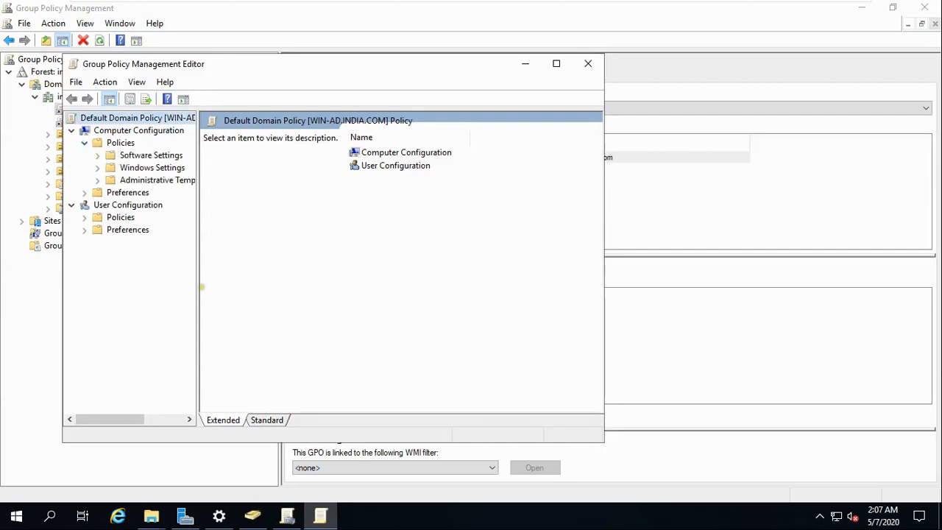
# Navigate Security Settings to Windows Defender Firewall with Advanced Security in a maximized, wider-tree editor.
pyautogui.moveTo(198, 282); pyautogui.dragTo(300, 280)
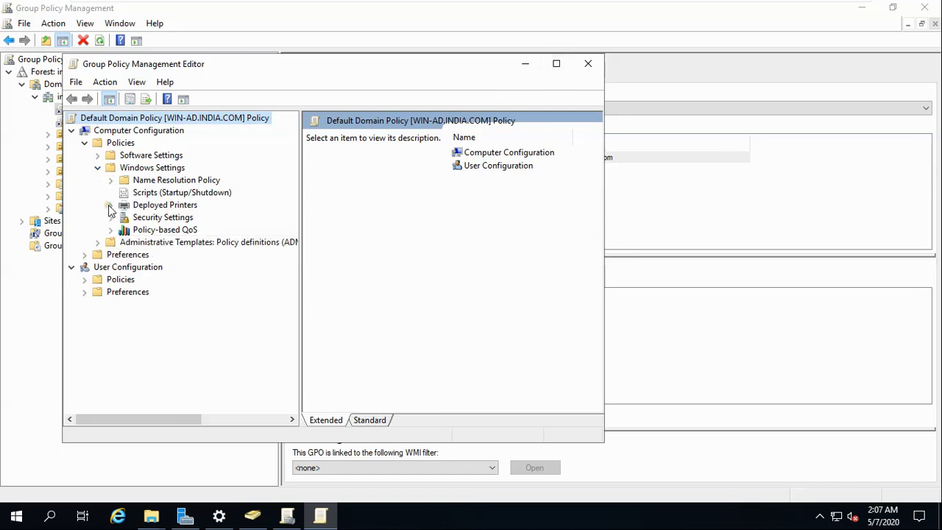
pyautogui.click(110, 217)
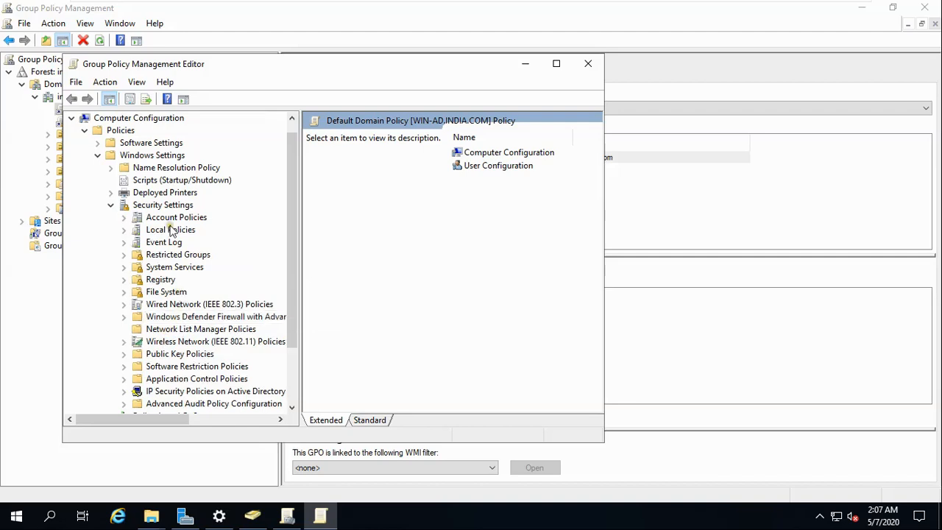
pyautogui.click(184, 317)
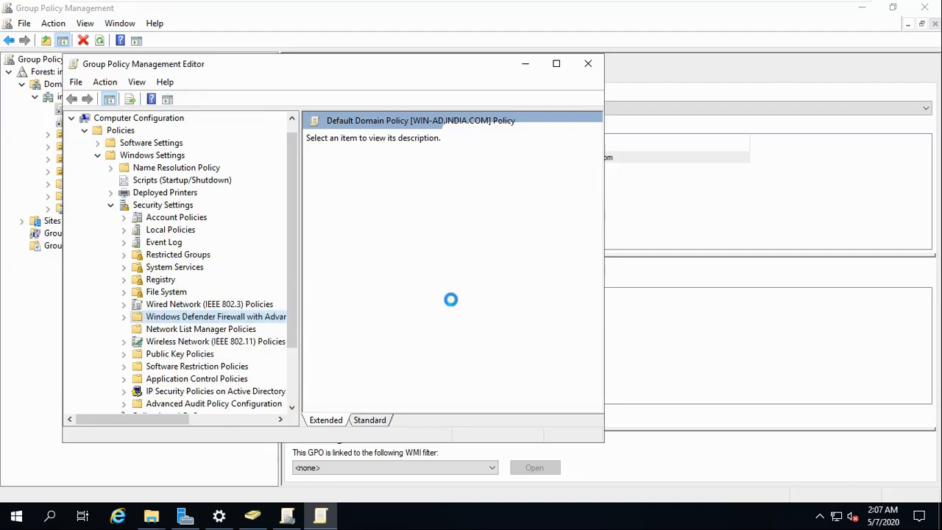
pyautogui.click(557, 64)
pyautogui.moveTo(239, 297); pyautogui.dragTo(380, 296)
pyautogui.click(232, 282)
# Review the Inbound Rules, fitting the Name column and selecting the File and Printer Sharing echo request rule.
pyautogui.click(155, 297)
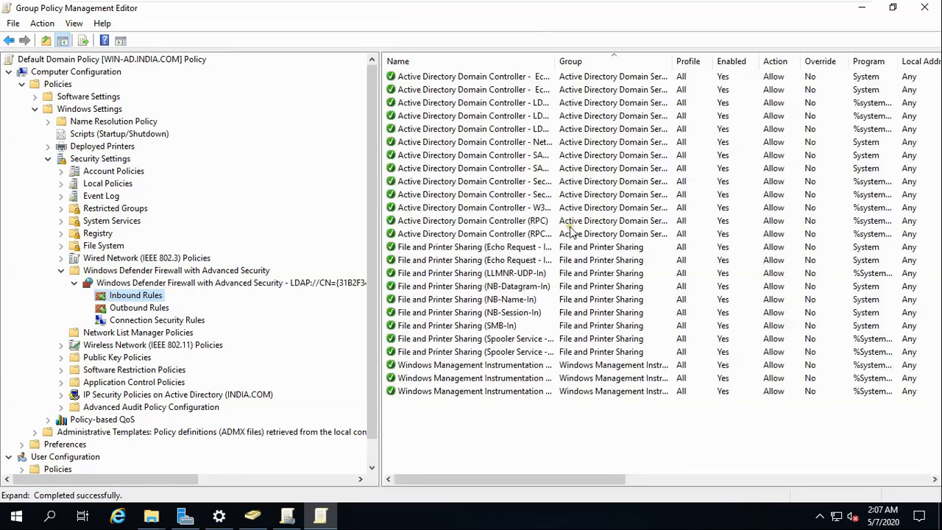
pyautogui.click(485, 77)
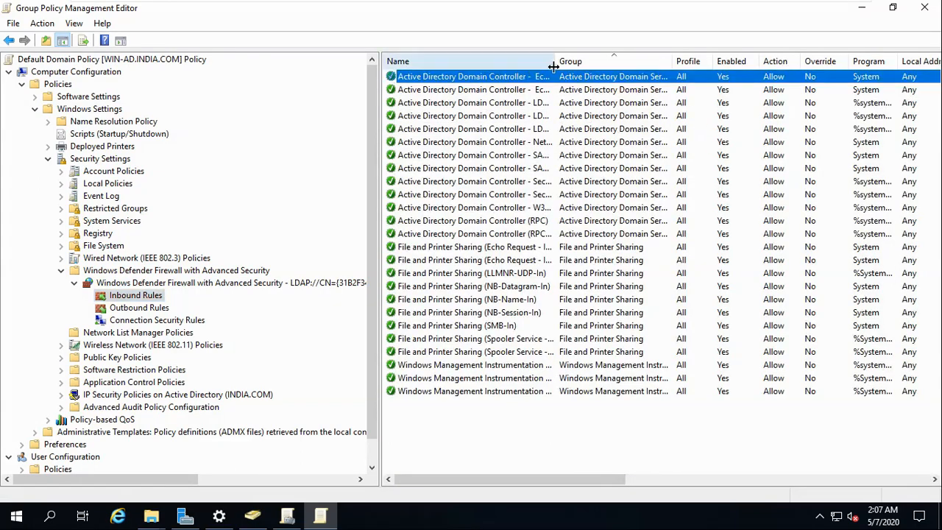
pyautogui.moveTo(555, 62); pyautogui.dragTo(579, 63)
pyautogui.doubleClick(580, 62)
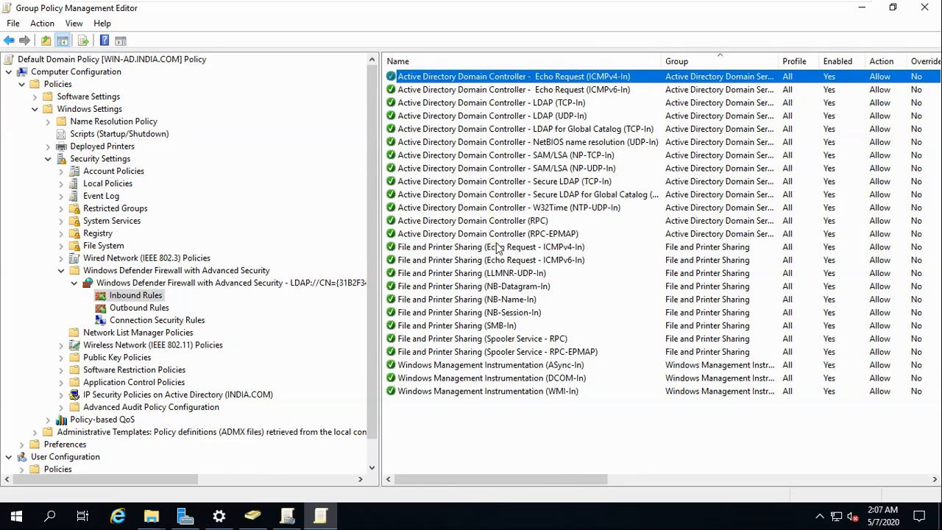
pyautogui.click(450, 248)
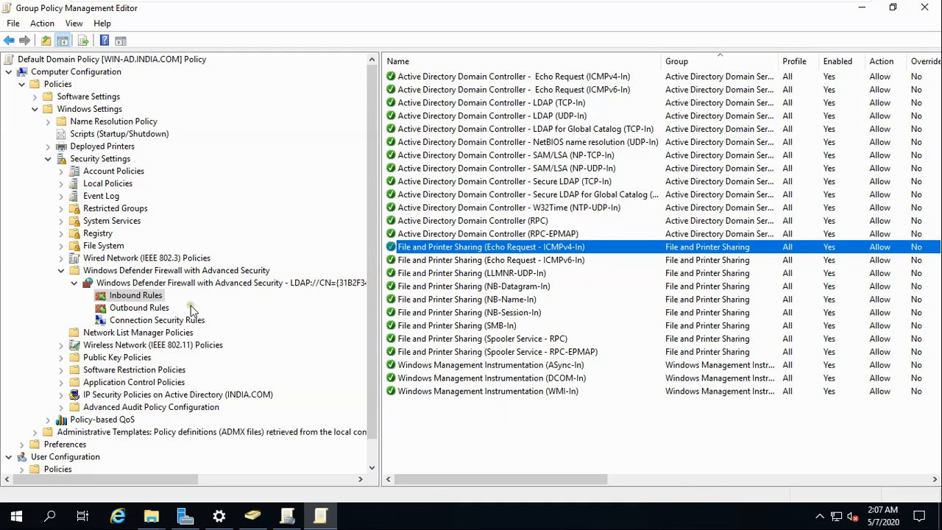
# View the Outbound Rules, then minimize the policy editor and VMware Workstation to reveal the slide.
pyautogui.click(140, 308)
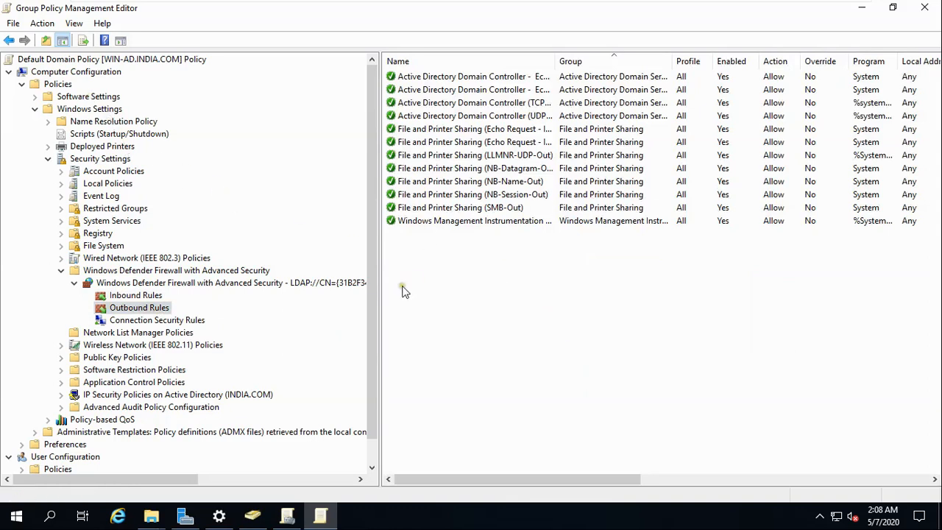
pyautogui.click(864, 8)
pyautogui.click(820, 10)
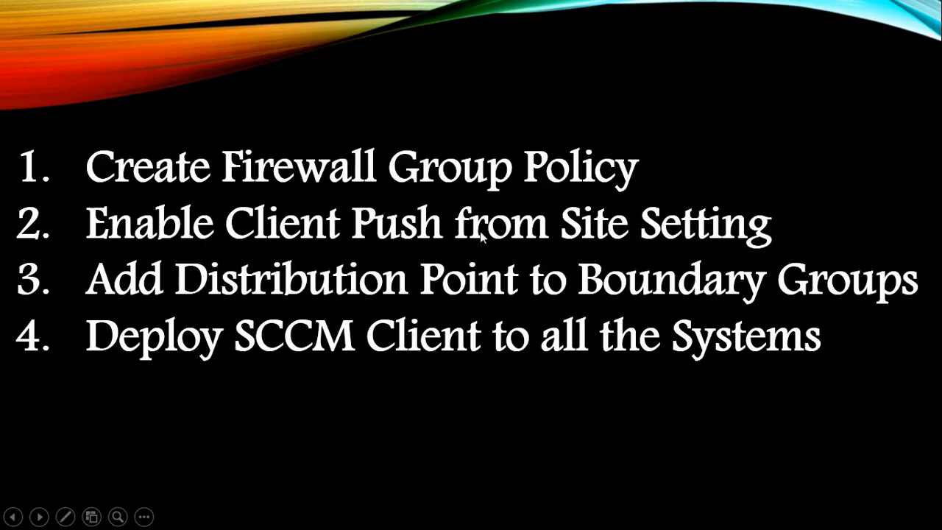
pyautogui.press('super')
# Switch to the SCCM-2019 virtual machine and restore its Configuration Manager console.
pyautogui.click(400, 515)
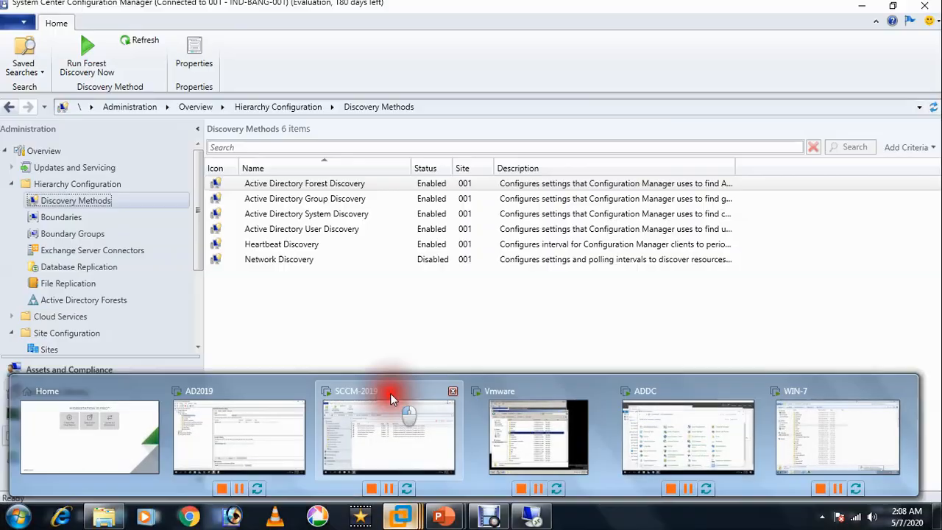
pyautogui.click(390, 397)
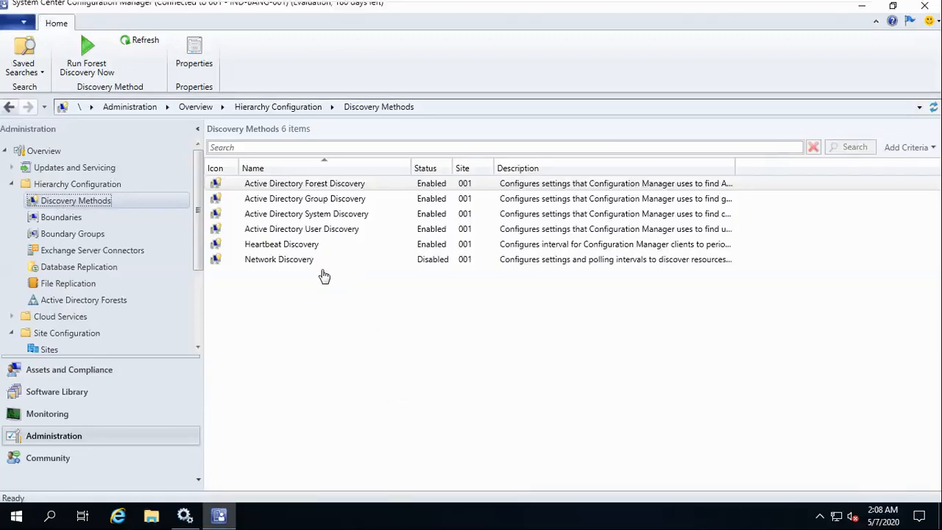
pyautogui.click(861, 8)
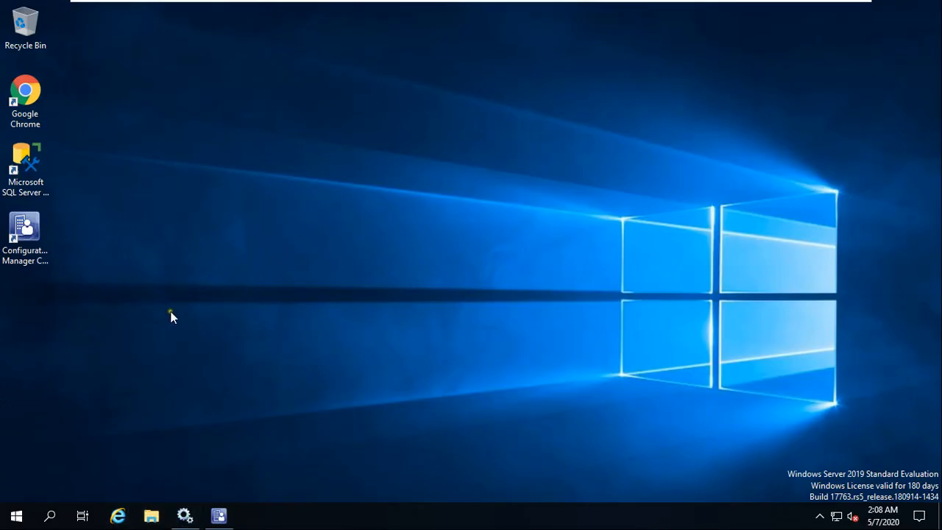
pyautogui.click(232, 524)
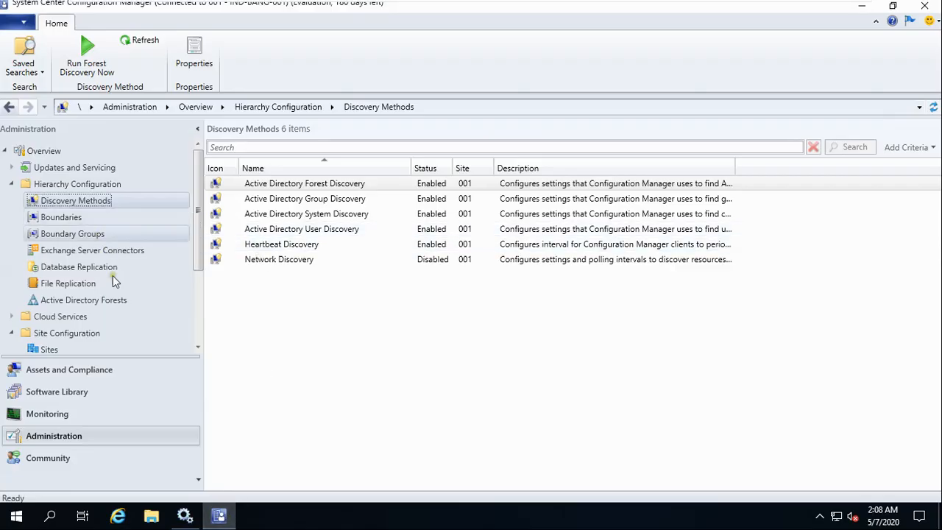
# Open Sites to check Client Installation Settings, then return to the Discovery Methods list.
pyautogui.scroll(-1, 83, 309)
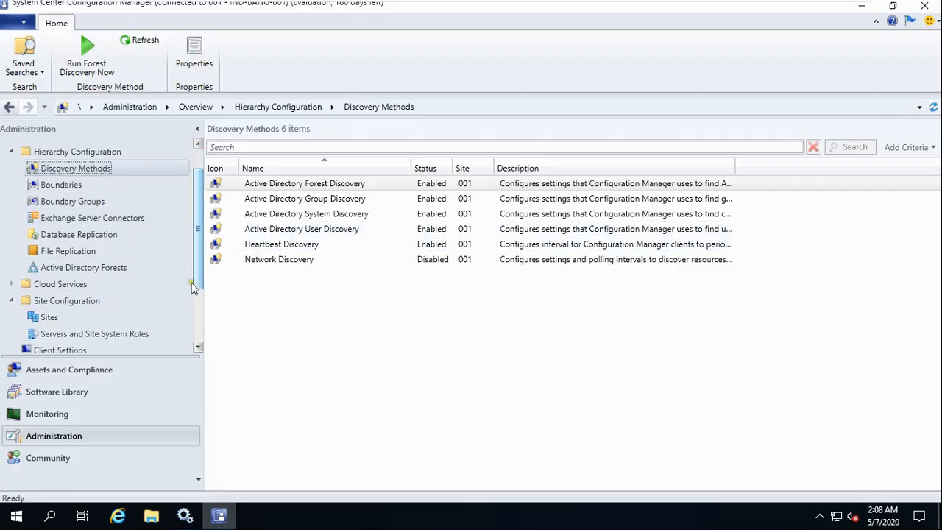
pyautogui.click(52, 320)
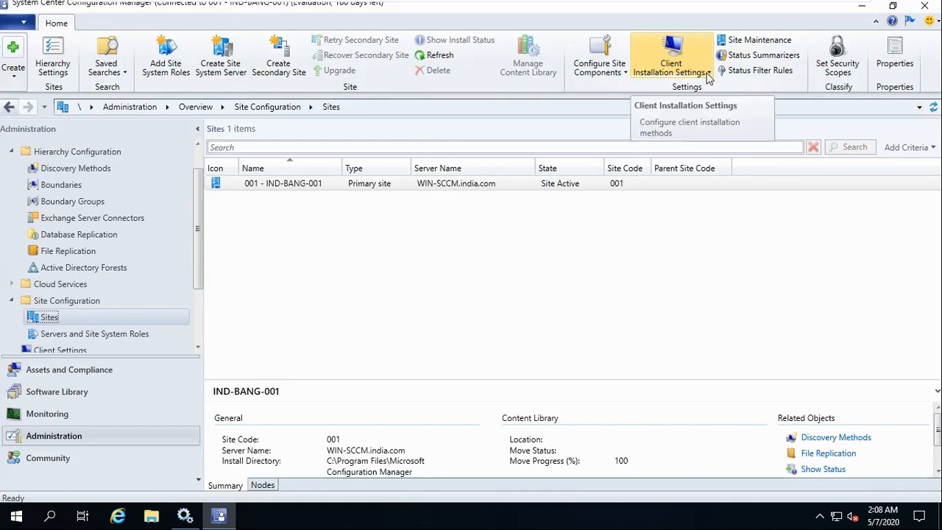
pyautogui.click(707, 74)
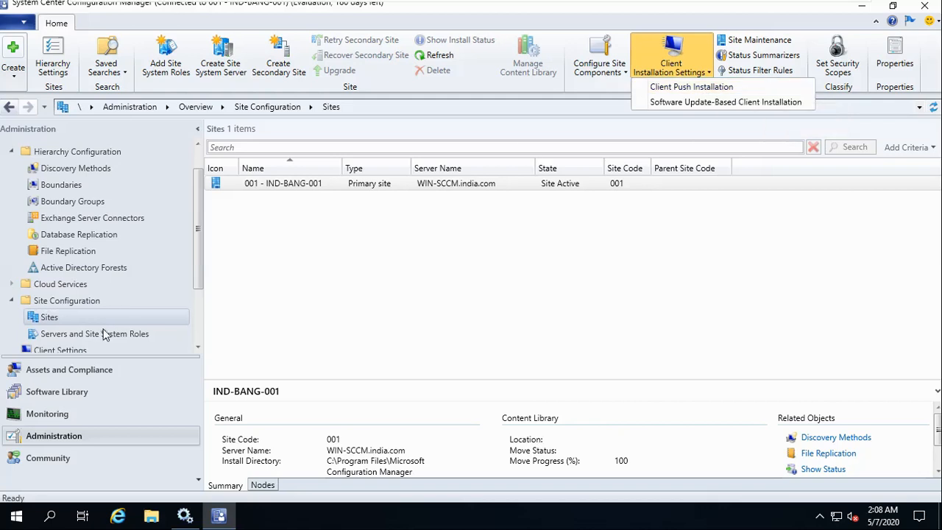
pyautogui.click(76, 168)
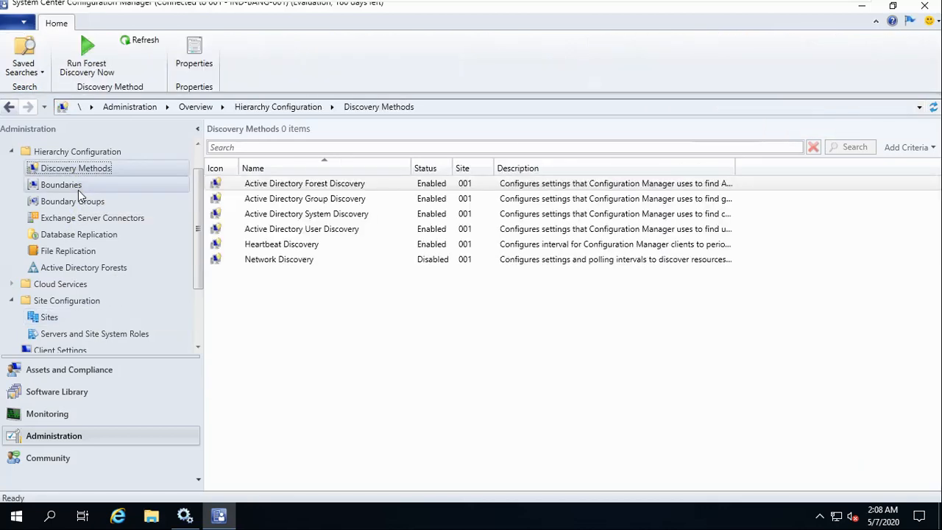
# Open Assets and Compliance > Devices and inspect the TEST and WIN-VMWARE devices.
pyautogui.click(76, 372)
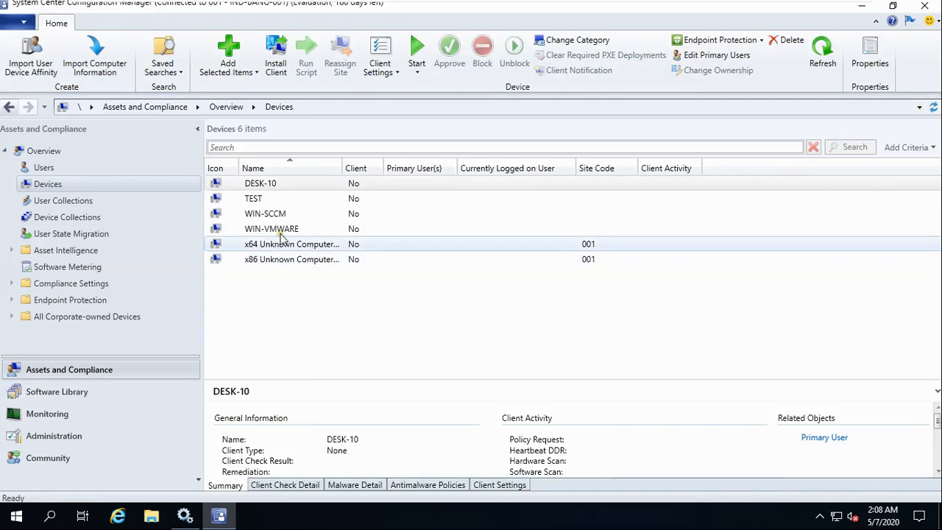
pyautogui.click(255, 200)
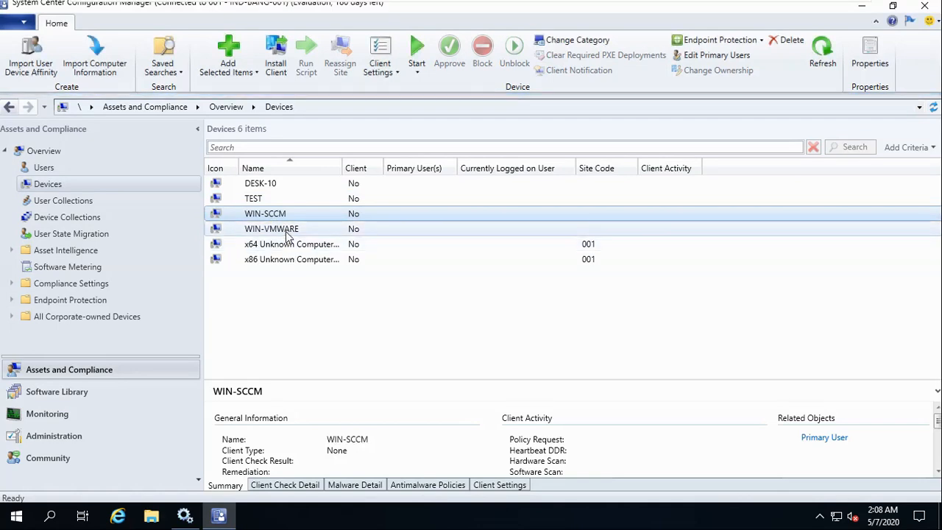
pyautogui.click(287, 231)
# Switch to the AD2019 virtual machine and bring Active Directory Users and Computers forward.
pyautogui.moveTo(464, 6)
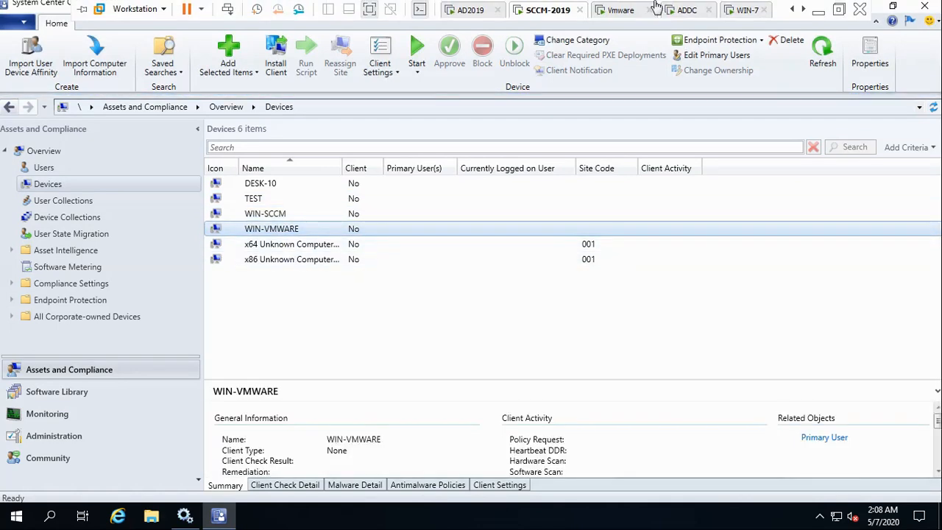
pyautogui.click(468, 11)
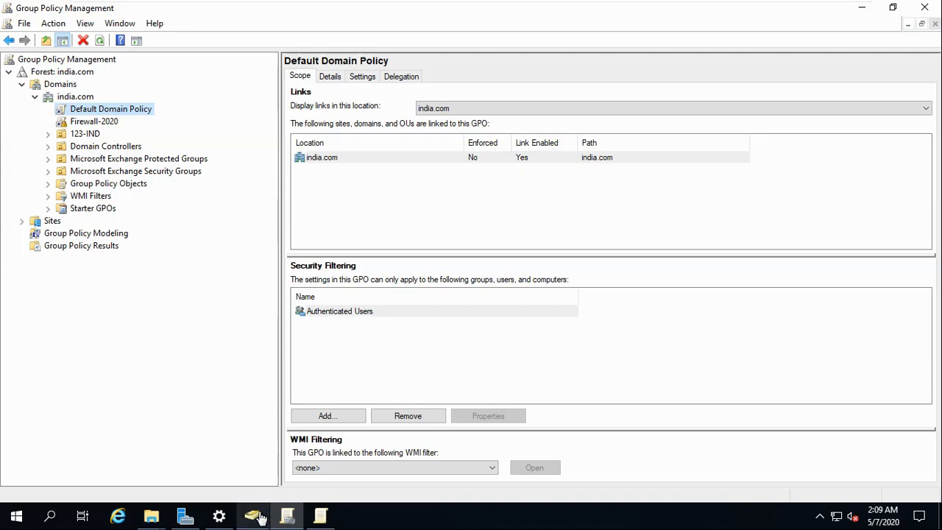
pyautogui.click(240, 484)
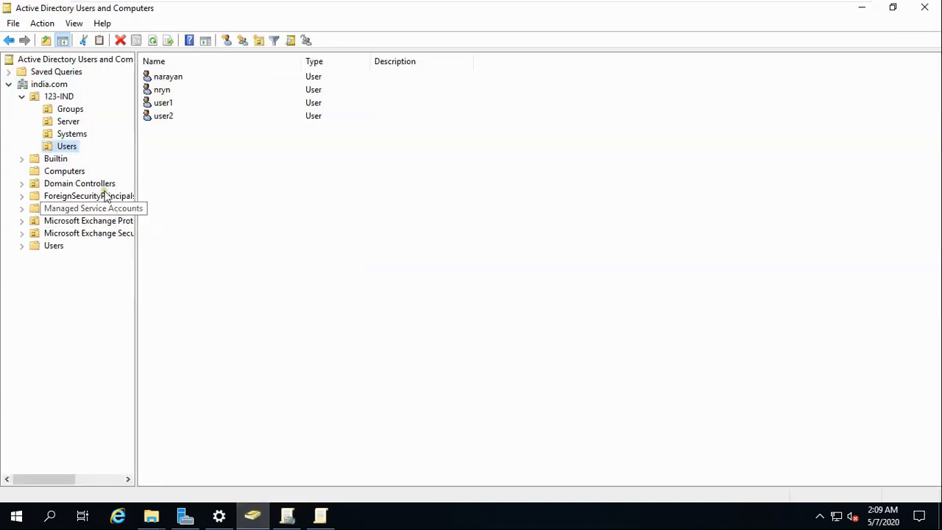
# List the Systems OU computers, selecting TEST and DESK-10.
pyautogui.click(72, 134)
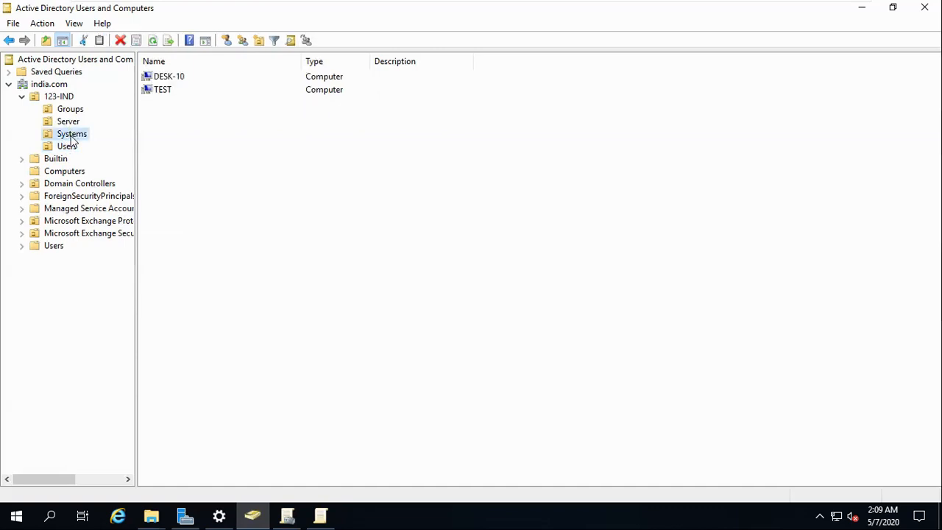
pyautogui.click(160, 91)
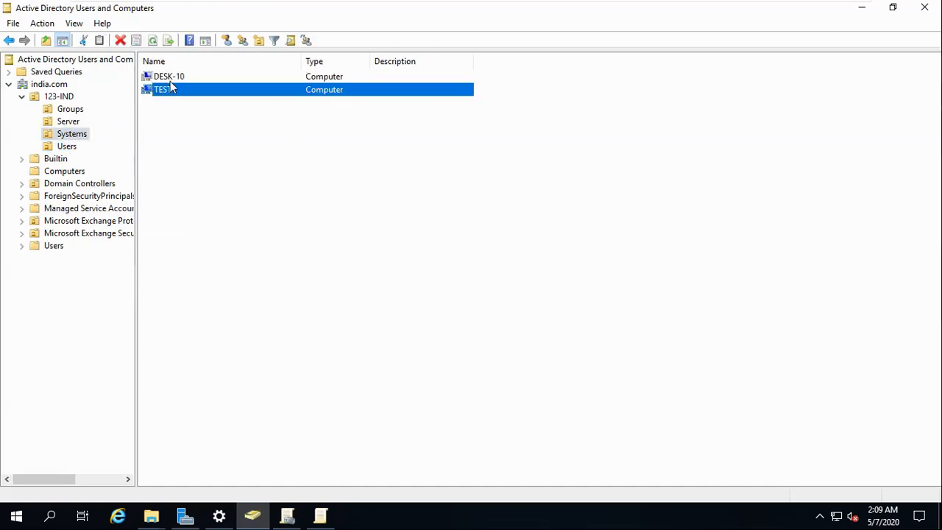
pyautogui.click(170, 79)
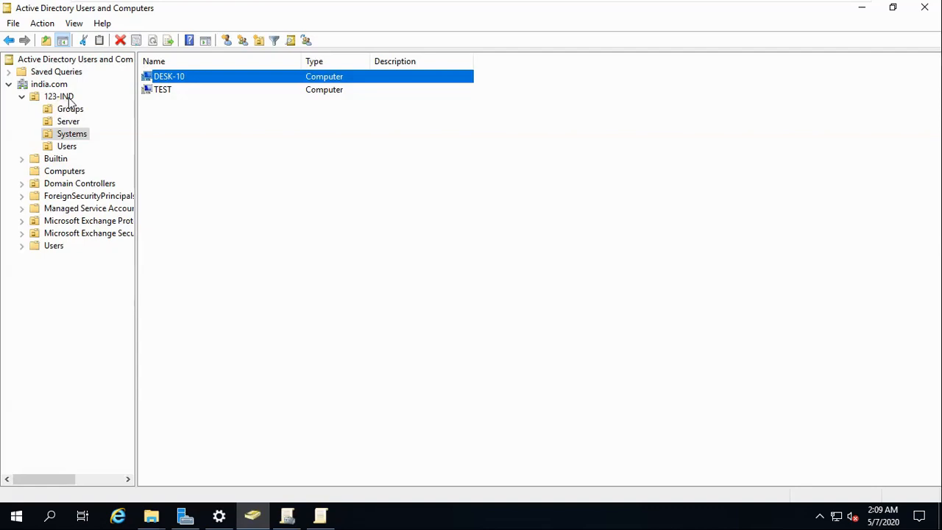
# Cycle through the SCCM-2019 and ADDC VMs back to AD2019 and open the Computers container.
pyautogui.moveTo(612, 6)
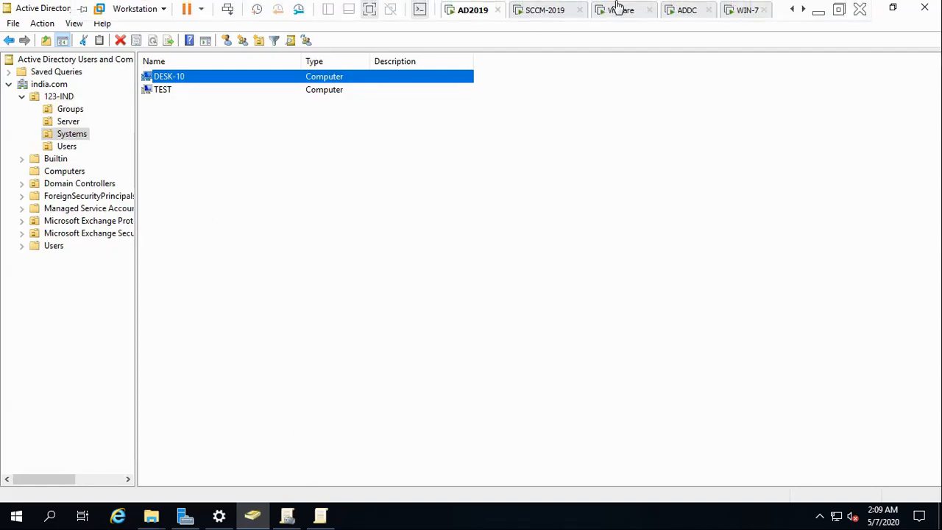
pyautogui.click(554, 11)
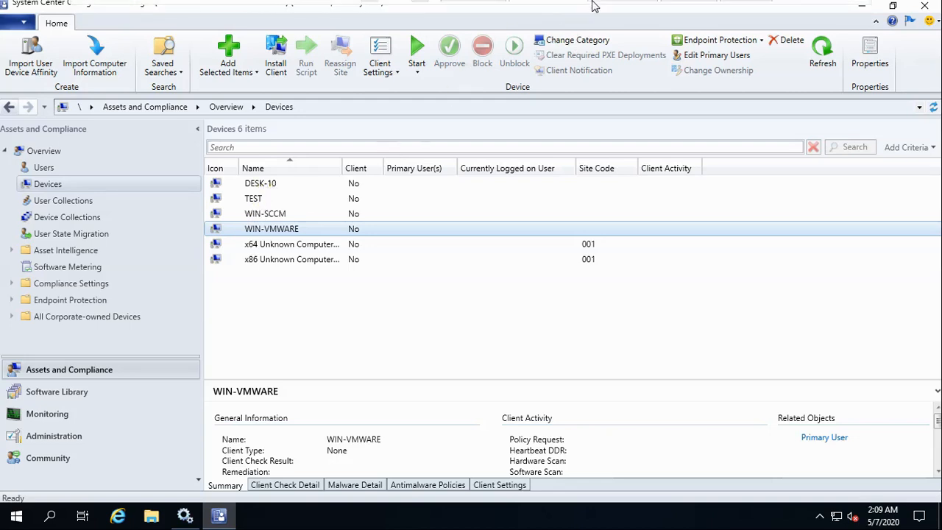
pyautogui.moveTo(615, 25)
pyautogui.click(689, 12)
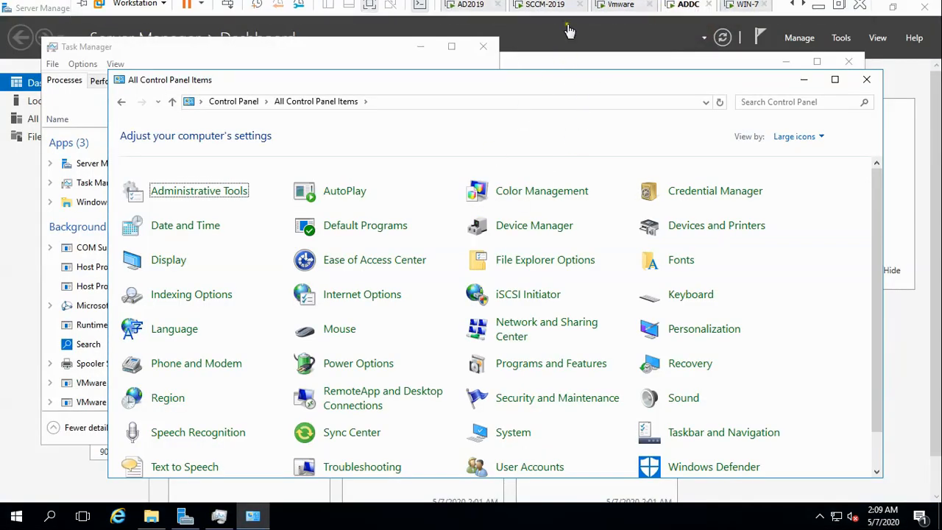
pyautogui.click(468, 10)
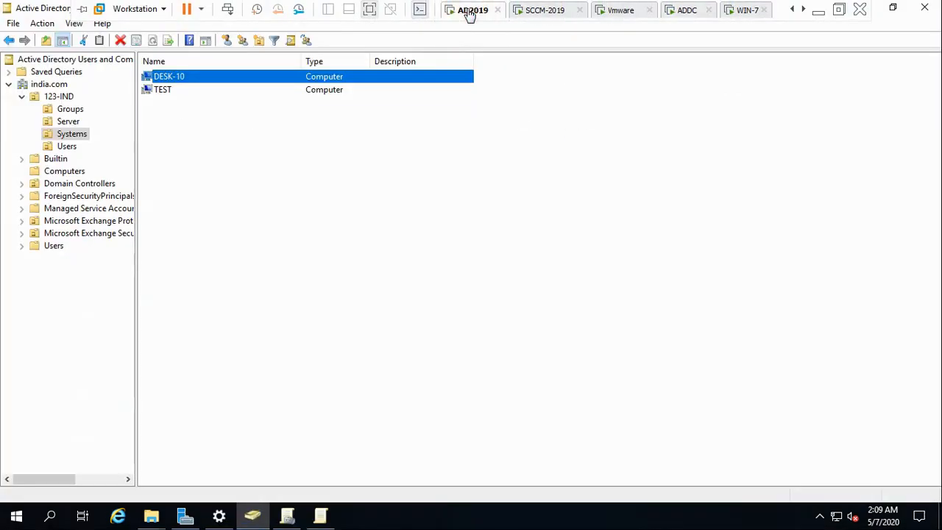
pyautogui.click(62, 172)
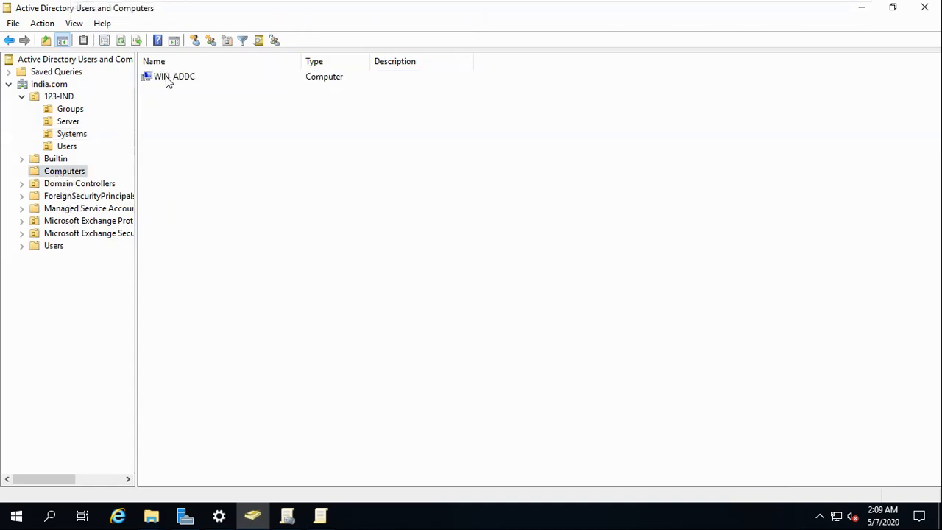
# Move the WIN-ADDC computer into 123-IND's Systems OU and view that OU.
pyautogui.click(168, 79)
pyautogui.rightClick(168, 80)
pyautogui.click(210, 130)
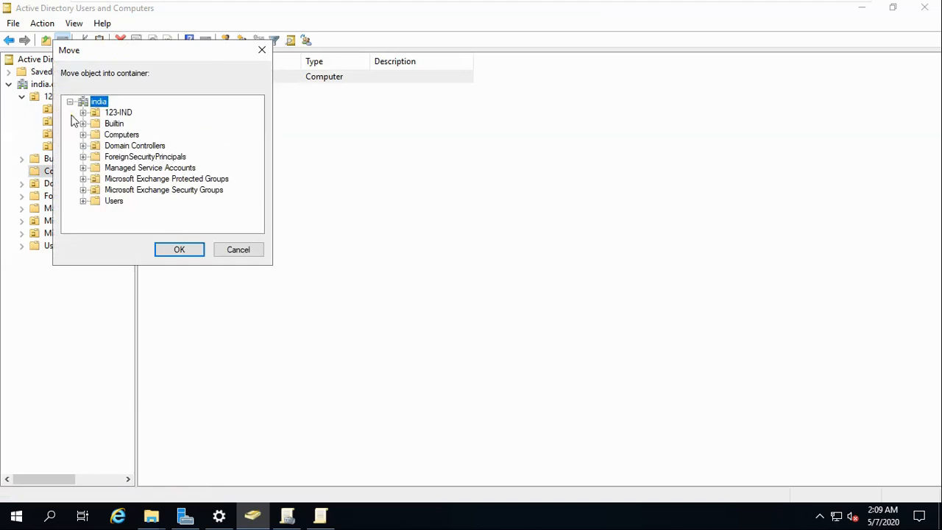
pyautogui.doubleClick(115, 113)
pyautogui.click(122, 146)
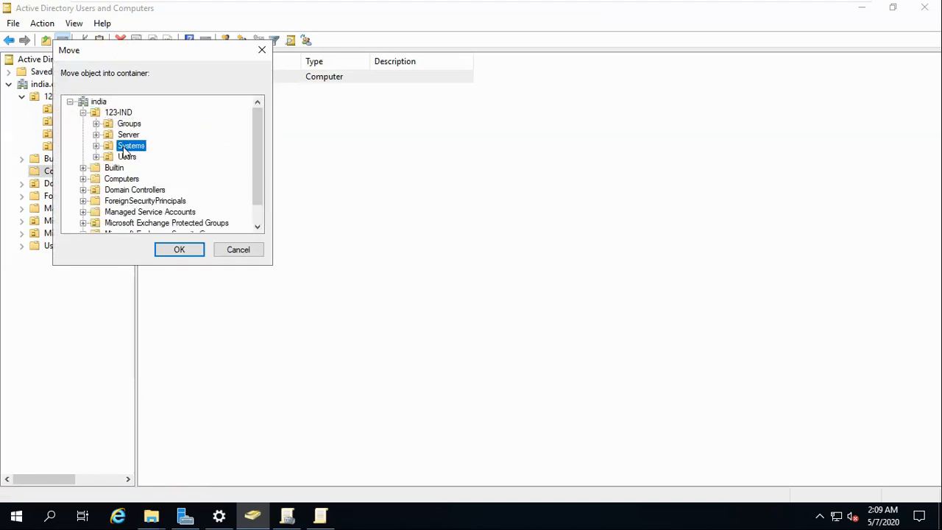
pyautogui.click(180, 250)
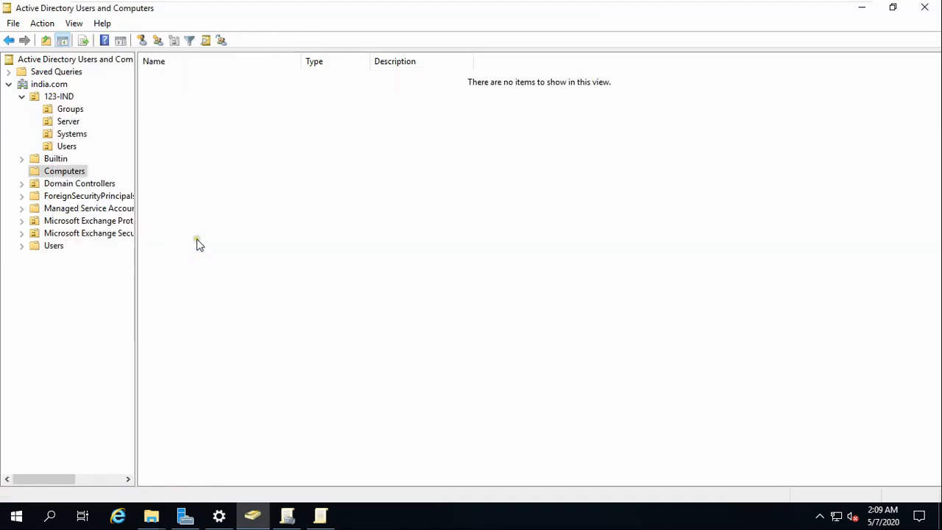
pyautogui.click(78, 137)
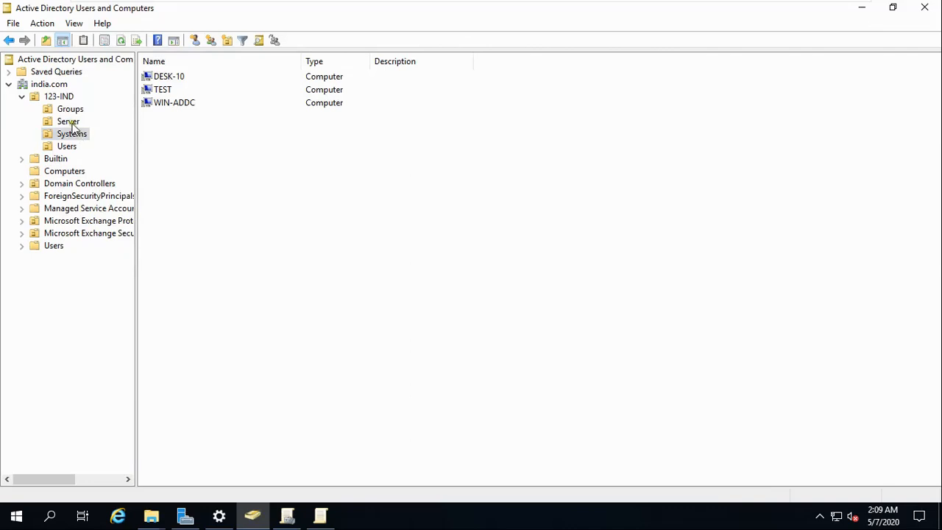
# Move WIN-ADDC on into 123-IND's Server OU, then switch to the SCCM-2019 machine.
pyautogui.click(167, 105)
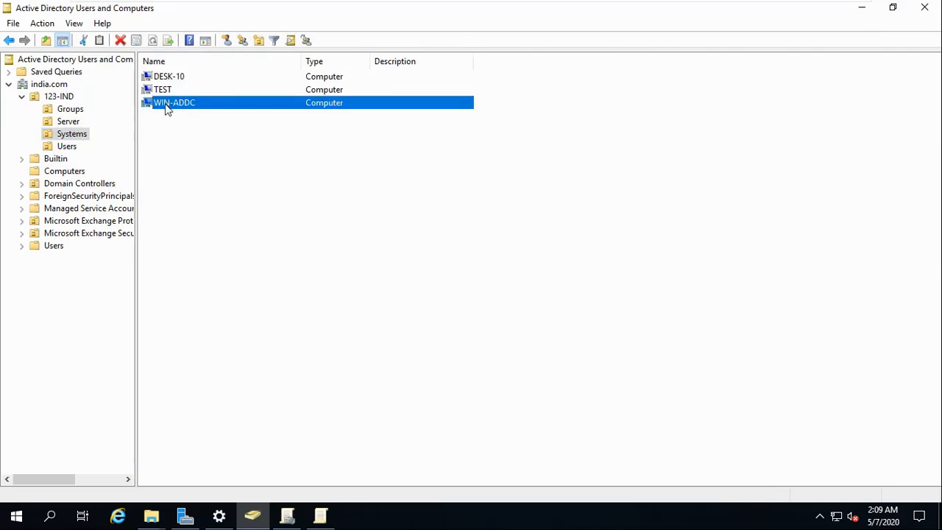
pyautogui.rightClick(168, 108)
pyautogui.click(211, 159)
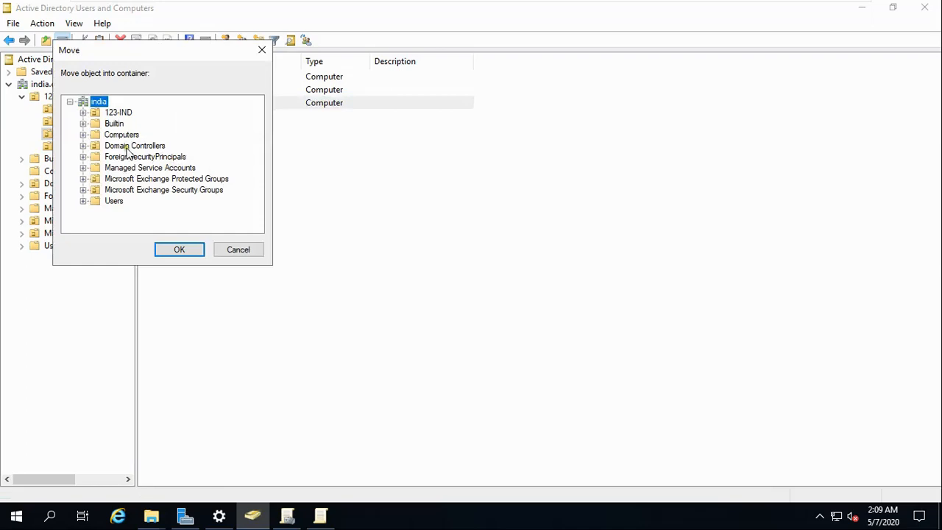
pyautogui.click(83, 111)
pyautogui.click(127, 139)
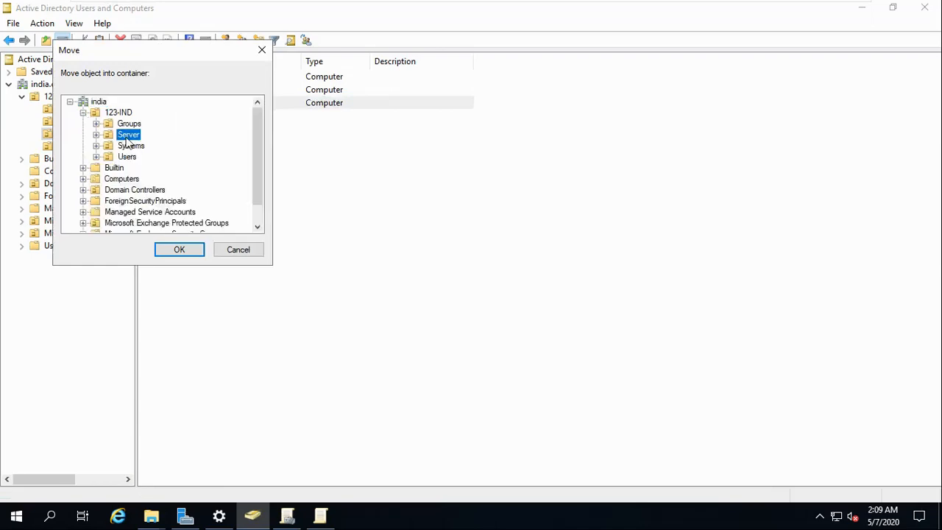
pyautogui.click(193, 252)
pyautogui.moveTo(610, 6)
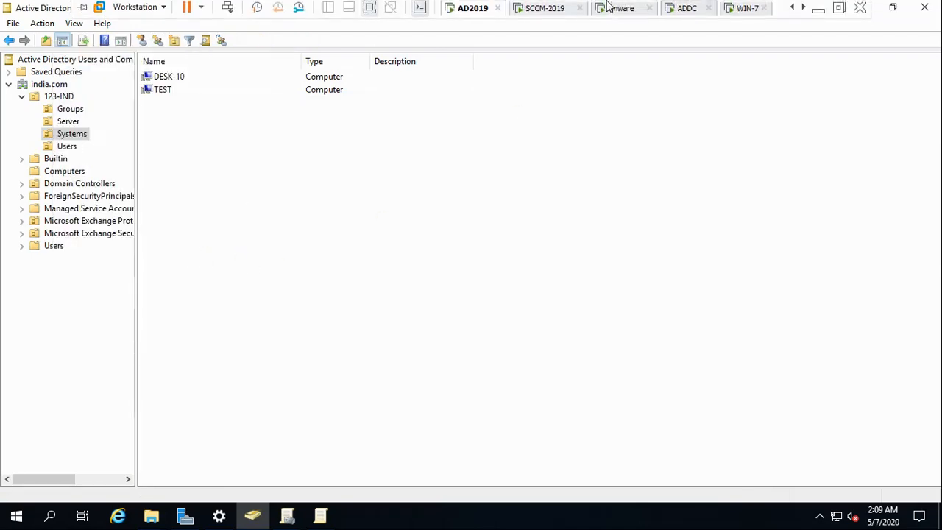
pyautogui.click(531, 10)
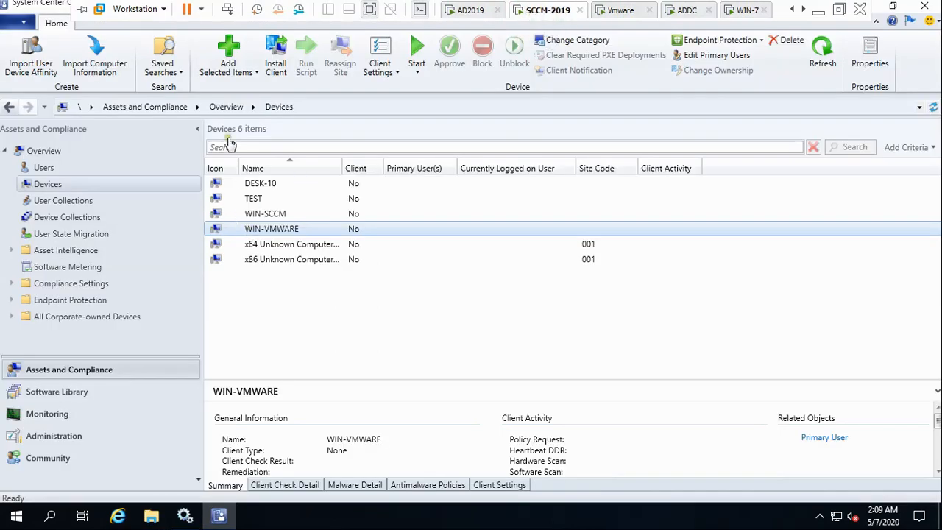
# Run Active Directory Forest Discovery now, then refresh the Assets and Compliance Devices list.
pyautogui.click(61, 440)
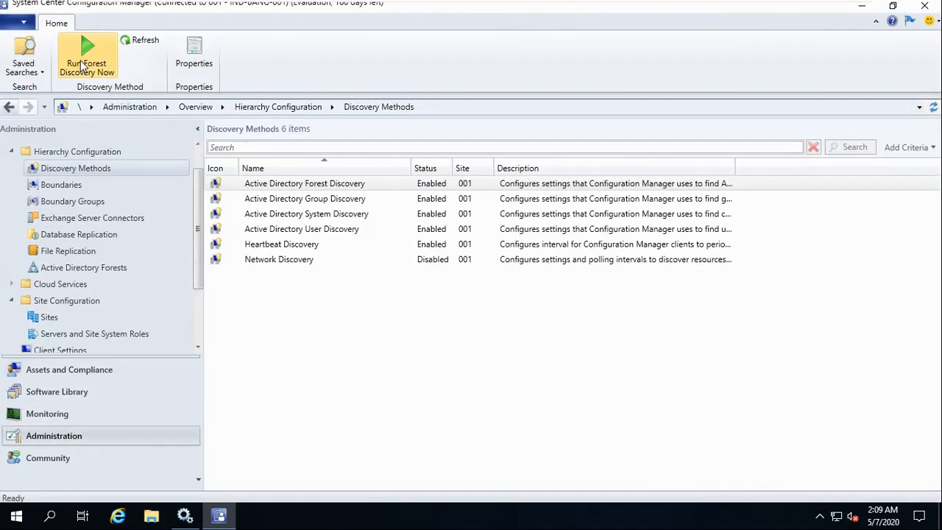
pyautogui.click(82, 66)
pyautogui.click(523, 312)
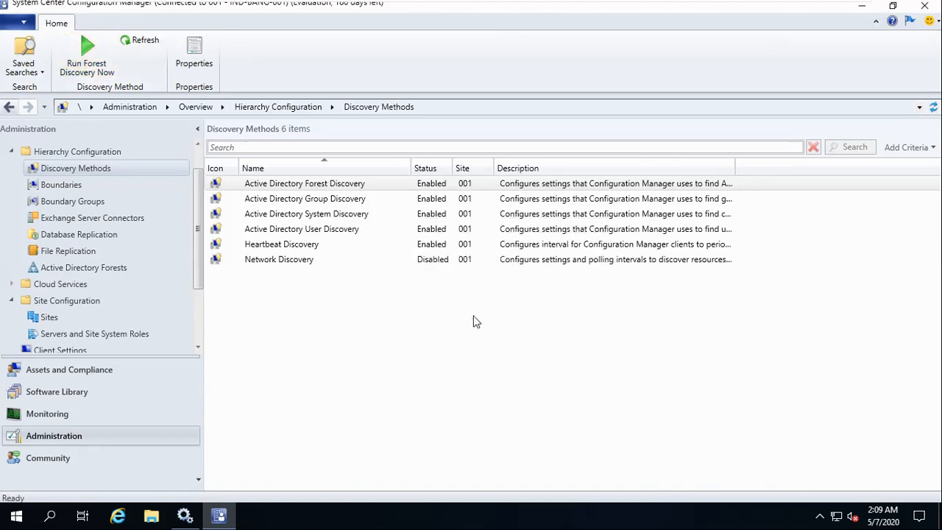
pyautogui.click(83, 370)
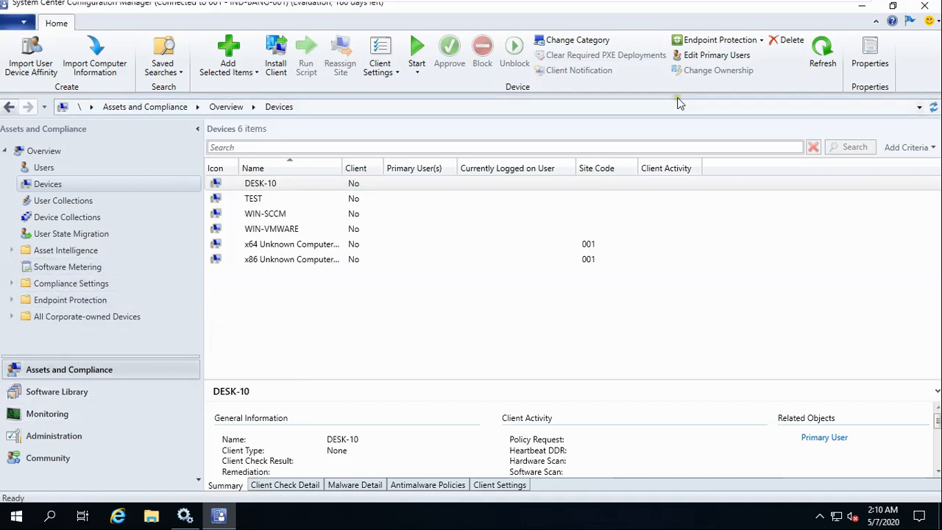
pyautogui.click(825, 62)
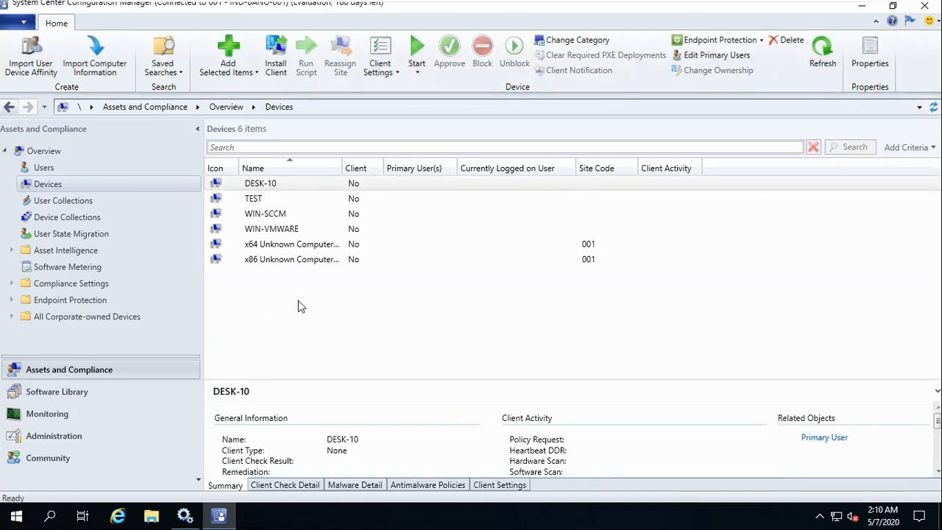
# Glance at the ADDC machine, return to SCCM-2019, and open the Discovery Methods list.
pyautogui.moveTo(645, 5)
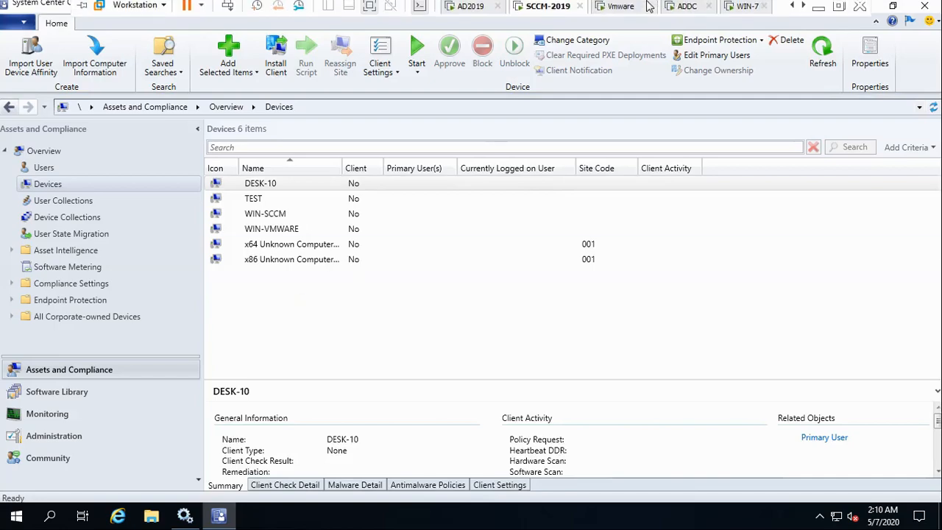
pyautogui.click(687, 10)
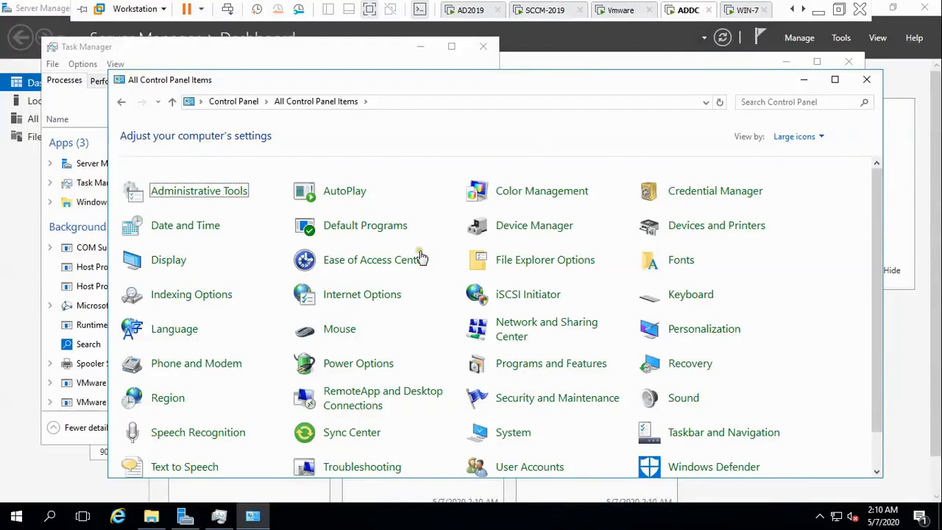
pyautogui.moveTo(628, 6)
pyautogui.click(537, 10)
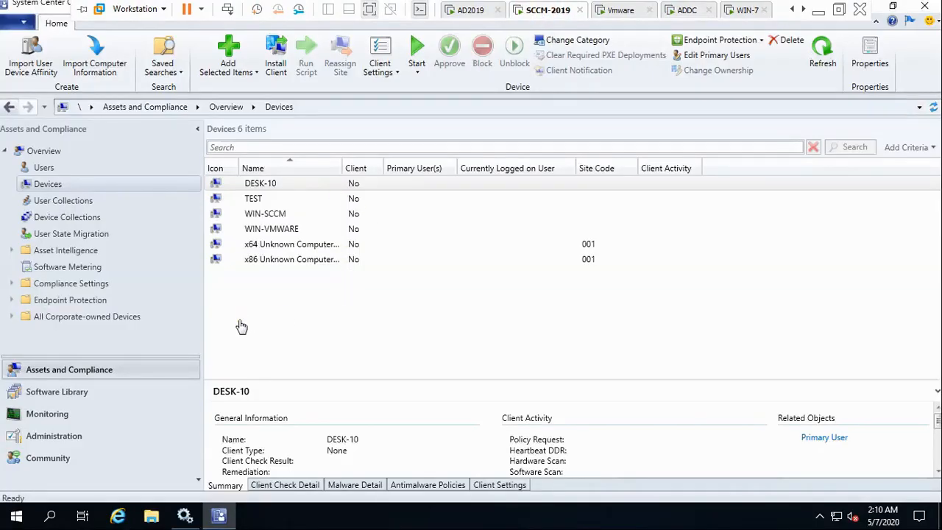
pyautogui.click(53, 436)
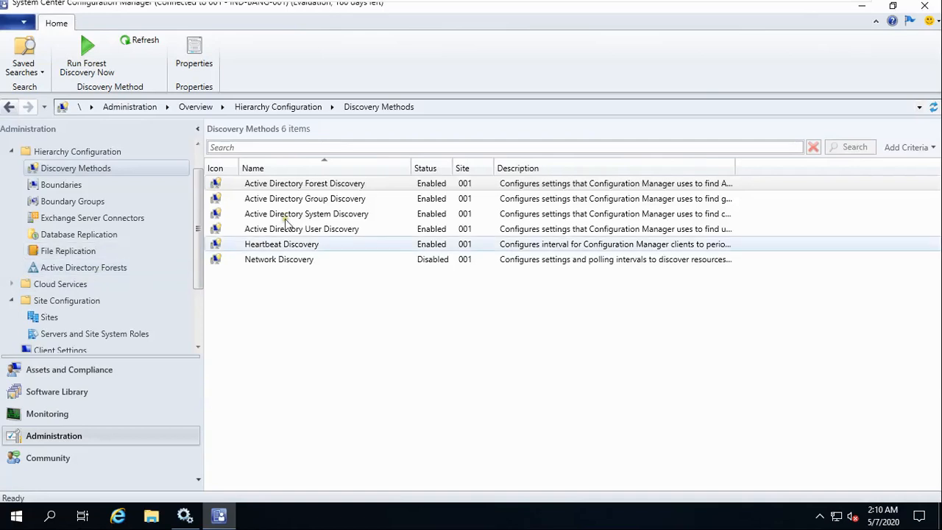
# Run Active Directory Forest Discovery and a full Active Directory System Discovery immediately.
pyautogui.click(102, 75)
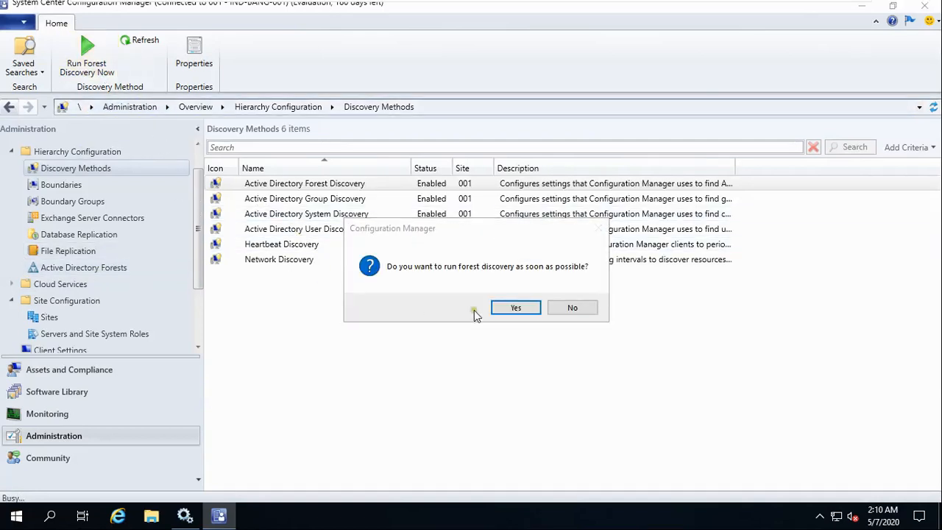
pyautogui.click(523, 310)
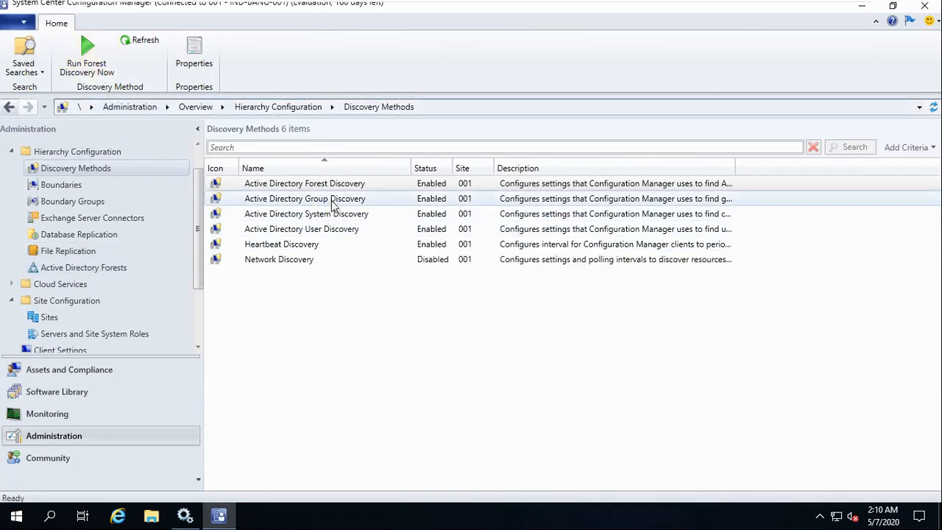
pyautogui.click(330, 229)
pyautogui.click(337, 219)
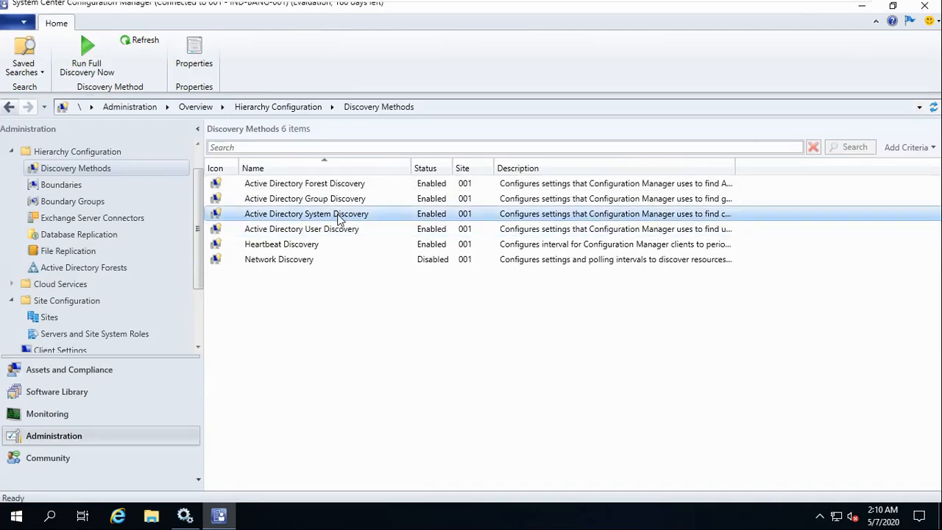
pyautogui.rightClick(338, 218)
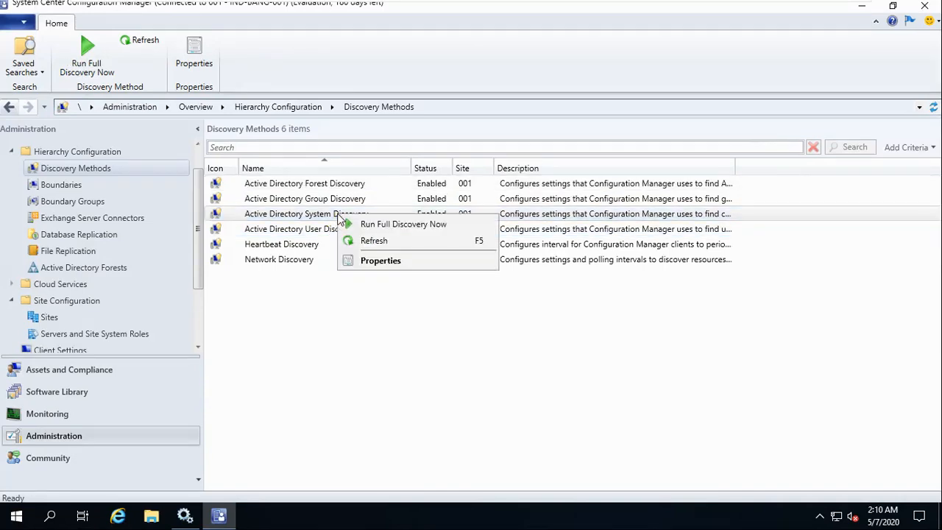
pyautogui.click(378, 223)
pyautogui.click(491, 309)
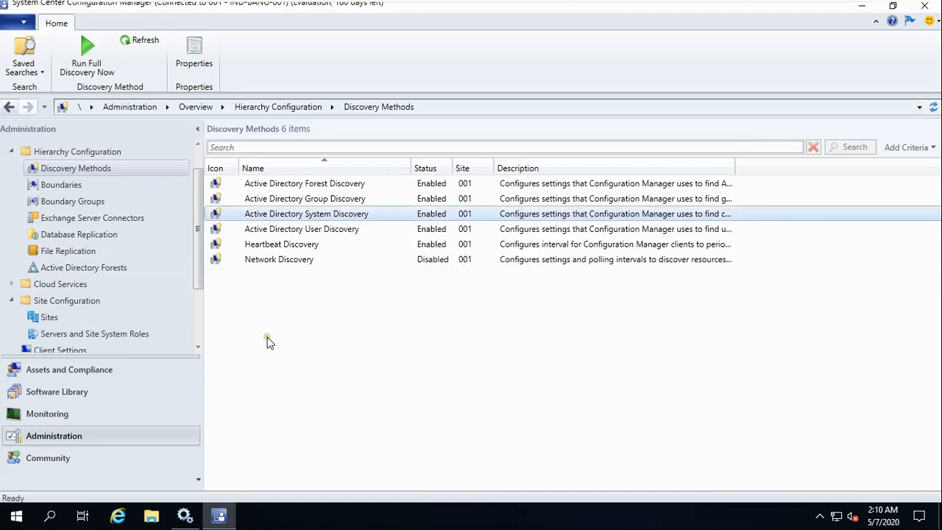
# Run a full Active Directory Group Discovery now, then view the Assets and Compliance devices.
pyautogui.rightClick(320, 206)
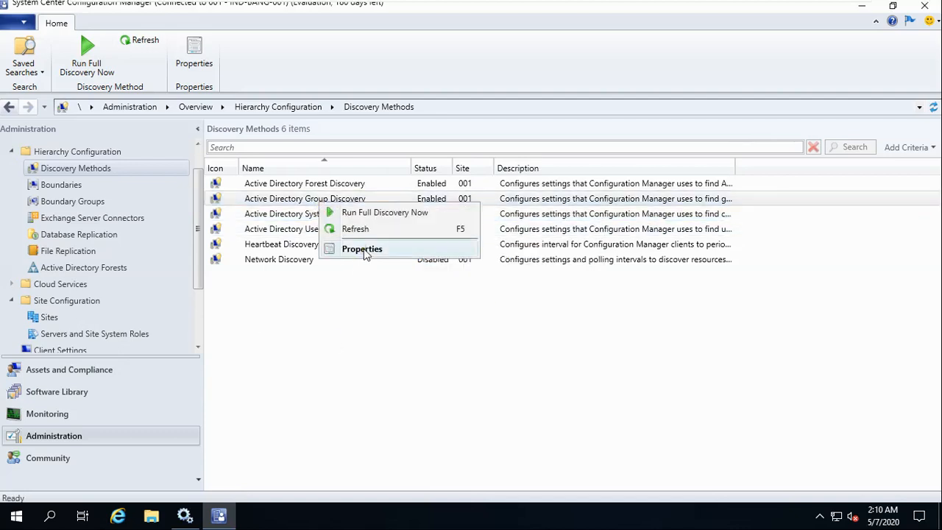
pyautogui.click(374, 212)
pyautogui.click(507, 308)
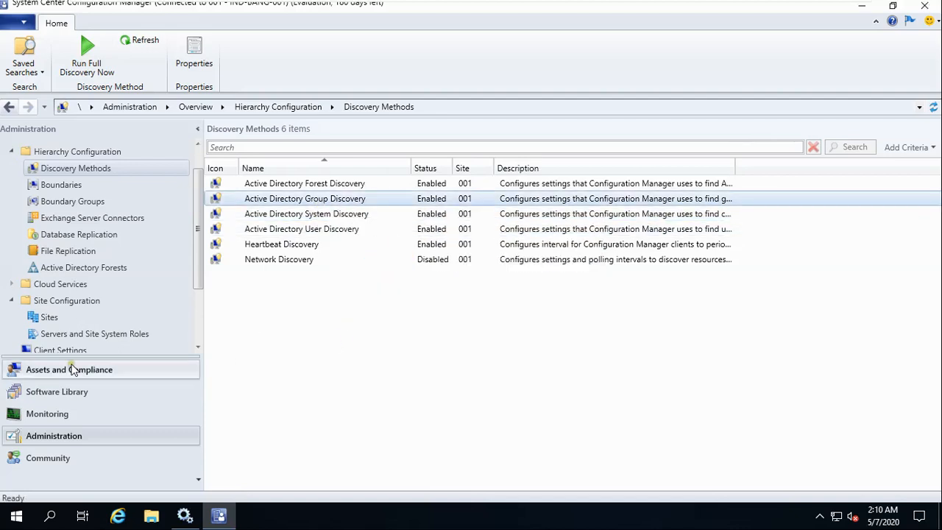
pyautogui.click(65, 373)
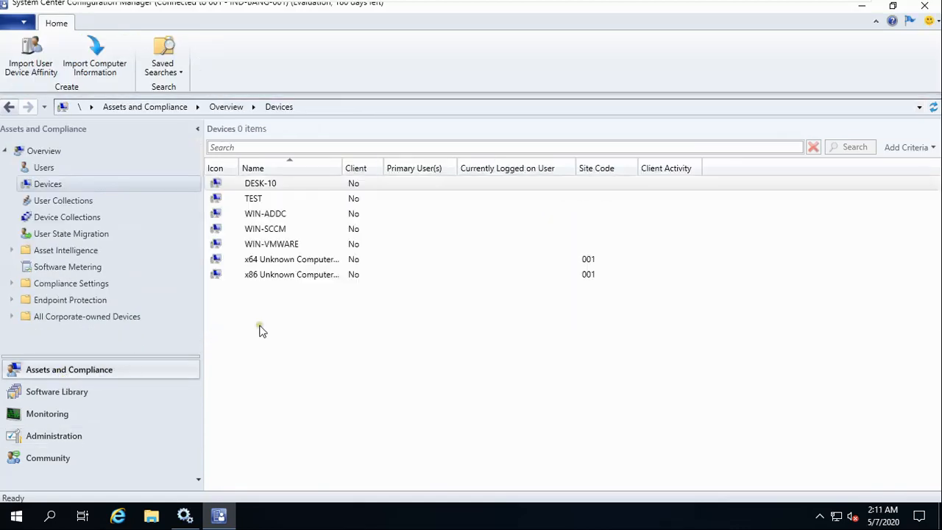
# Select WIN-ADDC, then go to site IND-BANG-001 and expand its Client Installation Settings.
pyautogui.click(291, 213)
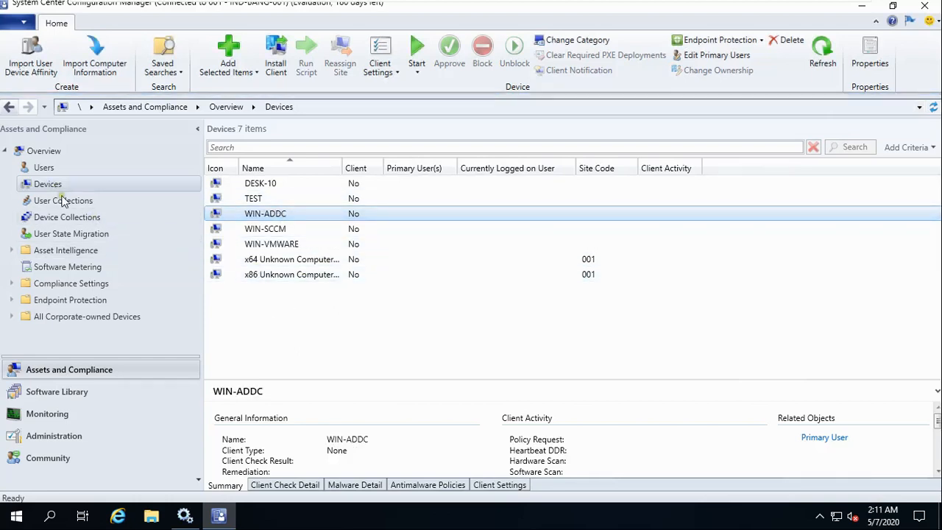
pyautogui.moveTo(786, 8)
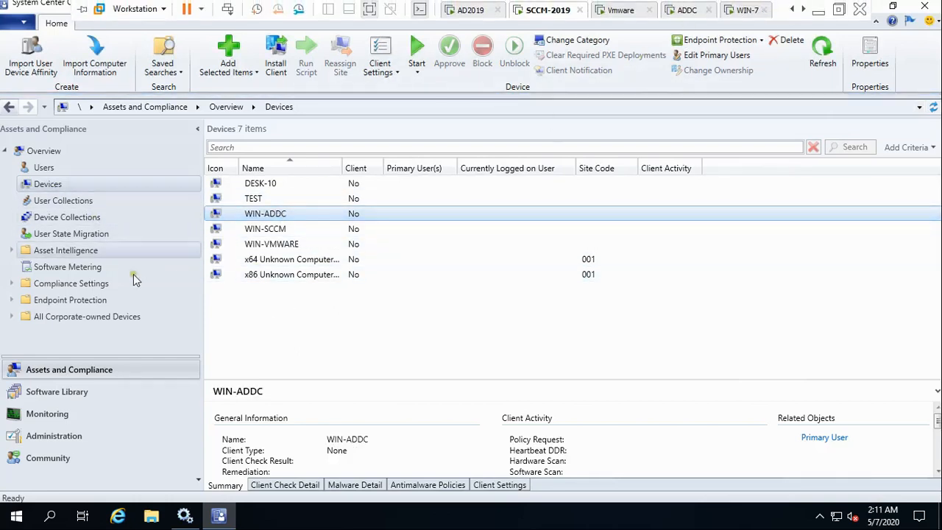
pyautogui.click(63, 439)
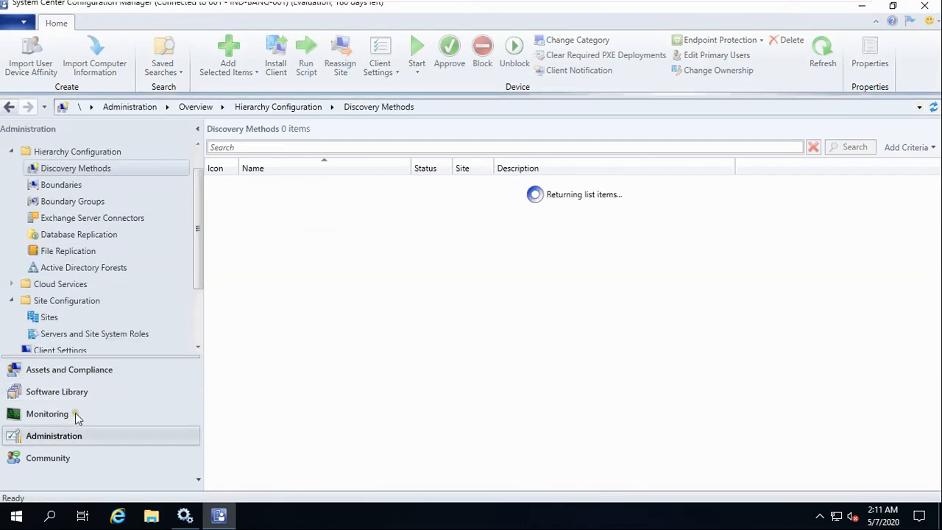
pyautogui.click(50, 317)
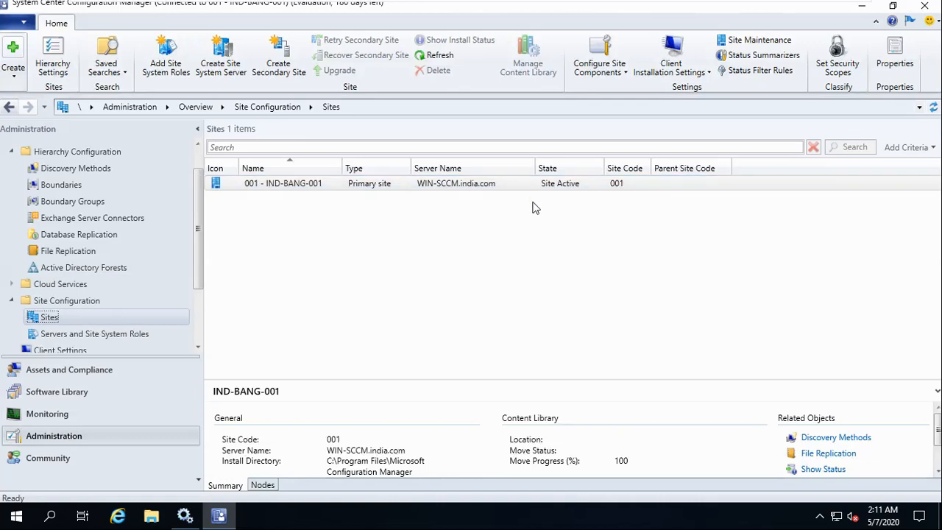
pyautogui.click(695, 77)
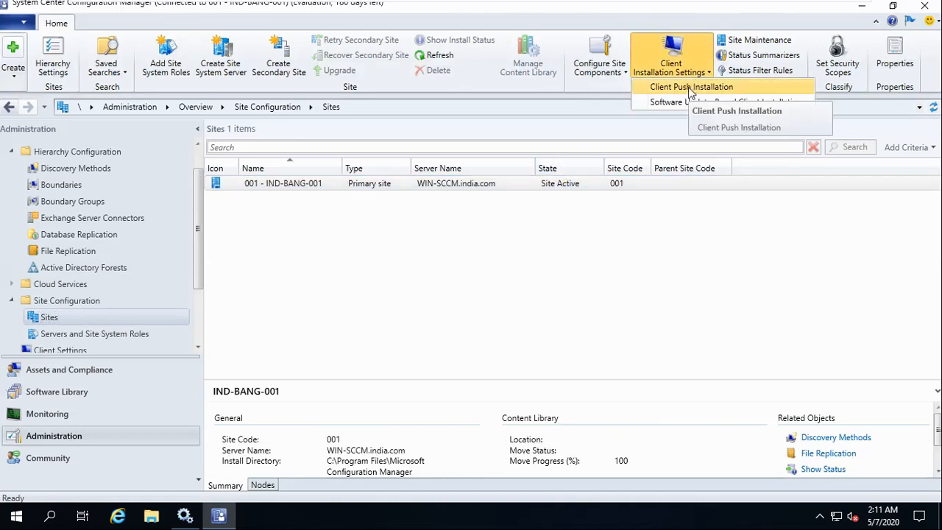
# Enable automatic site-wide client push to site system servers, always installing on domain controllers.
pyautogui.click(688, 87)
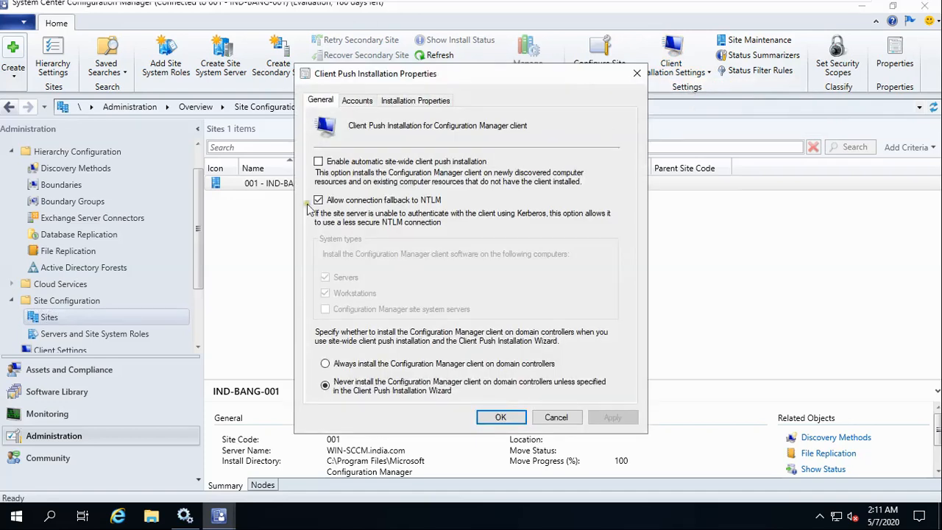
pyautogui.click(318, 162)
pyautogui.click(325, 309)
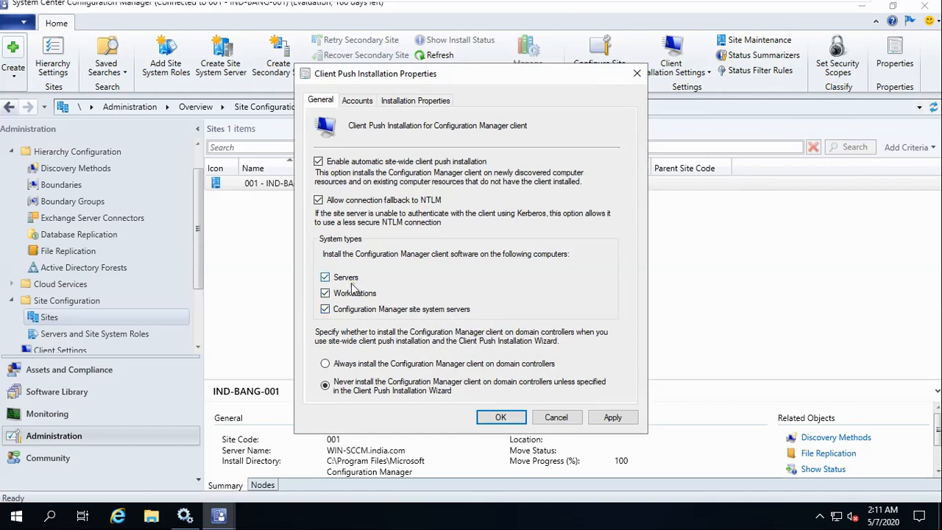
pyautogui.click(337, 364)
pyautogui.click(356, 102)
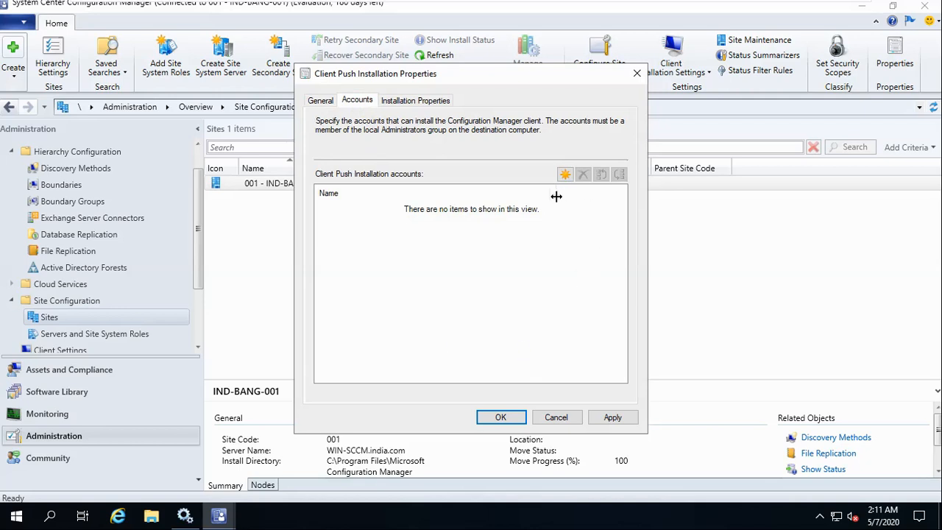
# Create a new push account with the domain administrator's password and confirmation, then expand verification.
pyautogui.click(565, 175)
pyautogui.click(586, 206)
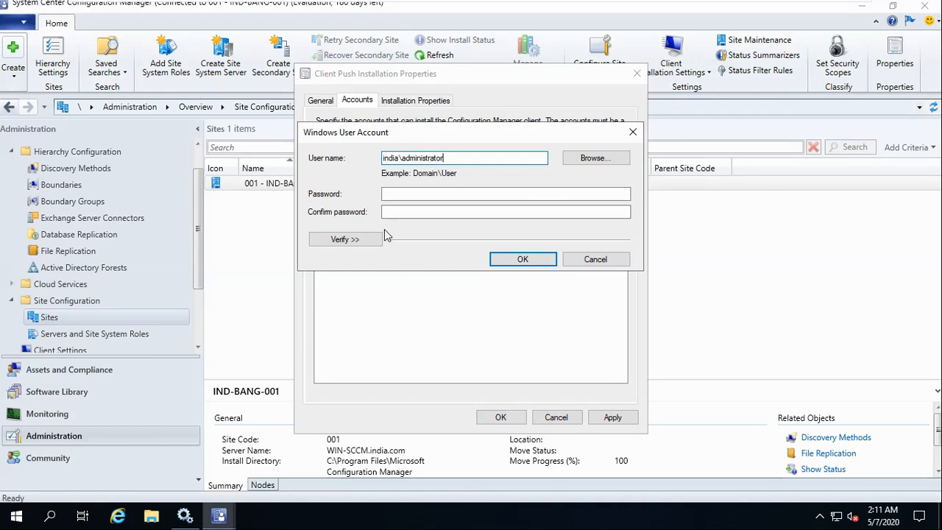
pyautogui.click(419, 194)
pyautogui.write('•••••••••')
pyautogui.press('Tab')
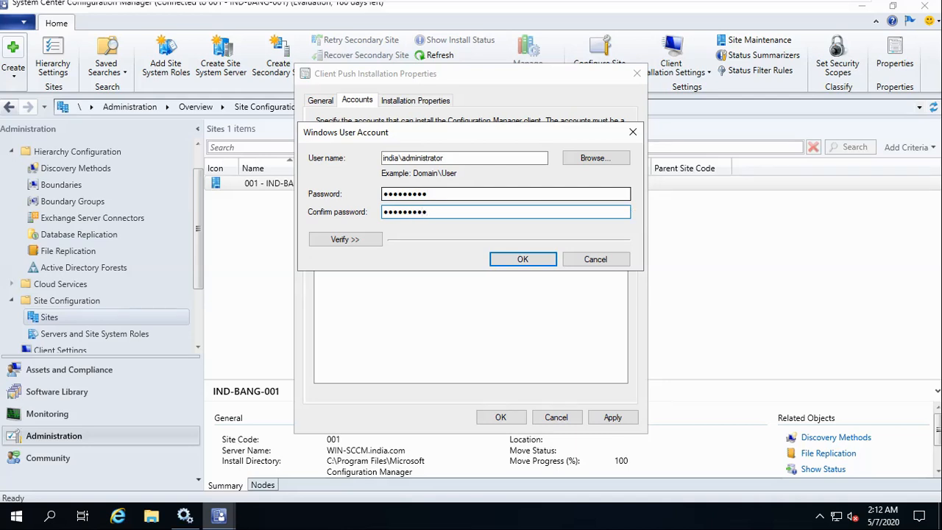
pyautogui.click(344, 240)
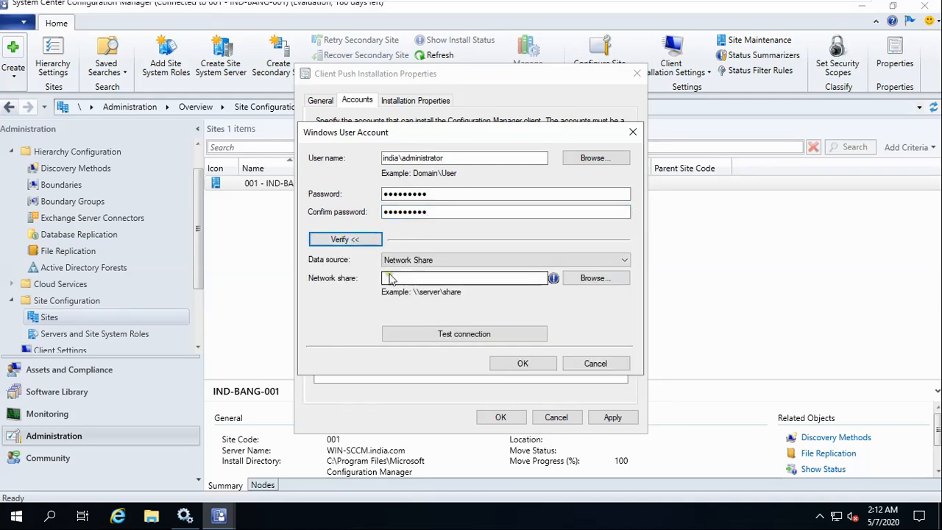
# Begin the verification network share path as \\WIN-SCCM\ and bring up the Run box.
pyautogui.click(440, 277)
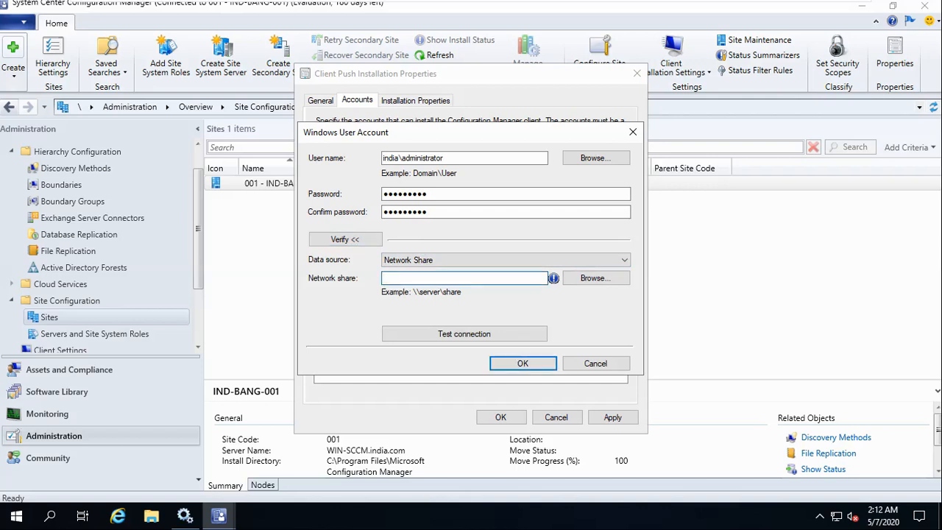
pyautogui.write('\\\\WIN-SCCM\\')
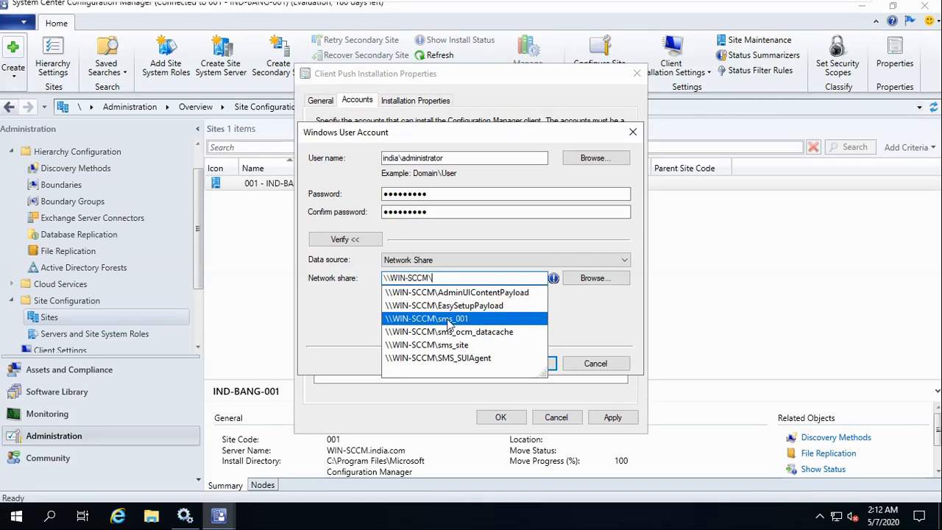
pyautogui.press('super+r')
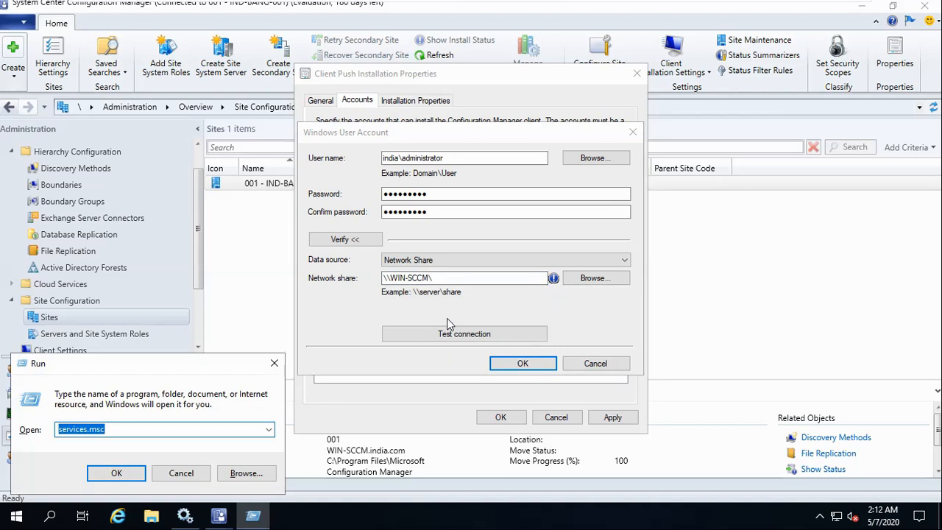
# Try opening \\WIN-SCCM\sms_001 from Run, dismiss the network error, and launch File Explorer.
pyautogui.write('\\\\WIN-SCCM\\')
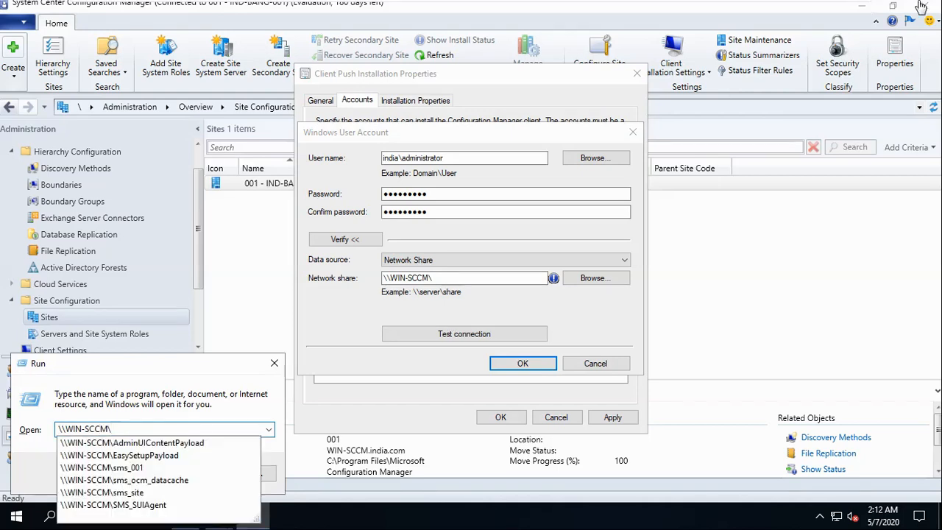
pyautogui.click(136, 468)
pyautogui.click(132, 474)
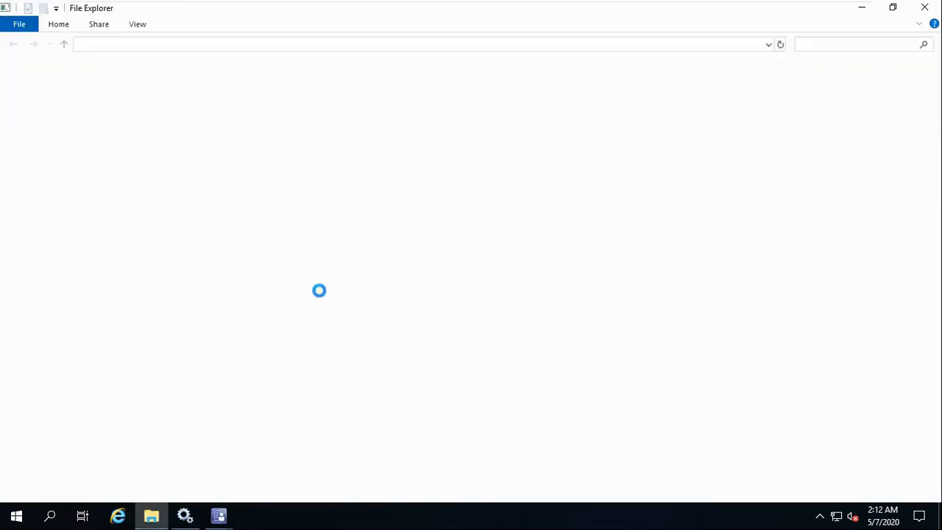
pyautogui.click(614, 278)
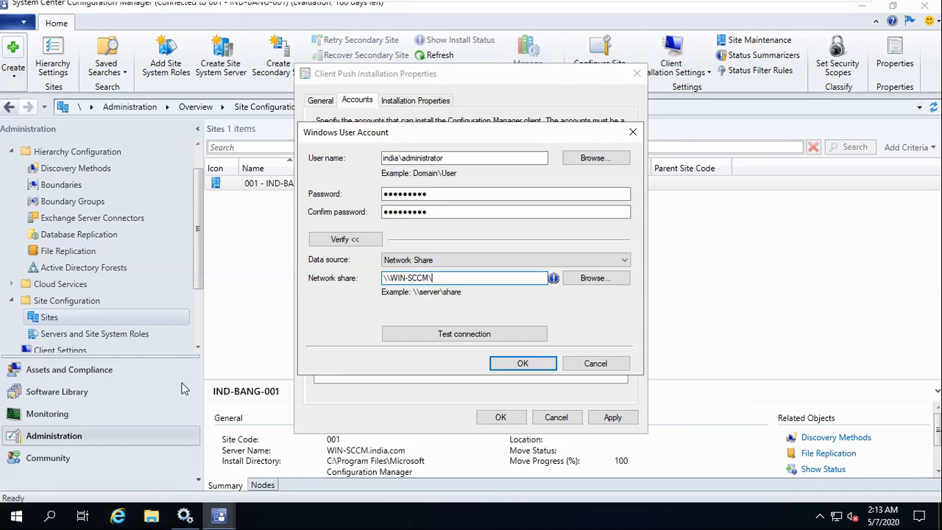
pyautogui.press('super+e')
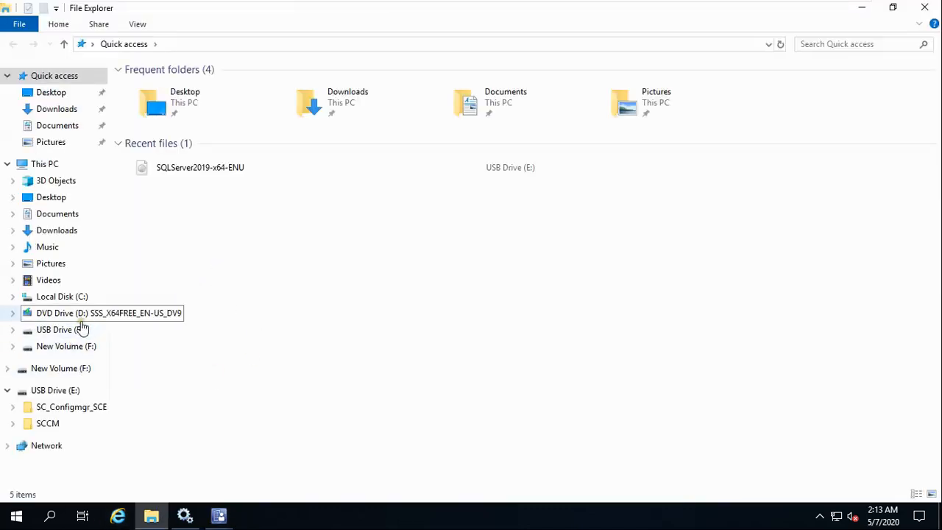
# Browse C:\Program Files (x86)\Microsoft Configuration Manager, then back out to Local Disk (C:).
pyautogui.click(61, 297)
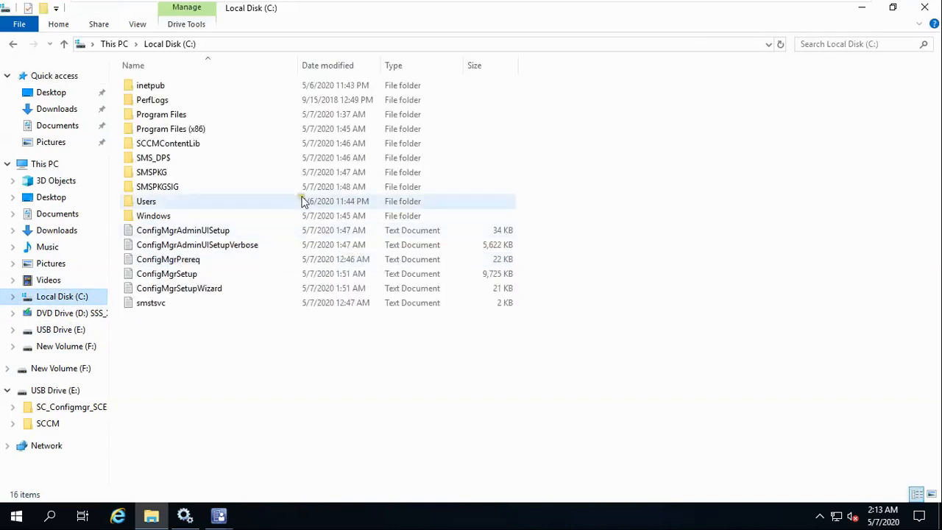
pyautogui.click(165, 130)
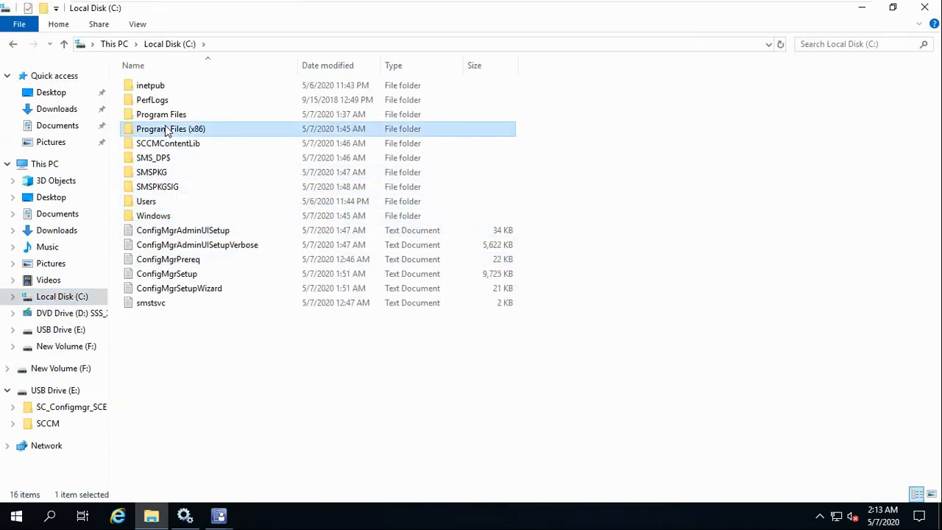
pyautogui.doubleClick(165, 131)
pyautogui.doubleClick(209, 158)
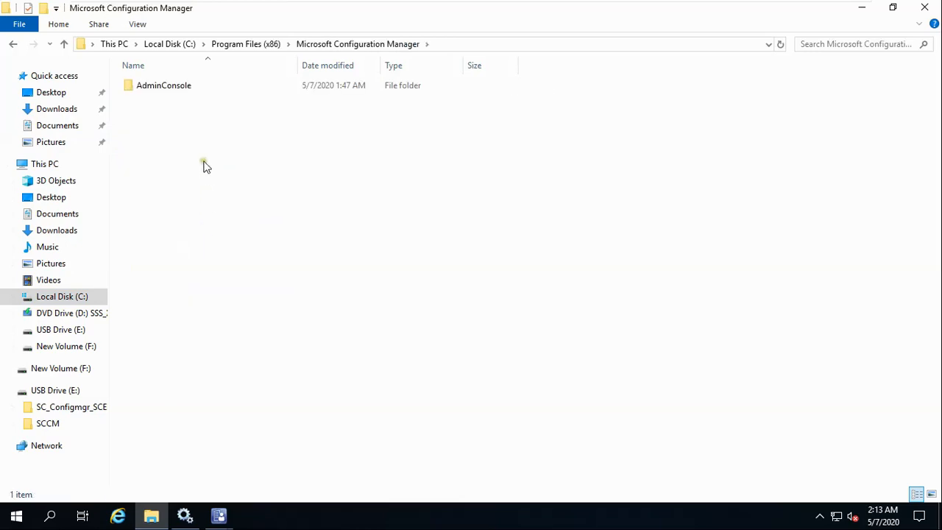
pyautogui.hotkey('alt', 'Left')
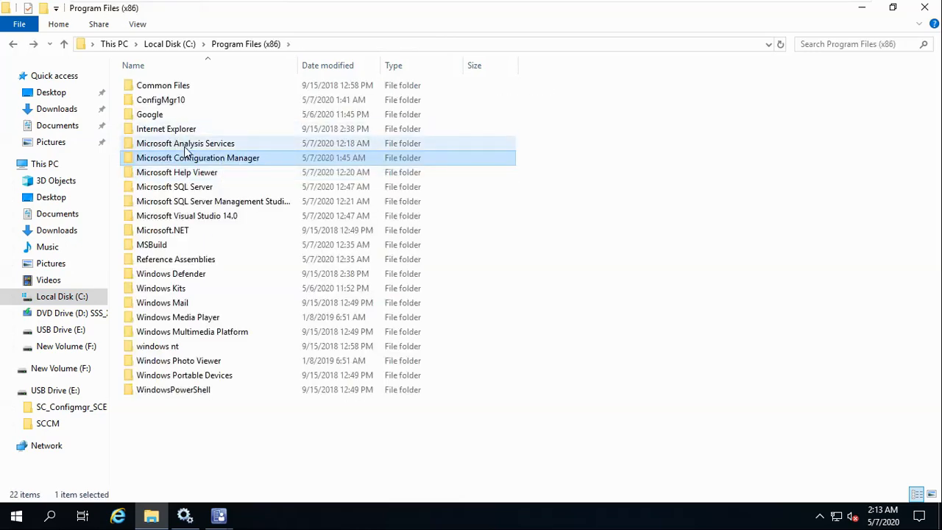
pyautogui.hotkey('alt', 'Left')
# Open C:\Program Files\Microsoft Configuration Manager\Client with granted access, inspect x64, then close Explorer.
pyautogui.doubleClick(173, 116)
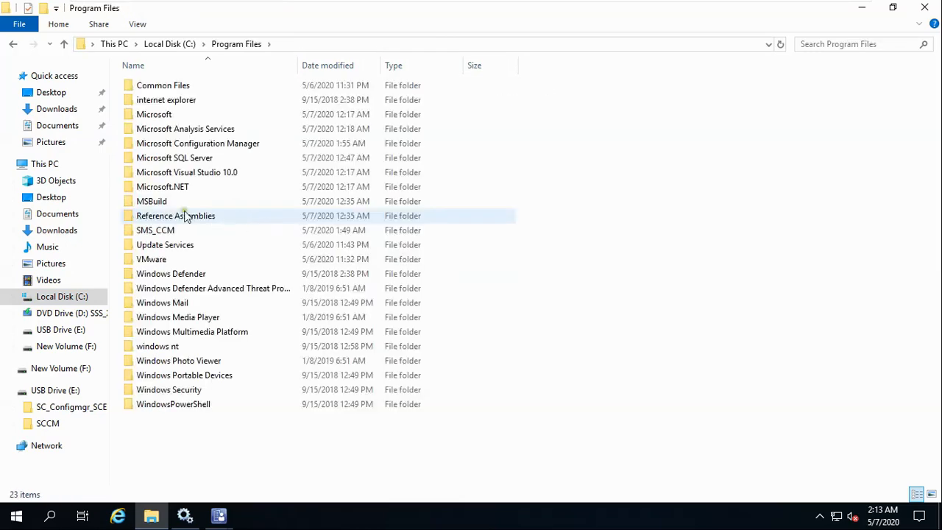
pyautogui.doubleClick(203, 145)
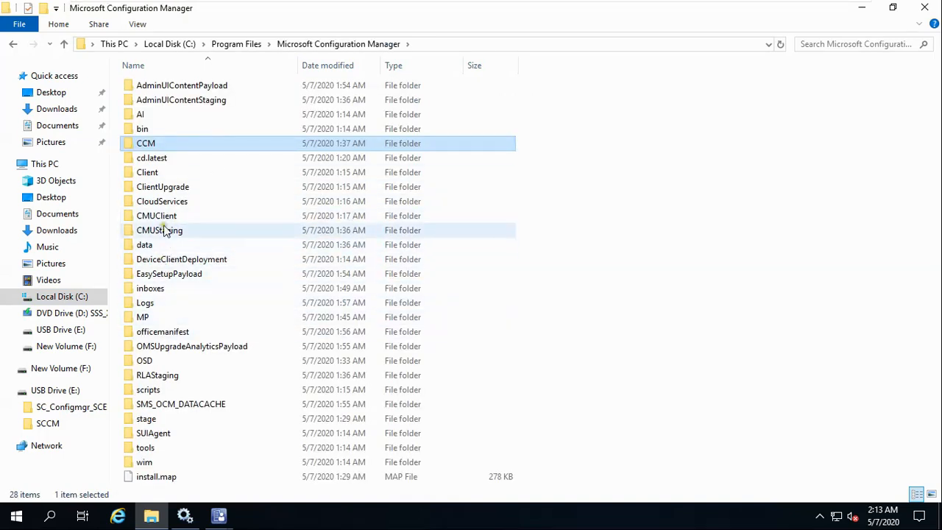
pyautogui.doubleClick(148, 175)
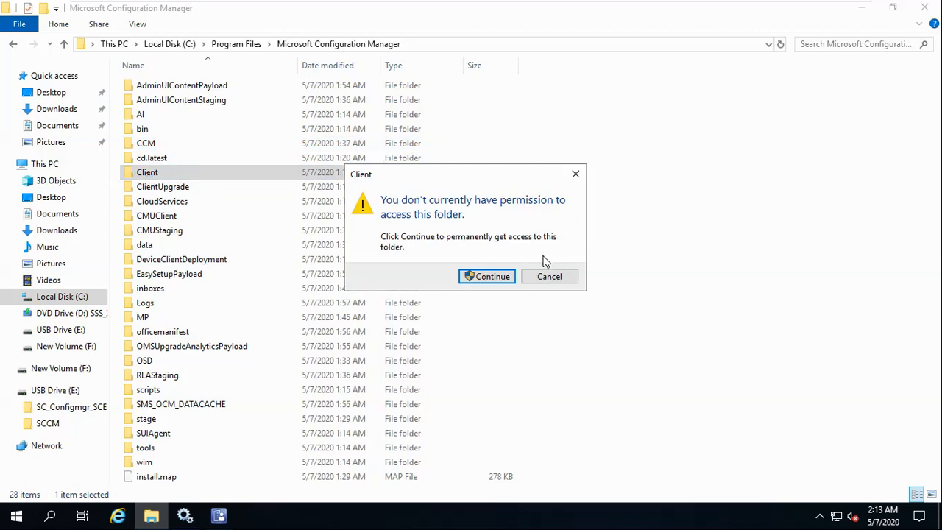
pyautogui.click(488, 277)
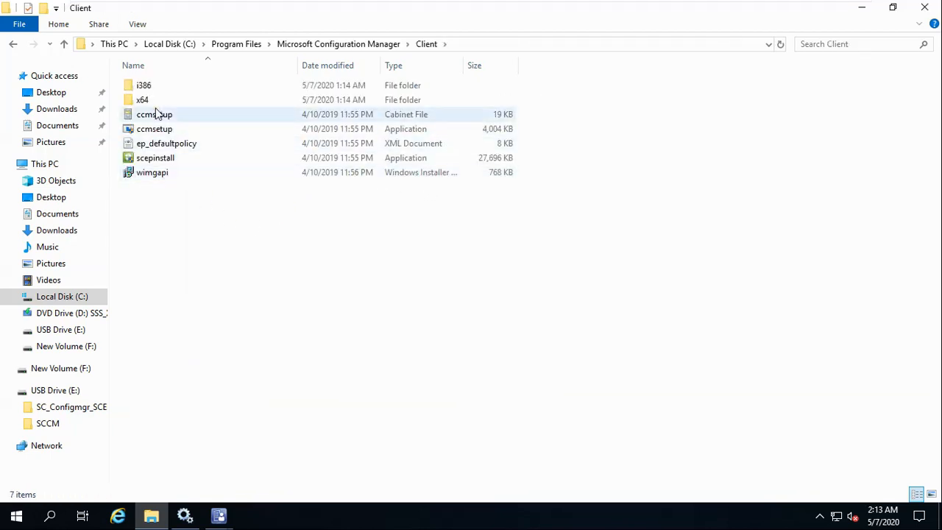
pyautogui.doubleClick(142, 100)
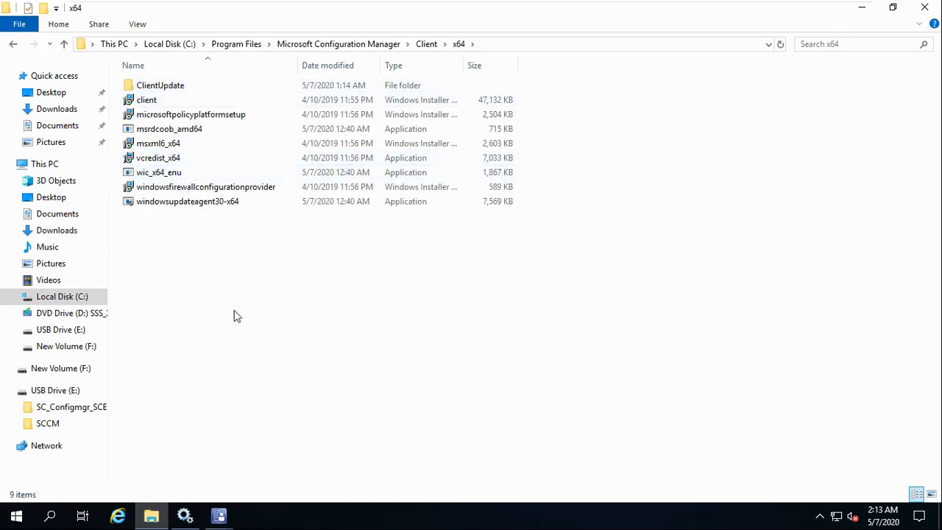
pyautogui.hotkey('alt', 'Left')
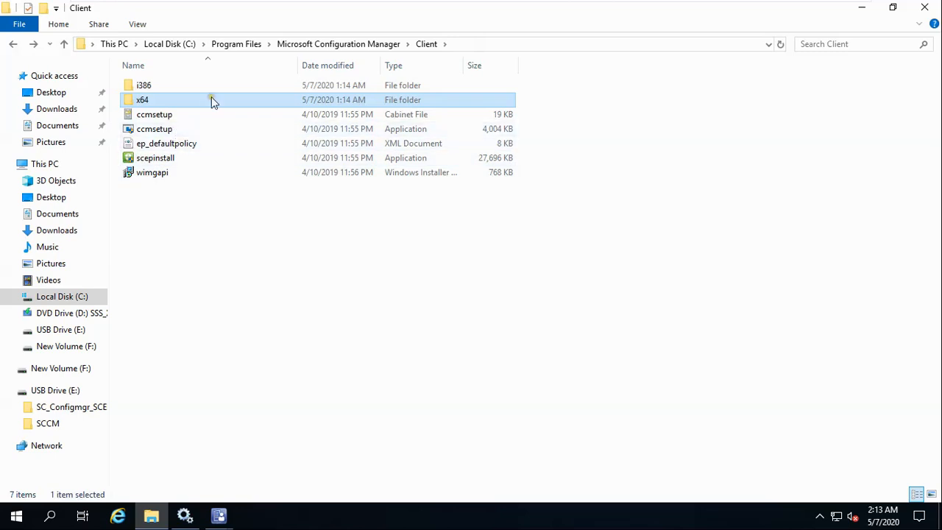
pyautogui.click(495, 49)
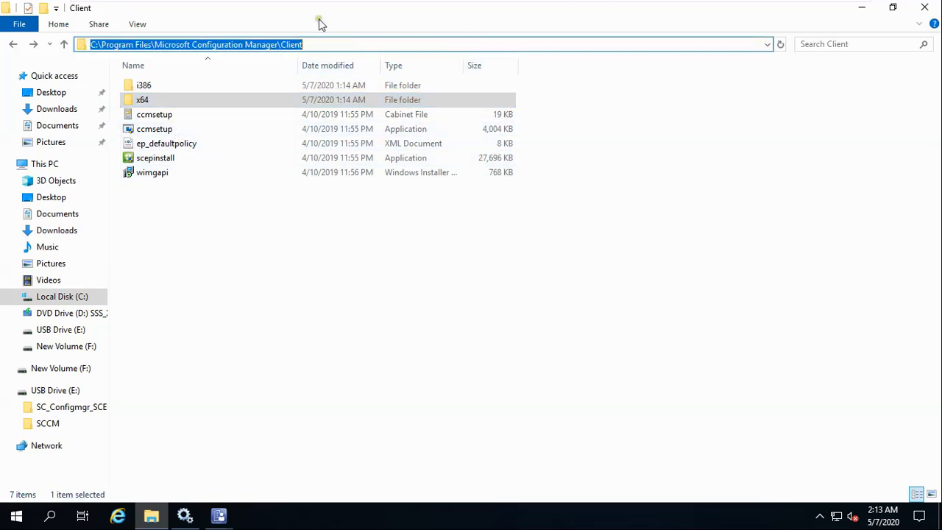
pyautogui.click(924, 7)
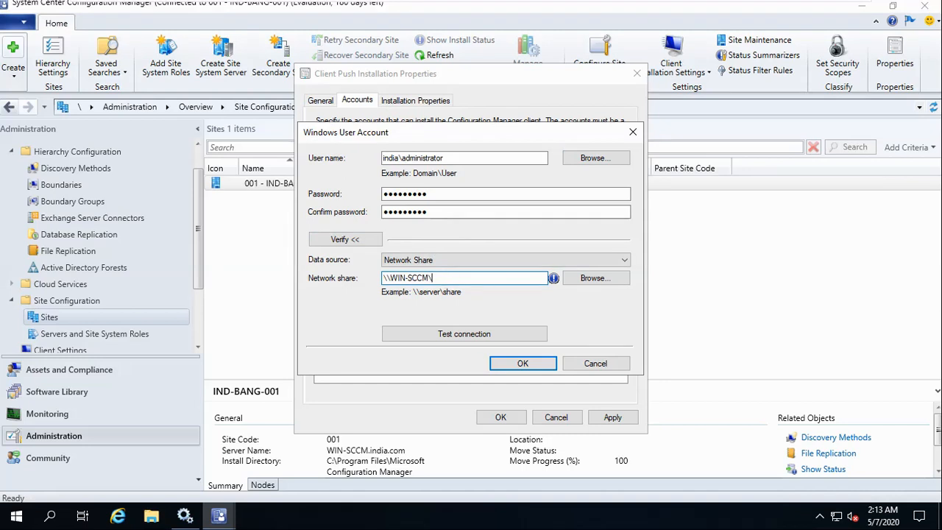
# Set the verification share to \\WIN-SCCM\sms_001 and test it, dismissing the multiple connections error.
pyautogui.click(151, 515)
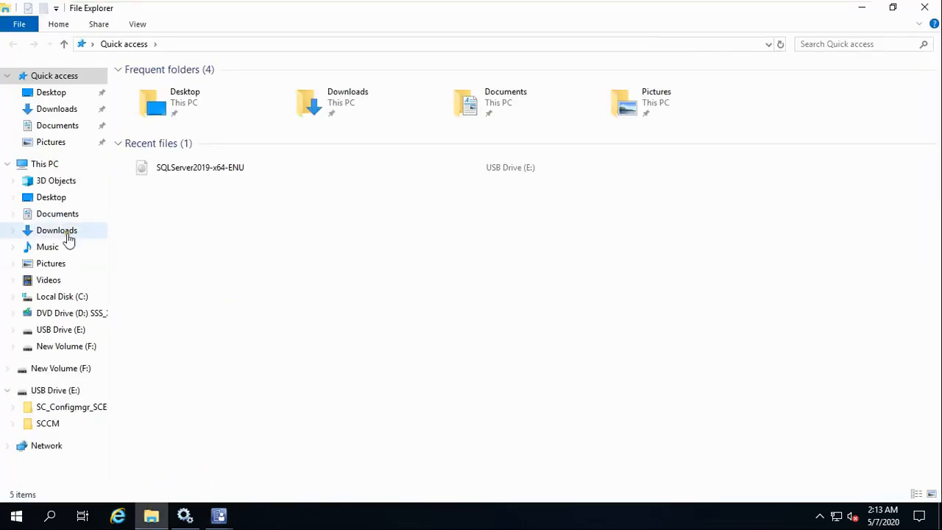
pyautogui.click(44, 164)
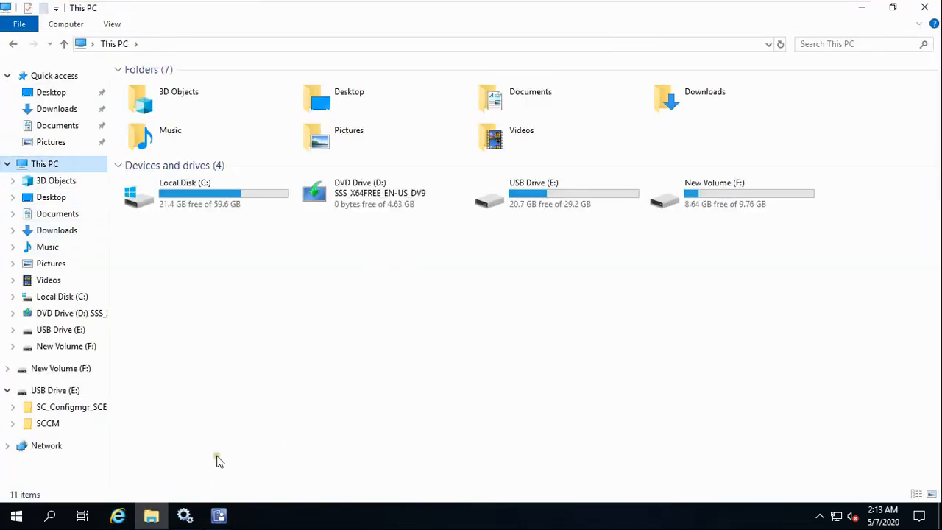
pyautogui.moveTo(221, 507)
pyautogui.click(282, 454)
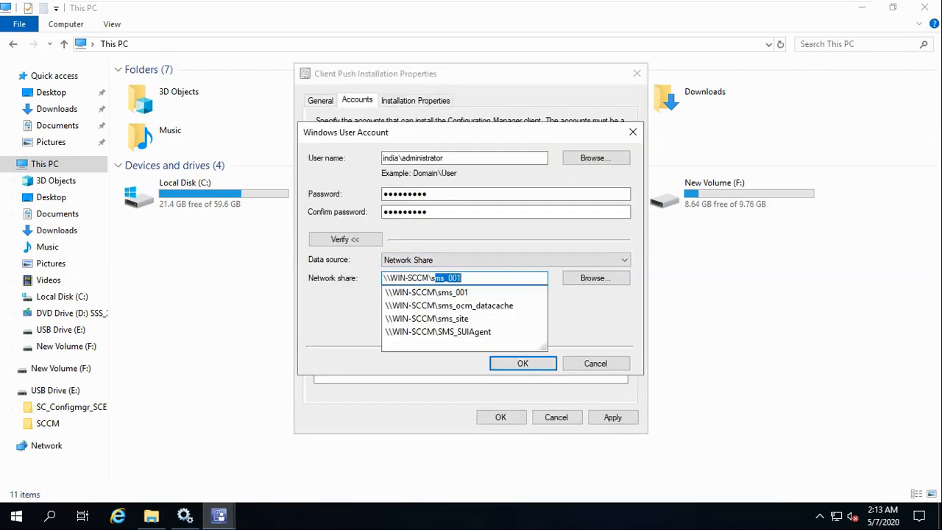
pyautogui.click(461, 292)
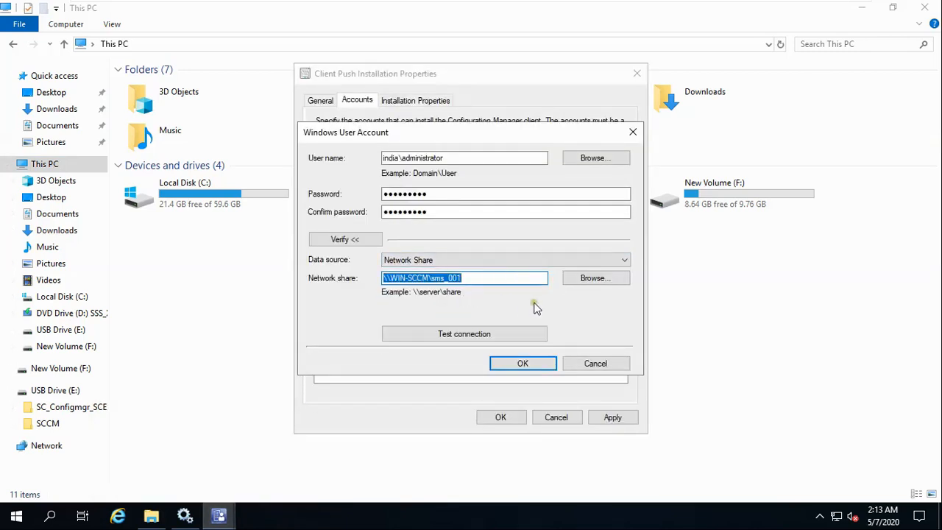
pyautogui.click(482, 335)
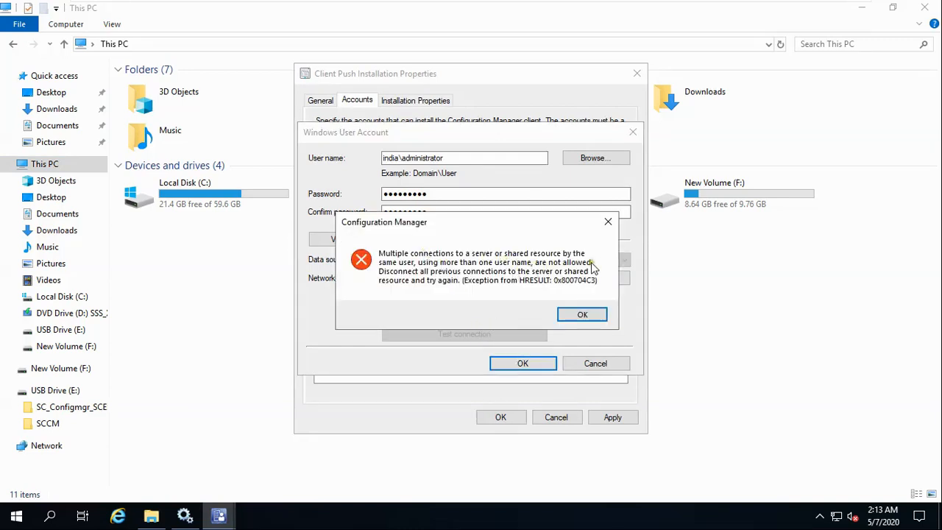
pyautogui.click(587, 316)
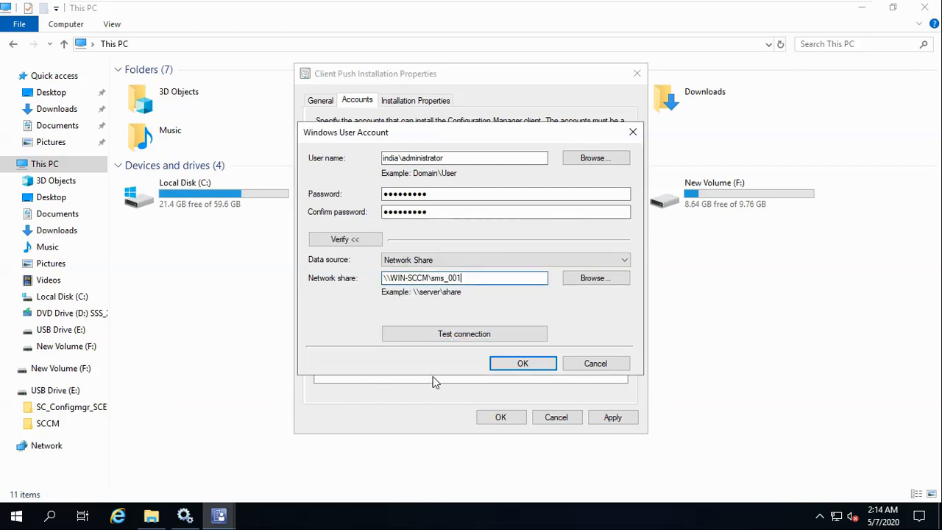
# Open Local Disk (C:) and its Program Files folder in File Explorer.
pyautogui.click(151, 515)
pyautogui.doubleClick(176, 200)
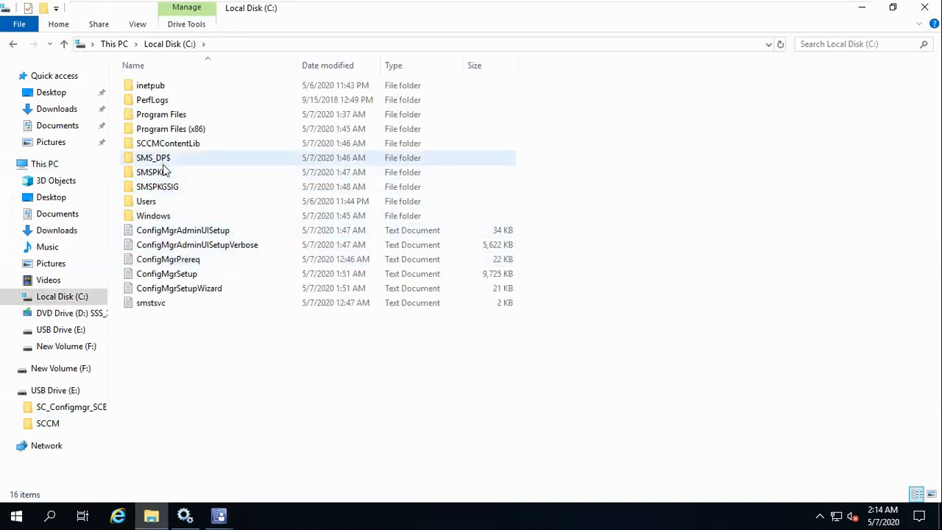
pyautogui.doubleClick(175, 116)
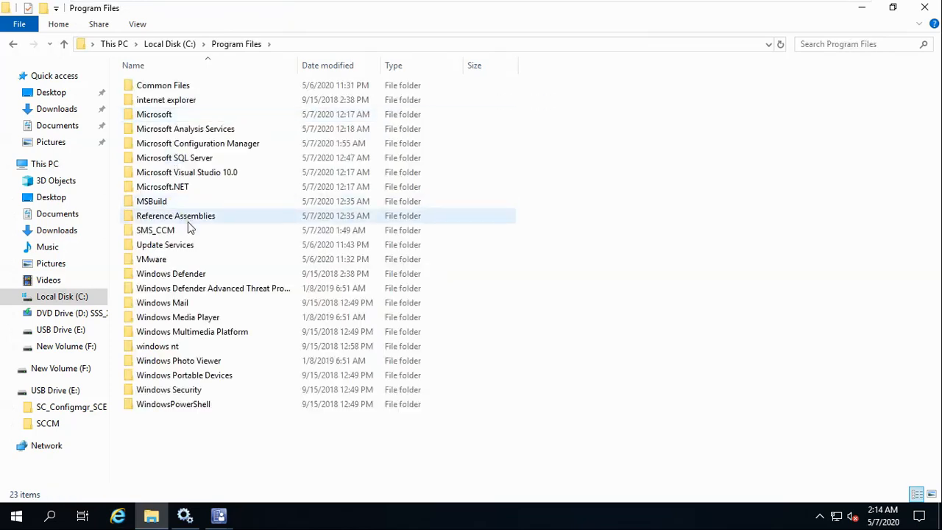
# Open Advanced Sharing for the Client folder under Microsoft Configuration Manager.
pyautogui.doubleClick(195, 143)
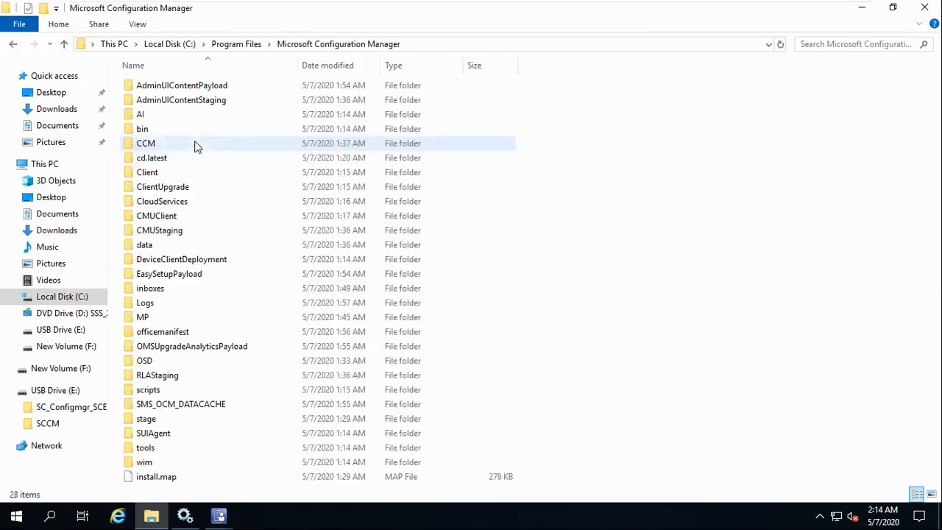
pyautogui.rightClick(149, 174)
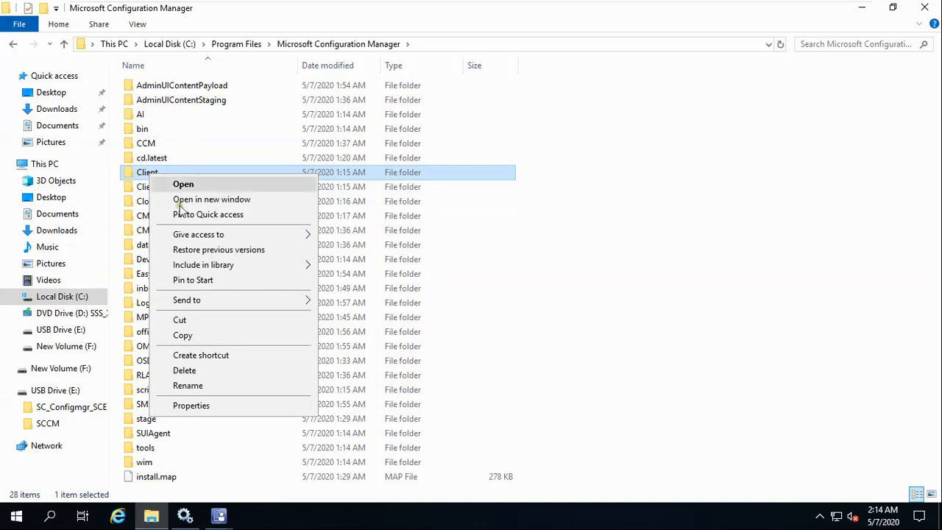
pyautogui.click(208, 407)
pyautogui.click(211, 198)
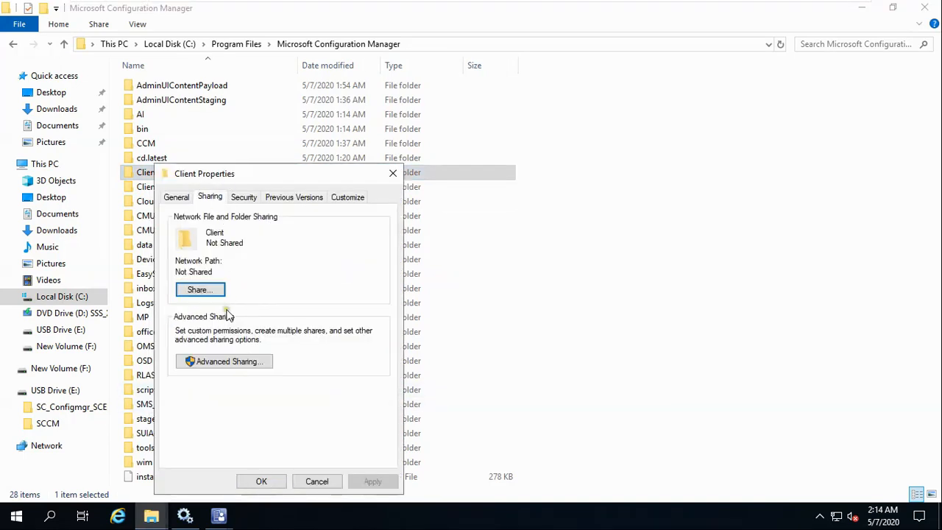
pyautogui.click(206, 362)
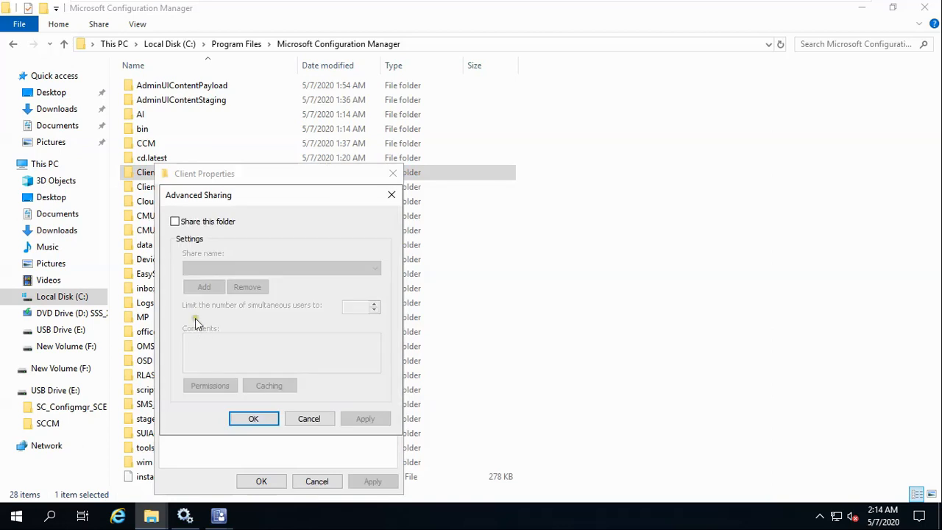
# Share the Client folder with Everyone granted Full Control and apply all dialogs.
pyautogui.click(174, 221)
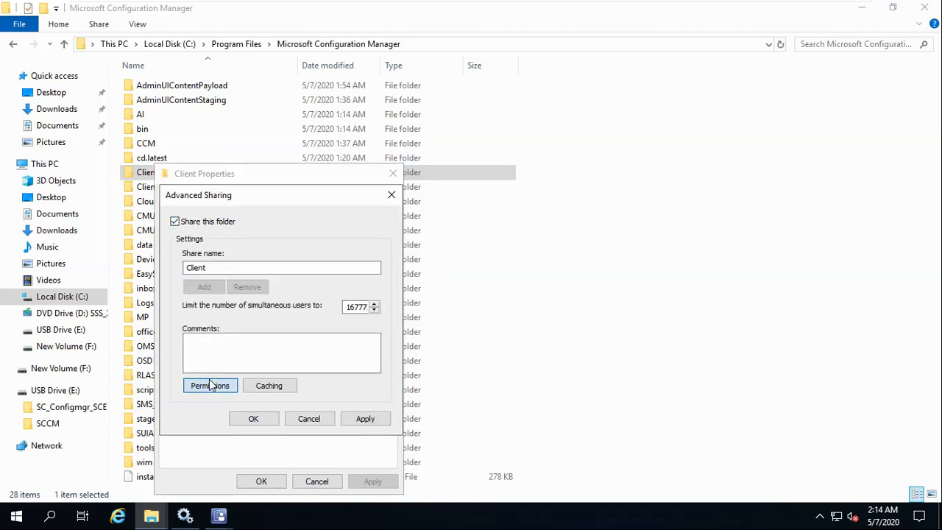
pyautogui.click(206, 384)
pyautogui.click(336, 362)
pyautogui.click(389, 481)
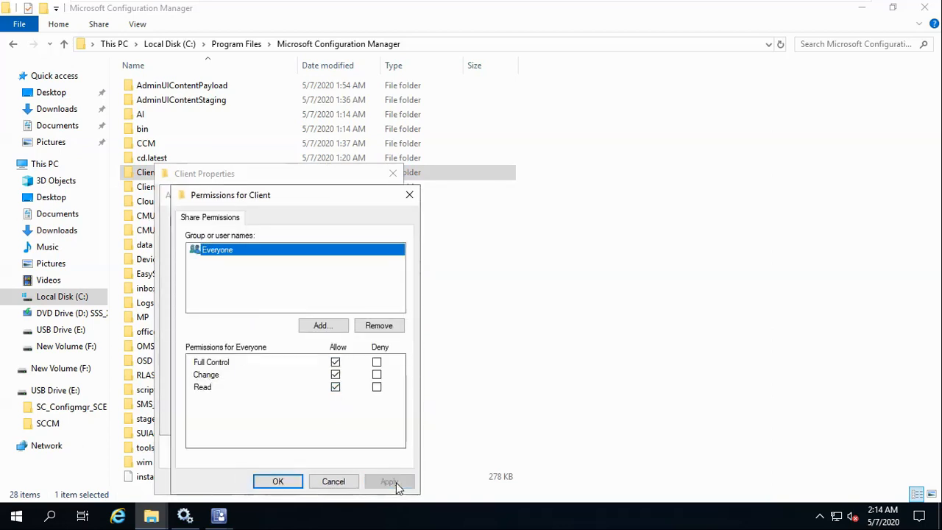
pyautogui.click(277, 481)
pyautogui.click(365, 419)
pyautogui.click(253, 418)
pyautogui.click(258, 481)
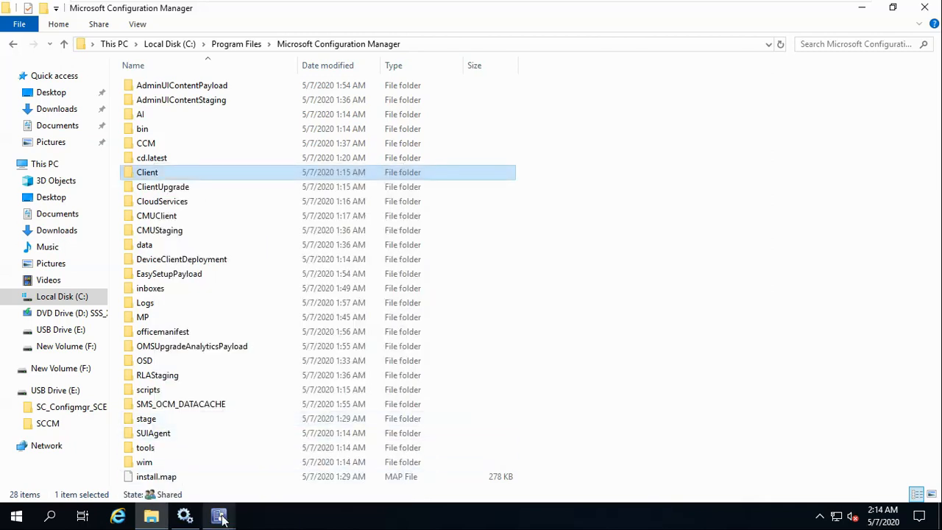
# Change the push account's network share to \\WIN-SCCM\Client and confirm the account.
pyautogui.moveTo(218, 515)
pyautogui.click(273, 471)
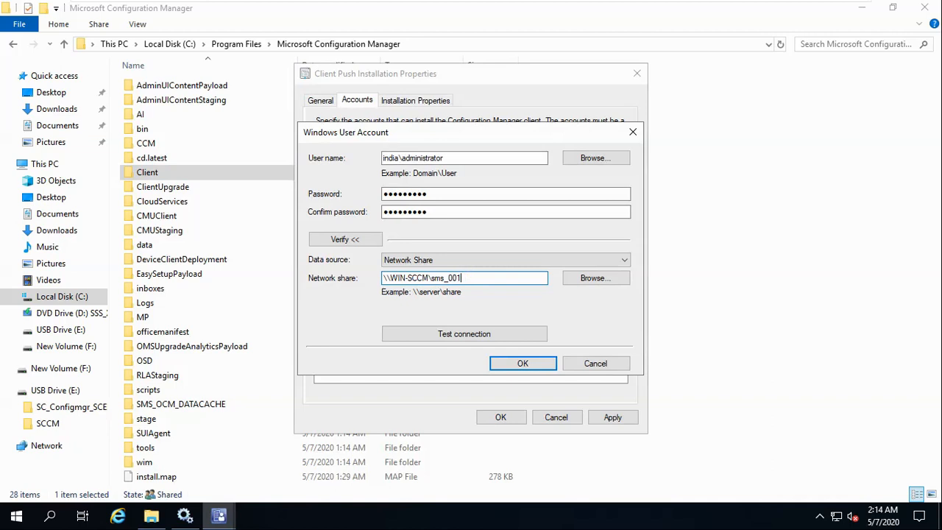
pyautogui.press('BackSpace')
pyautogui.press('BackSpace')
pyautogui.press('BackSpace')
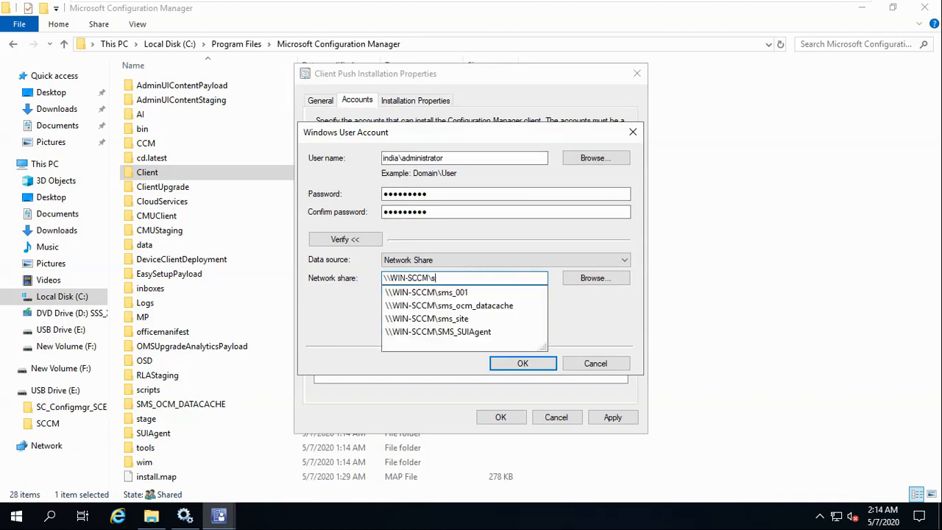
pyautogui.press('BackSpace')
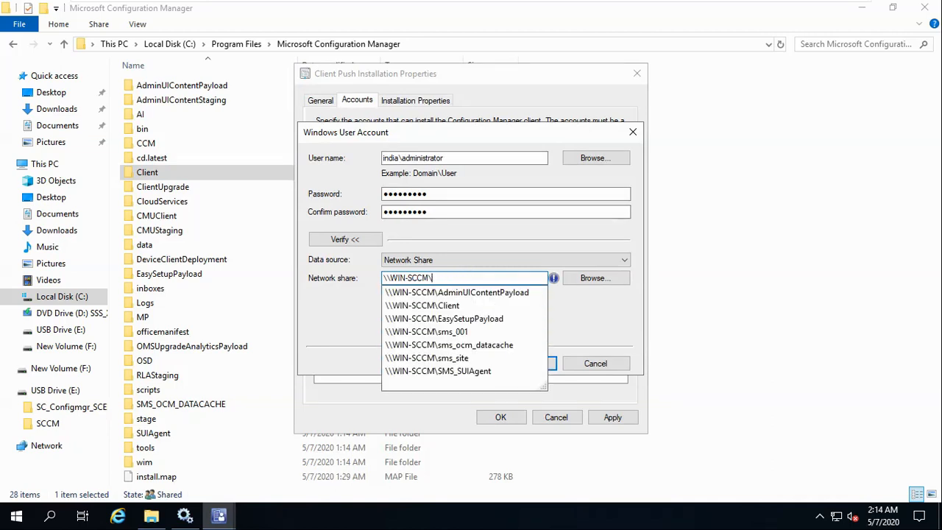
pyautogui.click(457, 305)
pyautogui.click(530, 364)
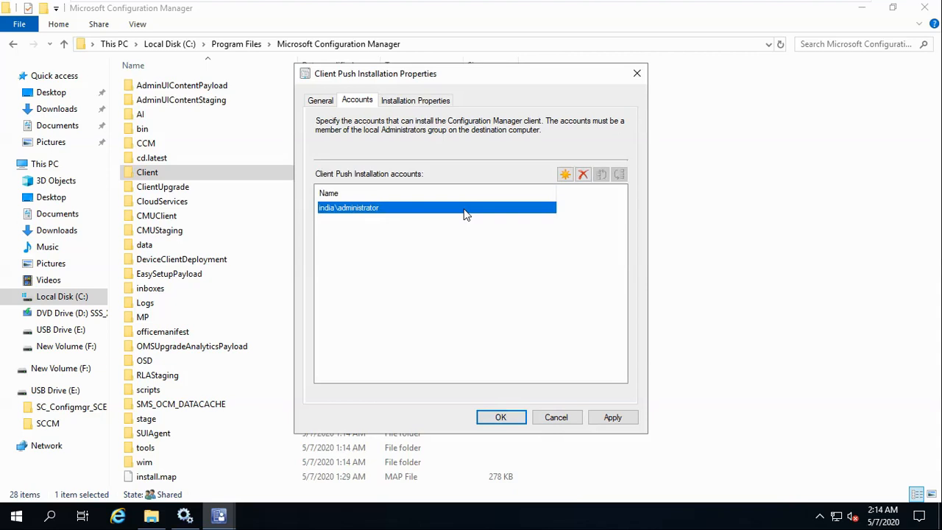
# Keep the domain administrator push account and apply and save Client Push Installation Properties.
pyautogui.click(583, 176)
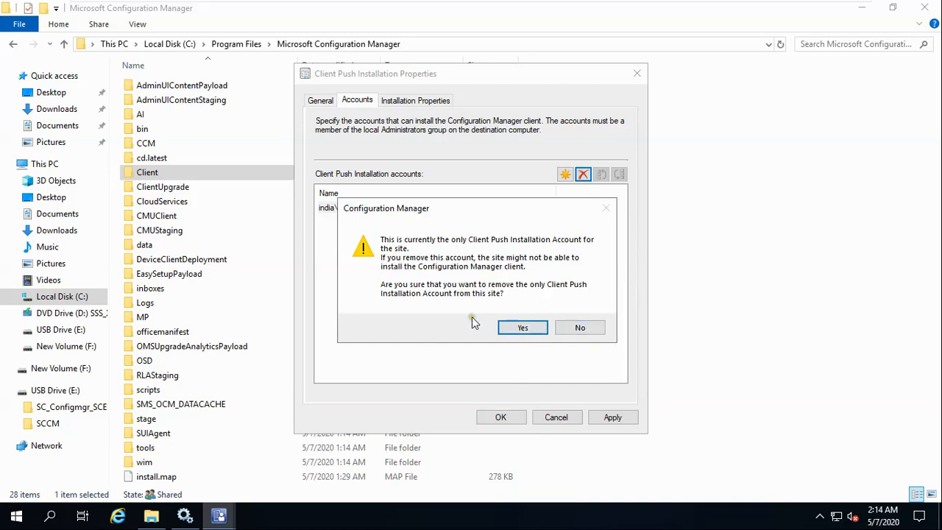
pyautogui.click(591, 328)
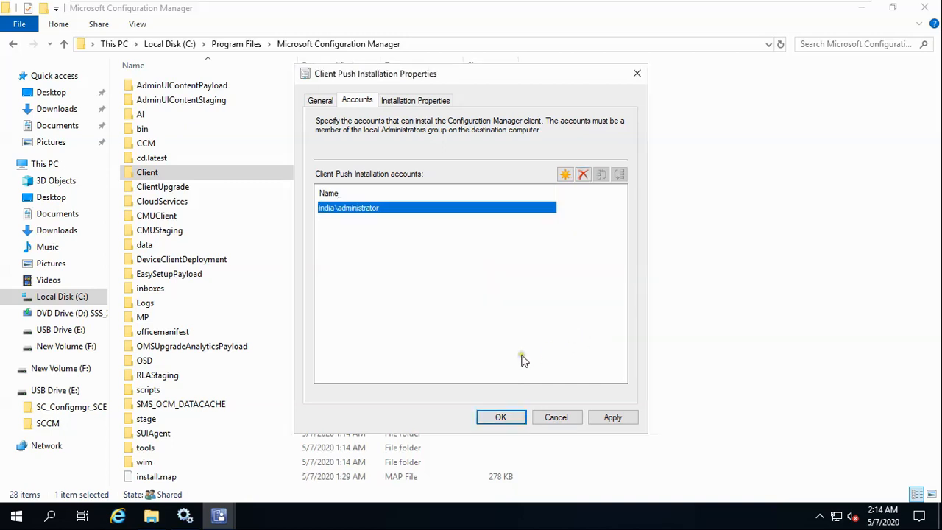
pyautogui.click(612, 418)
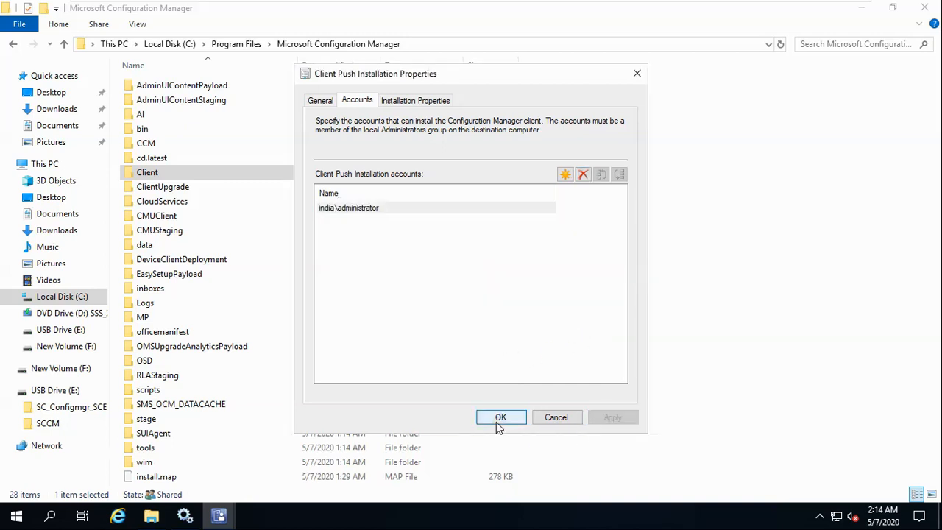
pyautogui.click(501, 417)
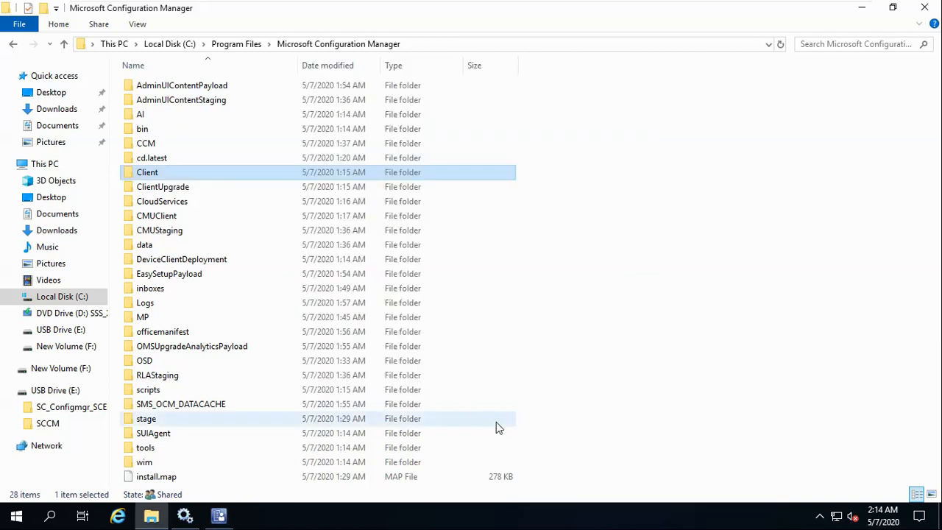
# Glance at the four-step plan slide, then return to the SCCM VM and minimize File Explorer.
pyautogui.click(817, 6)
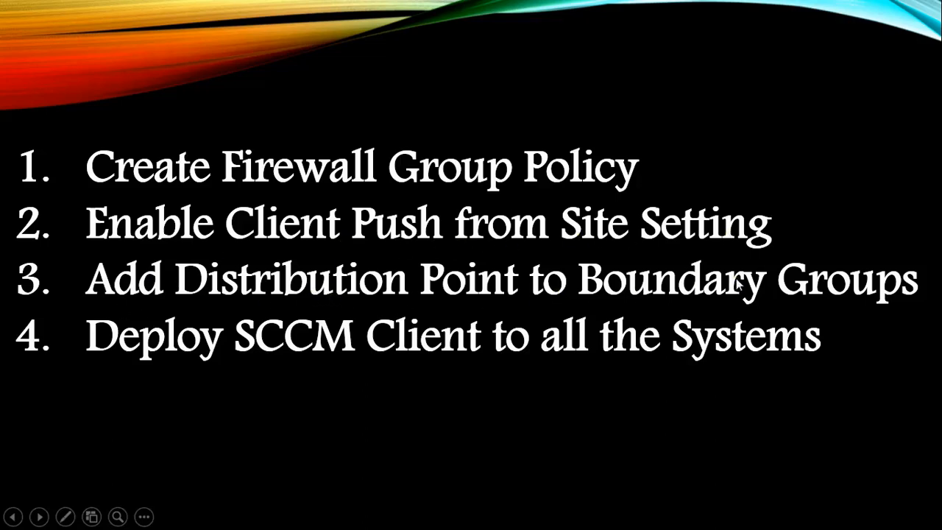
pyautogui.press('super')
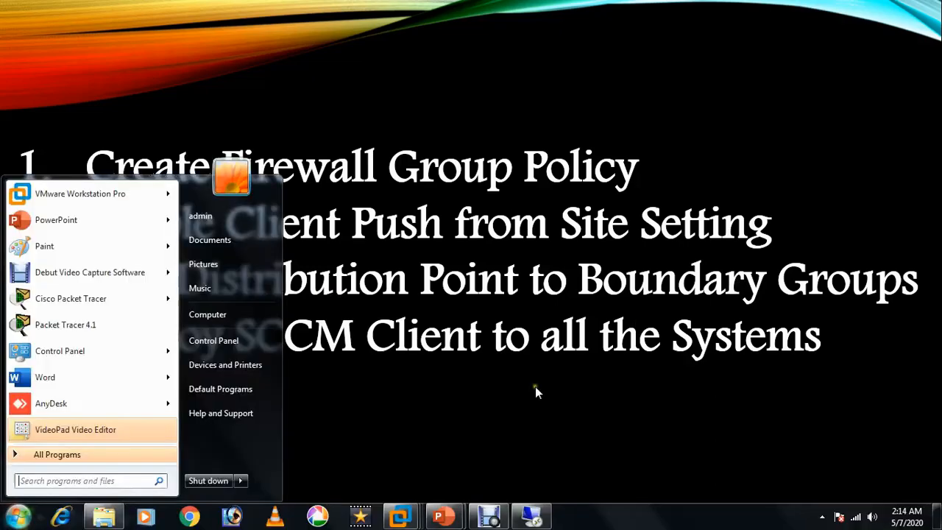
pyautogui.click(410, 518)
pyautogui.click(507, 431)
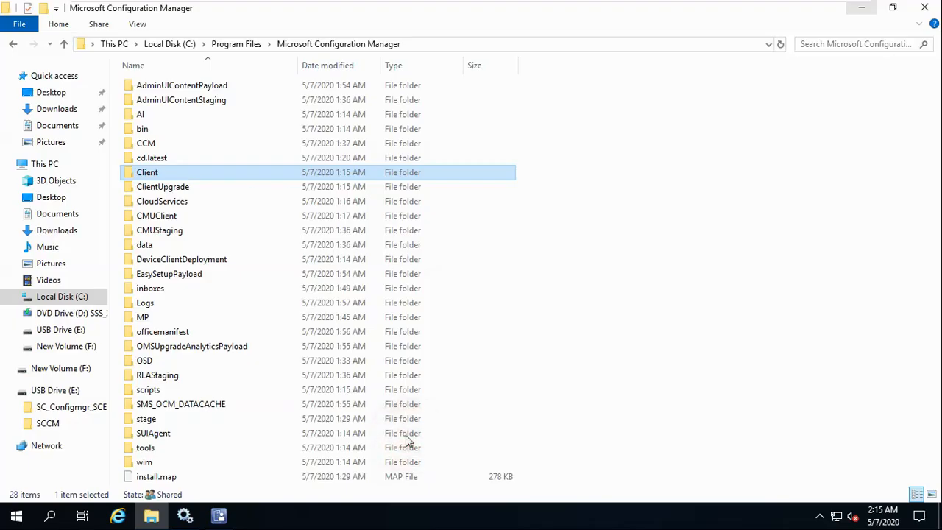
pyautogui.click(861, 7)
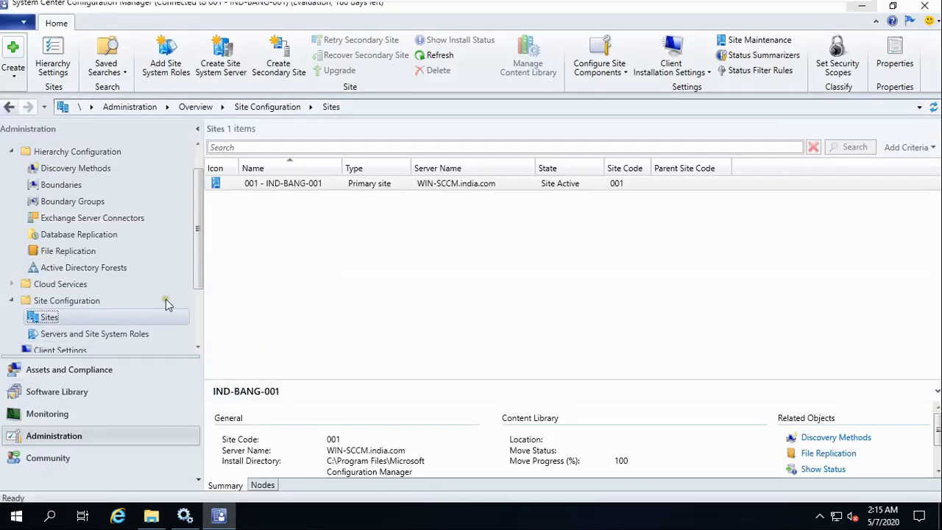
# Check WIN-SCCM.INDIA.COM's properties and see no boundary groups assigned, then cancel.
pyautogui.moveTo(197, 270); pyautogui.dragTo(198, 324)
pyautogui.click(99, 312)
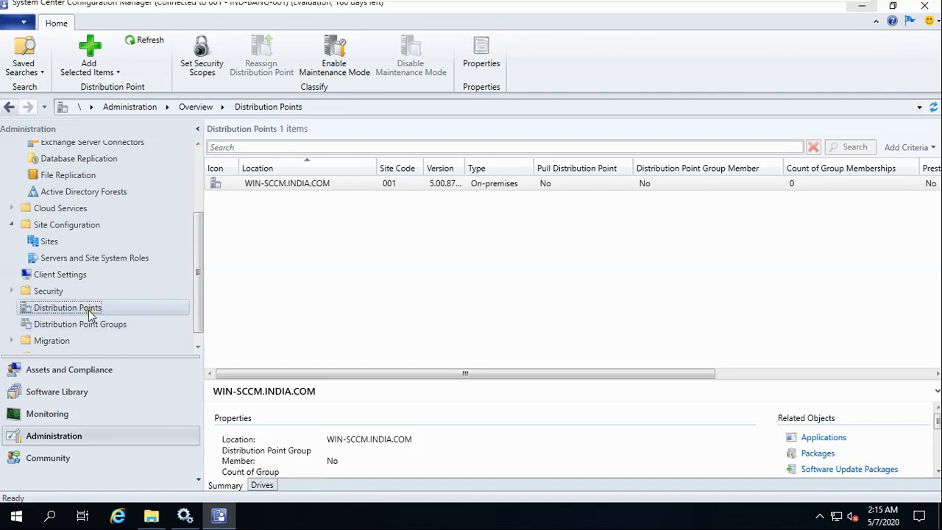
pyautogui.click(292, 186)
pyautogui.rightClick(292, 188)
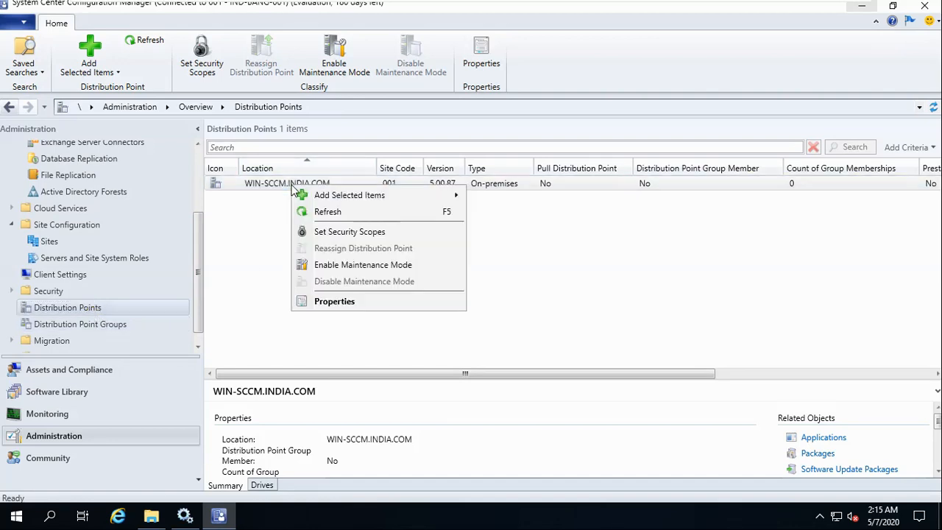
pyautogui.click(339, 304)
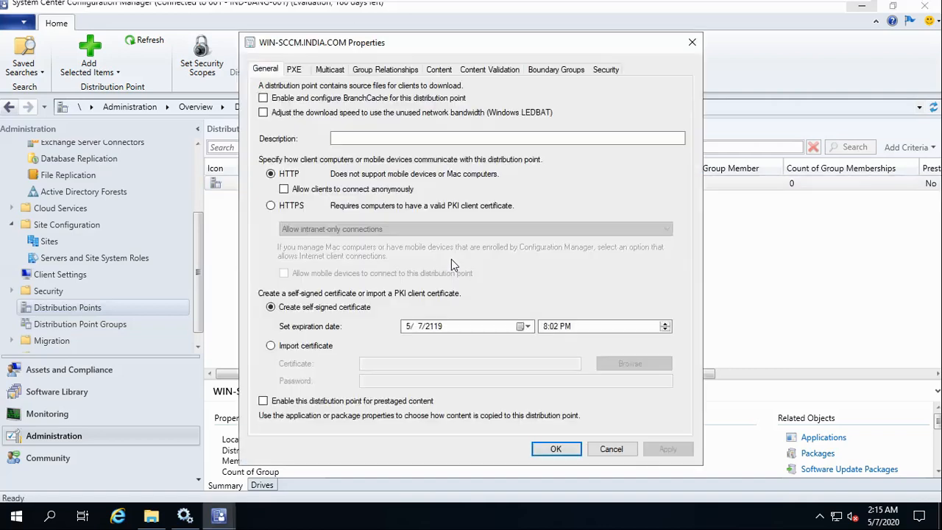
pyautogui.click(557, 69)
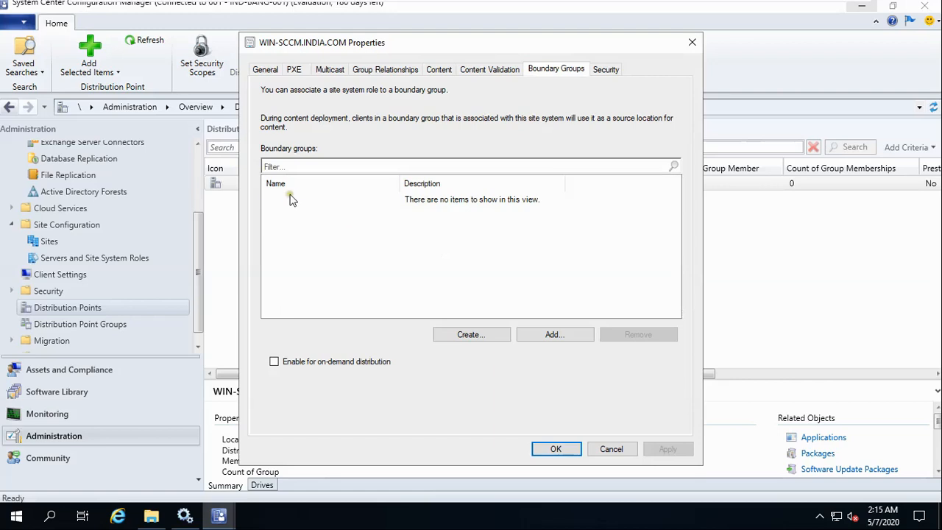
pyautogui.click(269, 72)
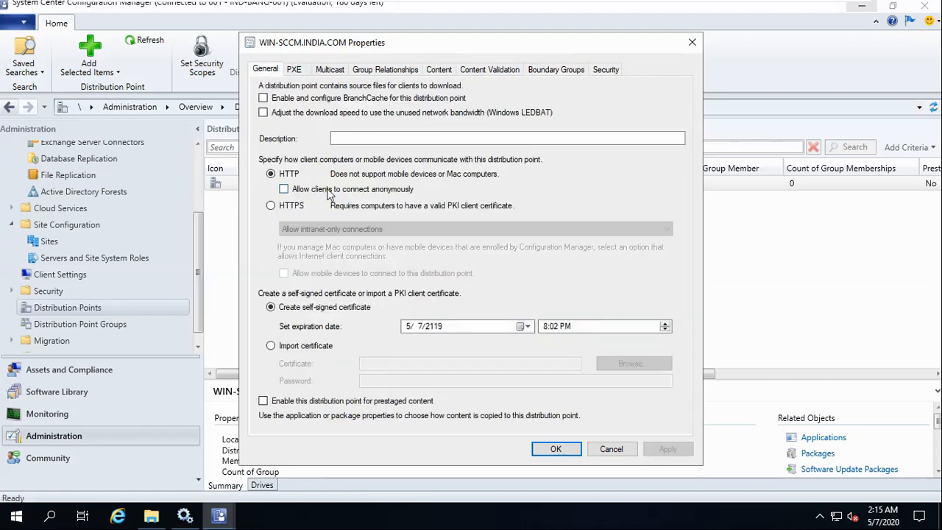
pyautogui.click(610, 449)
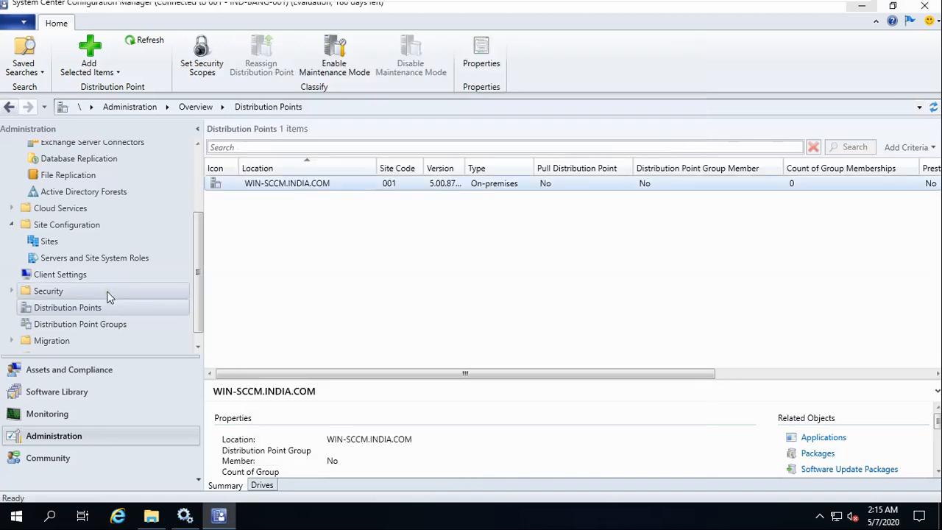
# Look at the Distribution Point Groups list and return to Distribution Points.
pyautogui.click(86, 330)
pyautogui.rightClick(85, 326)
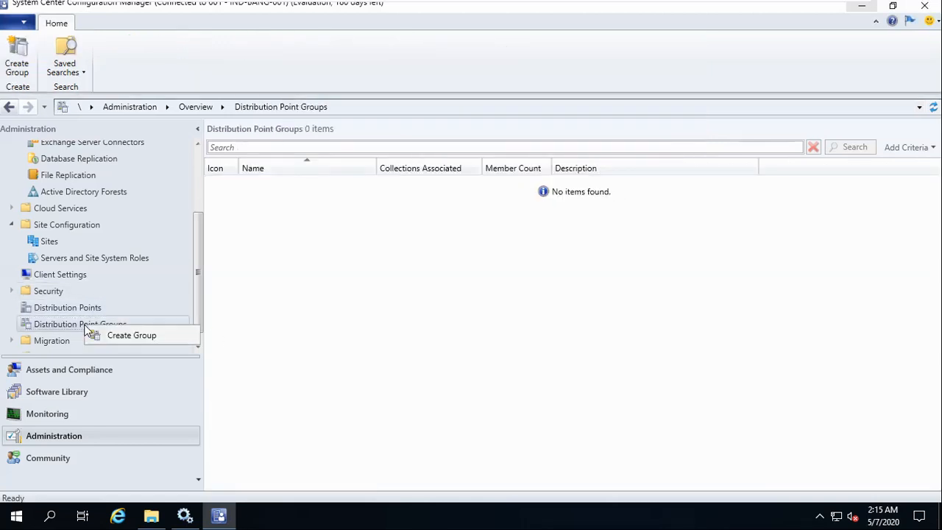
pyautogui.click(65, 328)
pyautogui.click(64, 308)
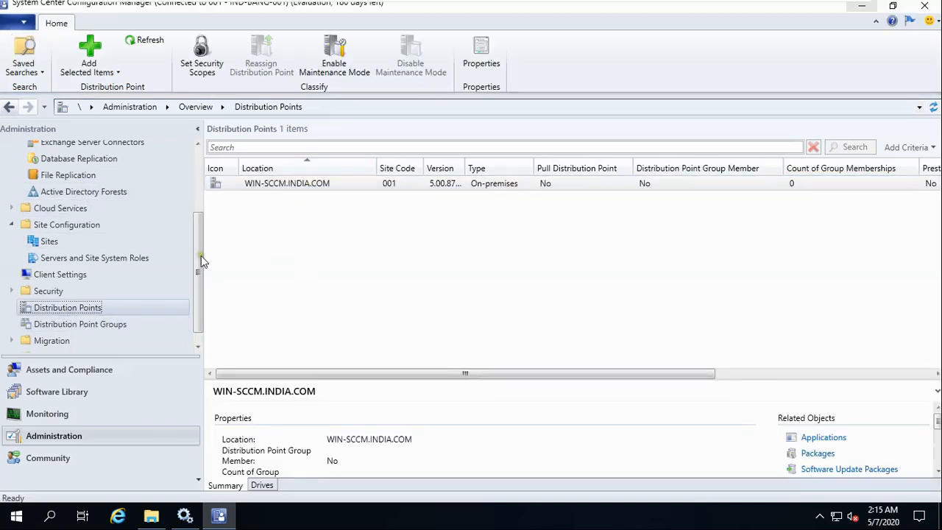
pyautogui.moveTo(200, 256); pyautogui.dragTo(198, 211)
# Go to Boundary Groups and start a new boundary group named IND-001.
pyautogui.click(76, 186)
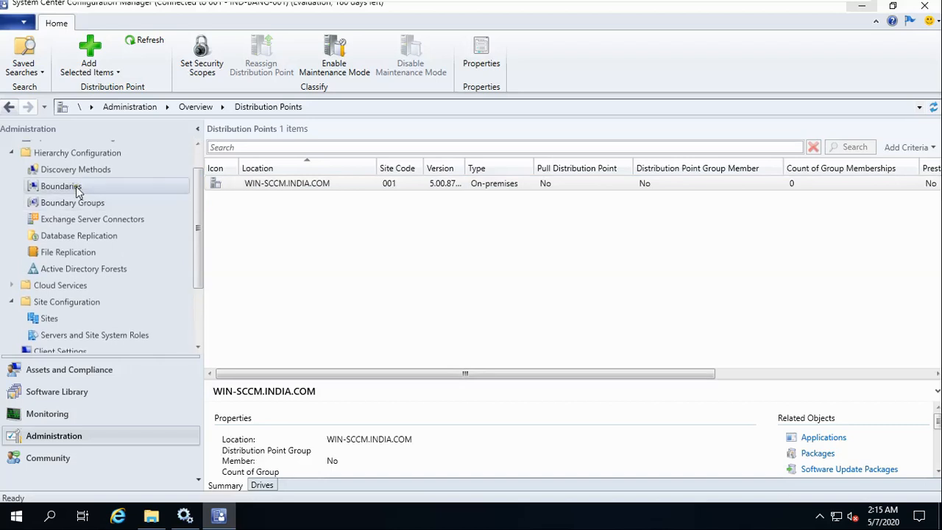
pyautogui.click(73, 205)
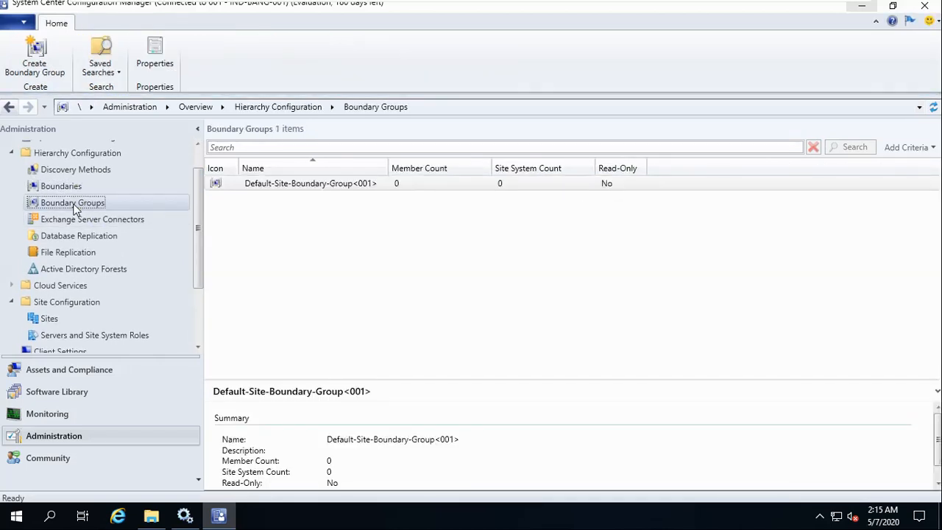
pyautogui.rightClick(267, 257)
pyautogui.click(333, 266)
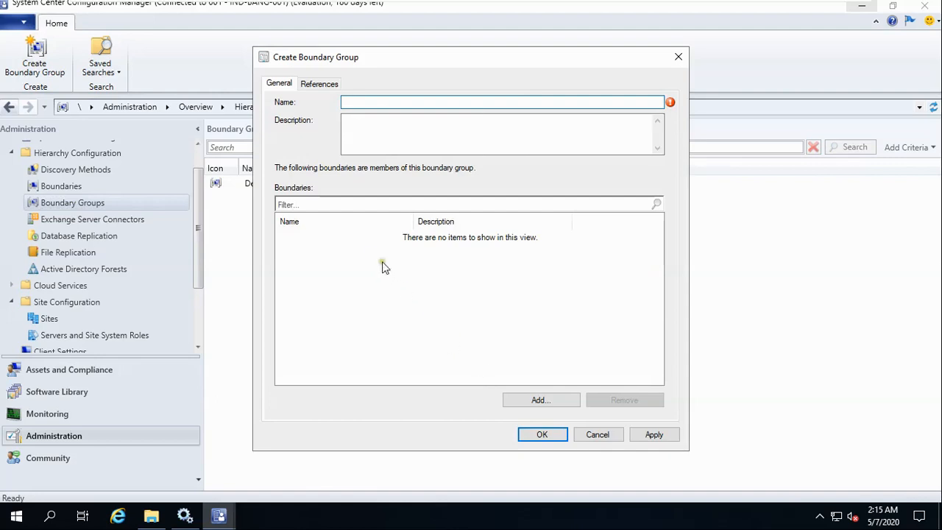
pyautogui.click(317, 85)
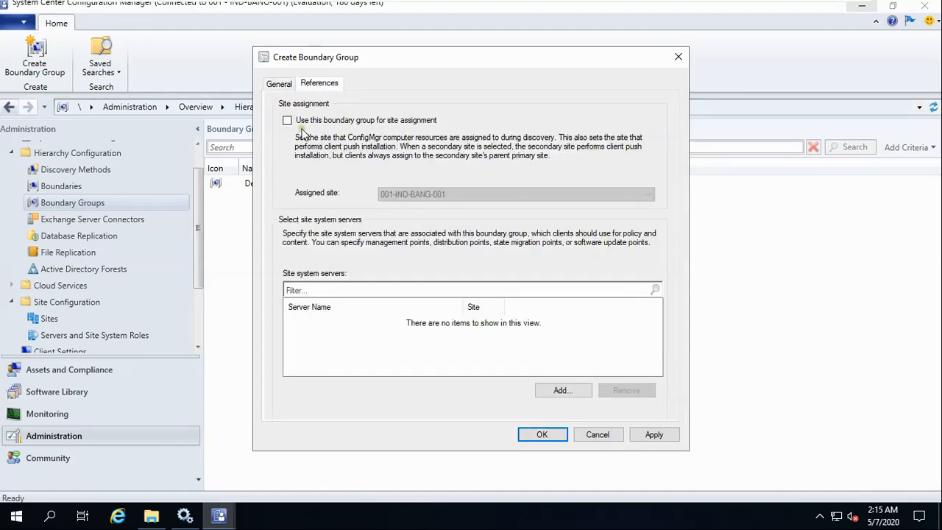
pyautogui.click(281, 85)
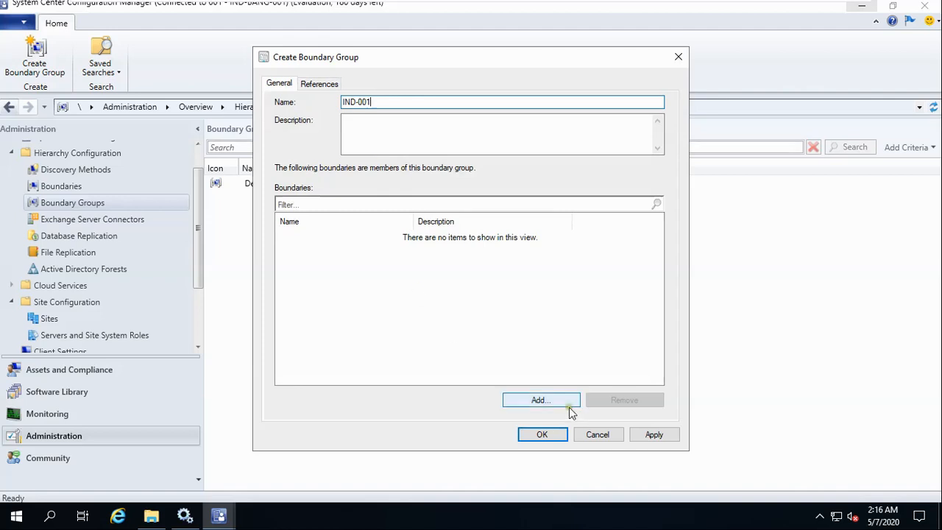
# Add the Default-First-Site-Name boundary, apply, and use the group for site assignment.
pyautogui.click(543, 400)
pyautogui.click(336, 209)
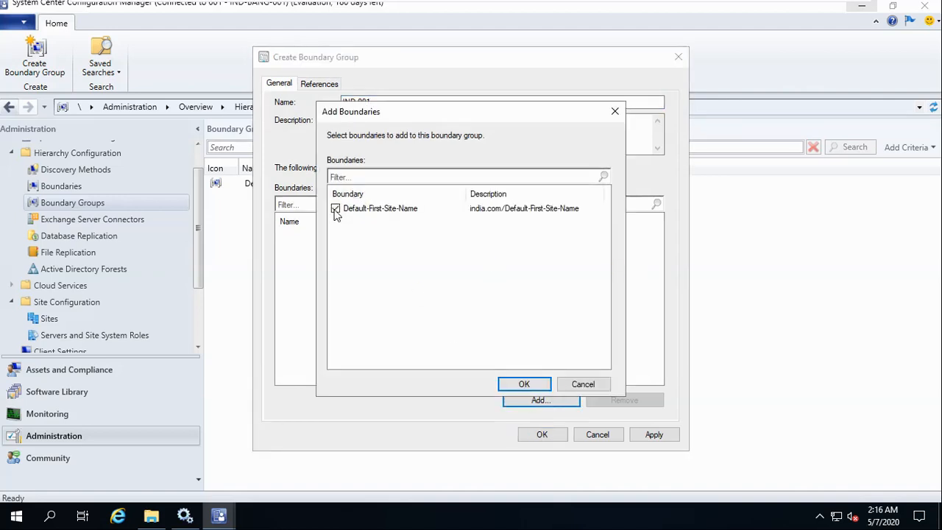
pyautogui.click(530, 384)
pyautogui.click(654, 435)
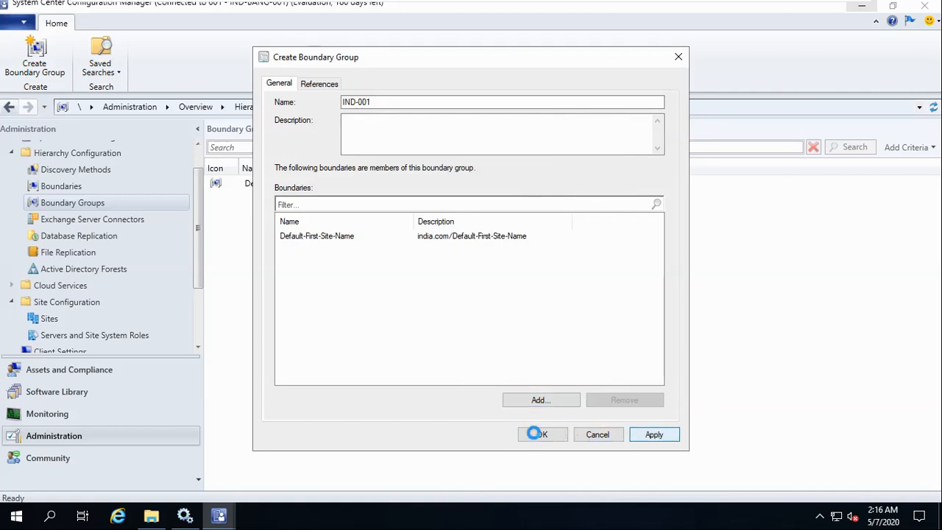
pyautogui.click(322, 84)
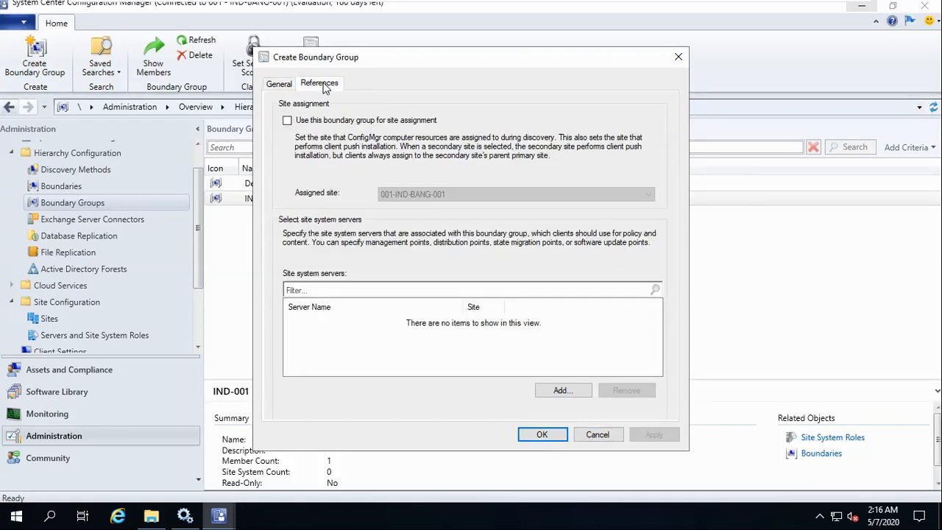
pyautogui.click(288, 120)
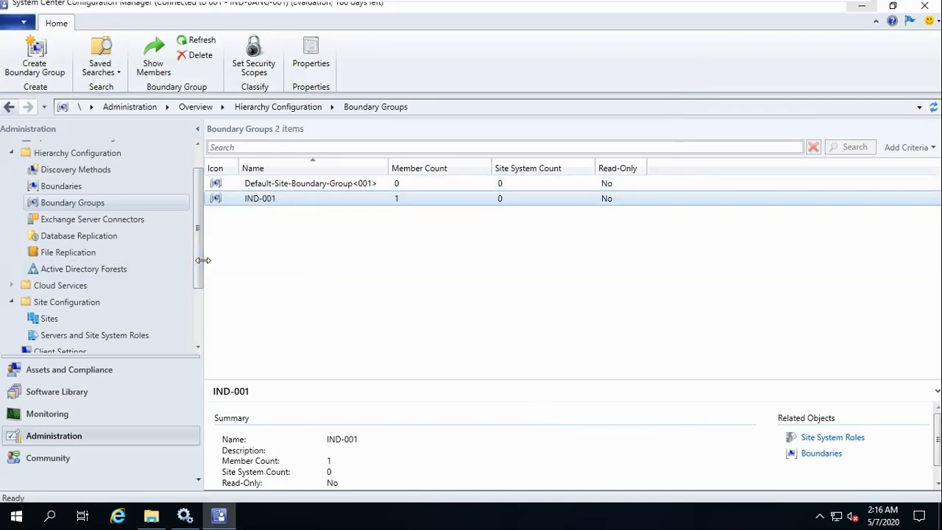
pyautogui.moveTo(198, 247); pyautogui.dragTo(102, 311)
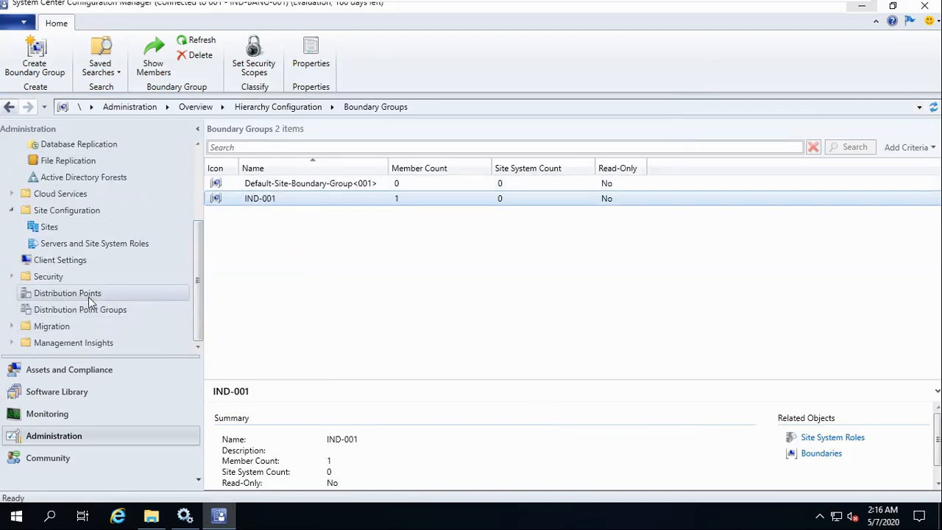
# Add IND-001 to WIN-SCCM.INDIA.COM's Boundary Groups tab, apply, and close its properties.
pyautogui.click(89, 296)
pyautogui.click(483, 186)
pyautogui.rightClick(483, 185)
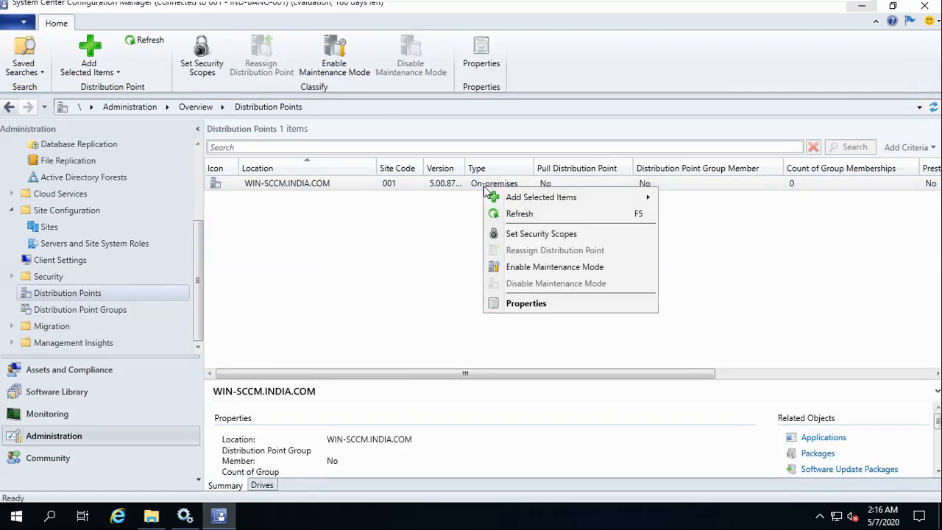
pyautogui.click(526, 304)
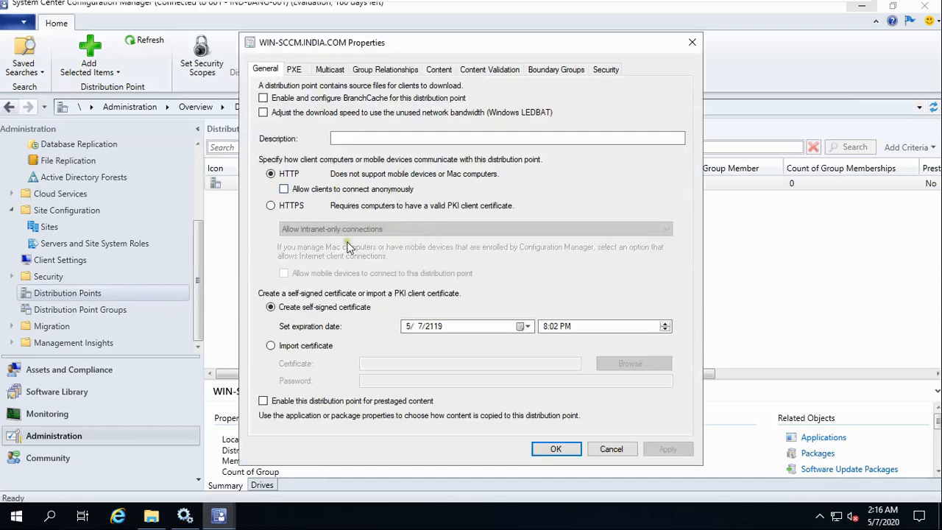
pyautogui.click(555, 70)
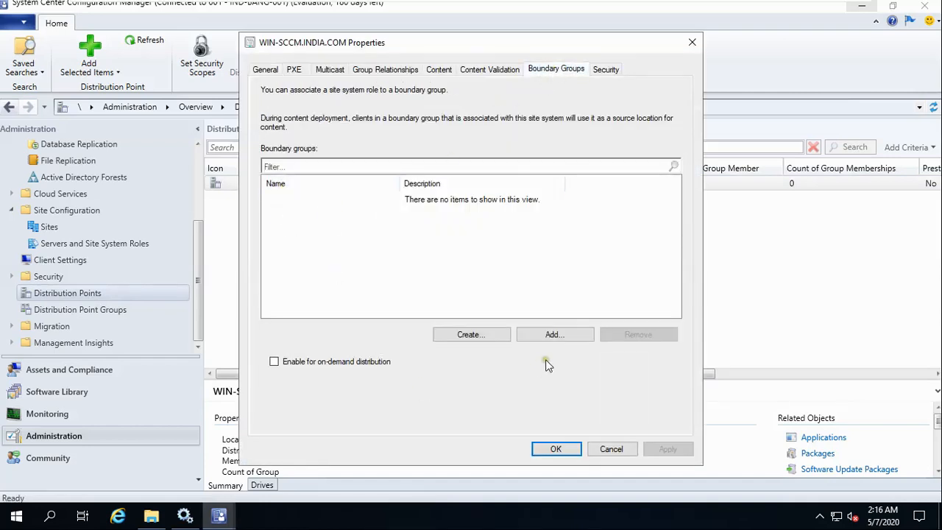
pyautogui.click(553, 332)
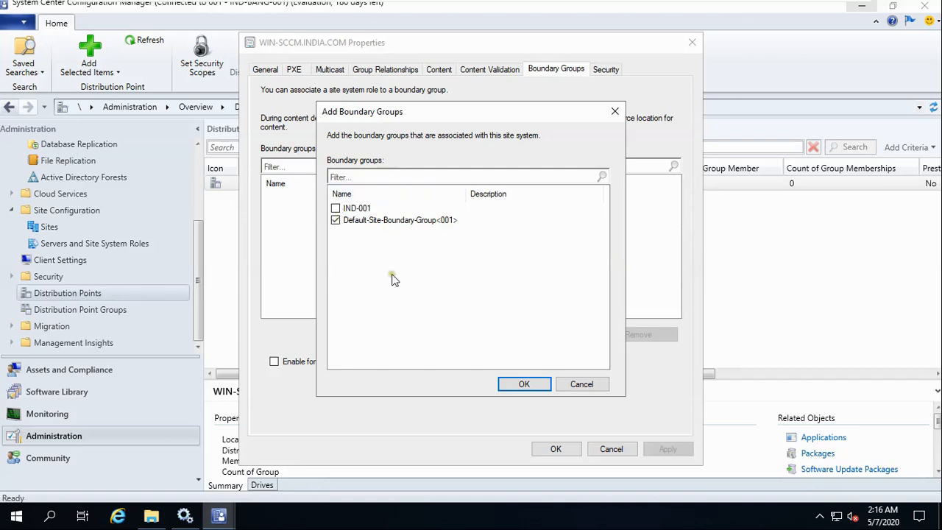
pyautogui.click(344, 211)
pyautogui.click(541, 384)
pyautogui.click(667, 450)
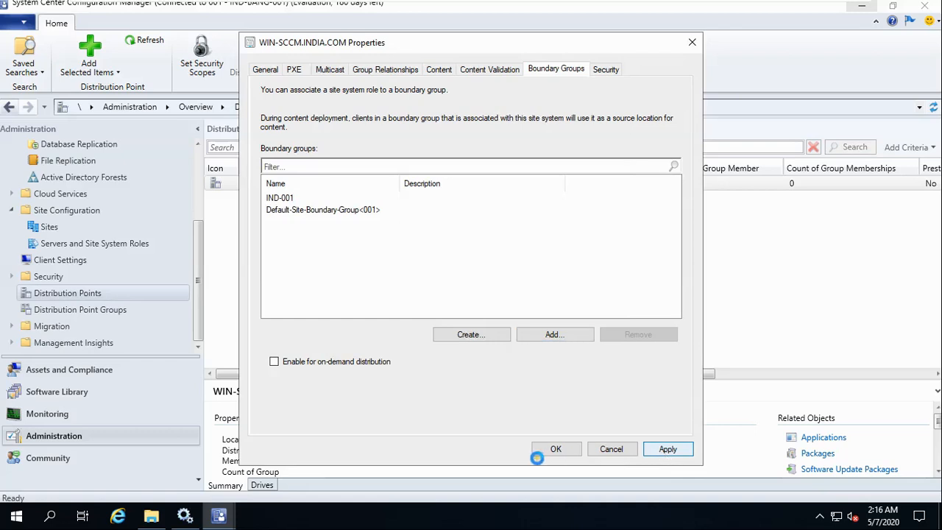
pyautogui.click(551, 449)
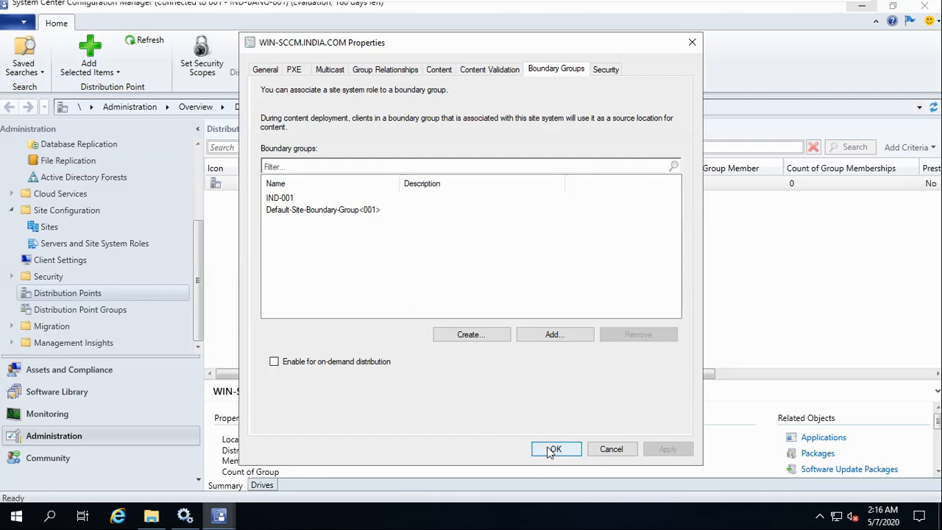
pyautogui.click(552, 449)
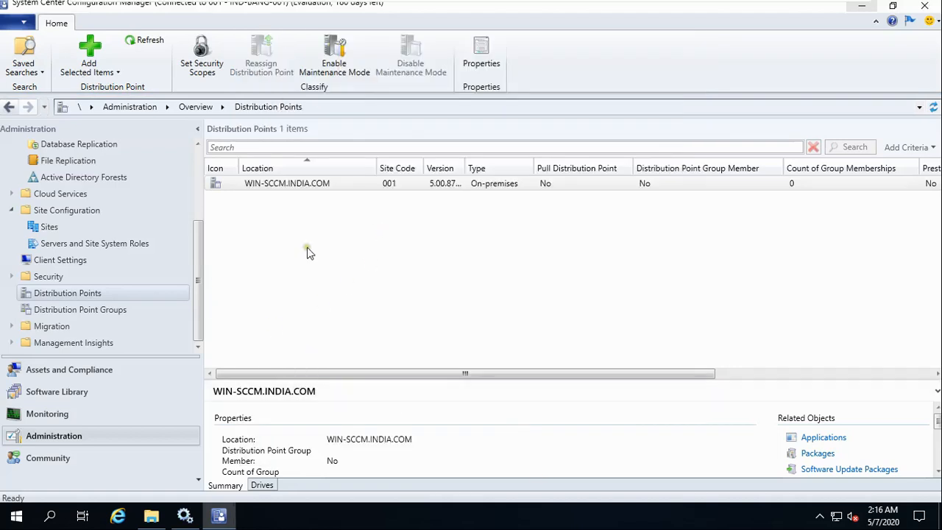
# Browse Distribution Point Groups, start a new group, then cancel it.
pyautogui.click(79, 310)
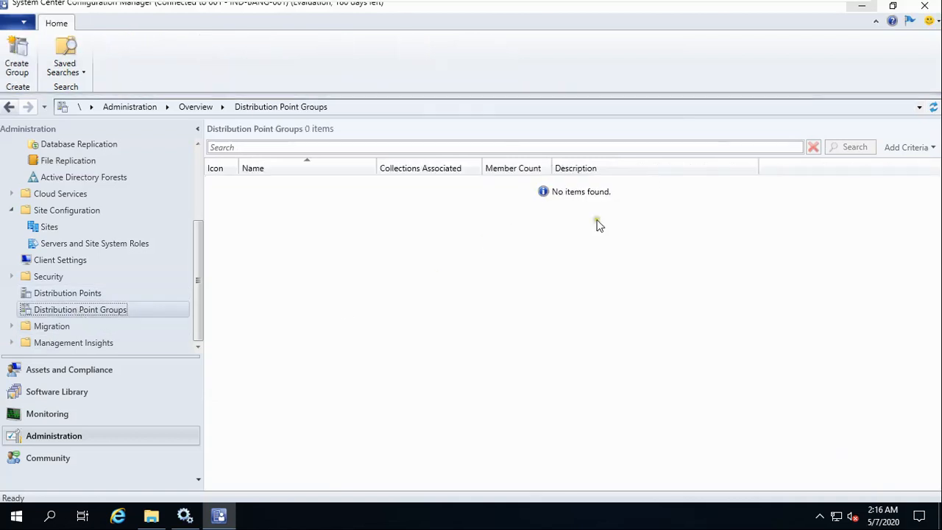
pyautogui.click(82, 295)
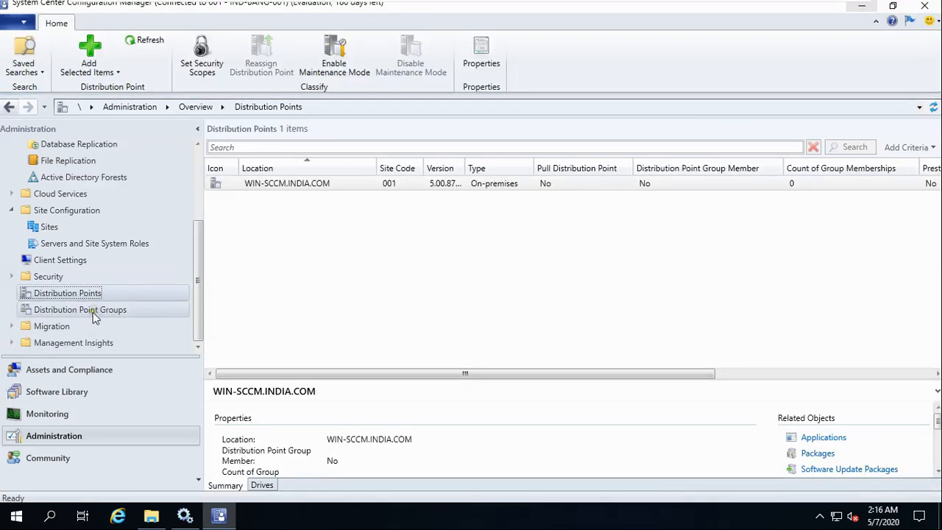
pyautogui.click(92, 311)
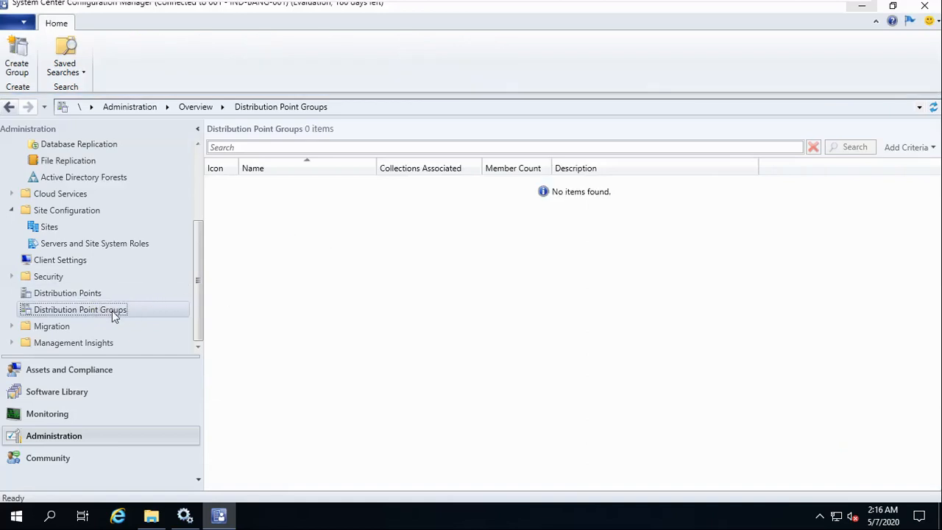
pyautogui.rightClick(112, 310)
pyautogui.click(154, 323)
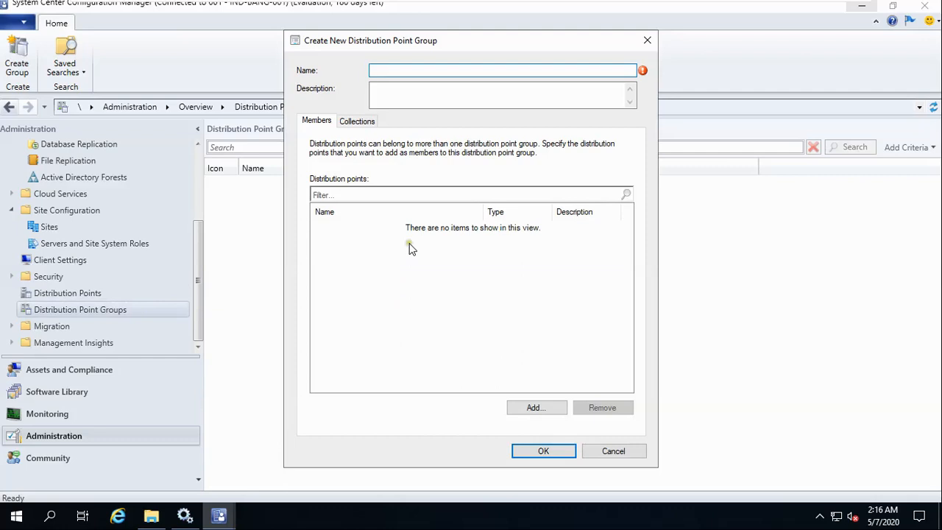
pyautogui.click(361, 121)
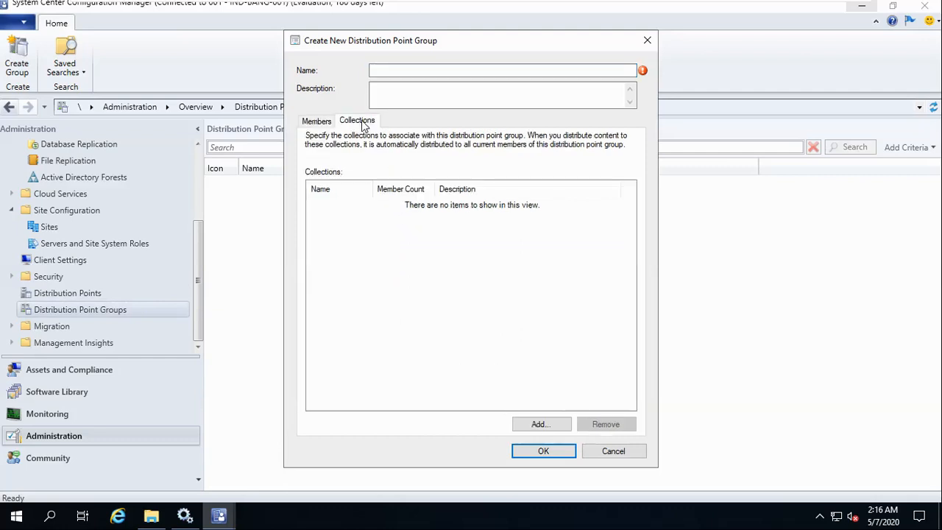
pyautogui.click(597, 453)
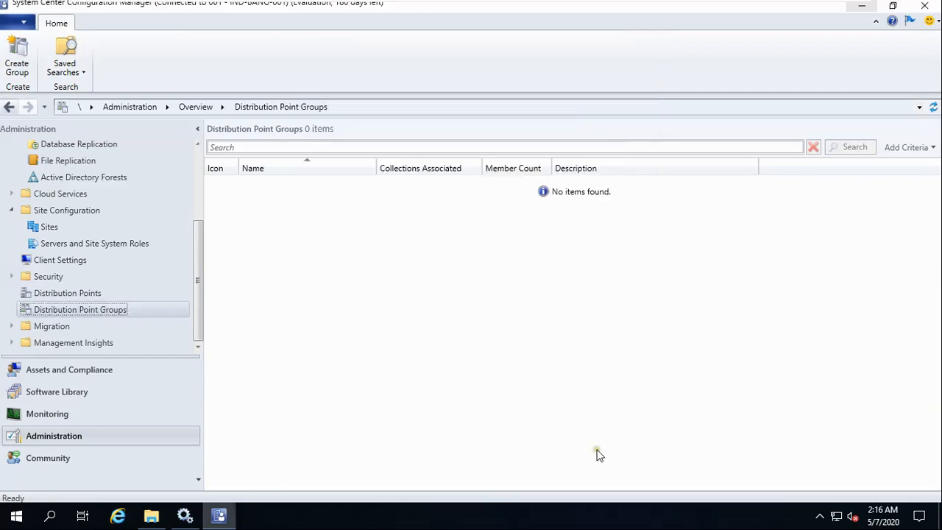
pyautogui.click(86, 297)
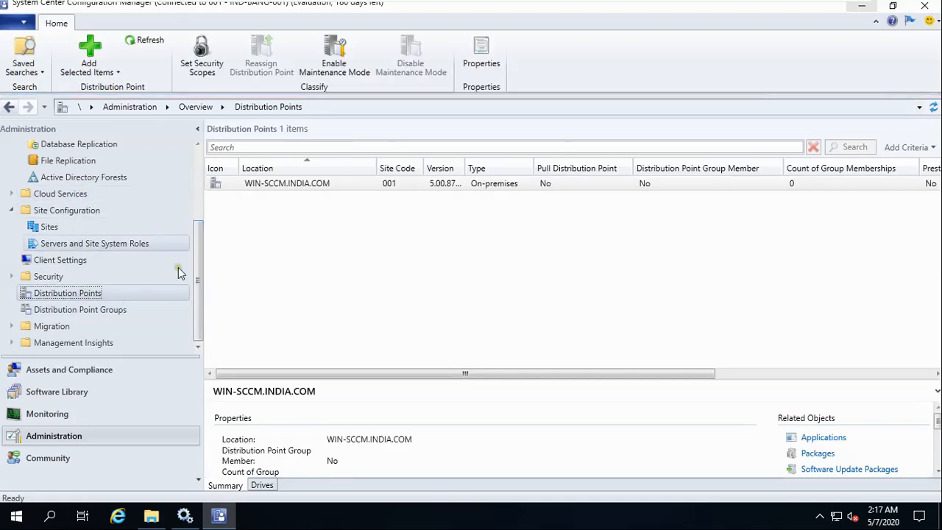
# Open Boundary Groups and then the Boundaries list showing Default-First-Site-Name.
pyautogui.moveTo(198, 278); pyautogui.dragTo(194, 210)
pyautogui.click(81, 222)
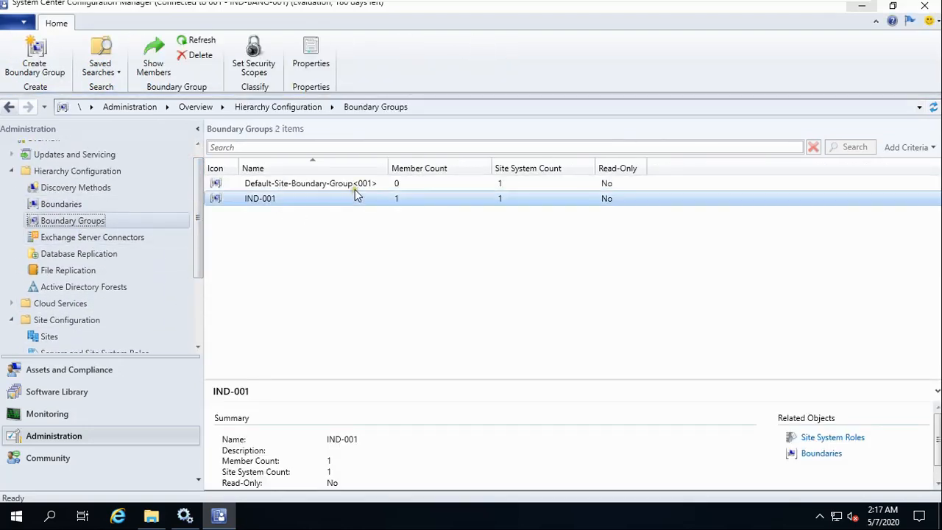
pyautogui.click(56, 204)
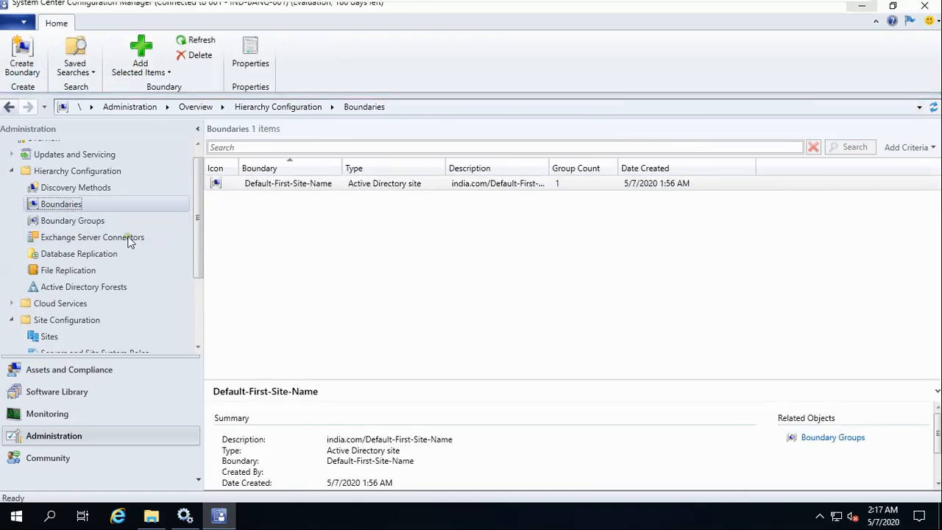
pyautogui.rightClick(253, 219)
pyautogui.click(309, 231)
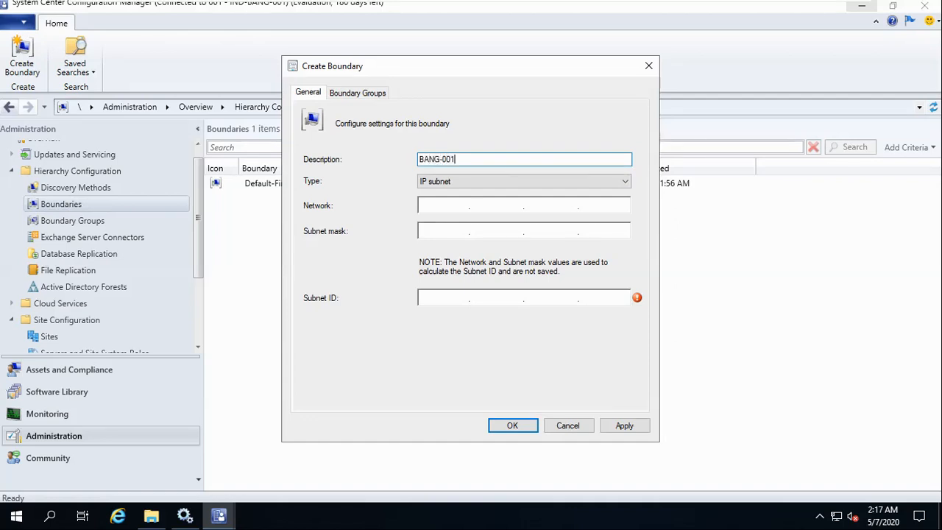
pyautogui.click(608, 181)
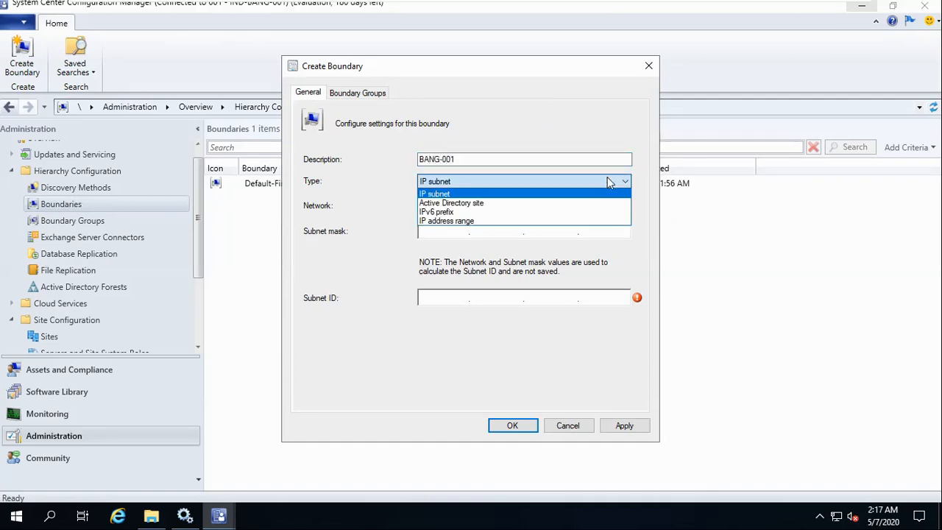
pyautogui.click(470, 203)
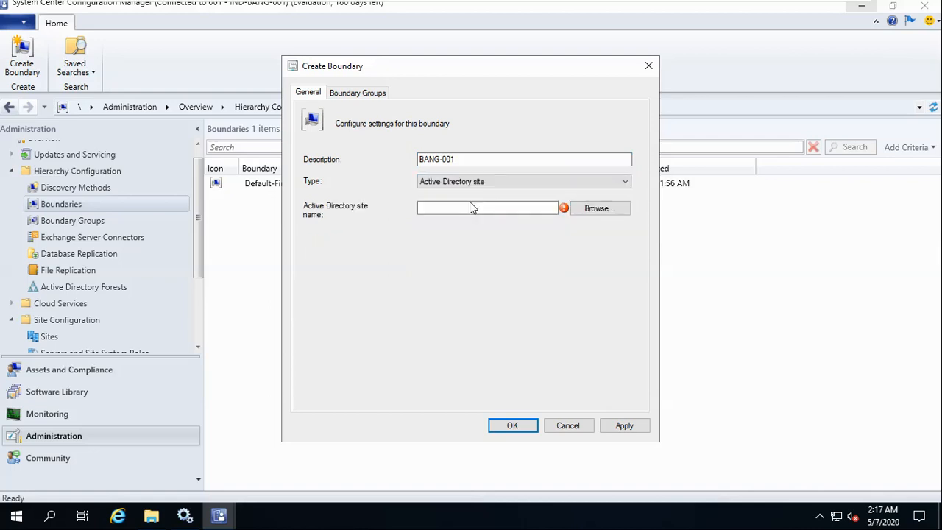
pyautogui.click(601, 209)
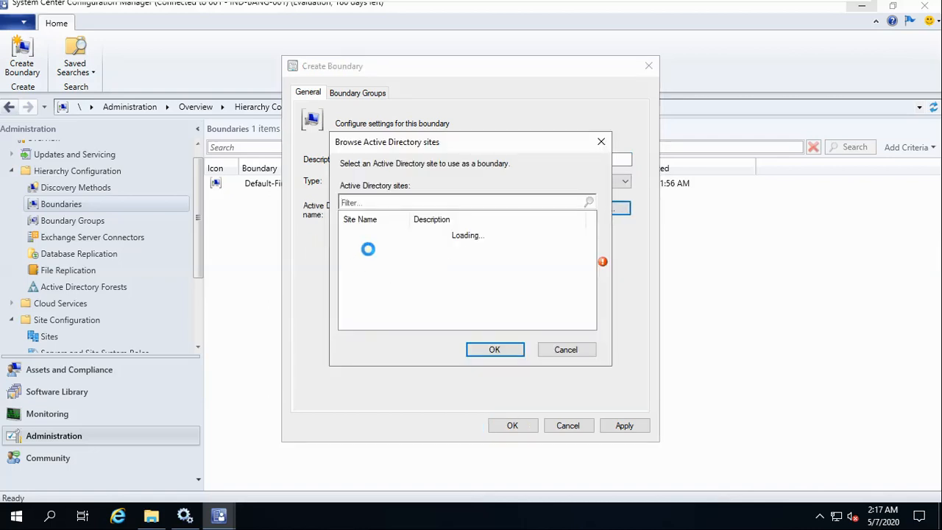
pyautogui.click(367, 236)
pyautogui.click(522, 352)
pyautogui.click(625, 423)
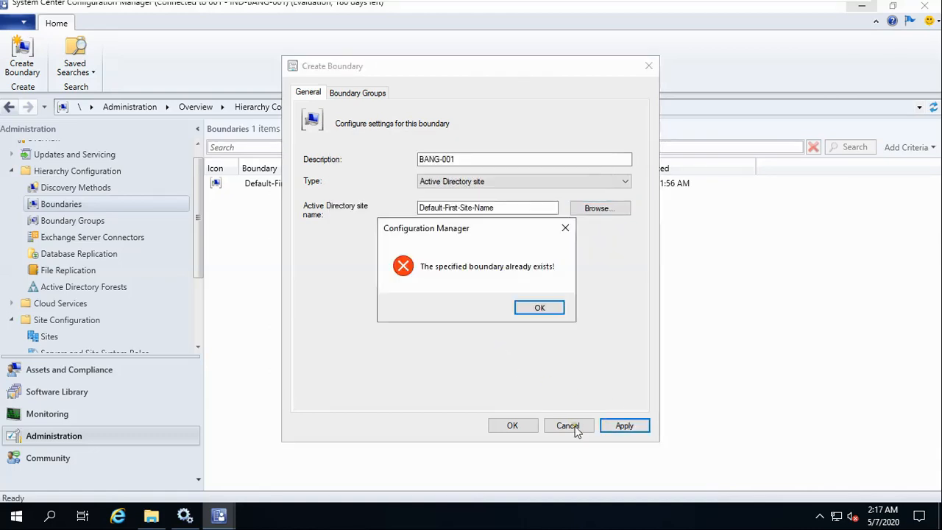
pyautogui.click(541, 310)
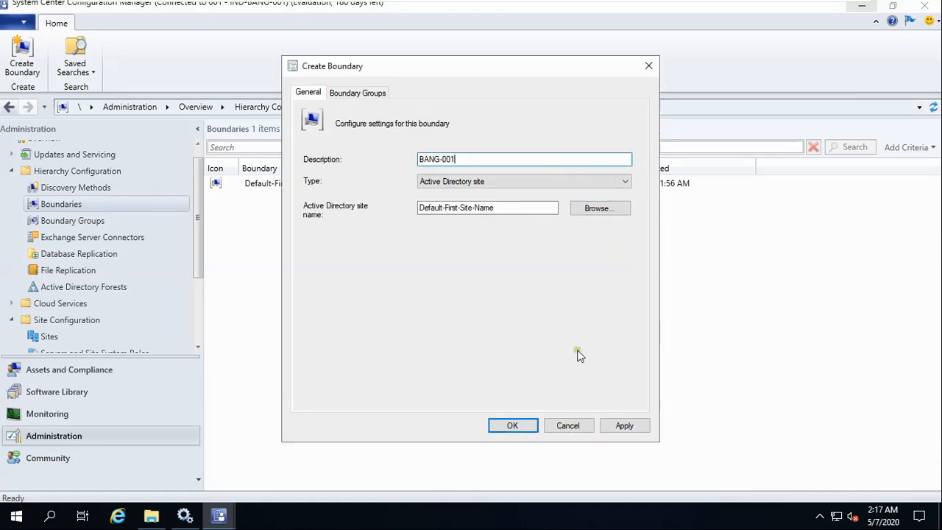
pyautogui.click(576, 421)
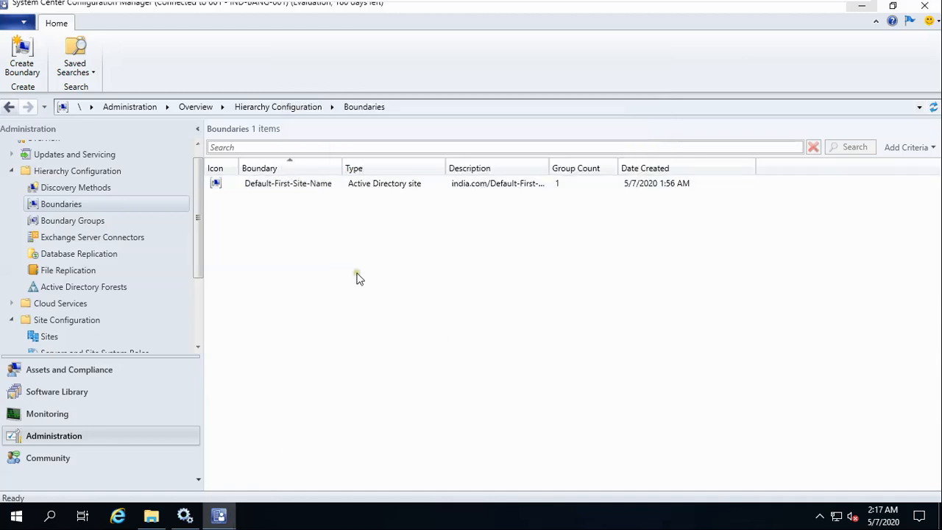
pyautogui.moveTo(196, 280); pyautogui.dragTo(205, 336)
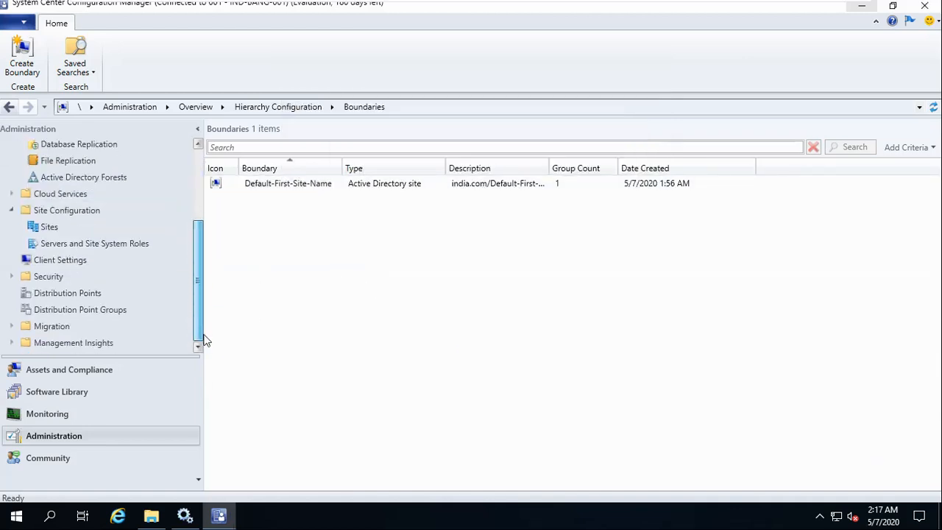
# Switch from the slide show back to the SCCM-2019 VM's Boundary Groups list.
pyautogui.click(835, 6)
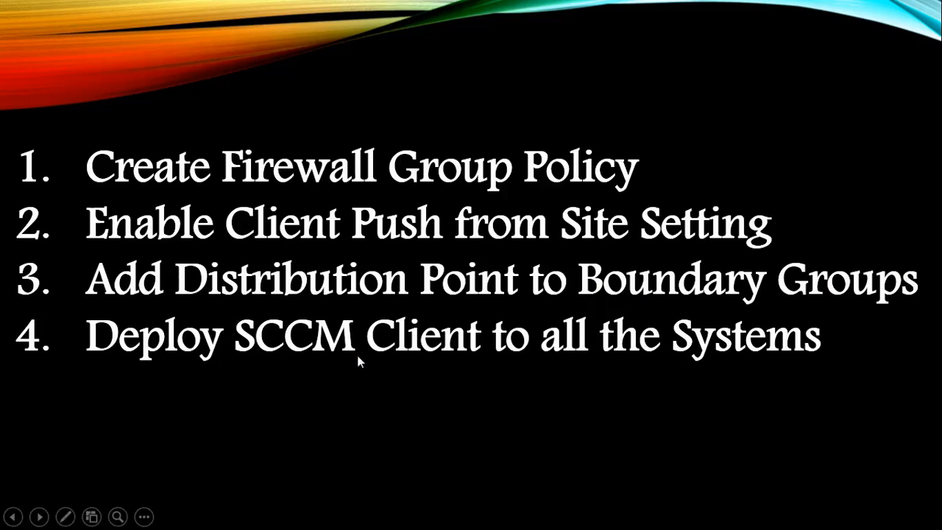
pyautogui.press('super')
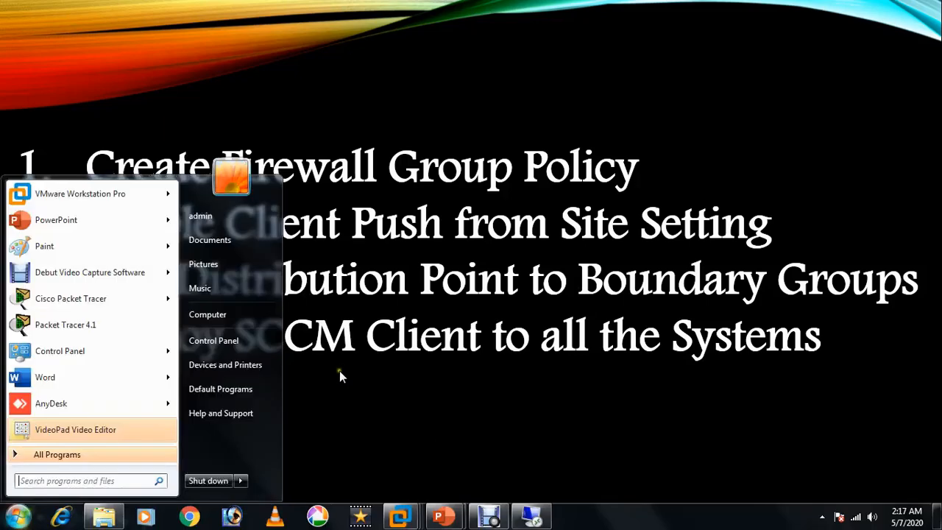
pyautogui.click(394, 516)
pyautogui.moveTo(252, 443)
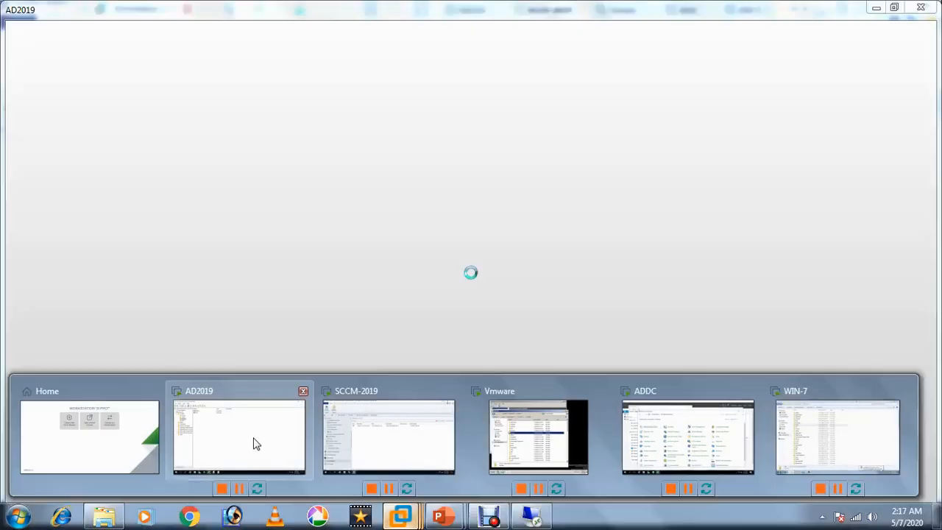
pyautogui.click(375, 441)
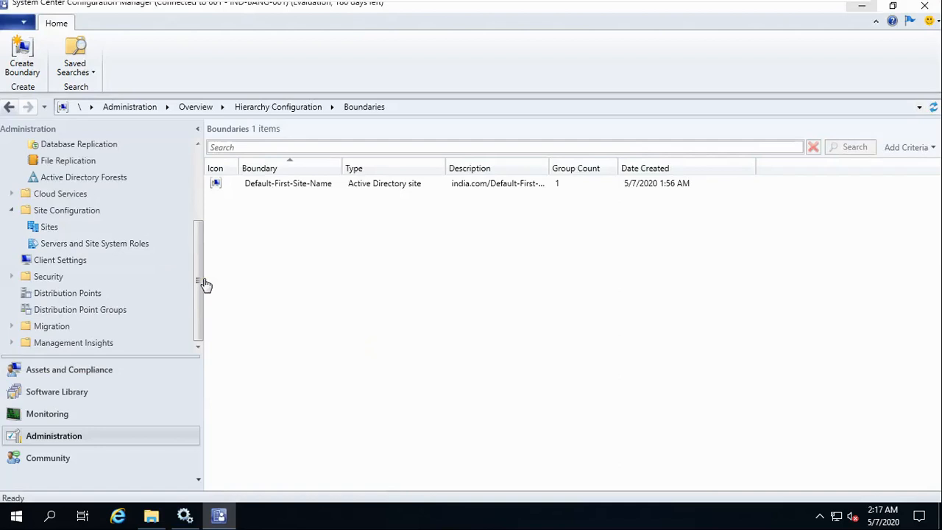
pyautogui.moveTo(199, 284); pyautogui.dragTo(199, 210)
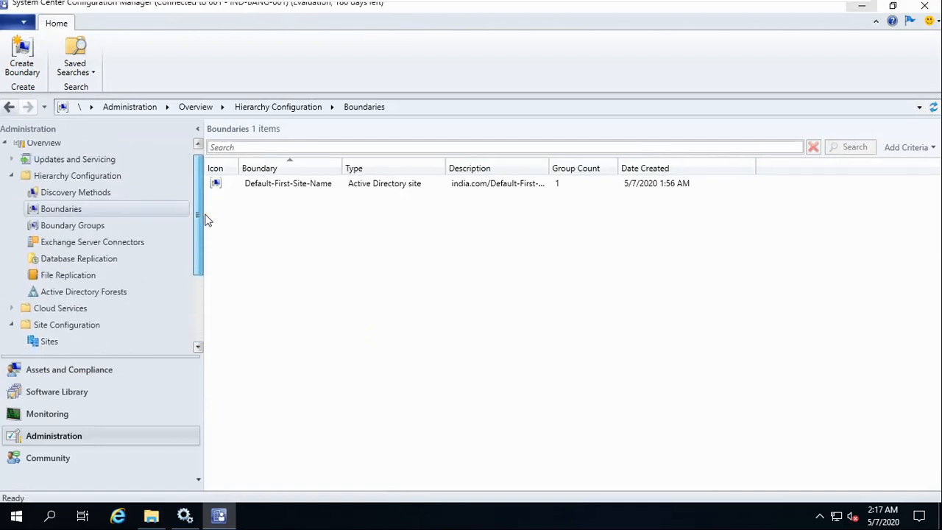
pyautogui.click(94, 227)
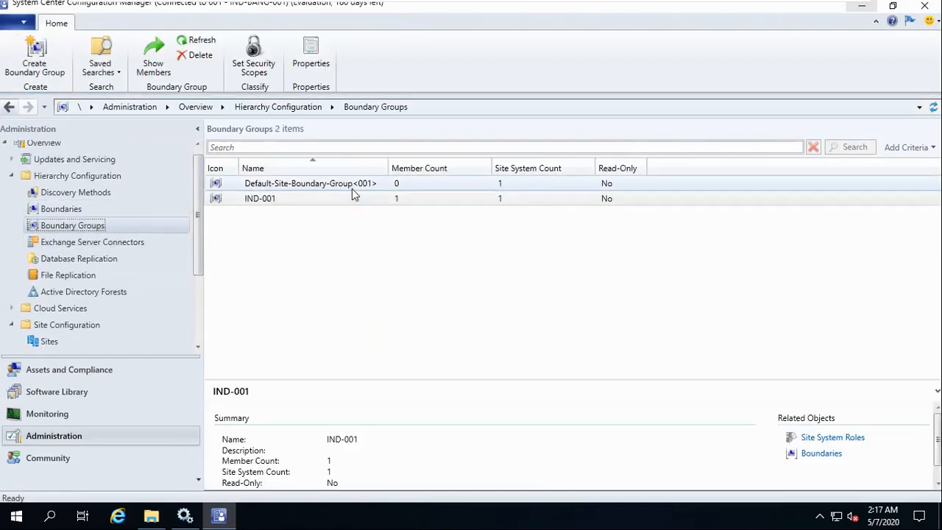
# Check IND-001's References tab for the WIN-SCCM.india.com server and close it.
pyautogui.rightClick(356, 199)
pyautogui.click(398, 285)
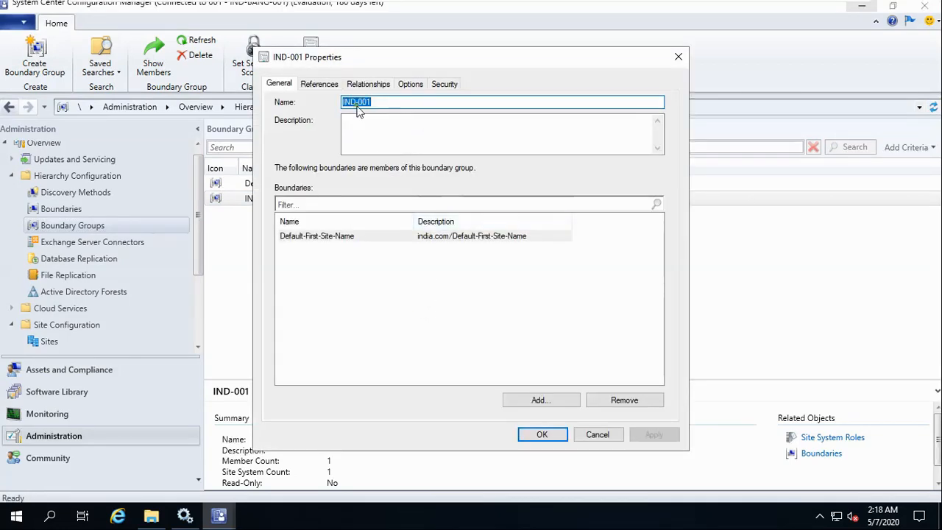
pyautogui.click(320, 84)
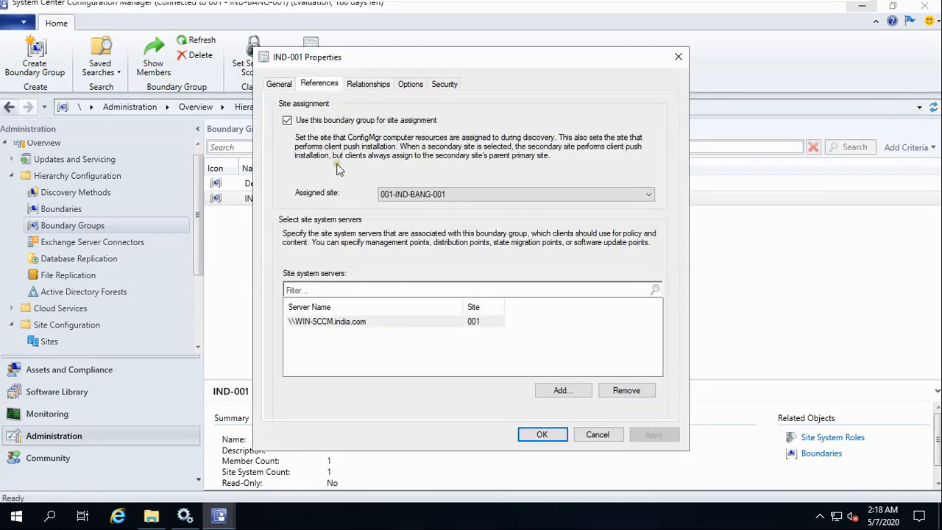
pyautogui.click(557, 434)
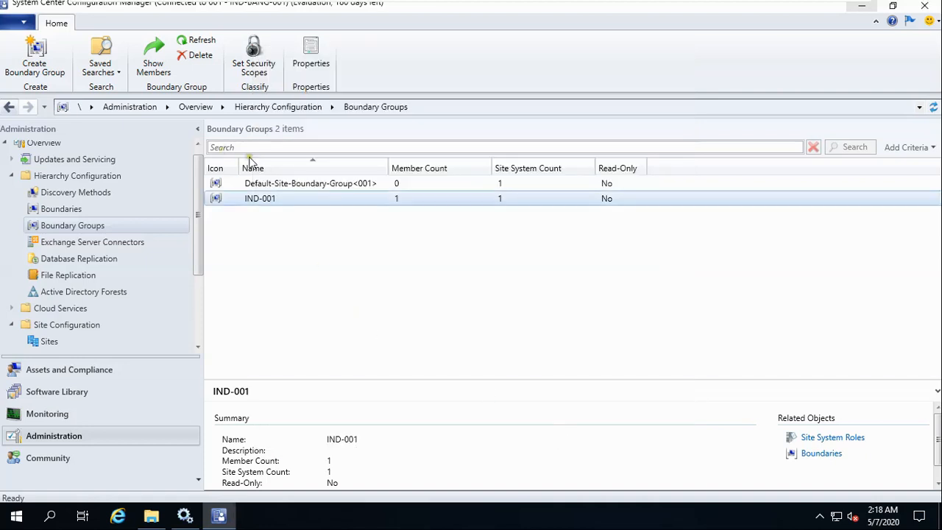
# Review Default-Site-Boundary-Group's References, apply and close, then go to Devices.
pyautogui.rightClick(316, 186)
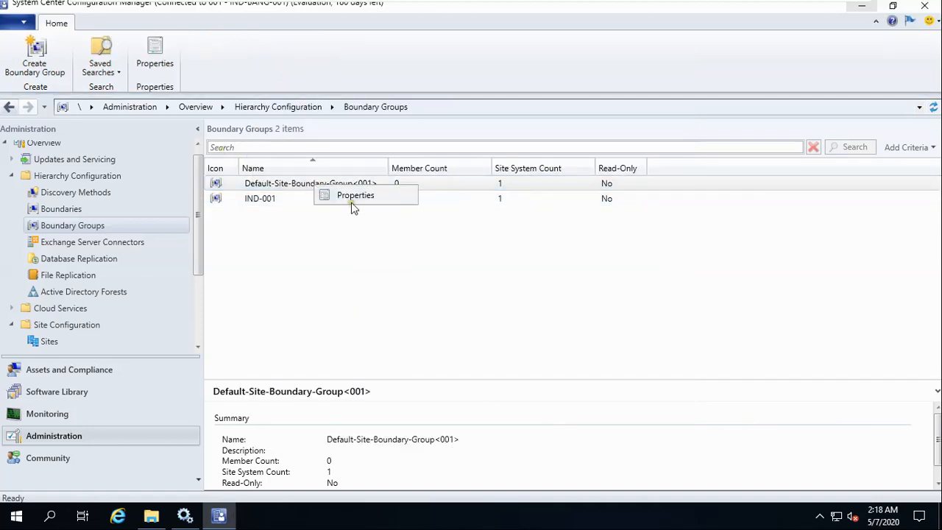
pyautogui.click(350, 204)
pyautogui.click(319, 84)
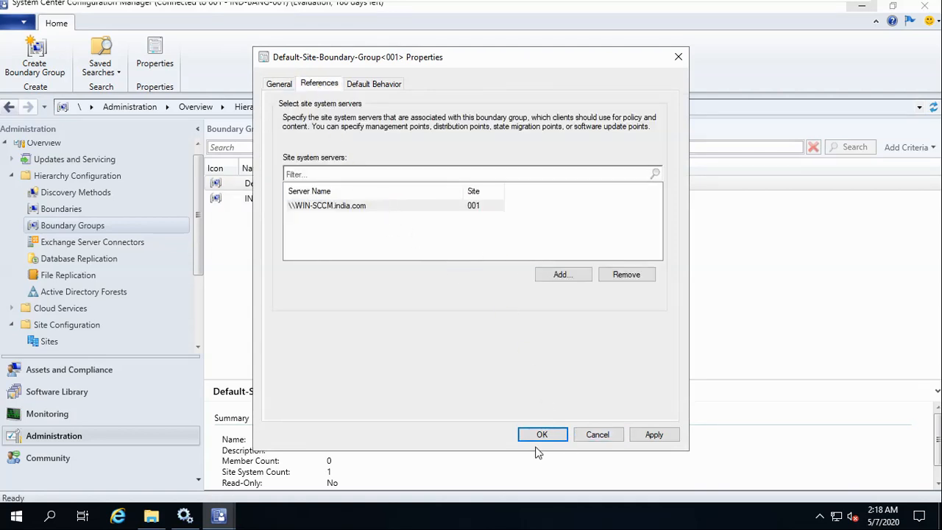
pyautogui.click(654, 434)
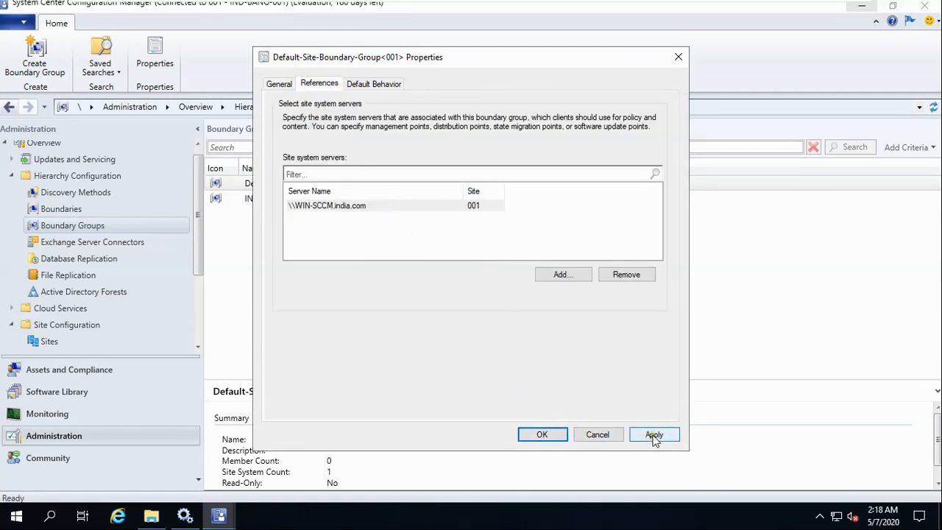
pyautogui.click(541, 435)
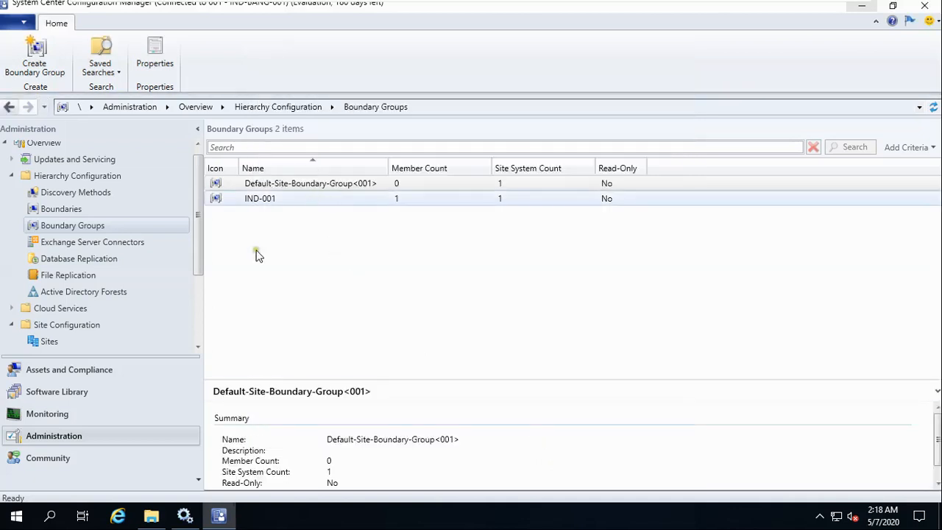
pyautogui.moveTo(192, 278); pyautogui.dragTo(197, 329)
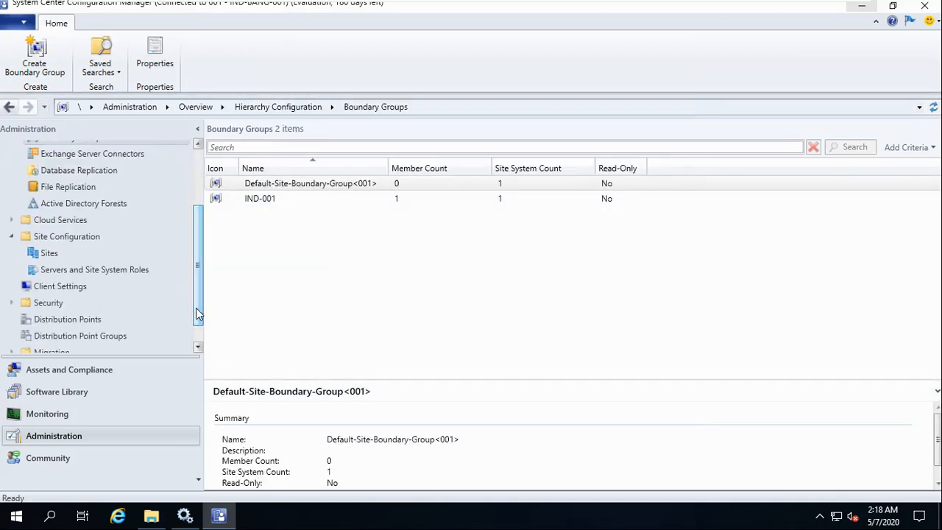
pyautogui.click(70, 369)
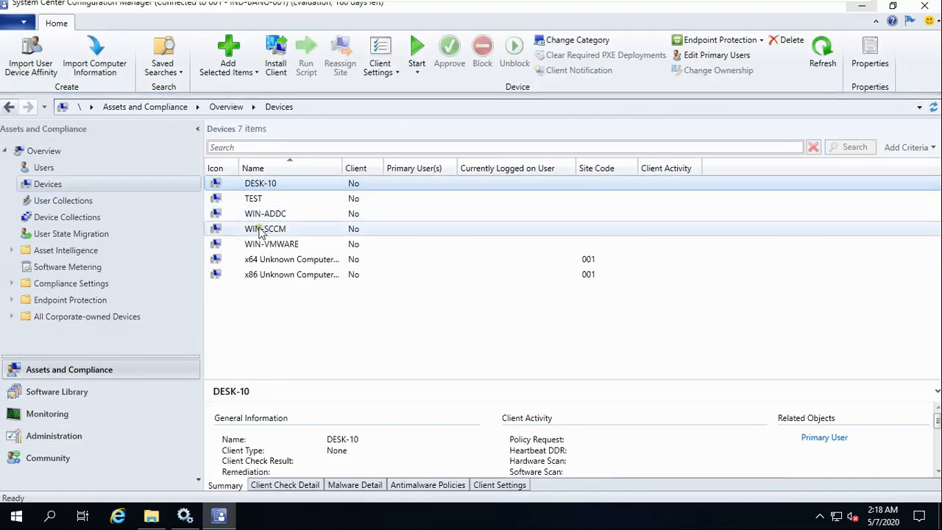
# Select the five devices DESK-10 through WIN-VMWARE, launch Install Client, then minimize the VM.
pyautogui.keyDown('shift'); pyautogui.click(254, 213); pyautogui.keyUp('shift')
pyautogui.keyDown('shift'); pyautogui.click(273, 229); pyautogui.keyUp('shift')
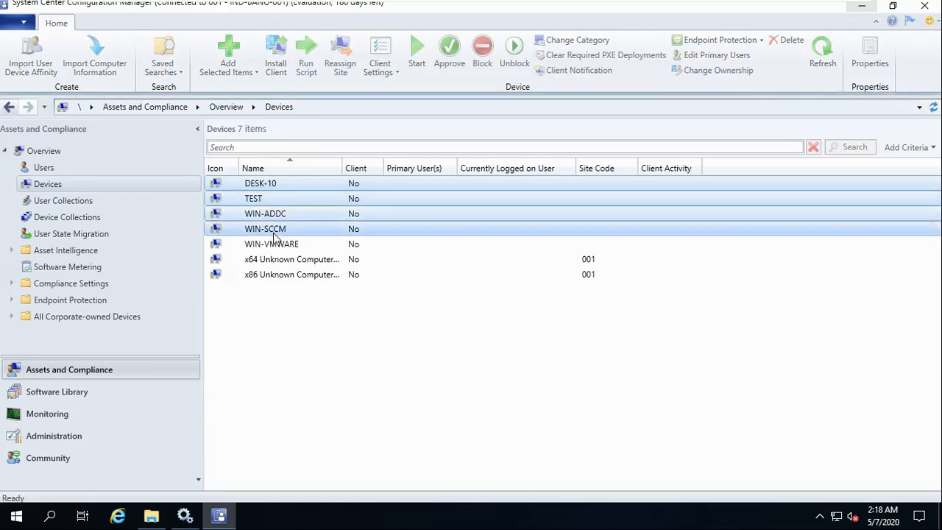
pyautogui.keyDown('shift'); pyautogui.click(273, 244); pyautogui.keyUp('shift')
pyautogui.rightClick(273, 245)
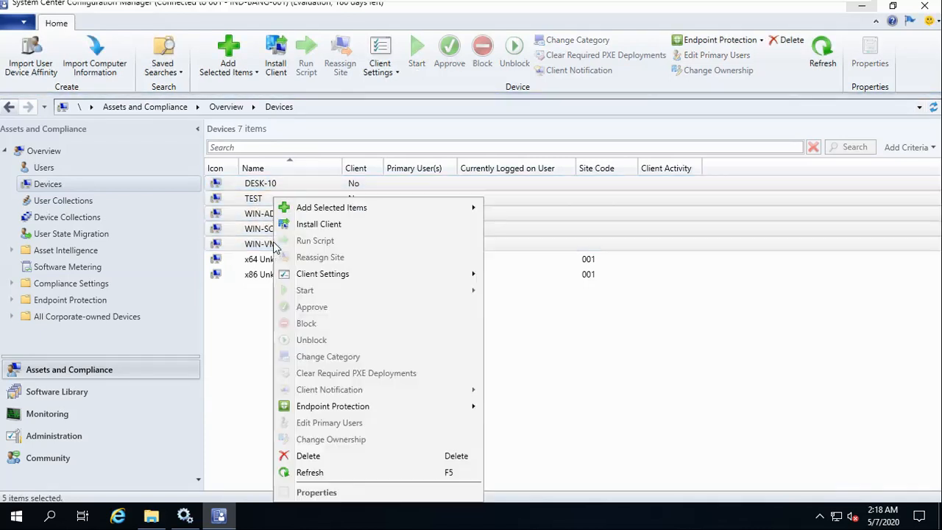
pyautogui.click(321, 226)
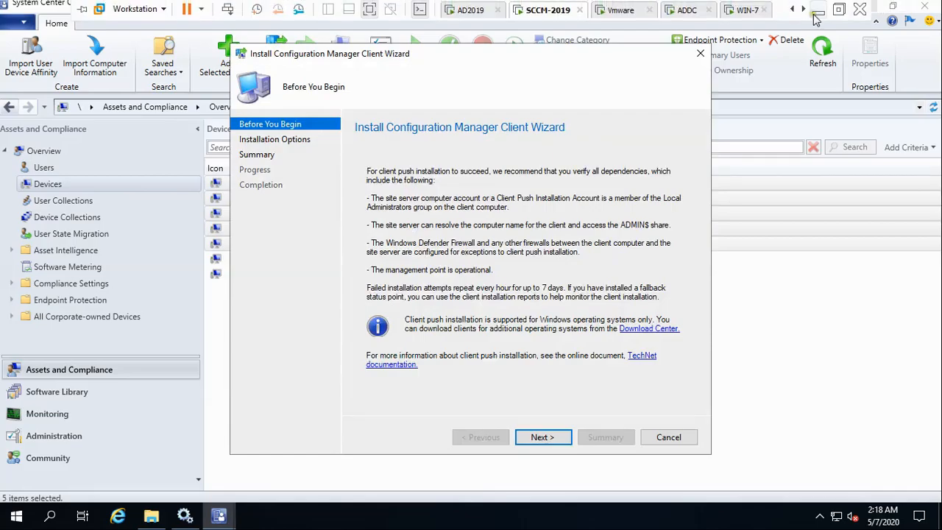
pyautogui.click(819, 12)
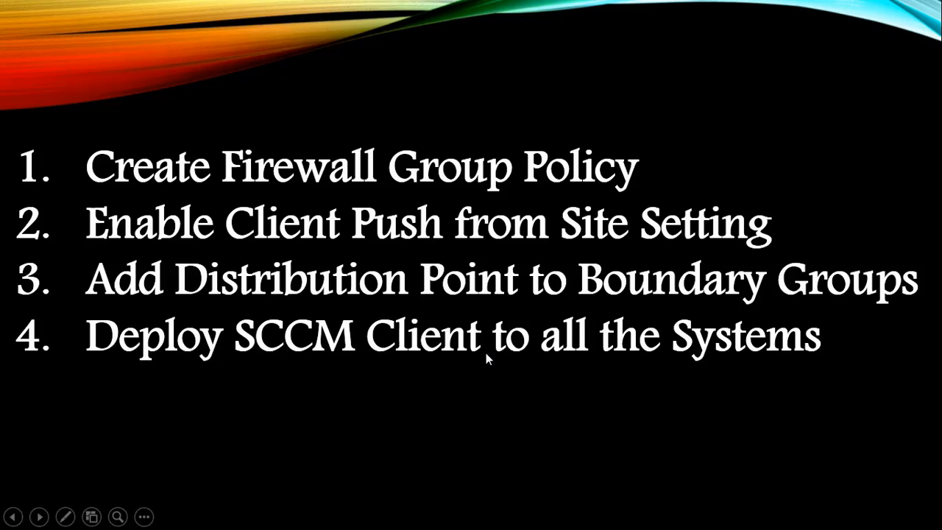
# Return from the slide show to the SCCM-2019 VM's Install Client Wizard.
pyautogui.press('super')
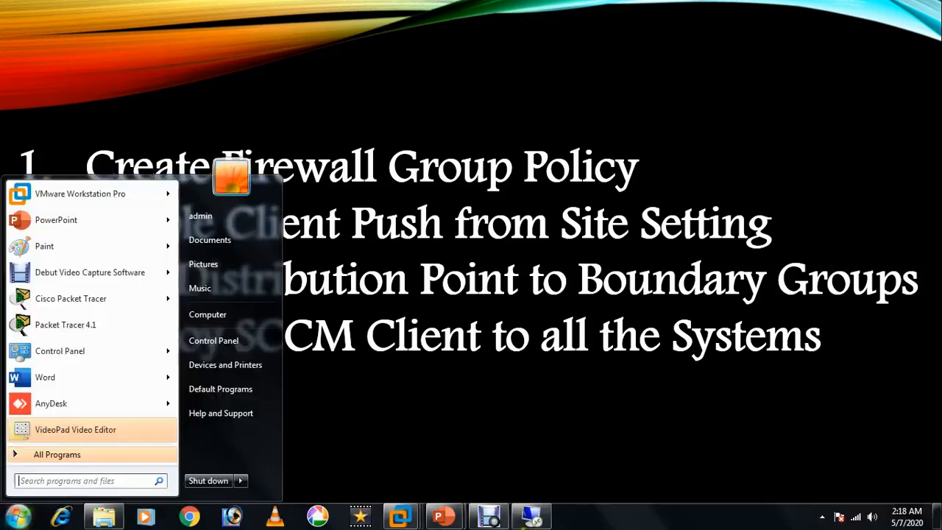
pyautogui.click(407, 517)
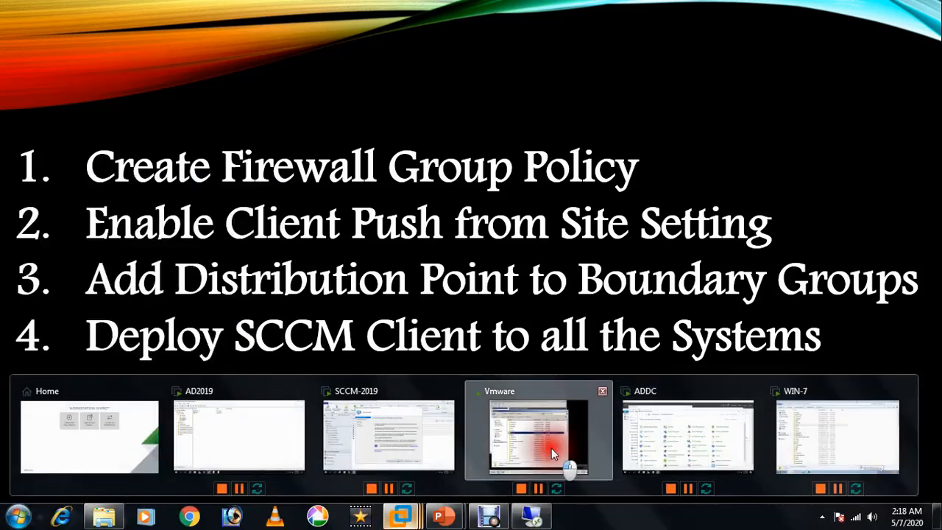
pyautogui.click(551, 448)
pyautogui.moveTo(634, 4)
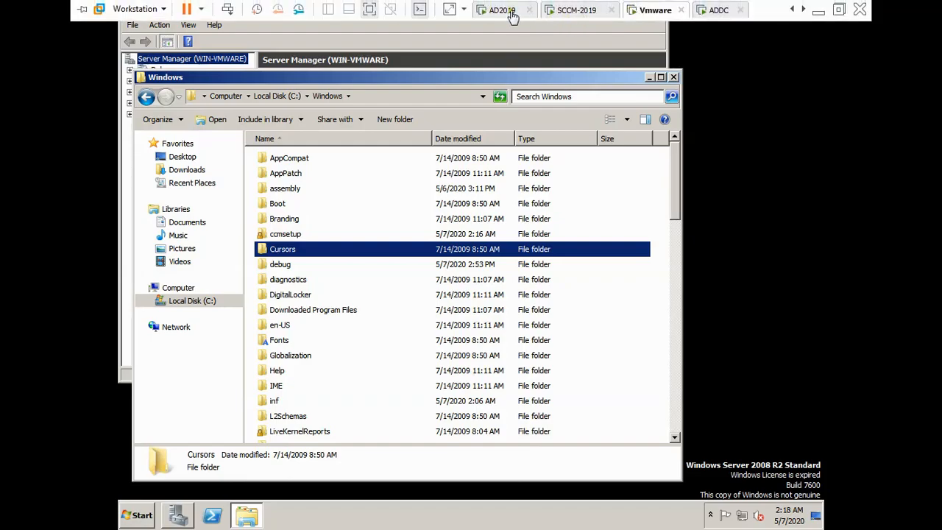
pyautogui.click(576, 10)
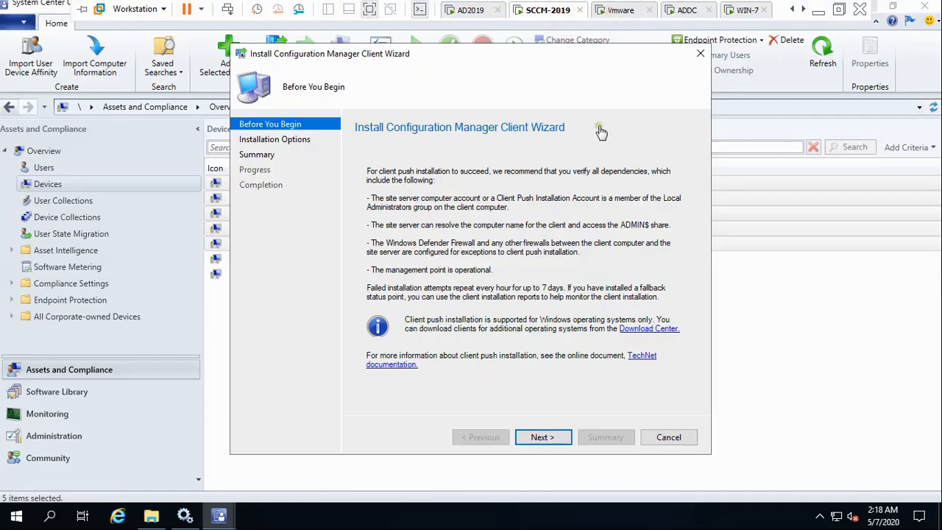
# Choose Always install, uninstall existing clients, and install from site 001-IND-BANG-001.
pyautogui.click(541, 437)
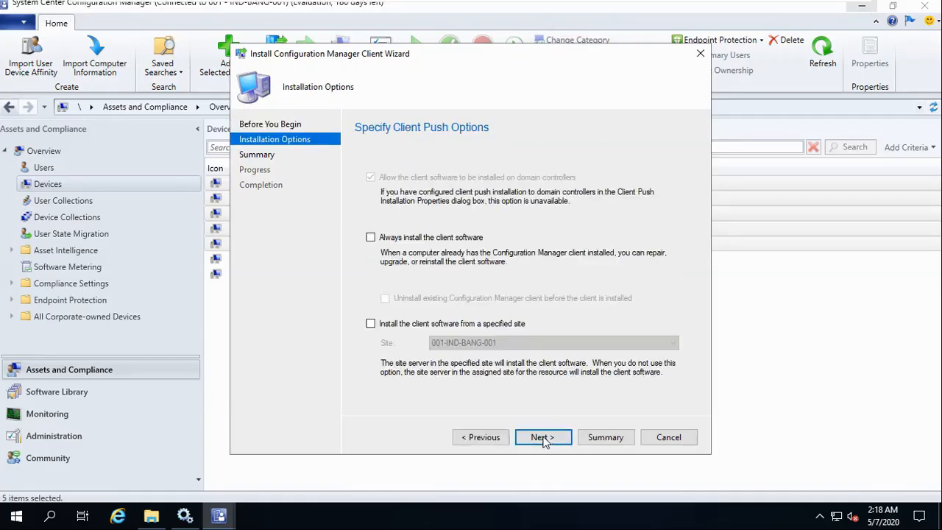
pyautogui.click(371, 237)
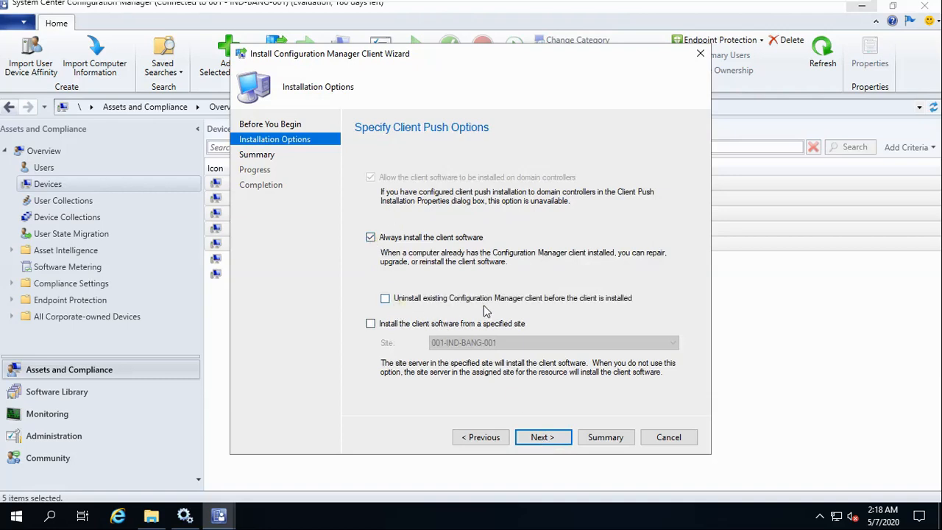
pyautogui.click(385, 299)
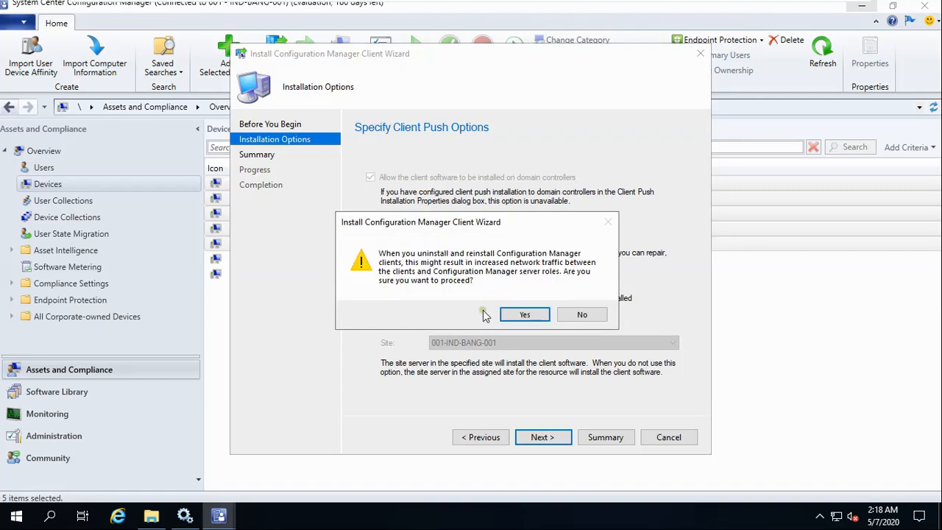
pyautogui.click(515, 314)
pyautogui.click(370, 323)
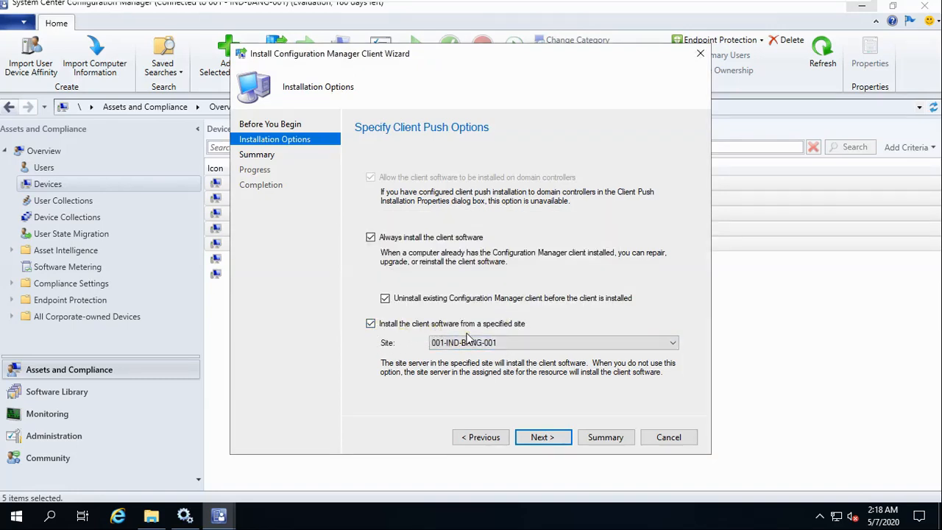
pyautogui.click(593, 340)
pyautogui.click(592, 340)
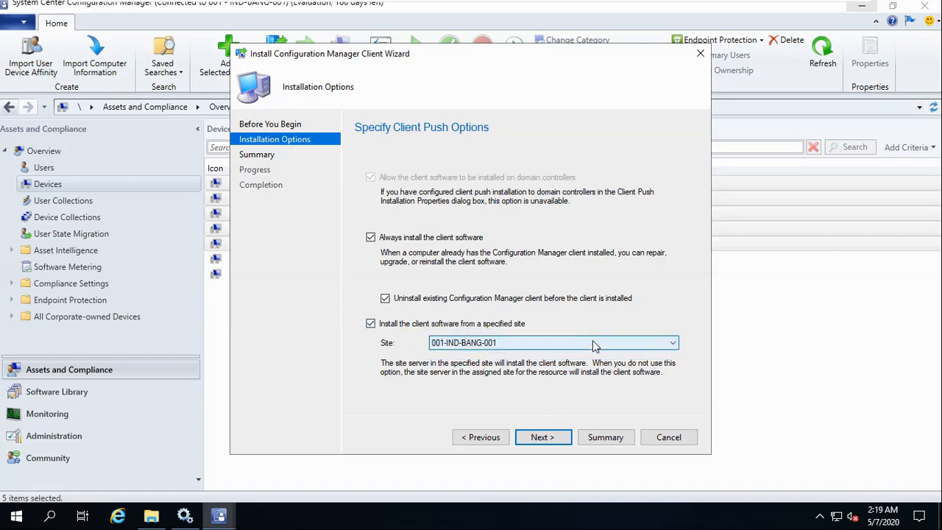
# Confirm the summary, run the client push, and close the completed wizard.
pyautogui.click(543, 437)
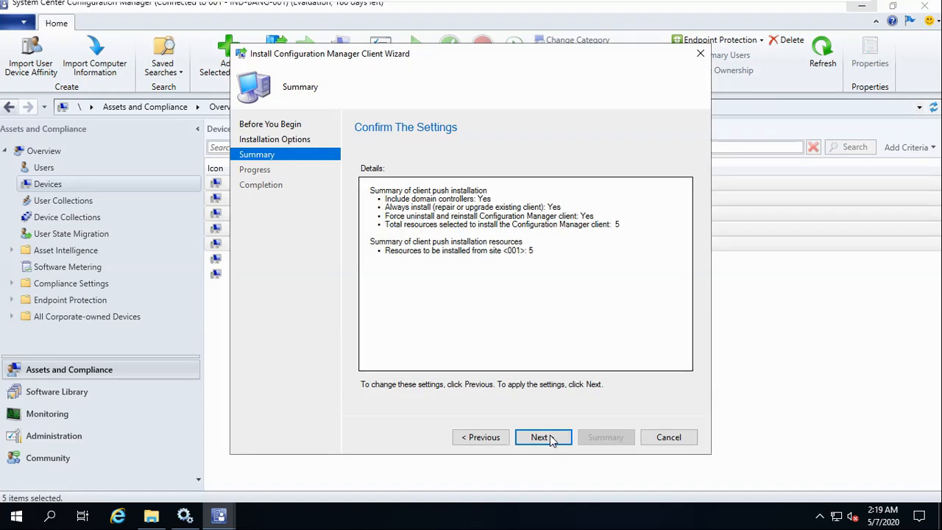
pyautogui.click(549, 437)
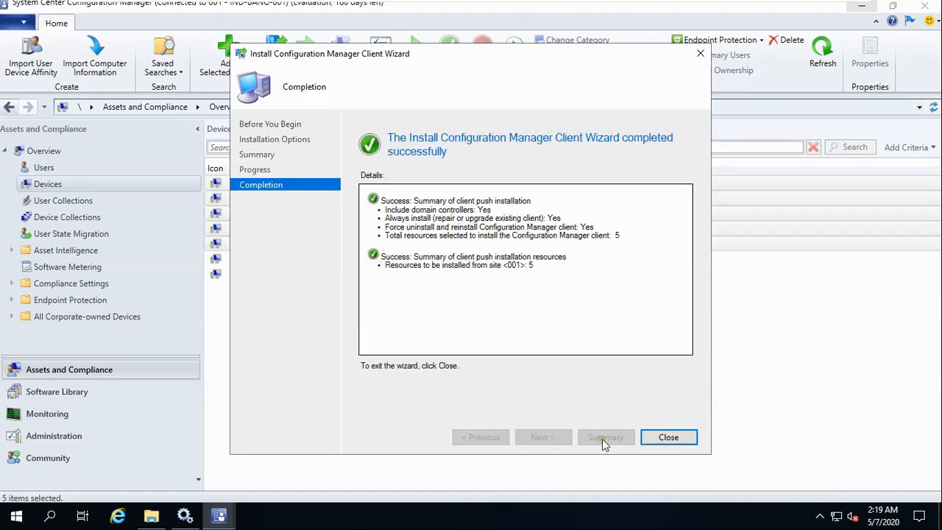
pyautogui.click(668, 437)
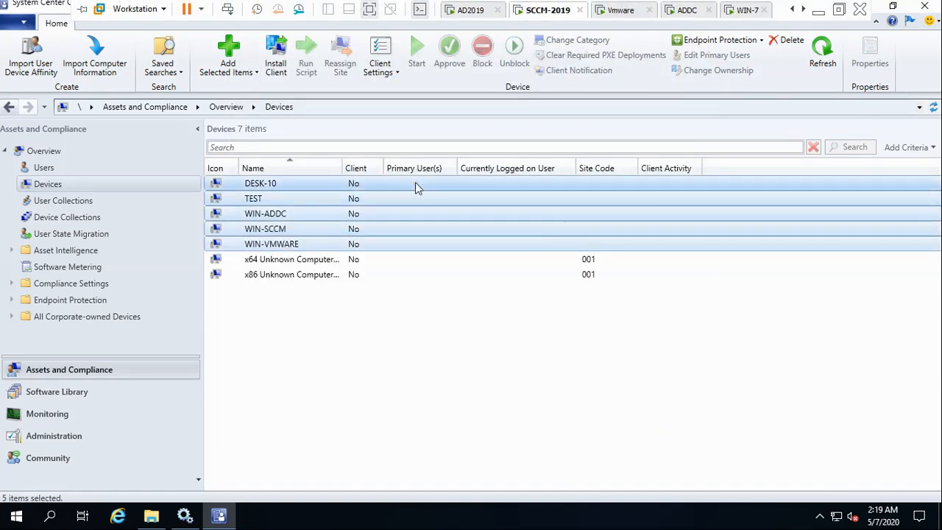
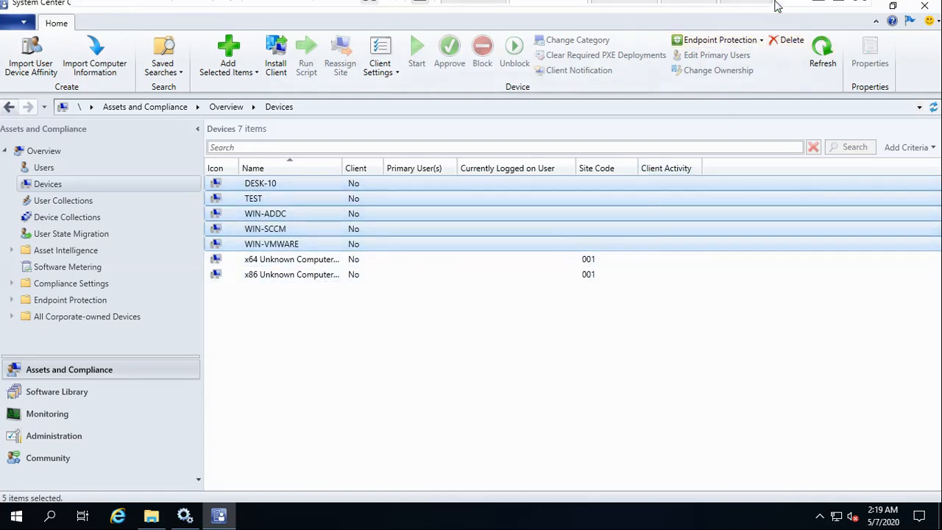
# Open Task Manager's full view and expand ccmsetup.exe (32 bit) under Background processes.
pyautogui.moveTo(776, 6)
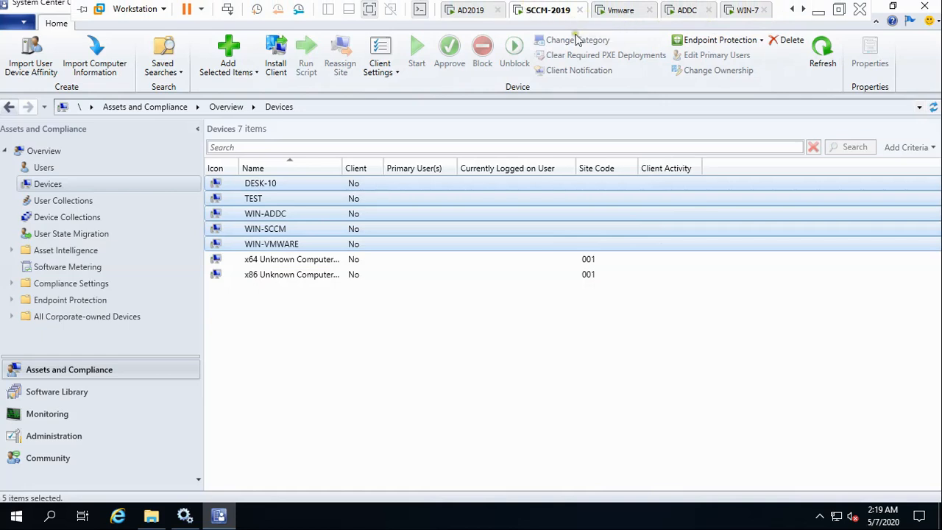
pyautogui.rightClick(490, 518)
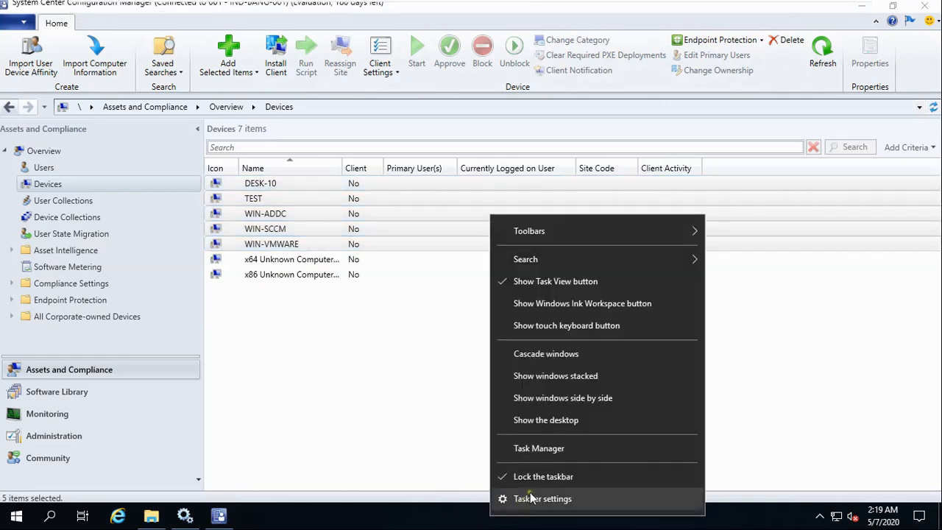
pyautogui.click(549, 449)
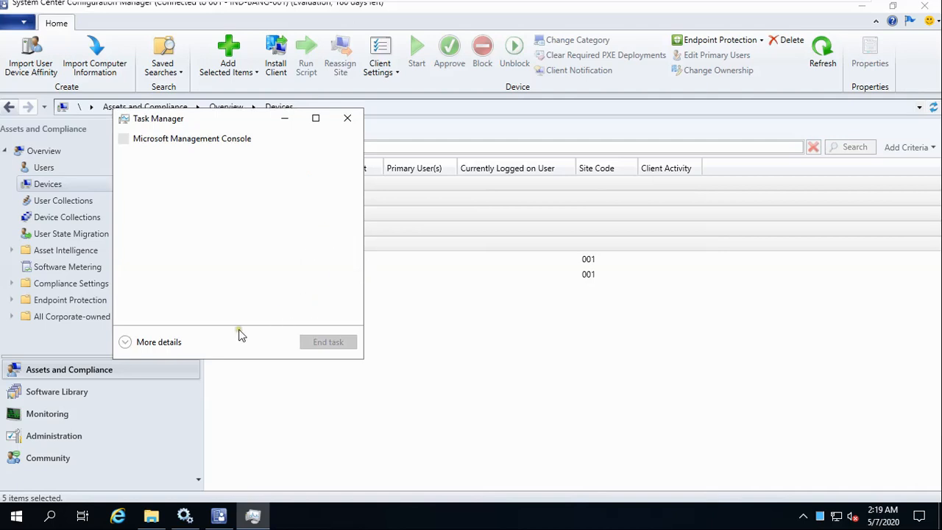
pyautogui.click(126, 342)
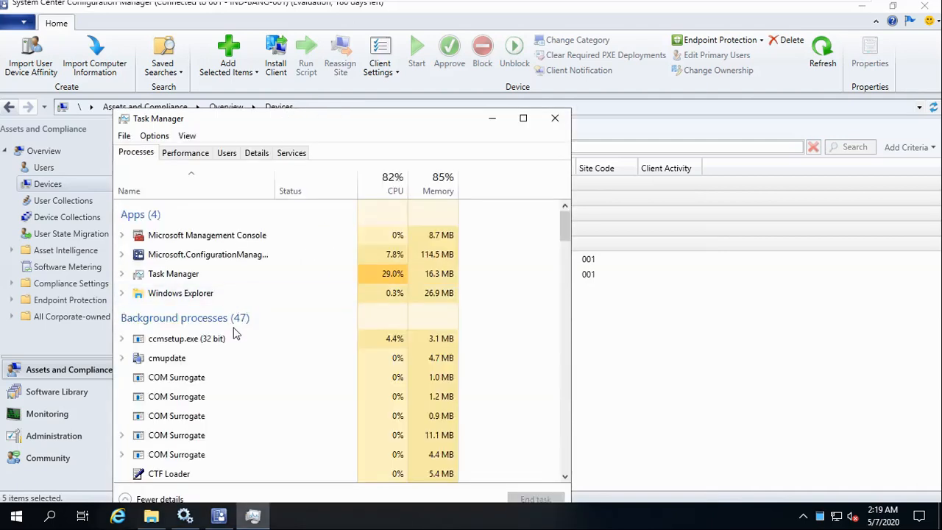
pyautogui.click(147, 340)
pyautogui.click(122, 338)
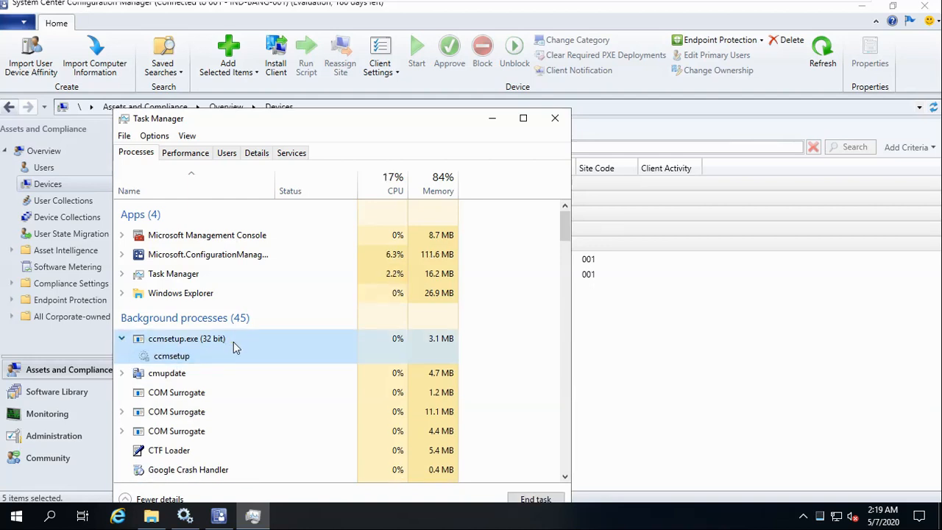
pyautogui.click(686, 386)
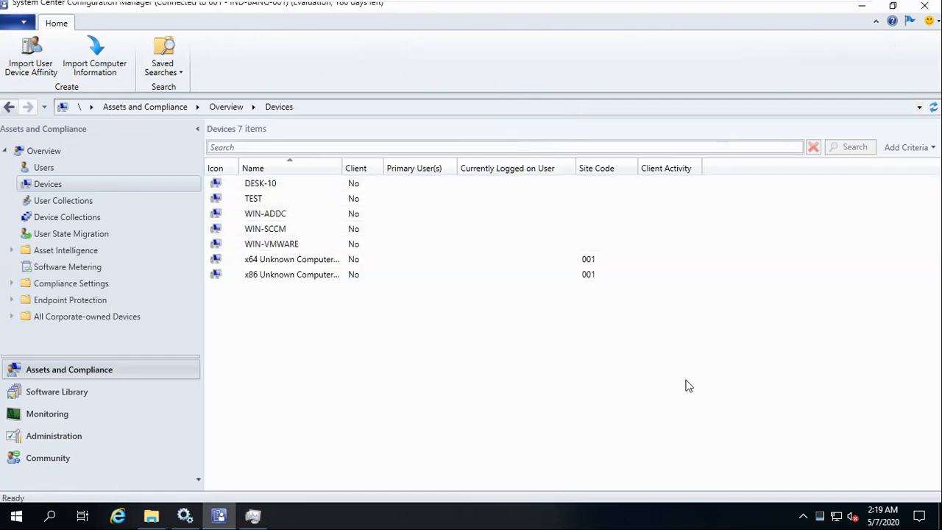
# Browse to C:\Windows\ccmsetup, grant access, and confirm it holds cache, Logs and ccmsetup.
pyautogui.press('super+e')
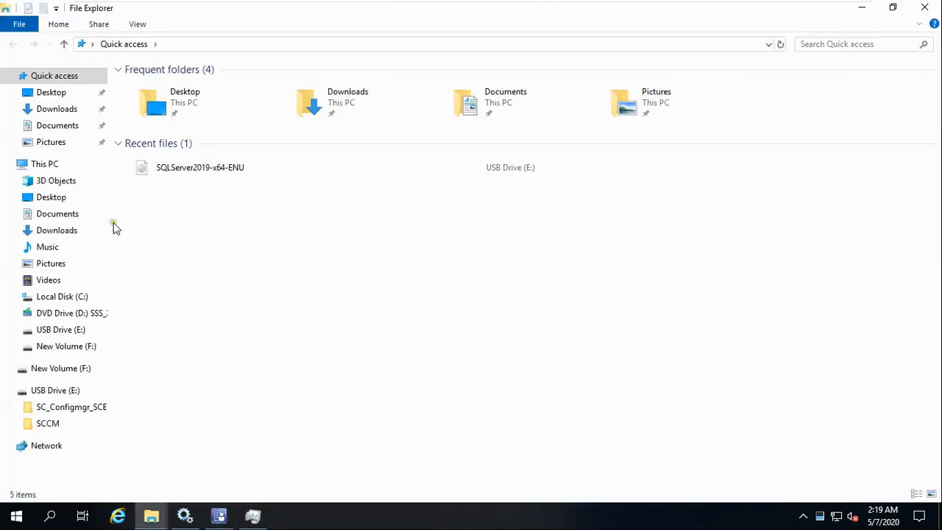
pyautogui.click(49, 169)
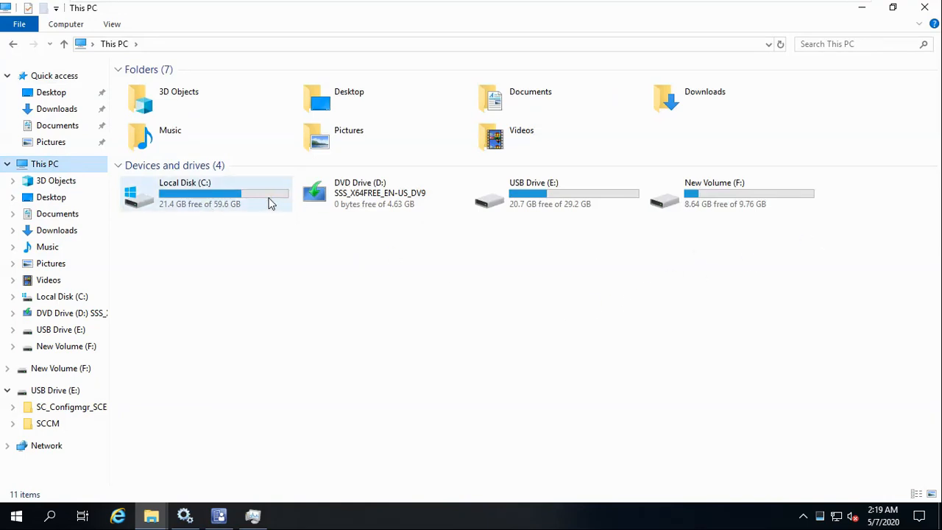
pyautogui.doubleClick(270, 203)
pyautogui.click(143, 251)
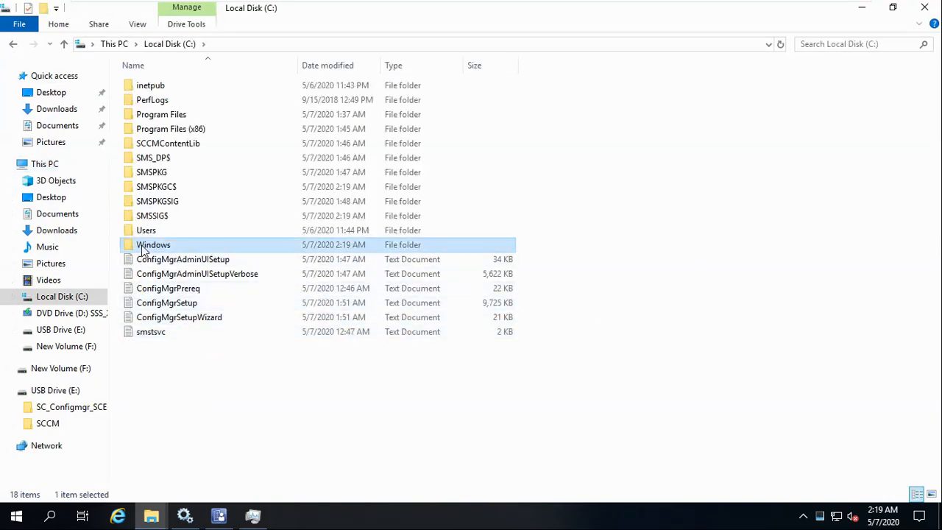
pyautogui.doubleClick(143, 250)
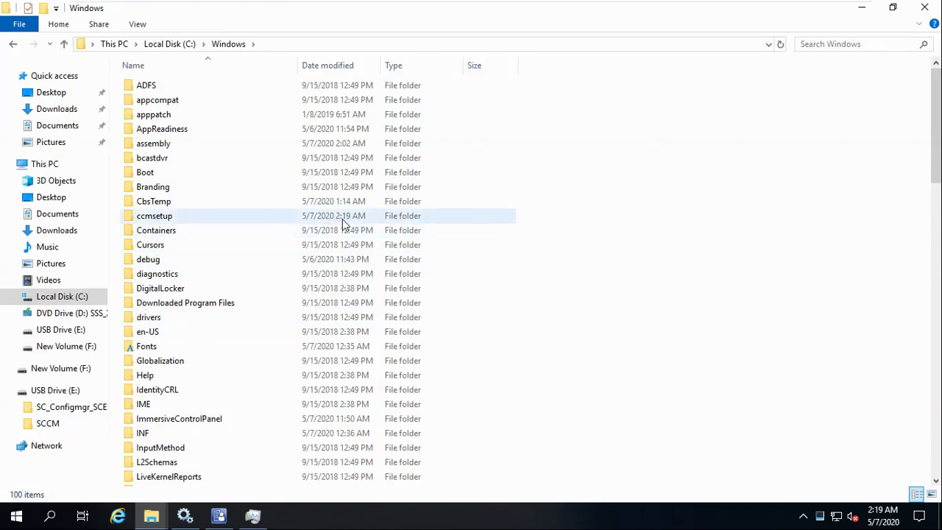
pyautogui.doubleClick(247, 219)
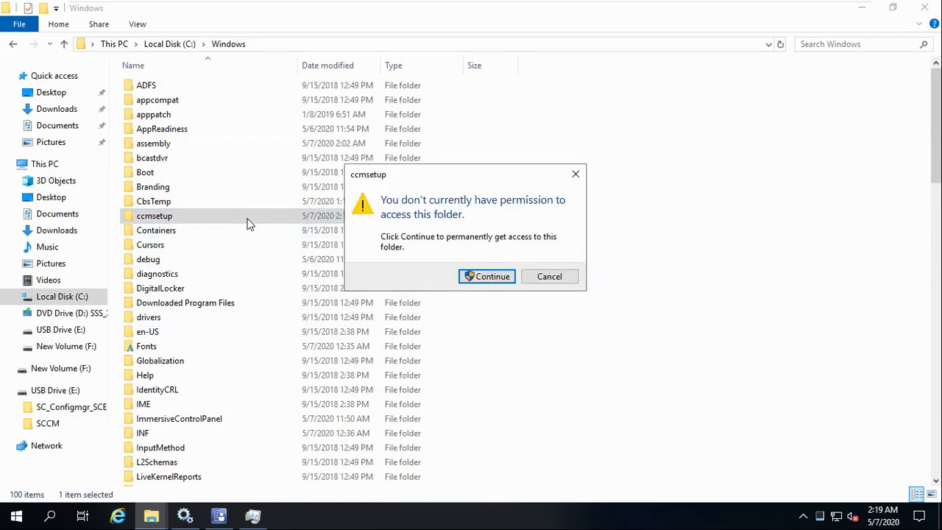
pyautogui.click(504, 285)
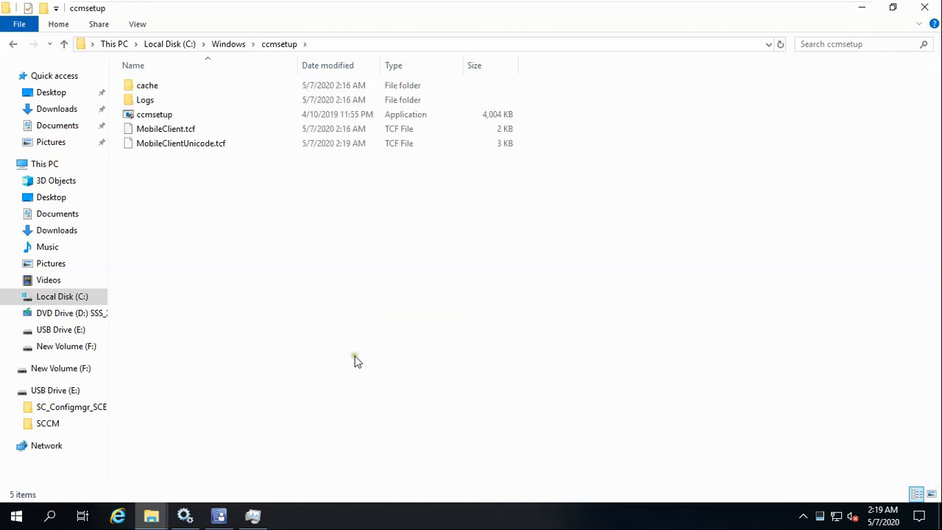
pyautogui.click(861, 7)
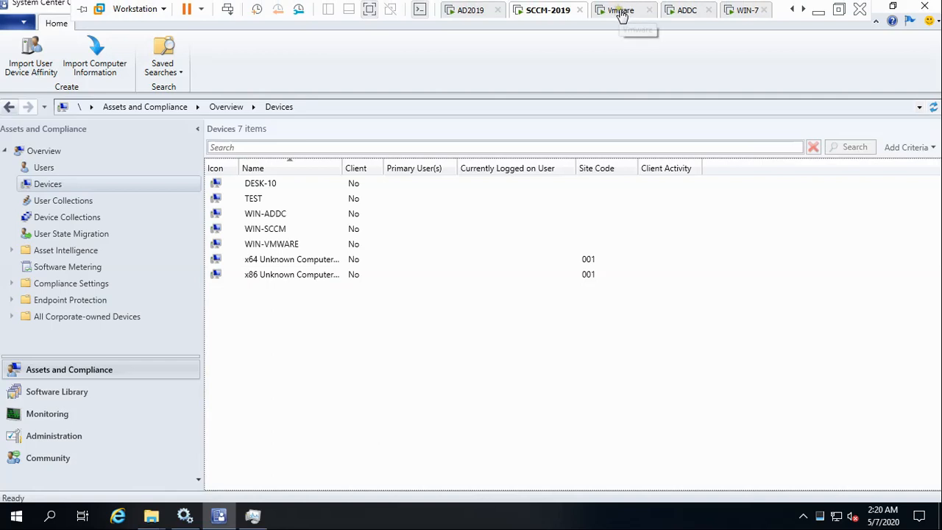
pyautogui.click(622, 7)
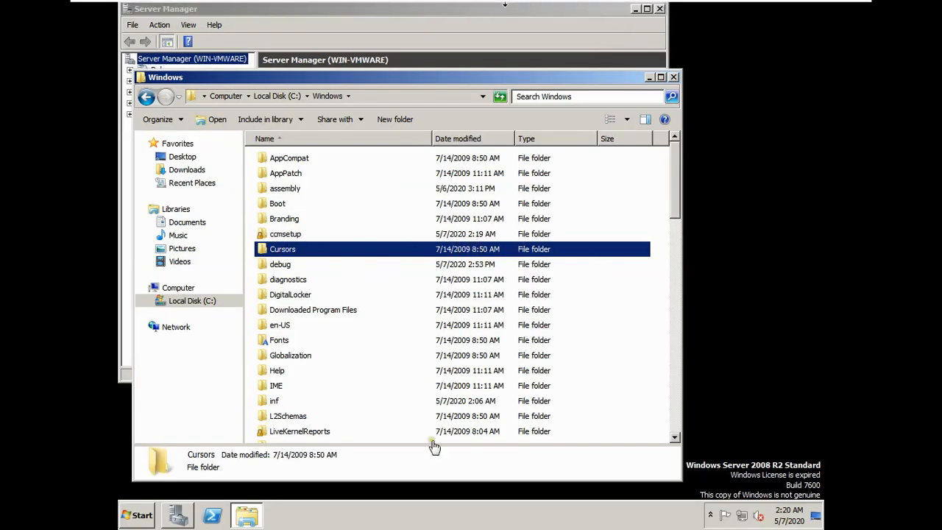
# Start the Windows Server 2008 guest's Task Manager to look for ccmsetup.exe, then move to ADDC.
pyautogui.rightClick(476, 514)
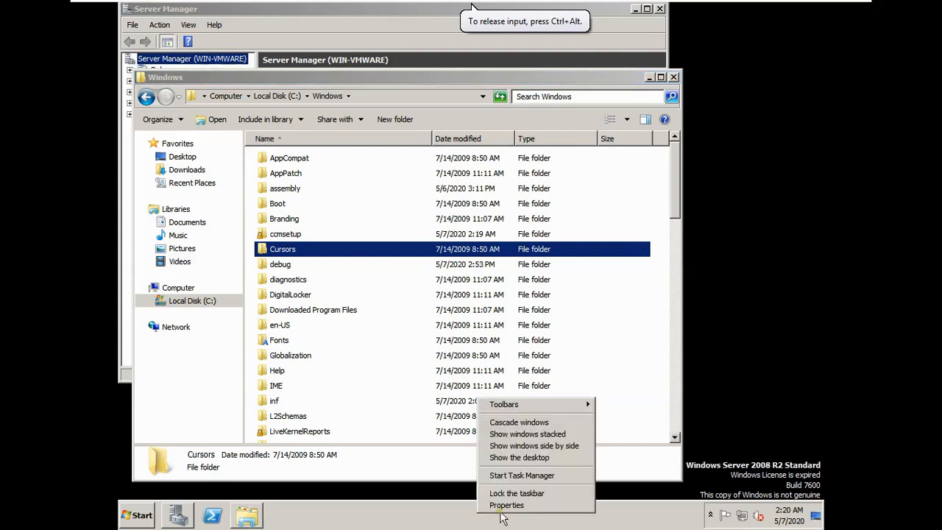
pyautogui.click(519, 477)
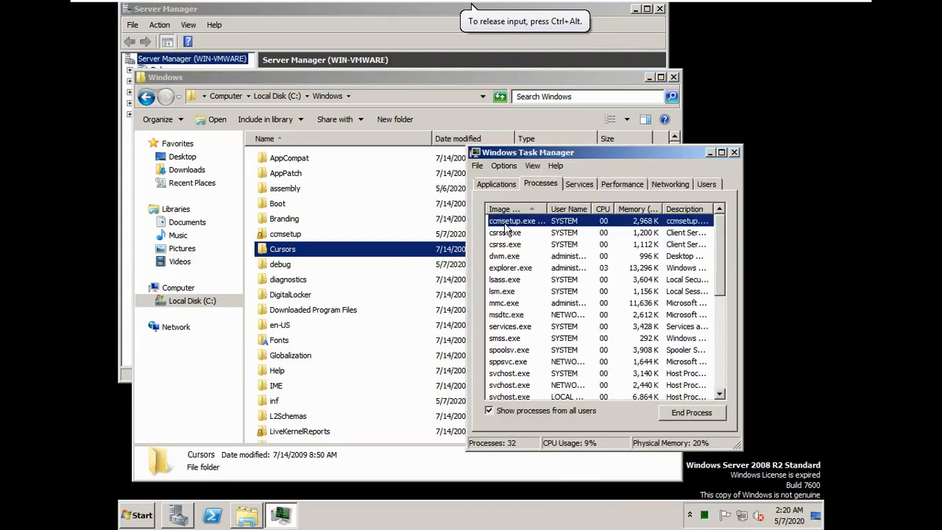
pyautogui.moveTo(759, 2)
pyautogui.click(718, 11)
pyautogui.click(743, 10)
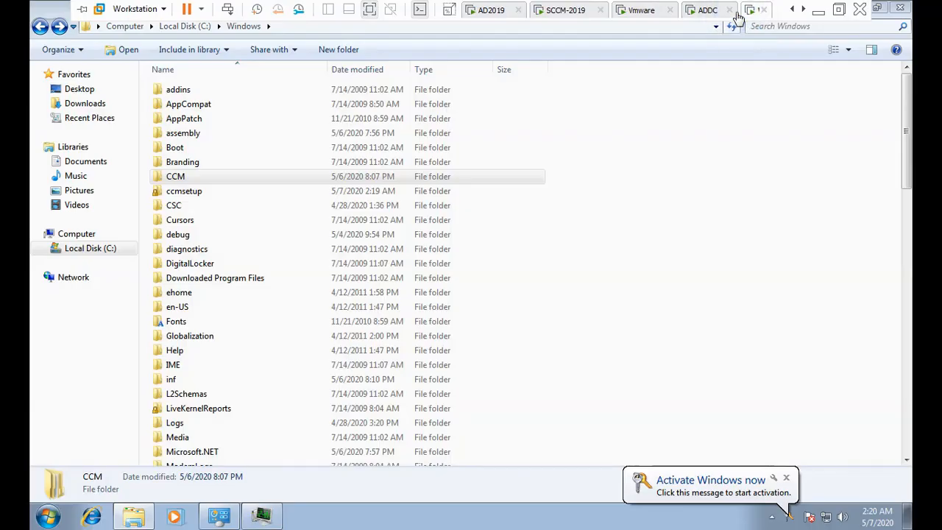
pyautogui.click(696, 14)
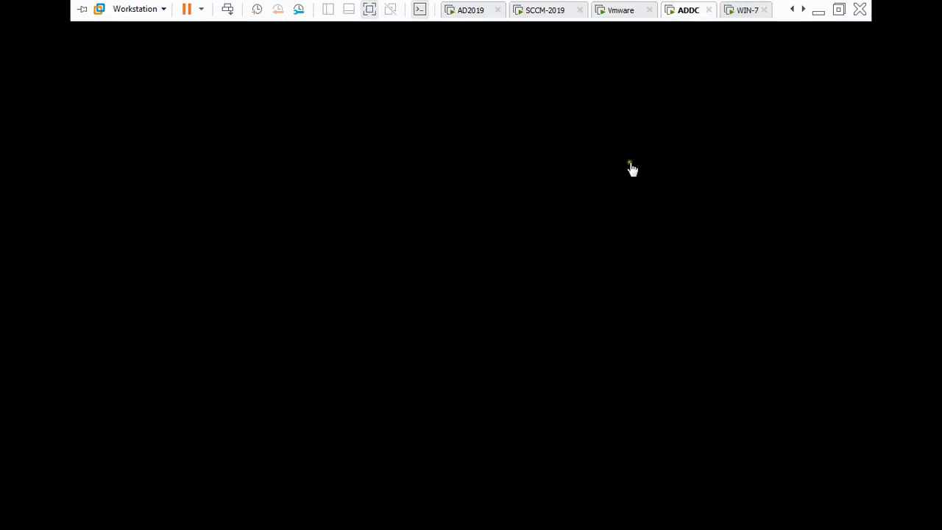
# Sign in to the ADDC VM and select ccmsetup.exe (32 bit) in Task Manager.
pyautogui.rightClick(685, 18)
pyautogui.click(727, 96)
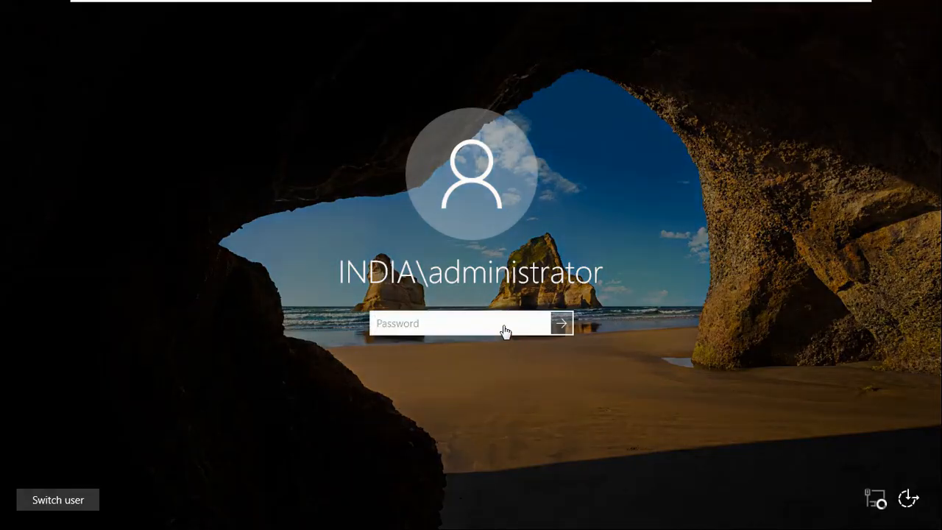
pyautogui.write('••')
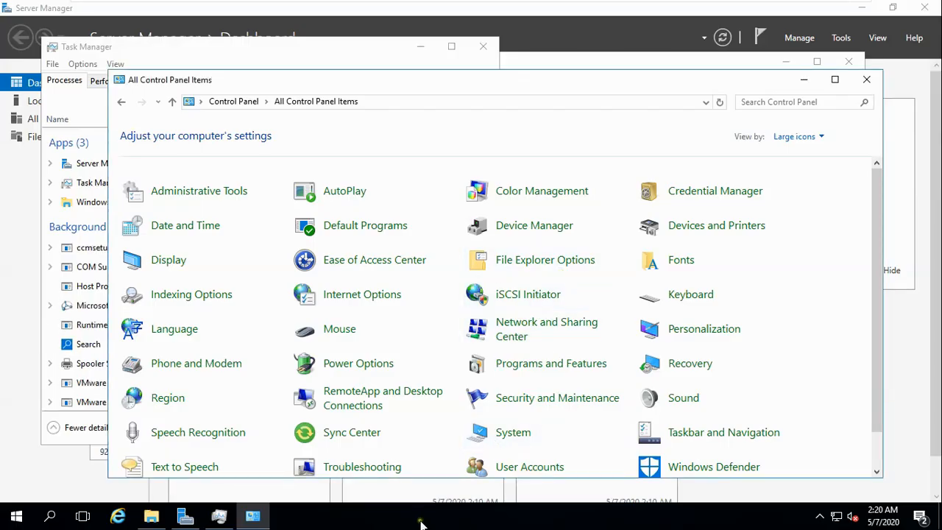
pyautogui.click(219, 516)
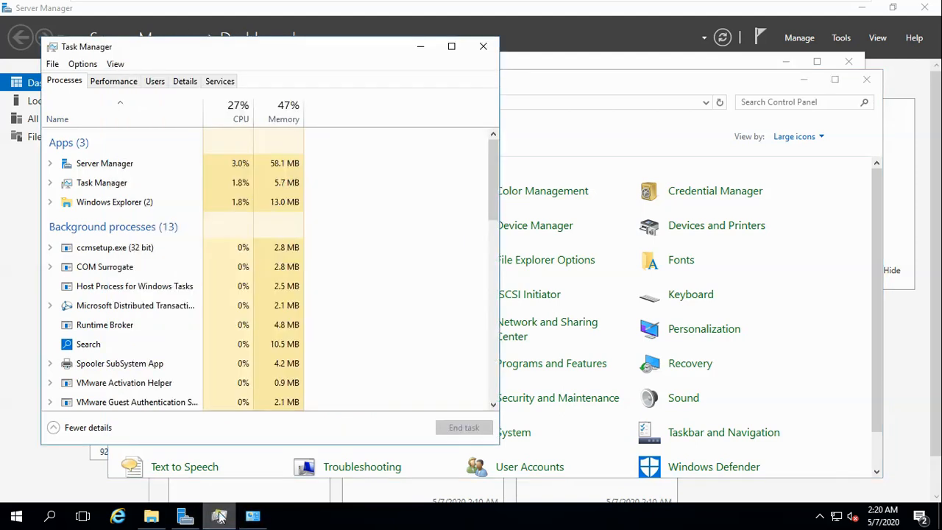
pyautogui.click(121, 252)
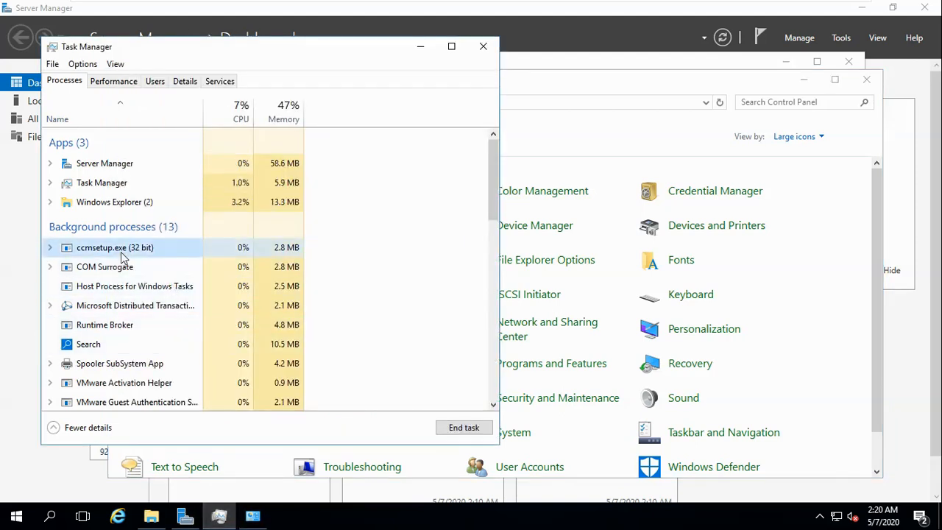
# Refresh the Windows folder listing and open its ccmsetup folder.
pyautogui.click(602, 64)
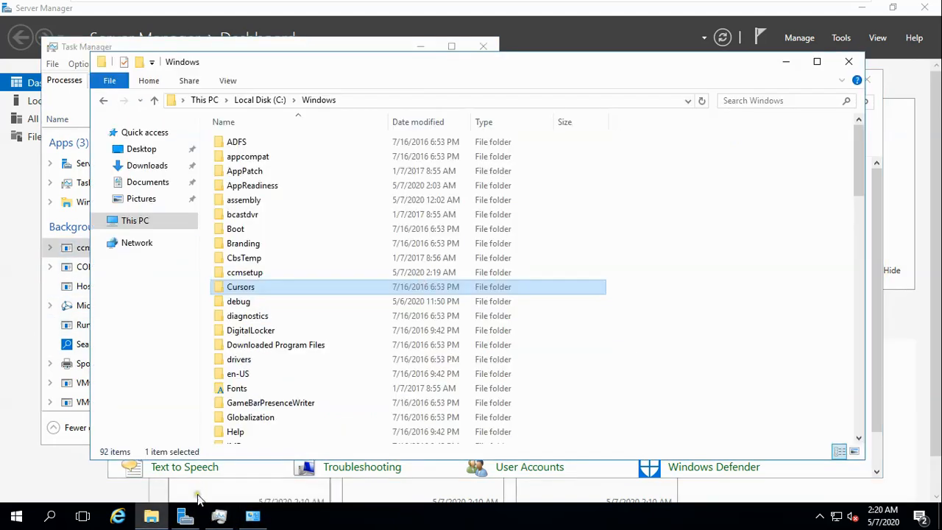
pyautogui.click(149, 517)
pyautogui.click(150, 517)
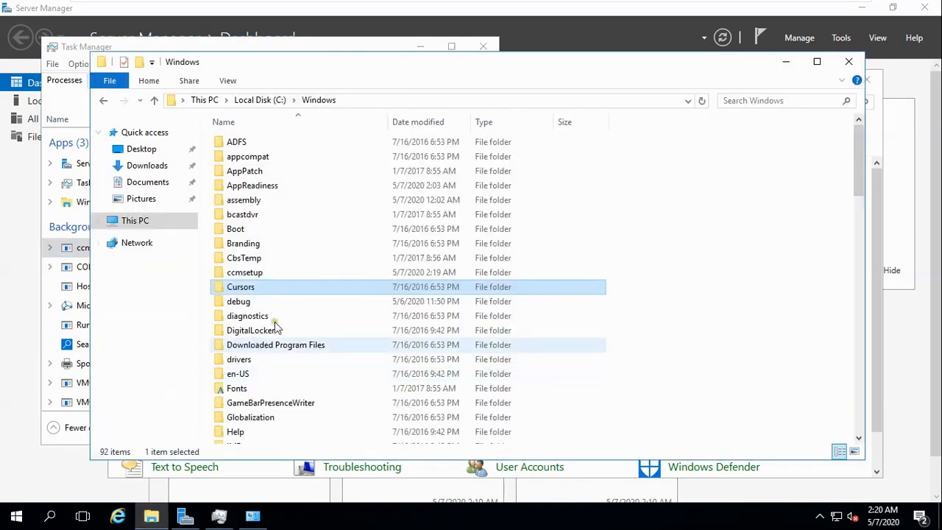
pyautogui.click(259, 275)
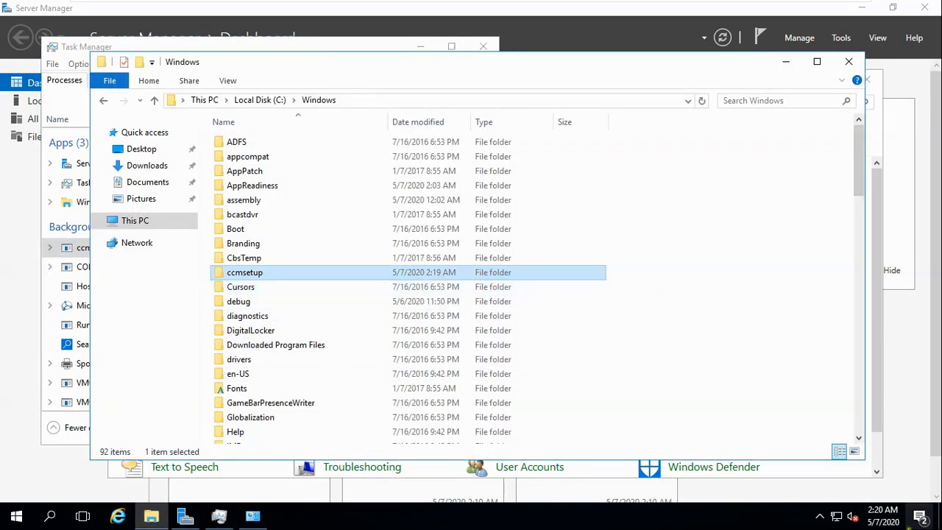
pyautogui.rightClick(741, 312)
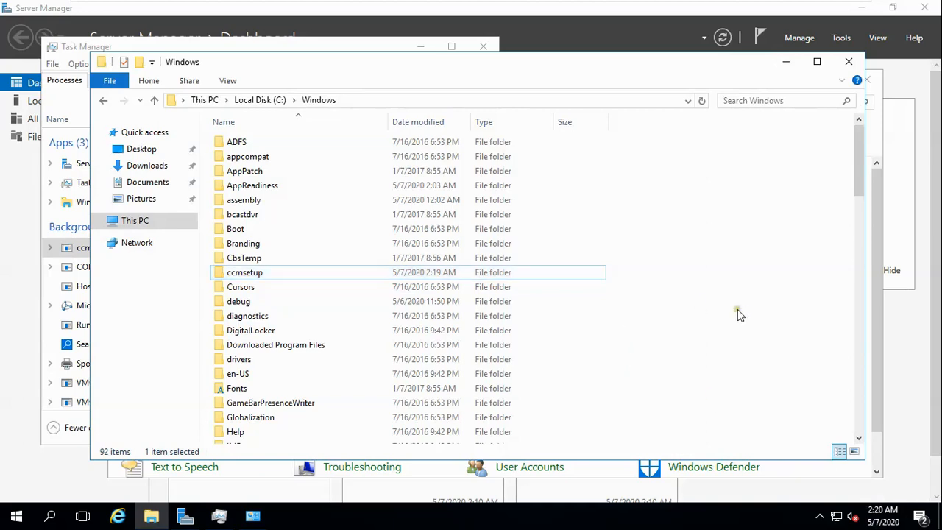
pyautogui.click(743, 360)
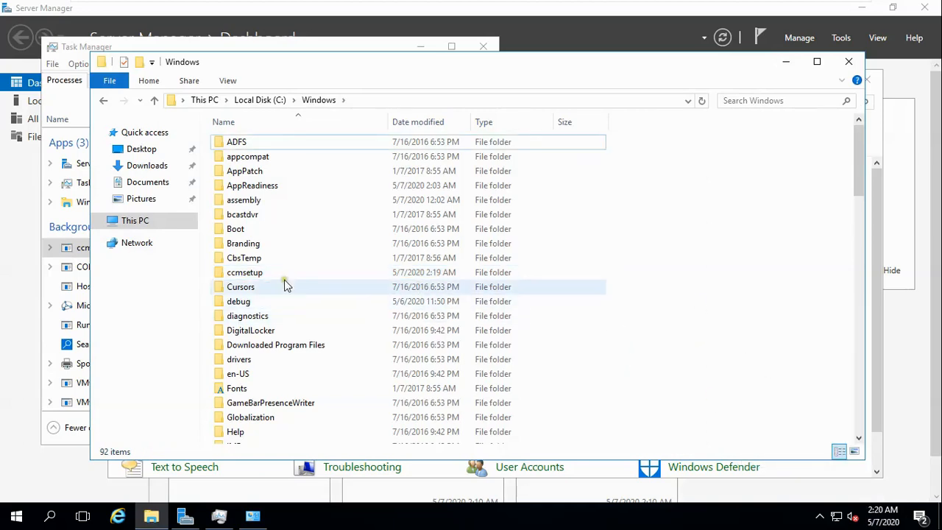
pyautogui.doubleClick(263, 272)
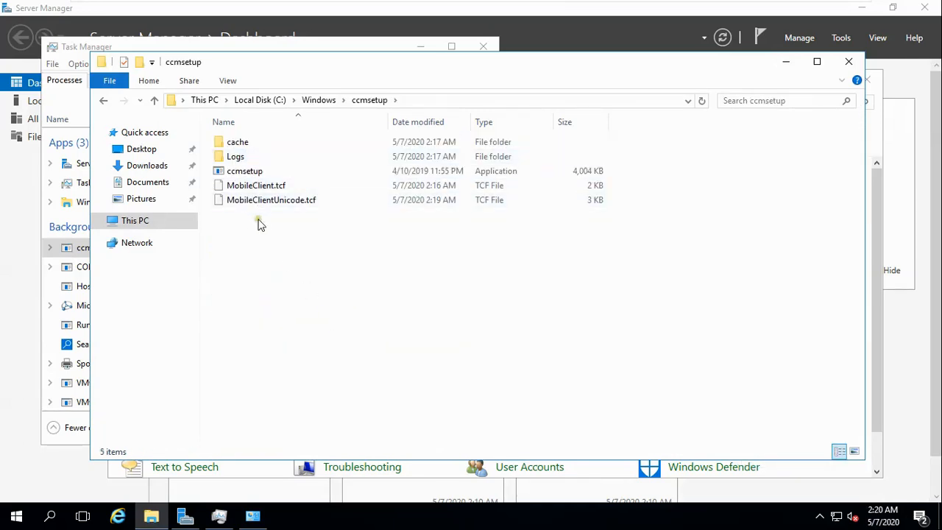
pyautogui.click(227, 519)
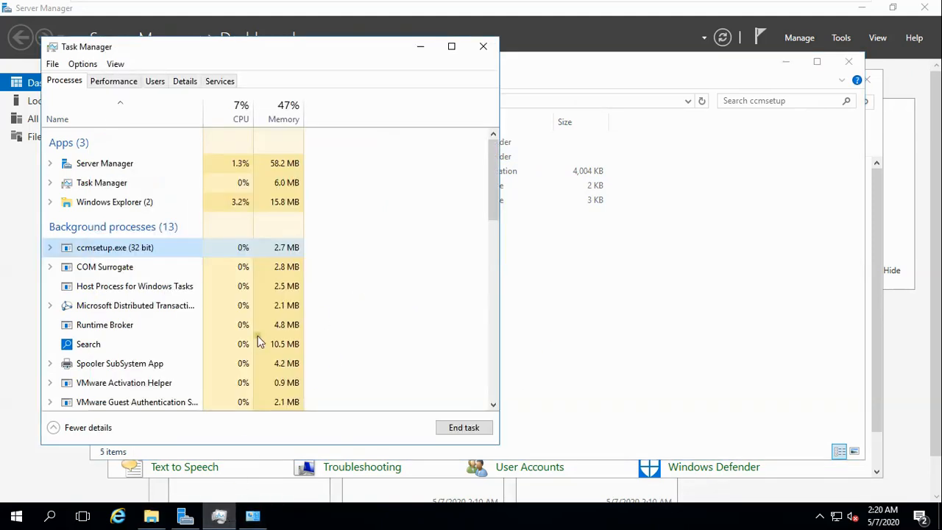
# On the Windows 7 VM, select ccmsetup.exe in the running processes list.
pyautogui.click(751, 12)
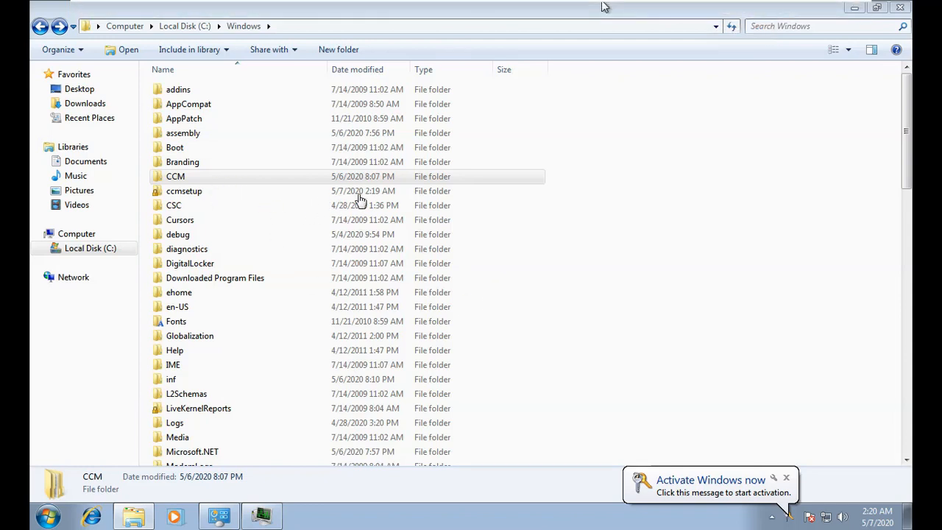
pyautogui.click(261, 515)
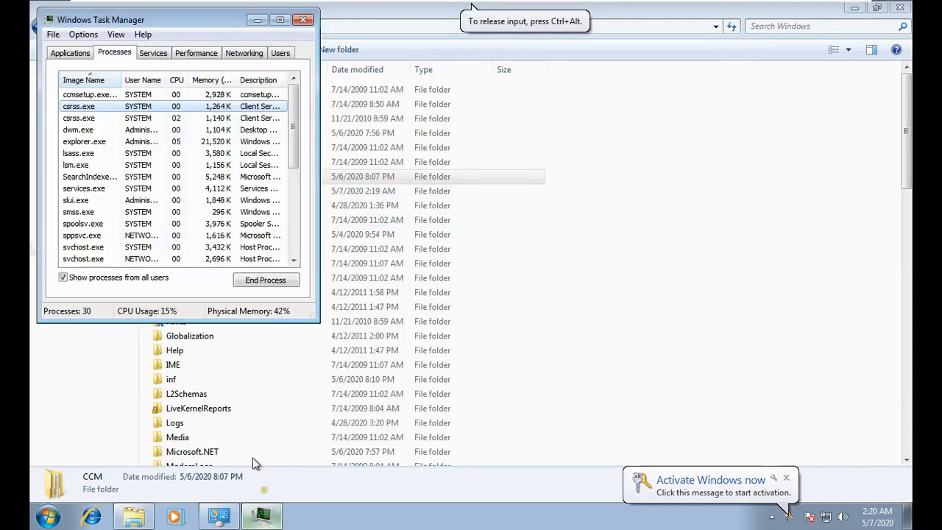
pyautogui.click(92, 97)
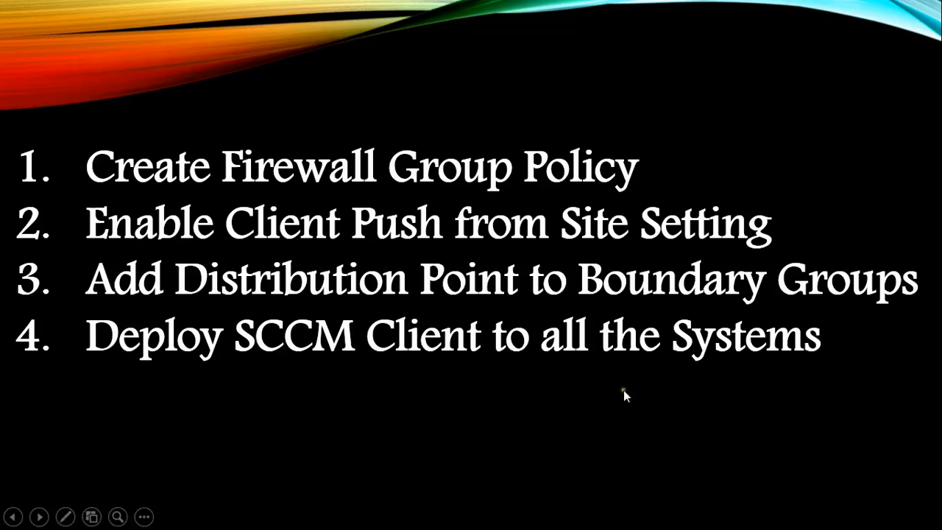
# On the remote Windows 10 desktop, select ccmsetup.exe (32 bit) in Task Manager.
pyautogui.press('super')
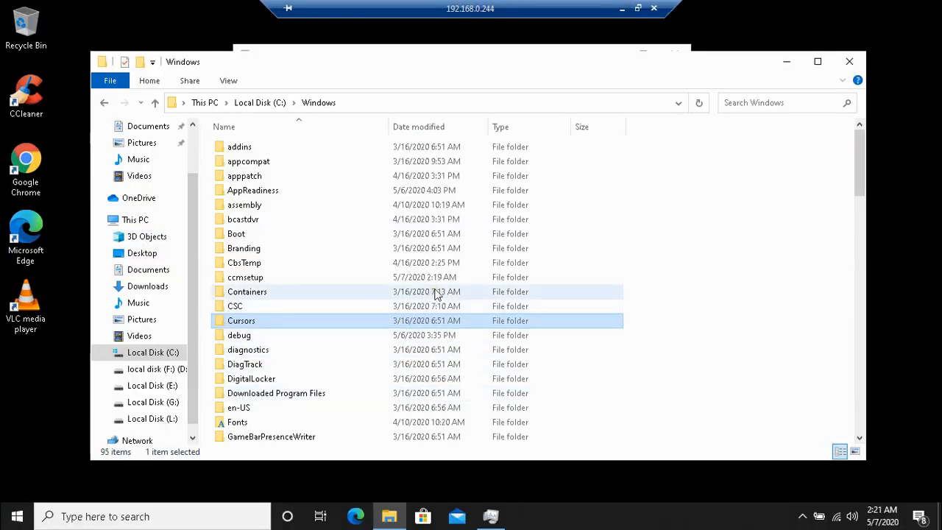
pyautogui.click(435, 279)
pyautogui.click(491, 516)
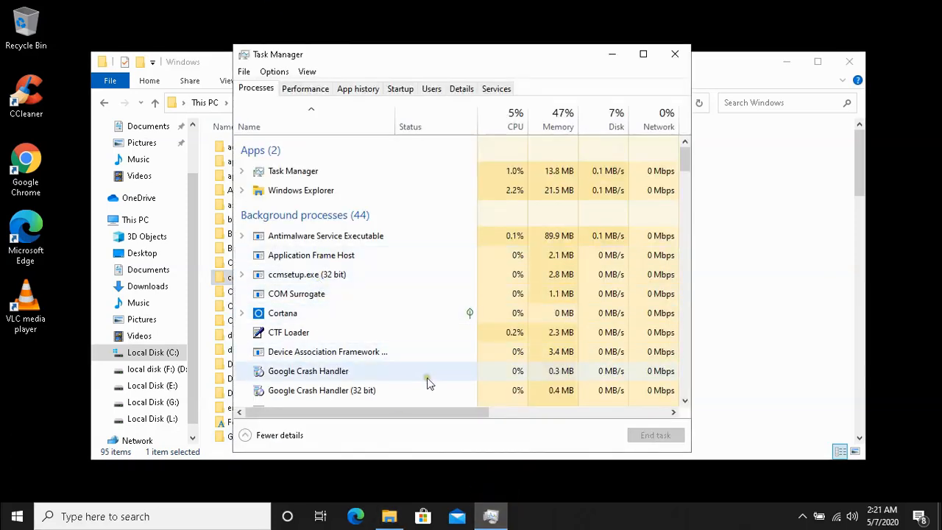
pyautogui.moveTo(684, 156)
pyautogui.mouseDown()
pyautogui.moveTo(681, 238)
pyautogui.moveTo(687, 149)
pyautogui.mouseUp()
pyautogui.click(329, 274)
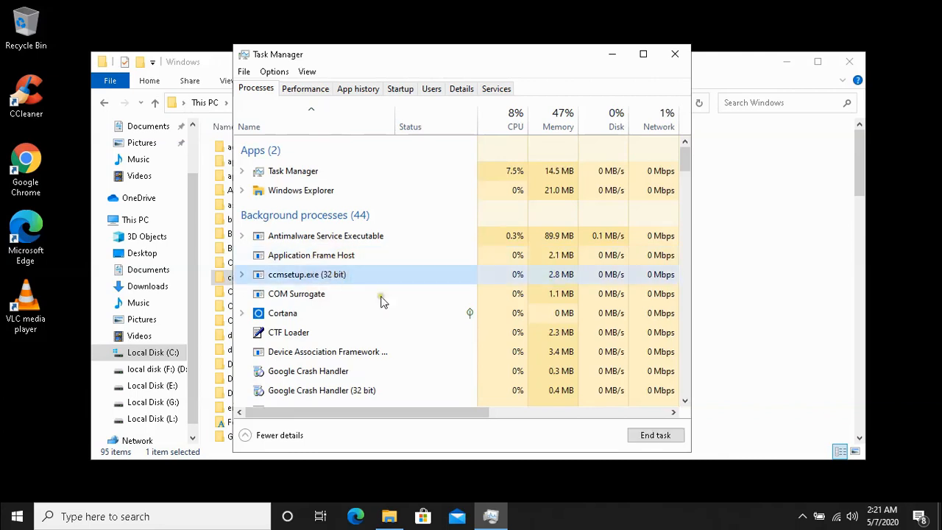
pyautogui.moveTo(671, 8)
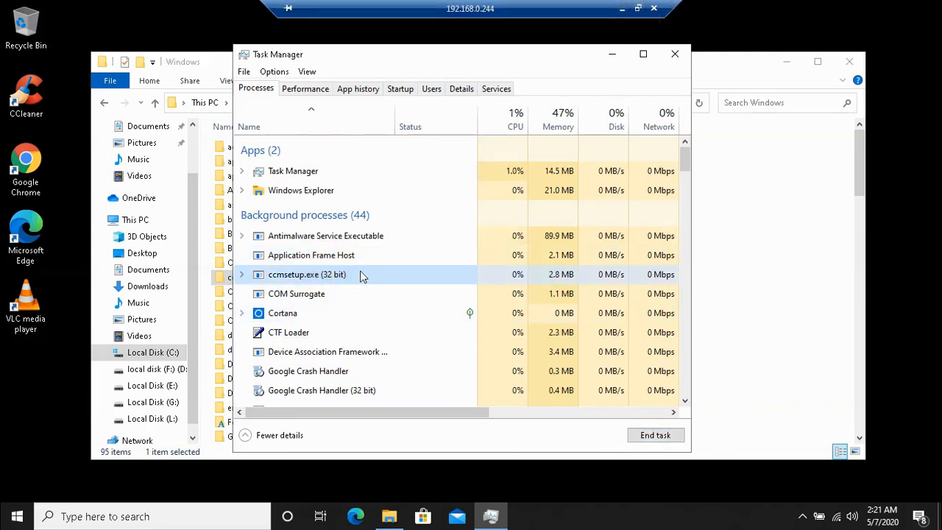
# Open and refresh C:\Windows\ccmsetup showing cache, Logs and MobileClient.tcf, then minimize the remote session.
pyautogui.click(209, 74)
pyautogui.doubleClick(234, 277)
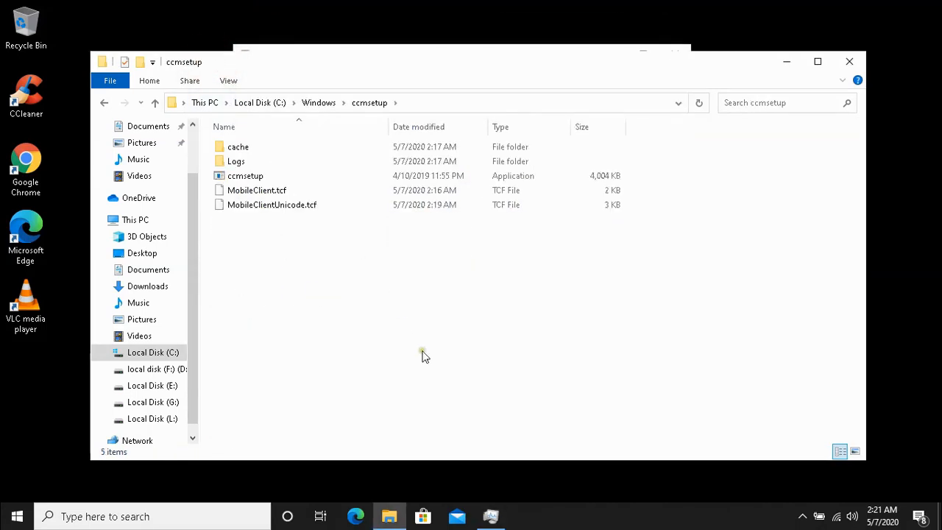
pyautogui.rightClick(423, 356)
pyautogui.click(423, 353)
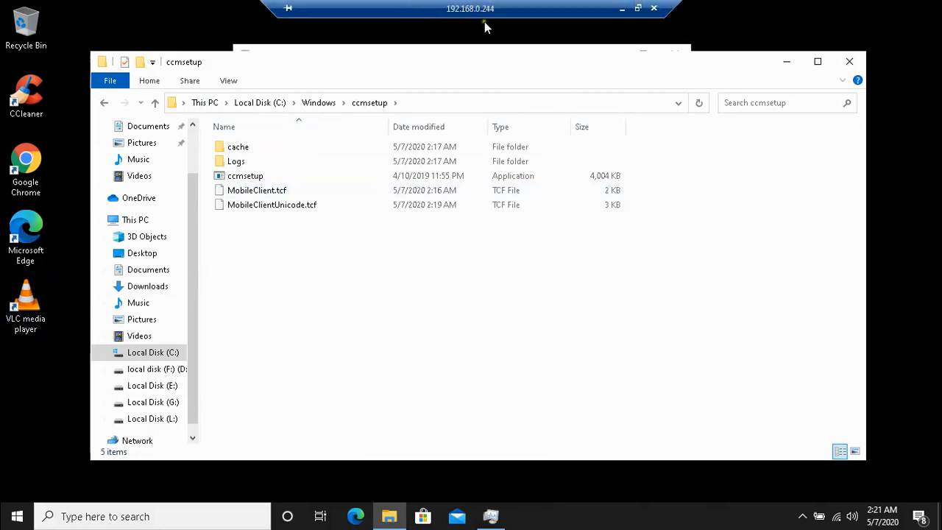
pyautogui.click(635, 22)
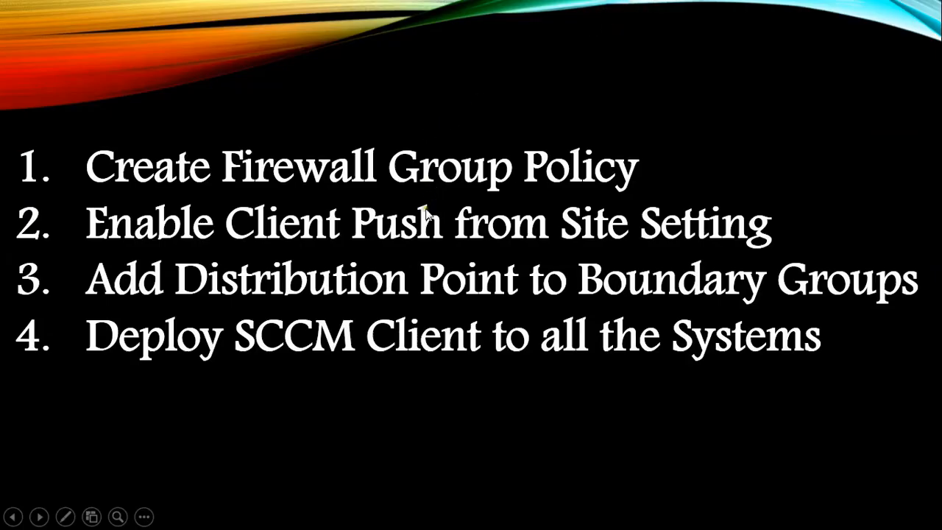
pyautogui.press('super')
# On SCCM-2019, open the Client folder under Microsoft Configuration Manager, answer the permission prompt, and minimize Explorer.
pyautogui.click(401, 515)
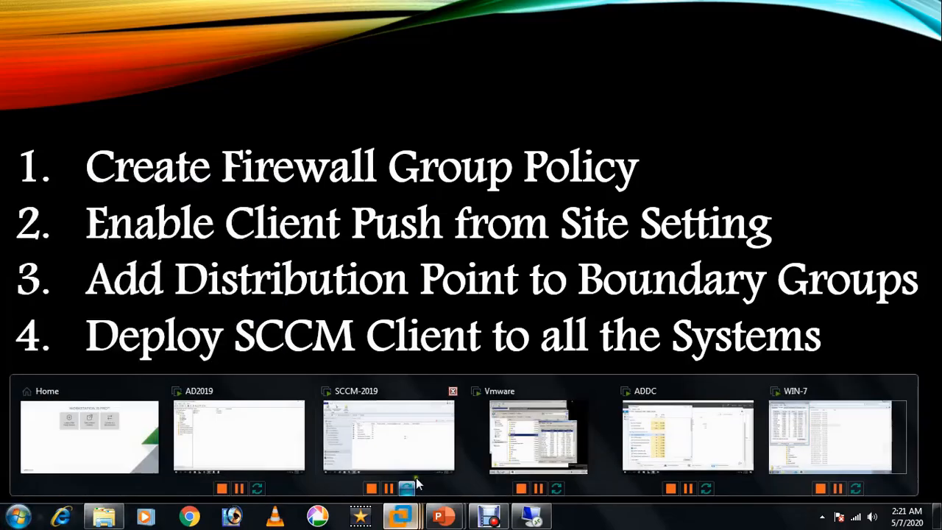
pyautogui.click(358, 396)
pyautogui.moveTo(156, 520)
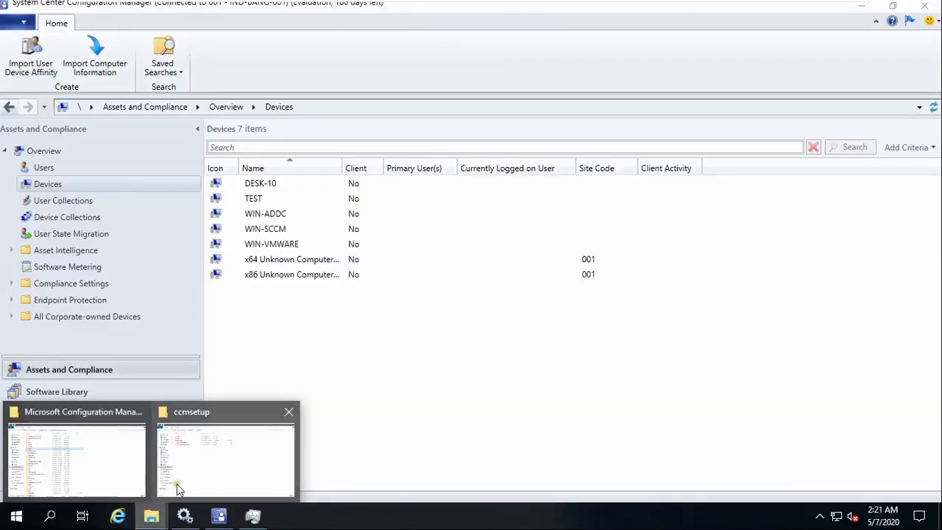
pyautogui.click(110, 471)
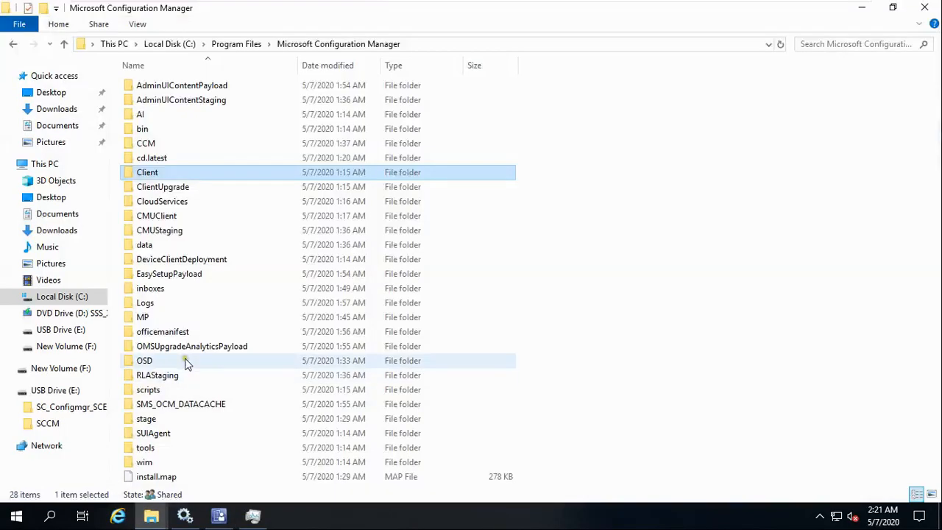
pyautogui.doubleClick(155, 175)
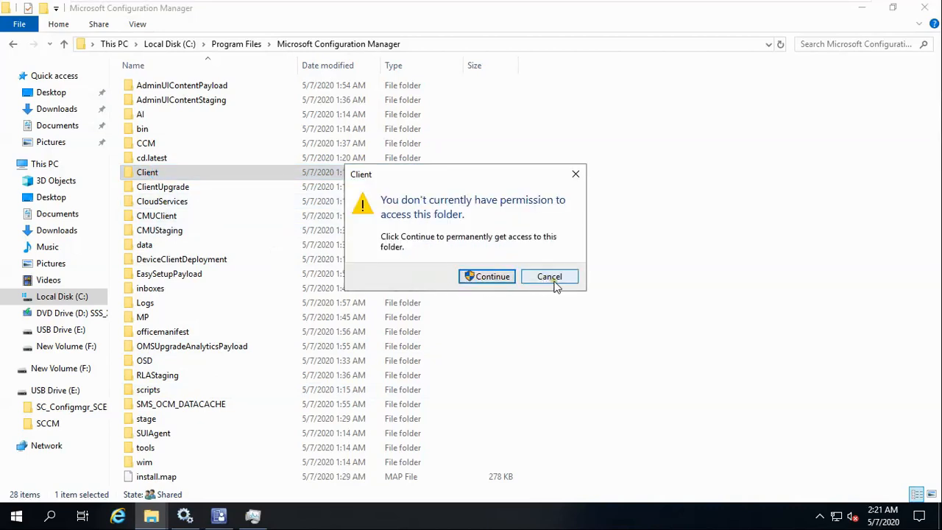
pyautogui.click(491, 278)
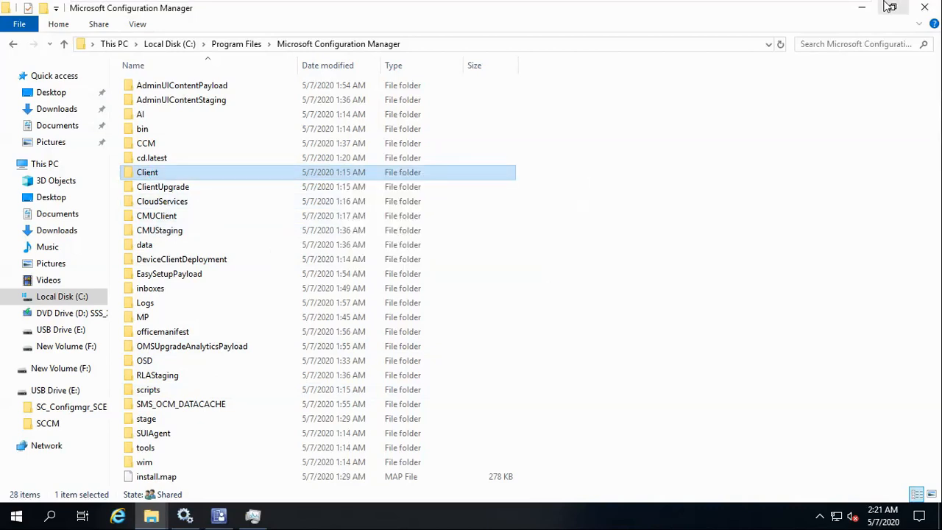
pyautogui.click(862, 8)
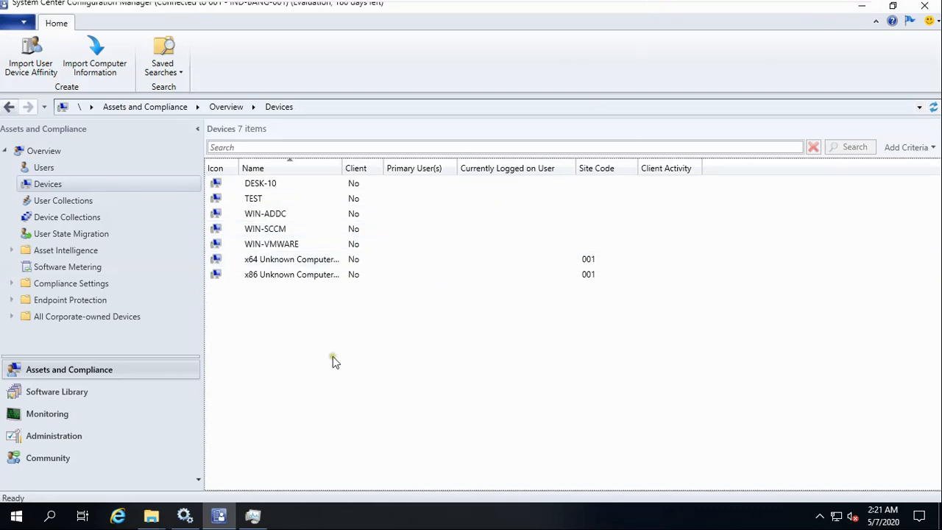
pyautogui.click(49, 185)
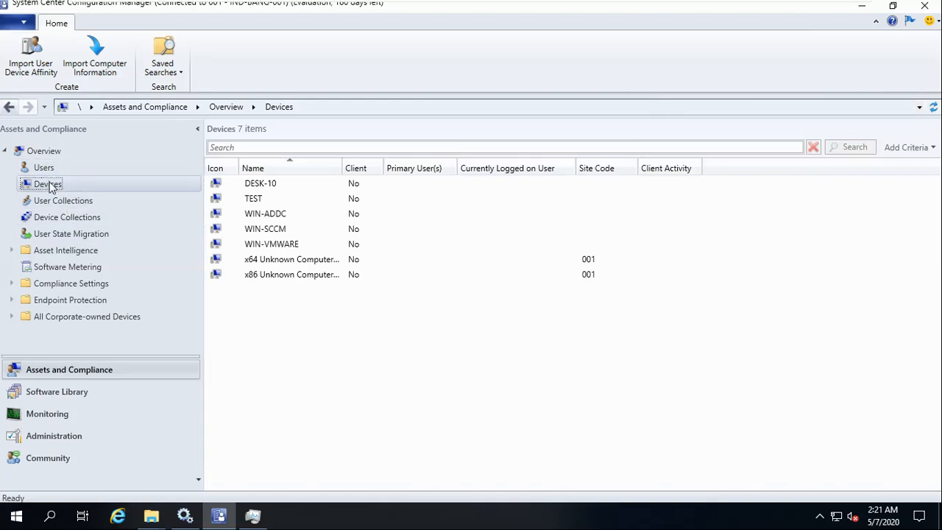
pyautogui.click(59, 203)
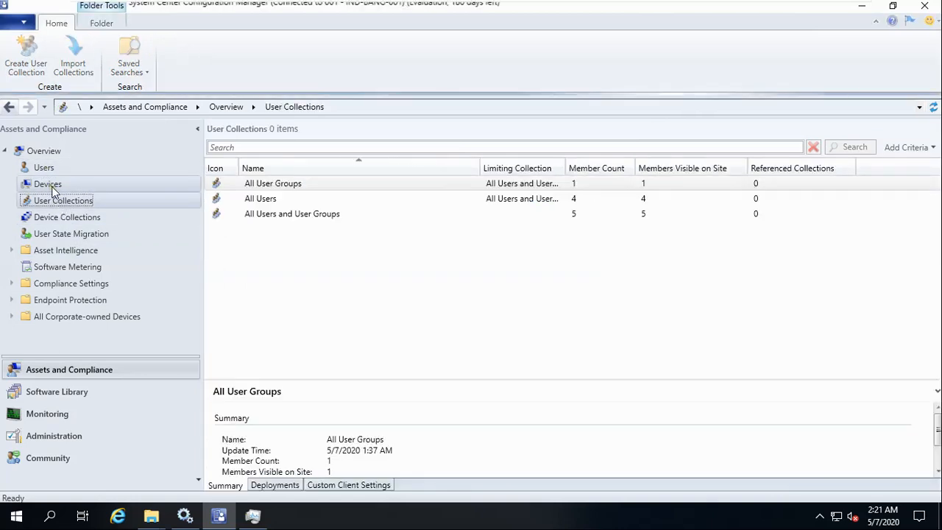
pyautogui.click(52, 188)
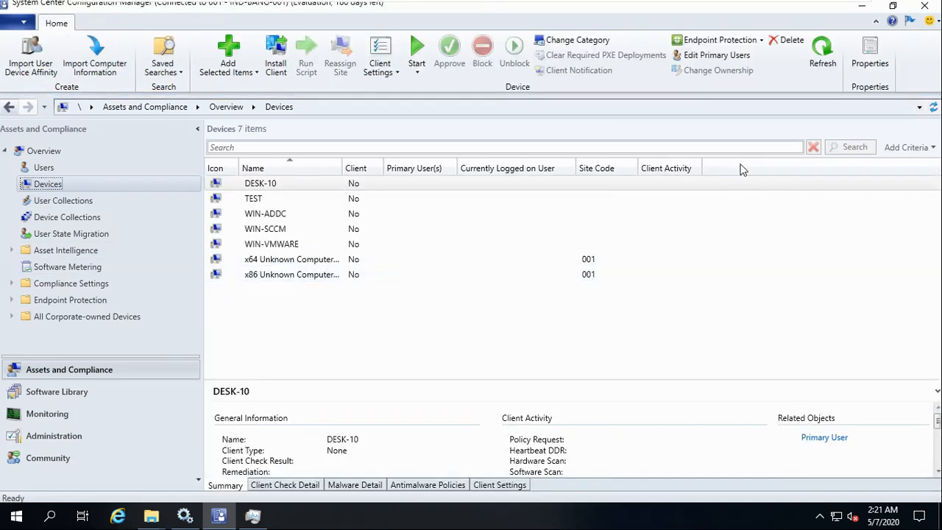
pyautogui.click(825, 48)
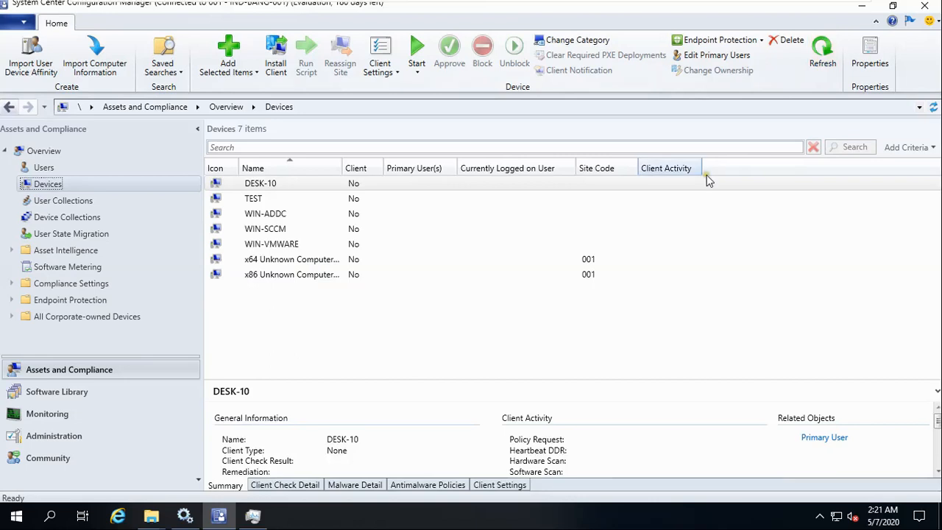
pyautogui.click(218, 187)
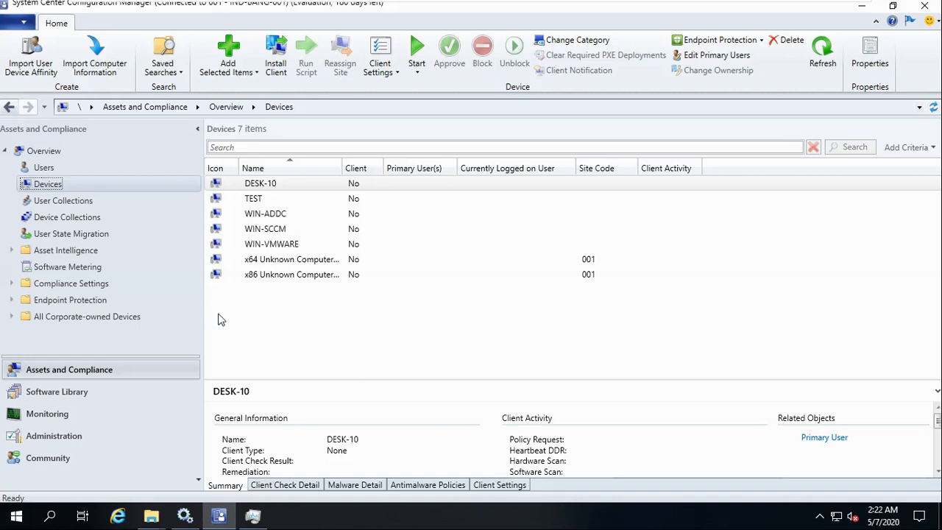
pyautogui.click(49, 168)
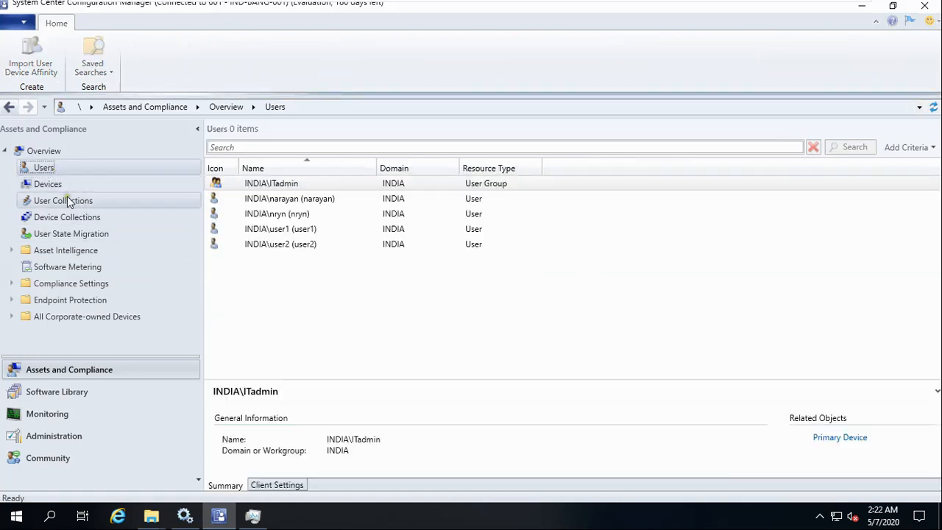
pyautogui.click(47, 187)
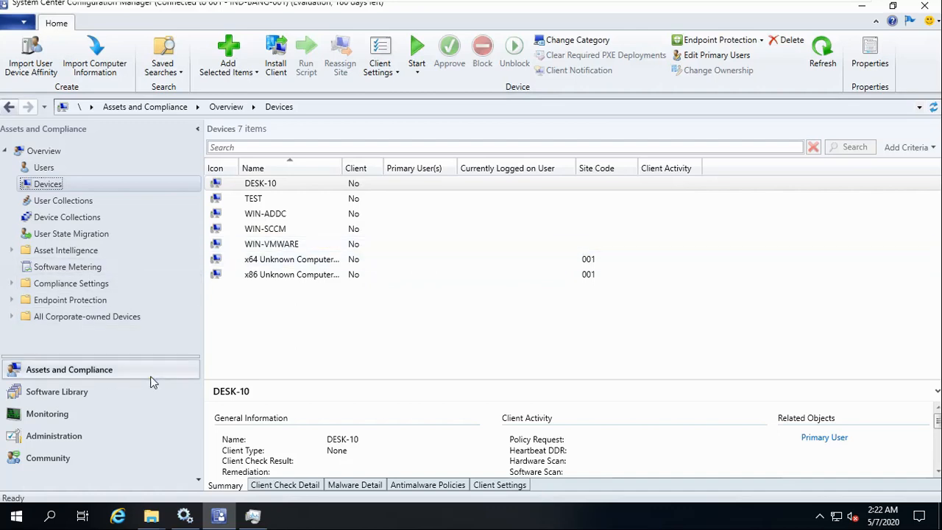
pyautogui.moveTo(731, 5)
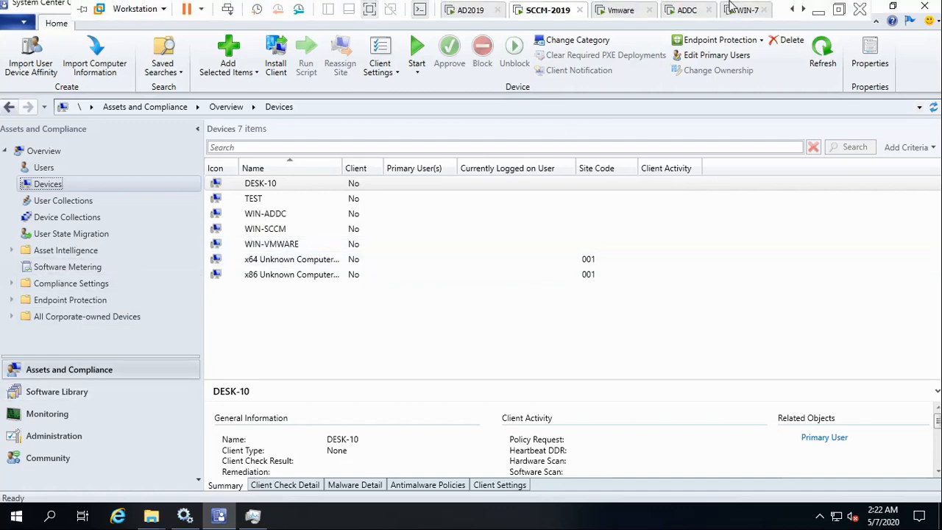
pyautogui.click(854, 7)
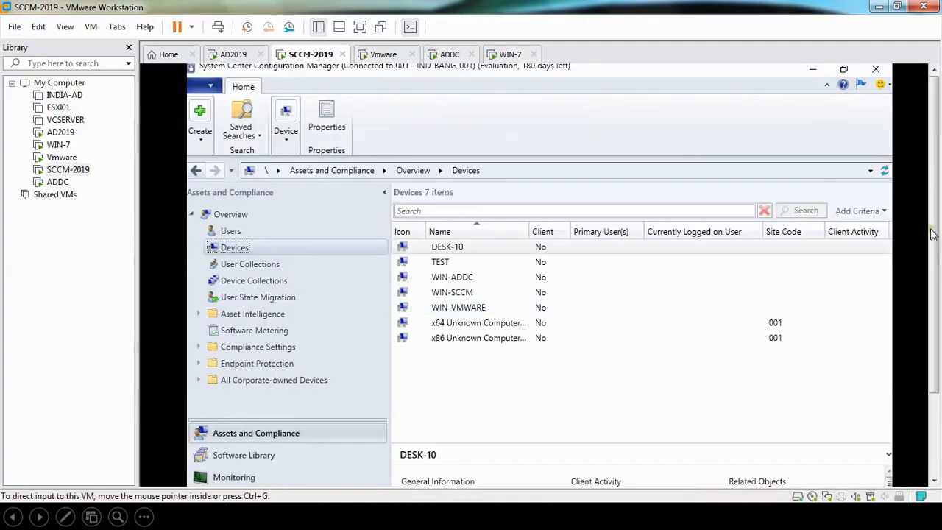
# Restore and maximize the VMware window, then minimize it to reveal the SCCM deployment slide.
pyautogui.click(897, 7)
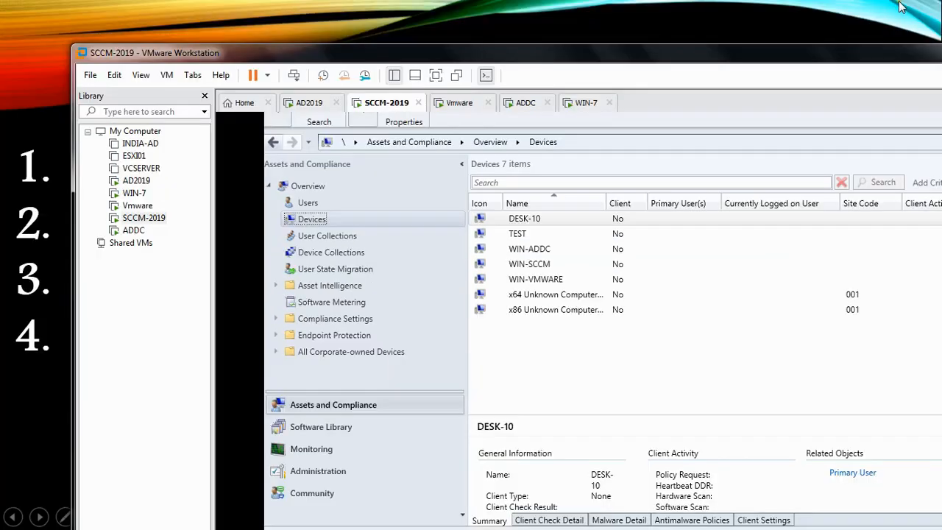
pyautogui.moveTo(670, 53); pyautogui.dragTo(634, 6)
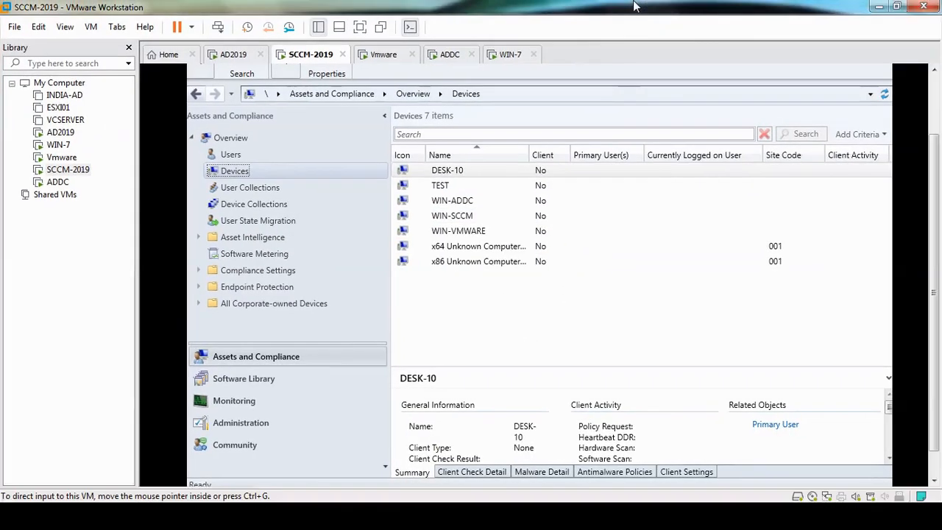
pyautogui.click(640, 526)
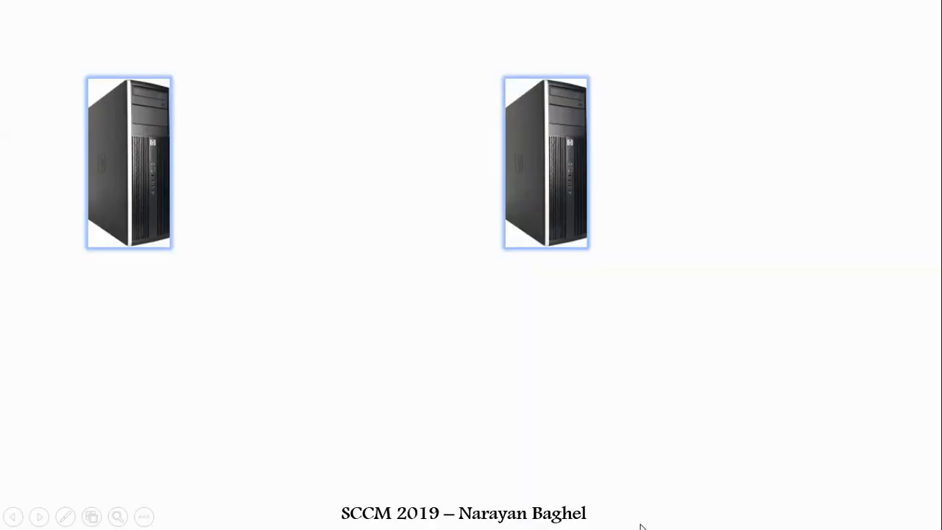
pyautogui.press('super')
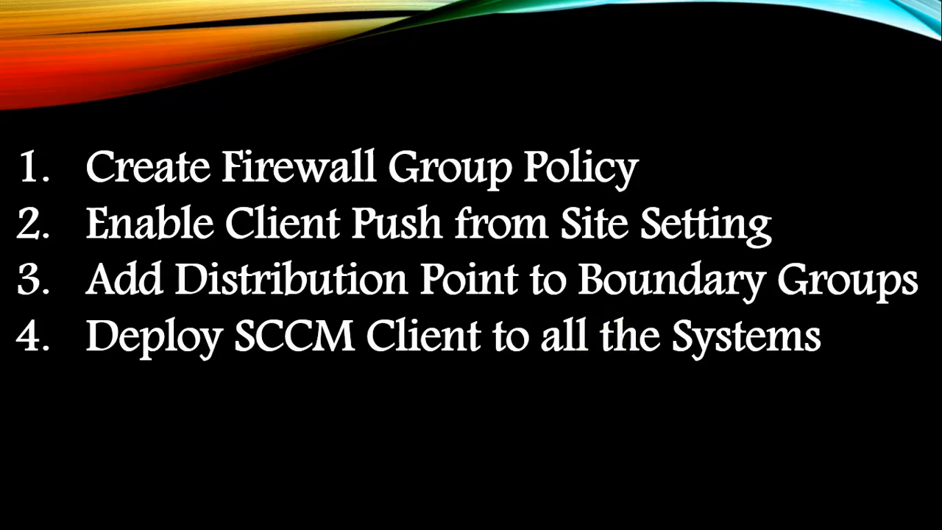
pyautogui.press('super')
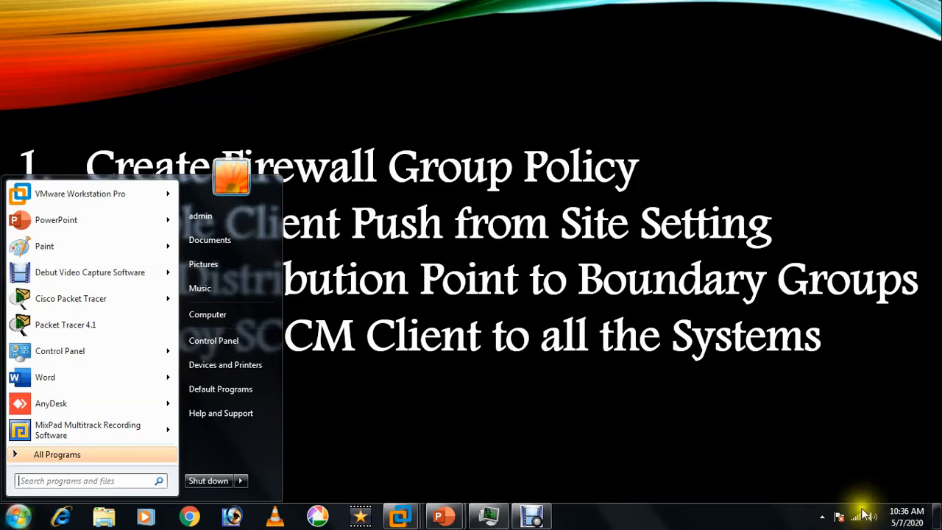
pyautogui.click(402, 517)
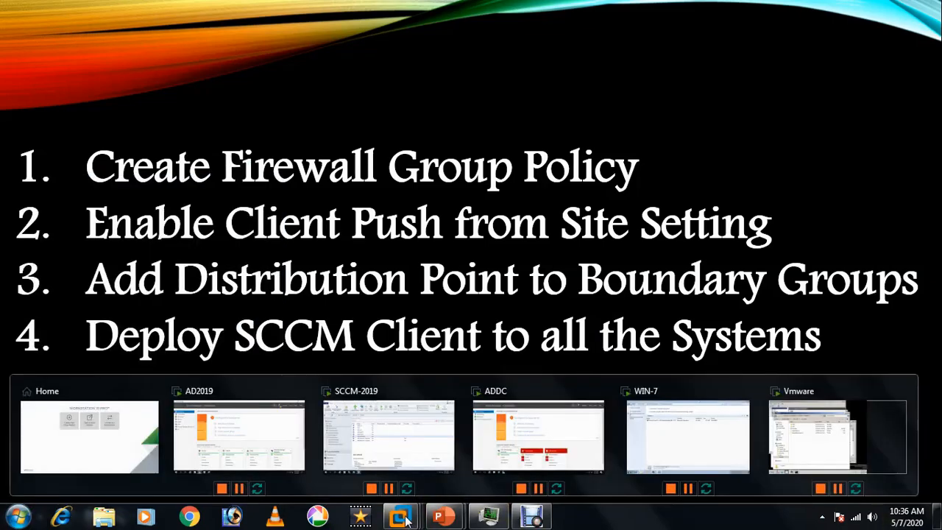
# On AD2019, list WIN-AD, WIN-ADDC, WIN-SCCM and WIN-VMWARE in the 123-IND Server OU.
pyautogui.click(253, 395)
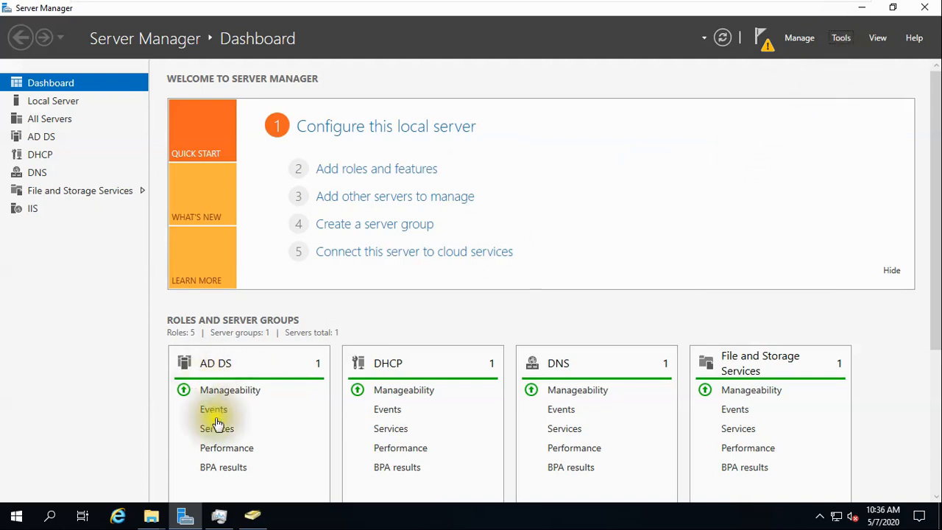
pyautogui.click(252, 517)
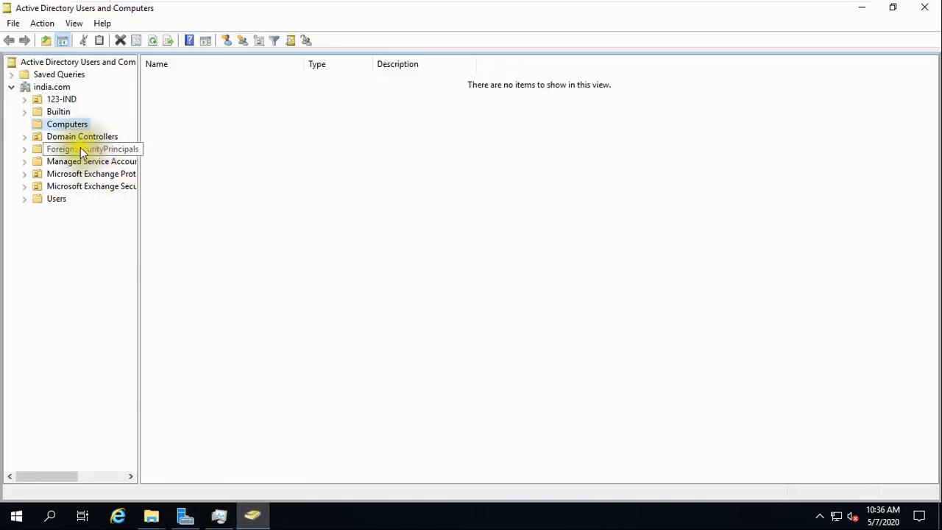
pyautogui.click(25, 100)
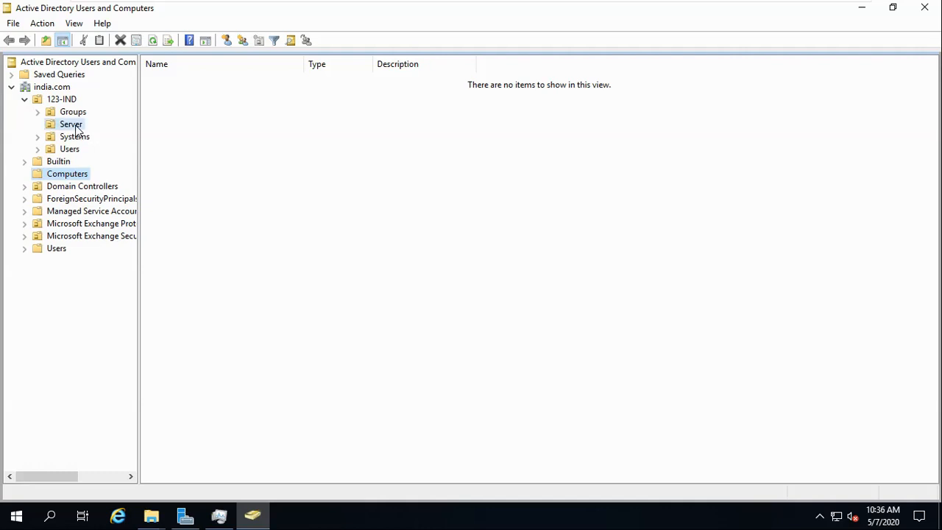
pyautogui.click(75, 127)
pyautogui.click(181, 83)
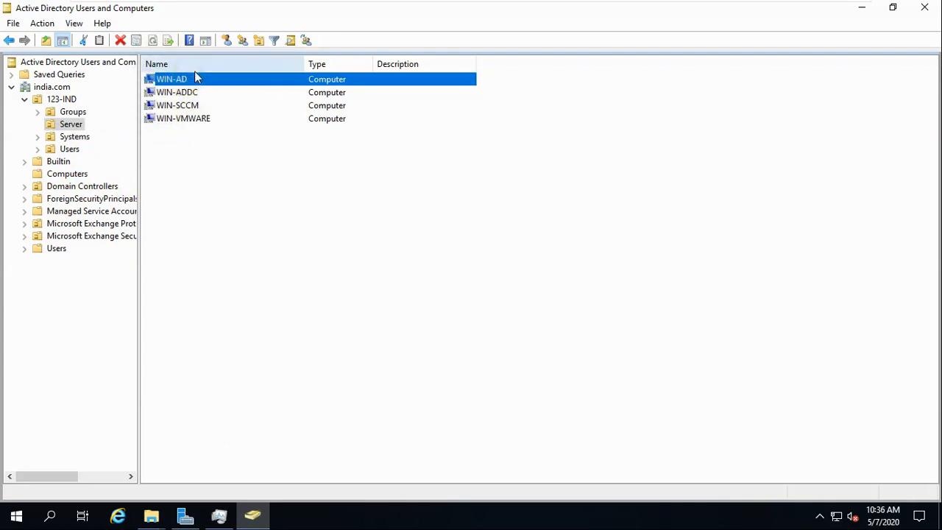
pyautogui.moveTo(626, 4)
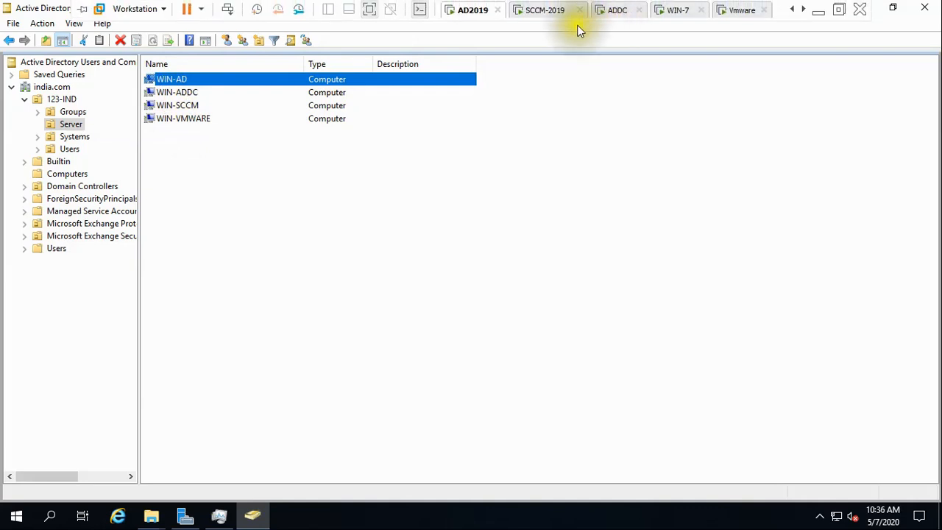
# Refresh Devices on SCCM-2019 to show 8 devices, including WIN-VMWARE, all with Client 'No'.
pyautogui.click(545, 10)
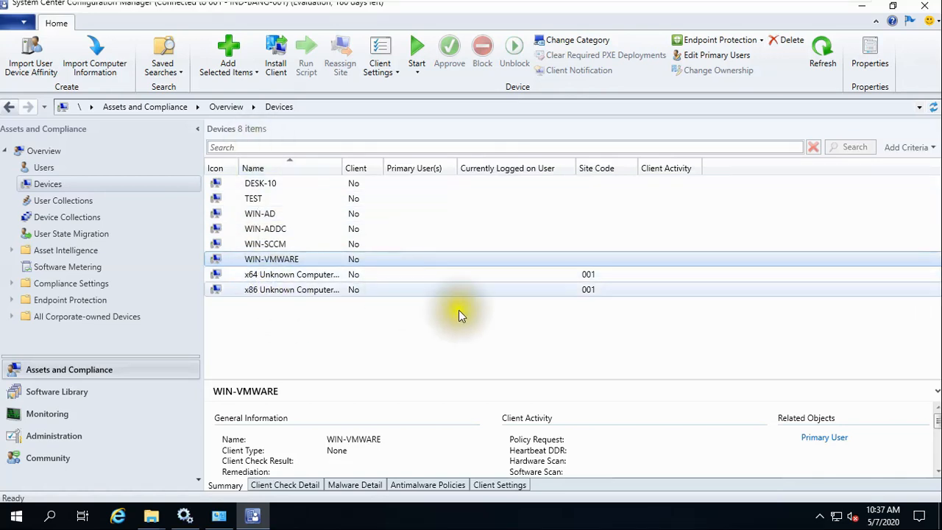
pyautogui.click(825, 57)
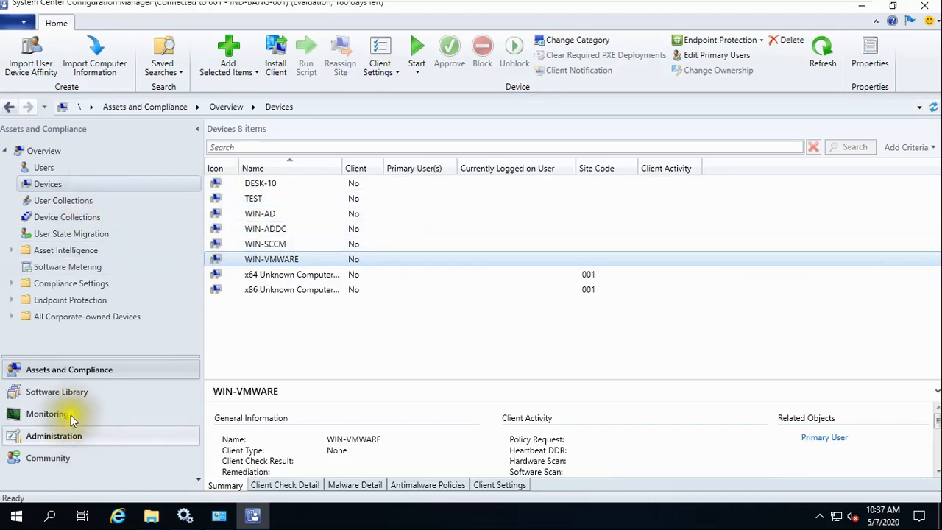
# Under Administration > Hierarchy Configuration > Discovery Methods, run Active Directory Forest Discovery now and confirm Yes.
pyautogui.click(67, 436)
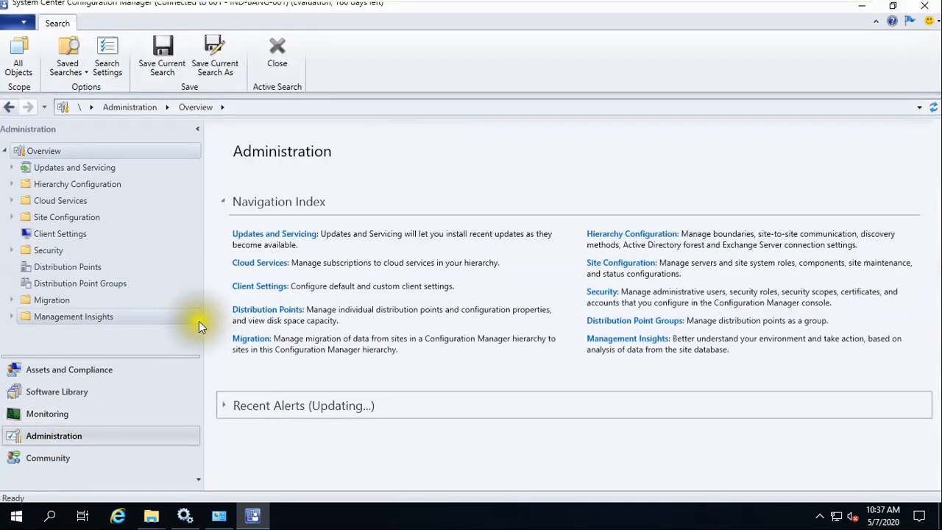
pyautogui.click(72, 171)
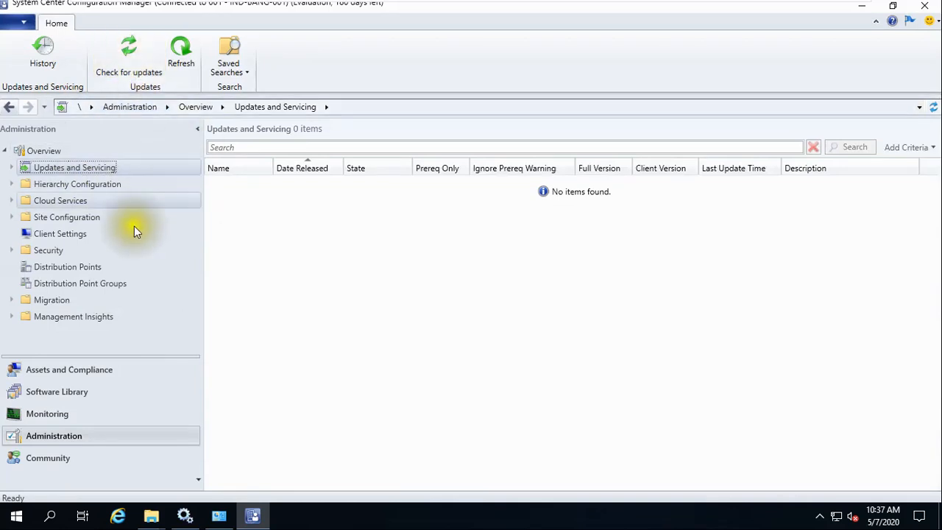
pyautogui.click(72, 184)
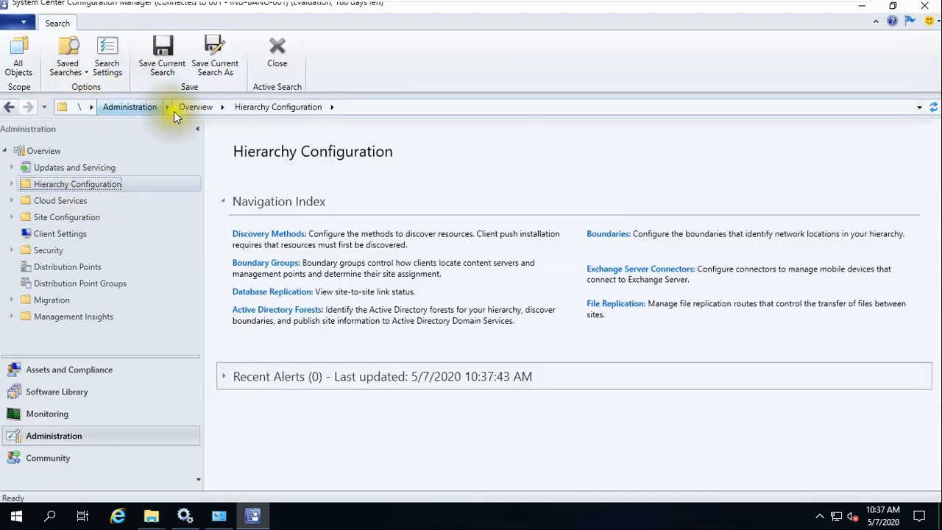
pyautogui.click(12, 184)
pyautogui.click(59, 203)
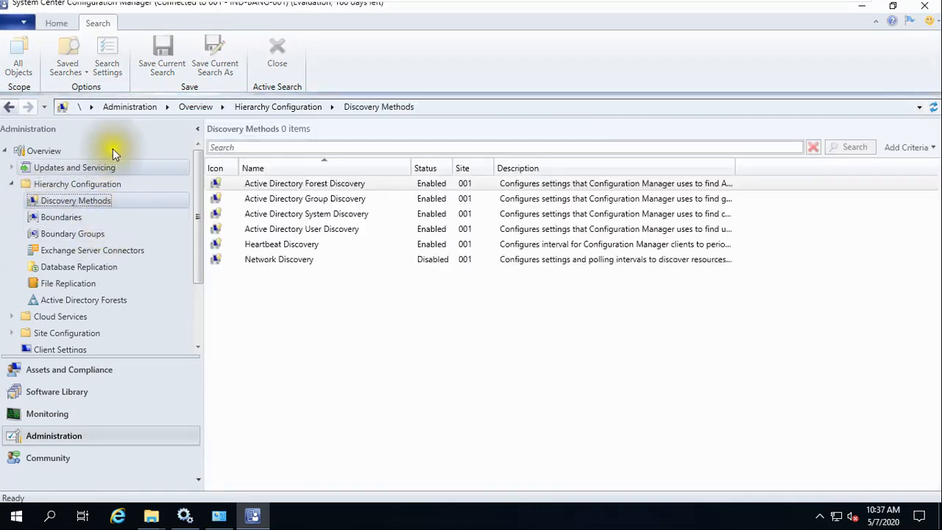
pyautogui.click(92, 70)
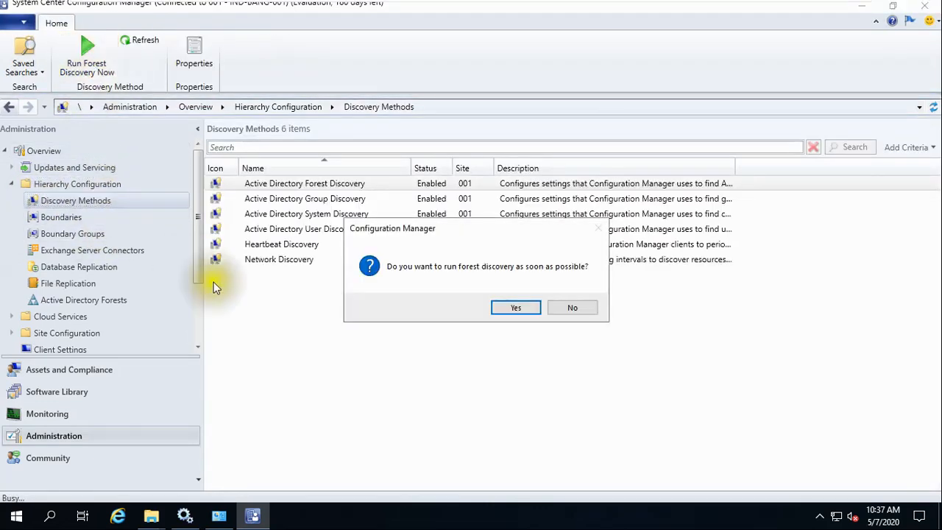
pyautogui.click(516, 308)
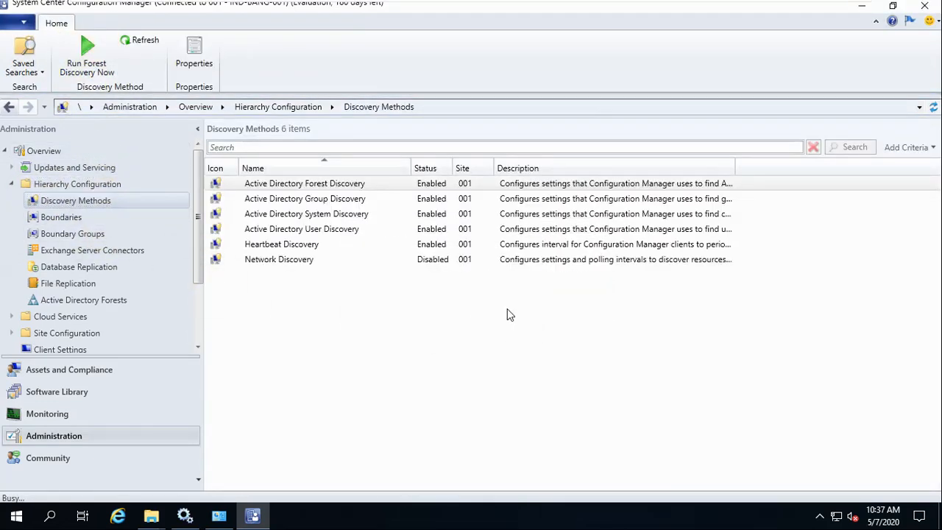
pyautogui.click(91, 372)
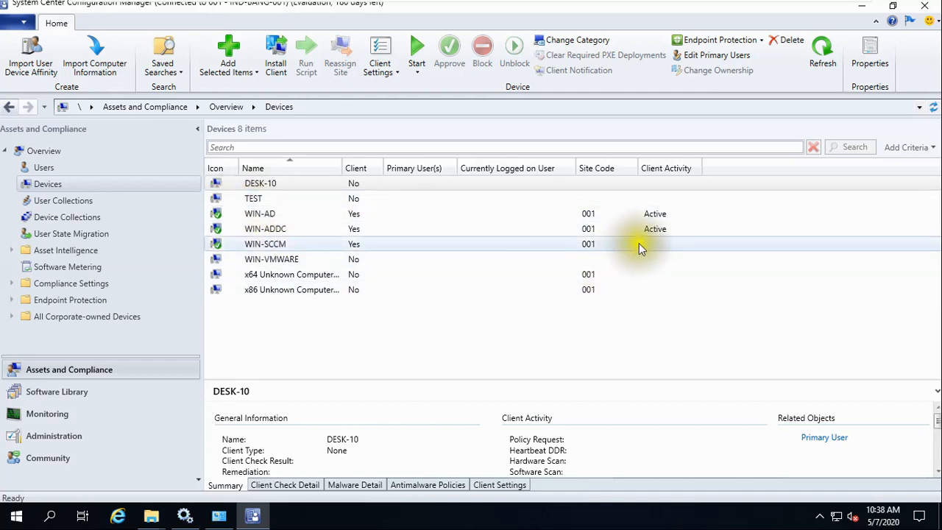
# Confirm the Devices list shows the client installed (Yes) for WIN-AD, WIN-ADDC and WIN-SCCM.
pyautogui.click(651, 229)
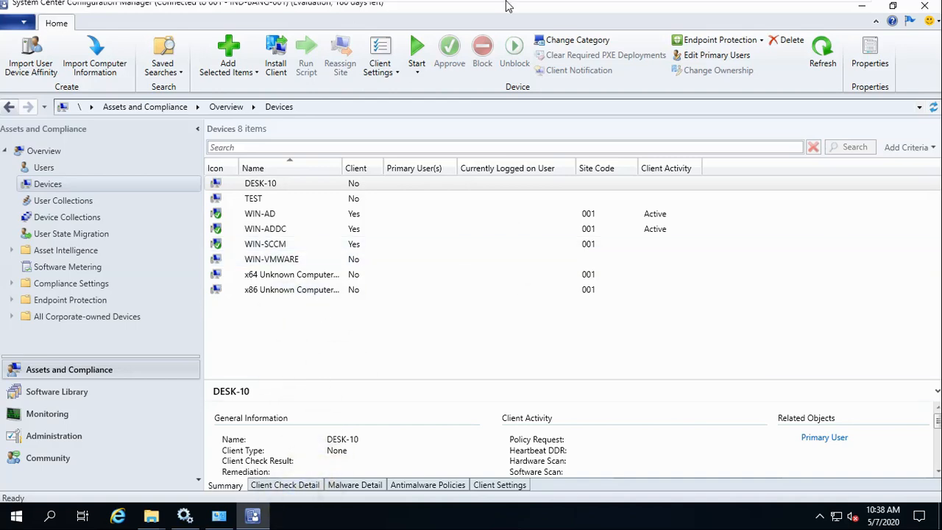
pyautogui.moveTo(507, 6)
pyautogui.click(472, 14)
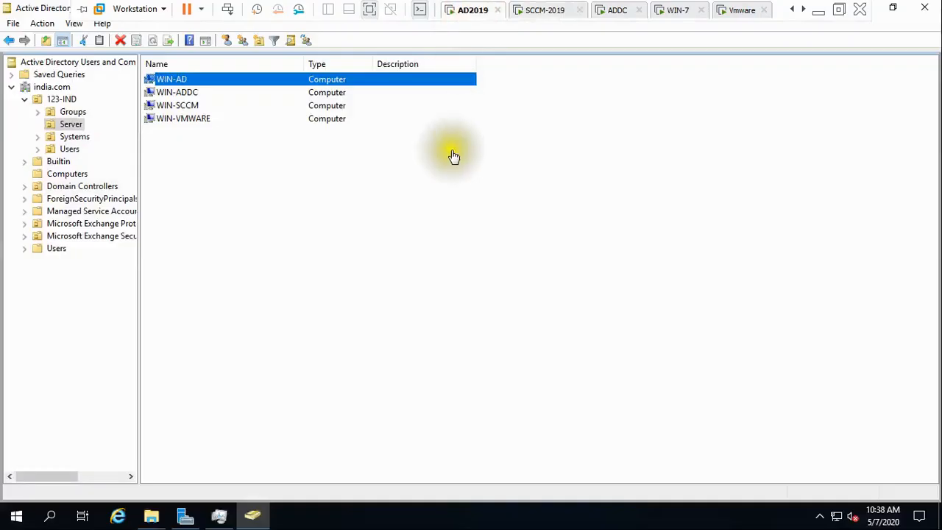
# Bring up C:\Windows\ccmsetup in File Explorer on AD2019 to view the client setup files.
pyautogui.click(151, 516)
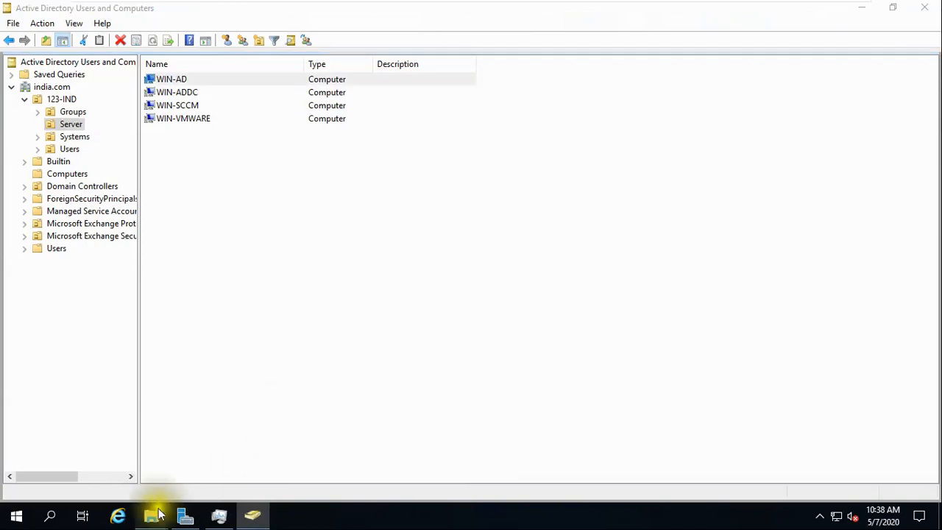
pyautogui.click(196, 481)
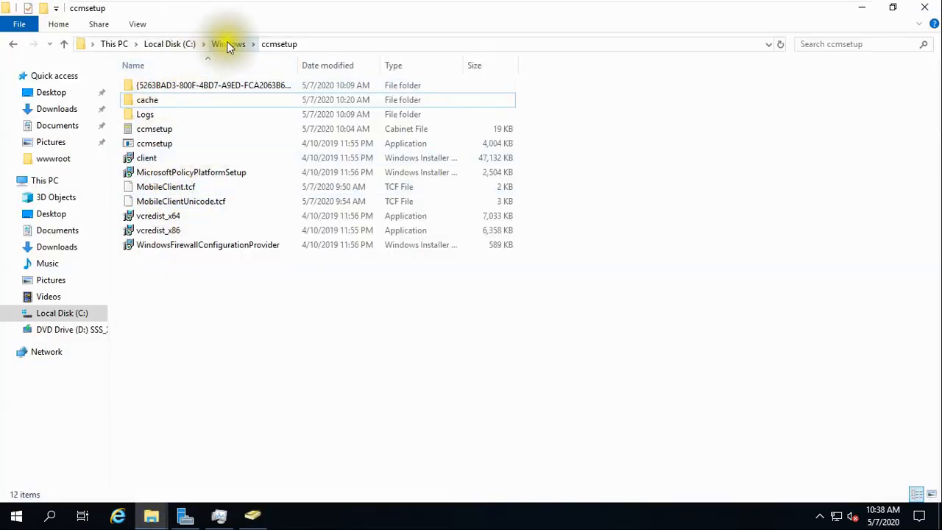
pyautogui.click(229, 45)
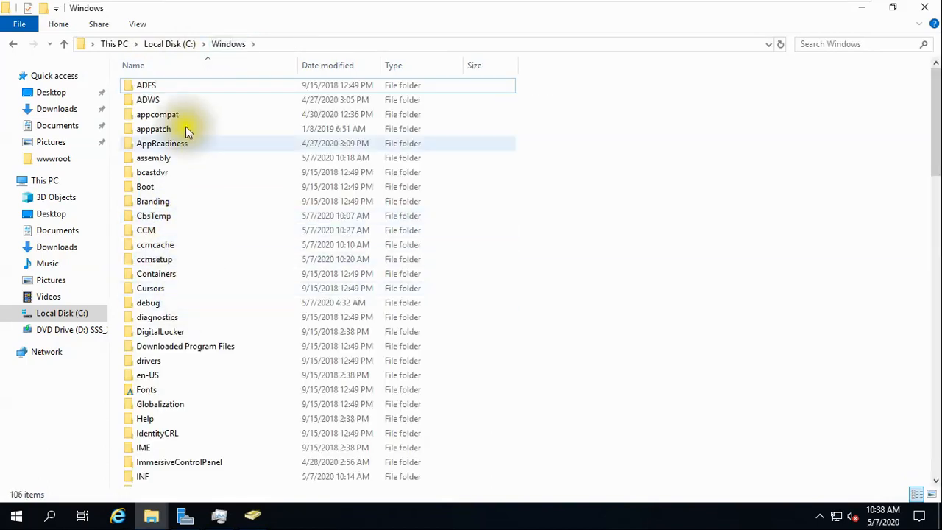
pyautogui.doubleClick(156, 261)
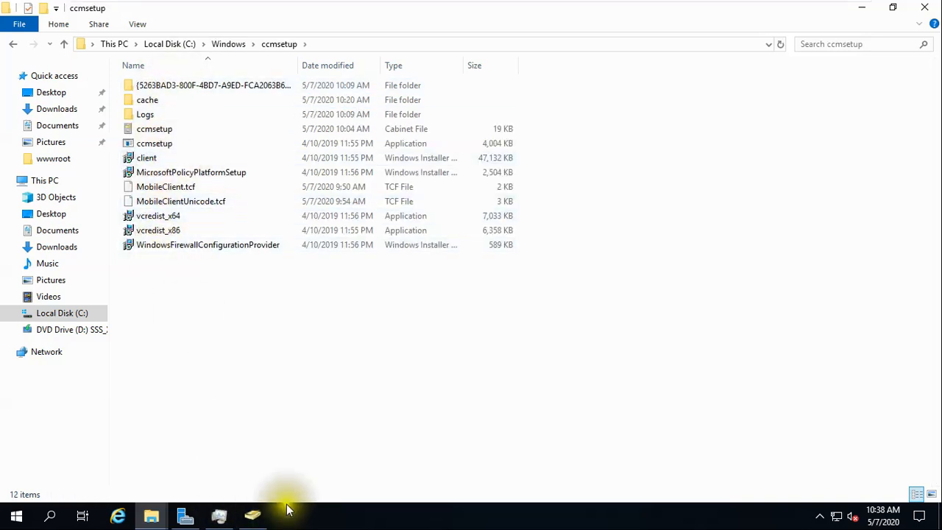
# Launch Control Panel and confirm CcmExec.exe is running in Task Manager.
pyautogui.press('super+r')
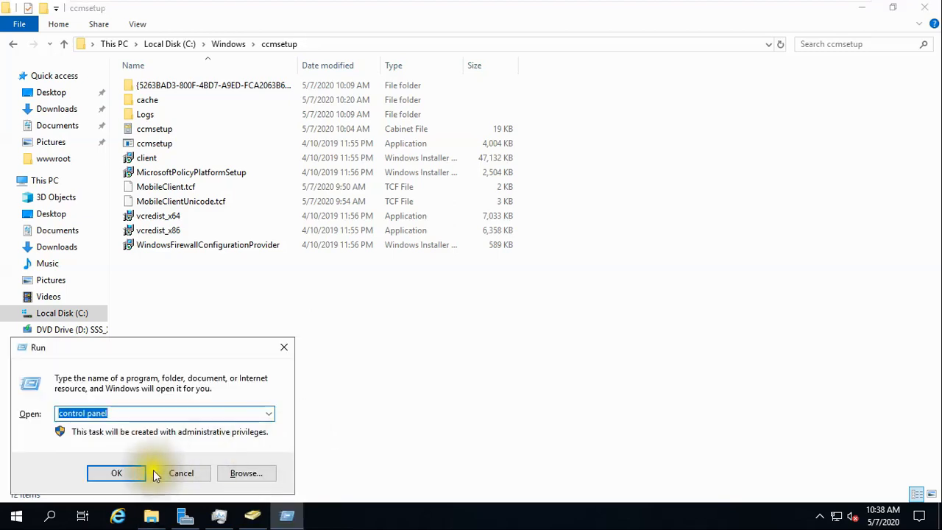
pyautogui.click(114, 472)
pyautogui.rightClick(489, 519)
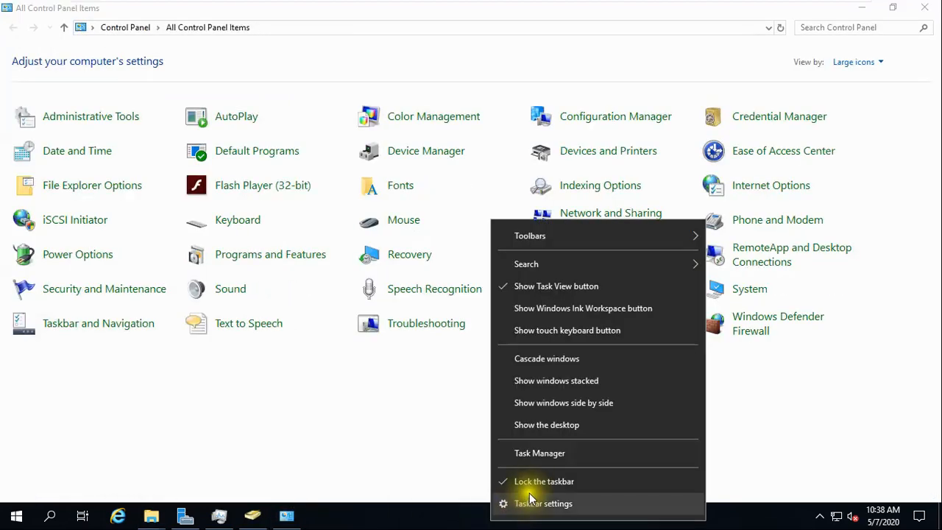
pyautogui.click(532, 453)
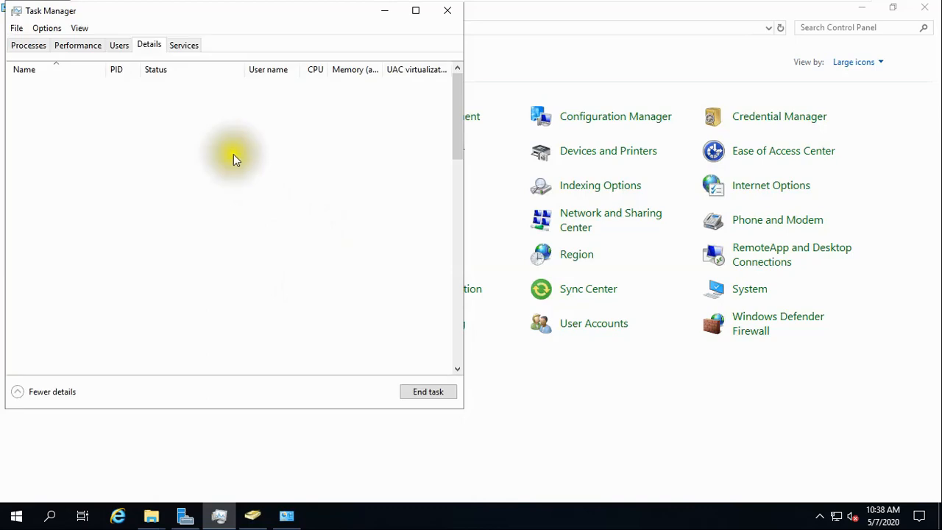
pyautogui.click(56, 97)
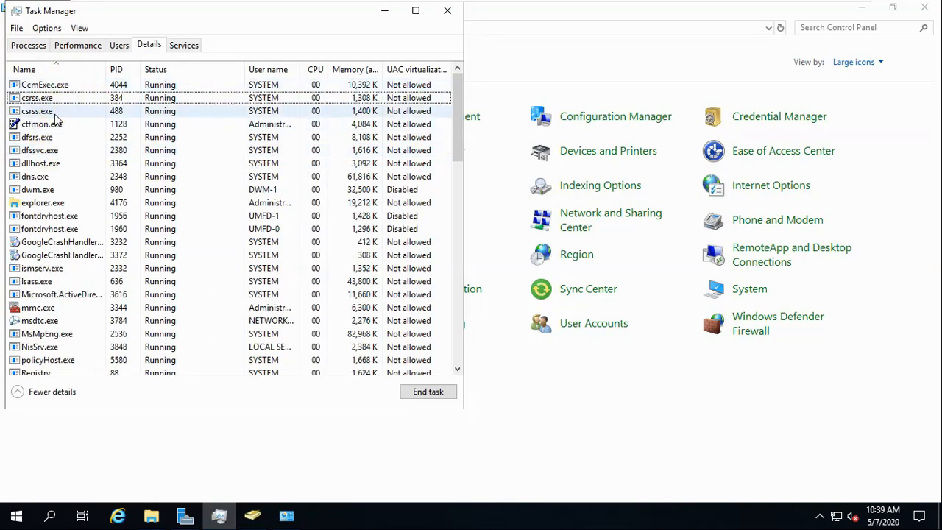
pyautogui.click(452, 17)
# On WIN-VMWARE, refresh the ccmsetup folder and find ccmsetup.exe running in Task Manager.
pyautogui.click(744, 8)
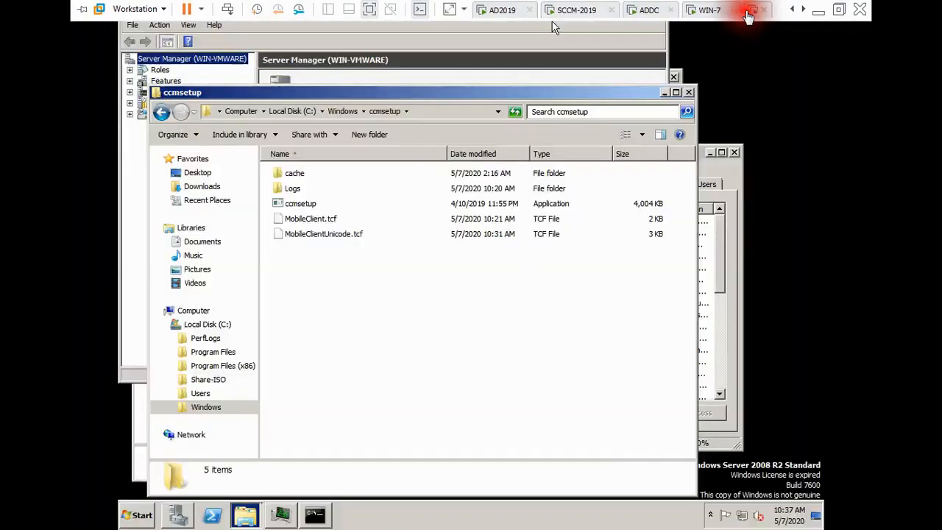
pyautogui.rightClick(474, 351)
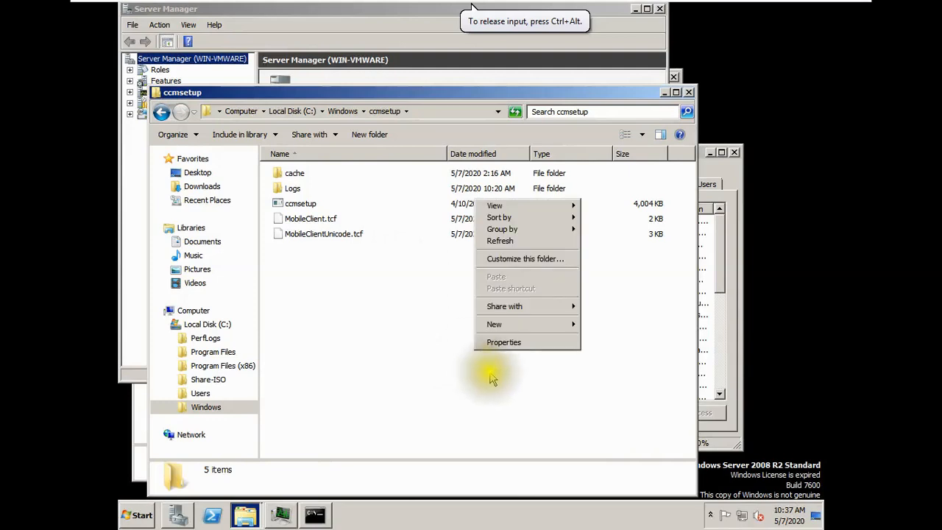
pyautogui.click(500, 240)
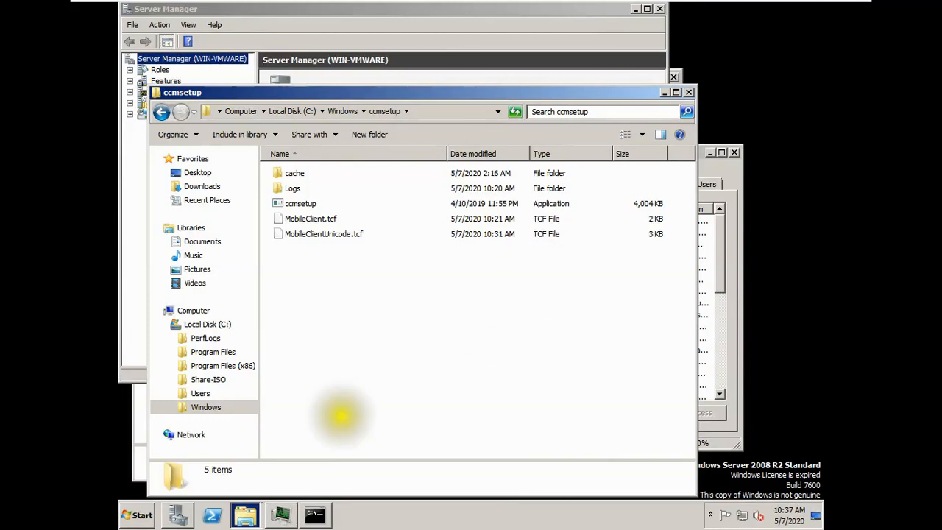
pyautogui.click(283, 515)
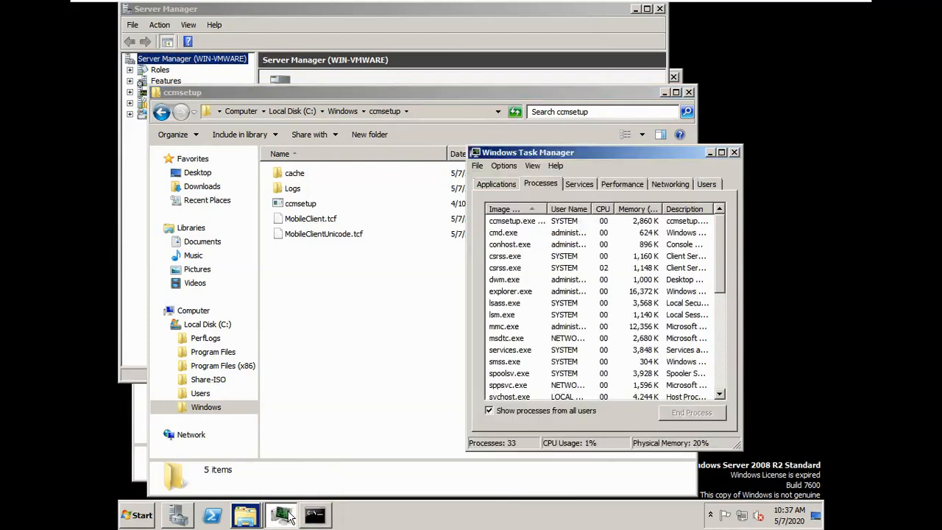
pyautogui.click(526, 221)
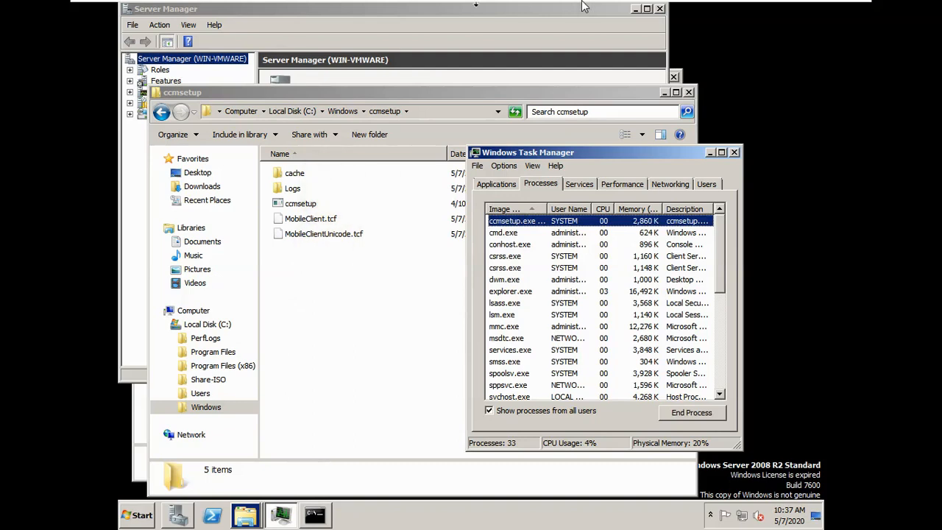
# Back on AD2019, review its 12-item ccmsetup folder and bring All Control Panel Items forward.
pyautogui.click(492, 9)
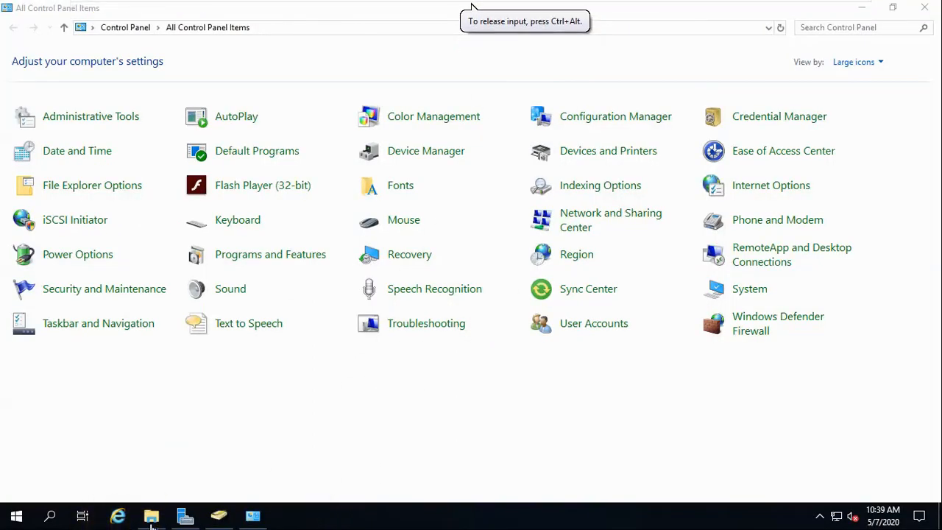
pyautogui.moveTo(150, 523)
pyautogui.click(213, 456)
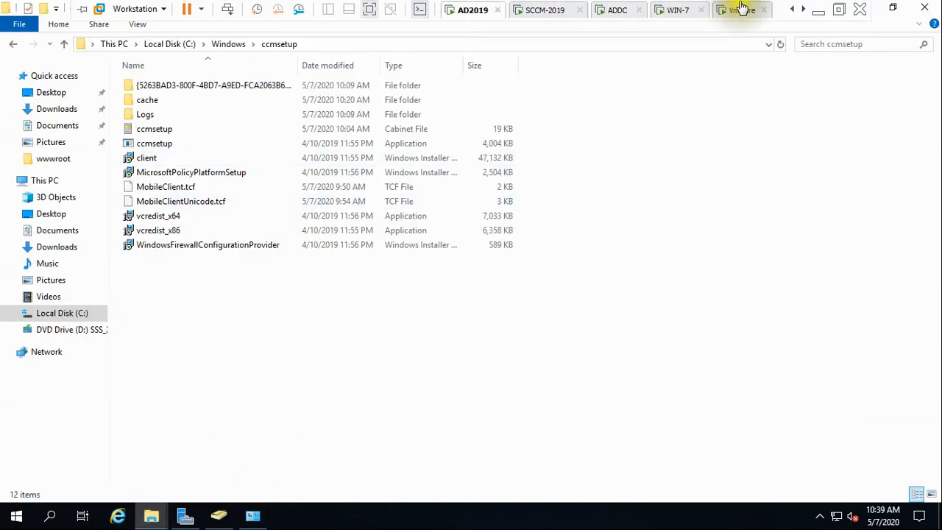
pyautogui.click(740, 8)
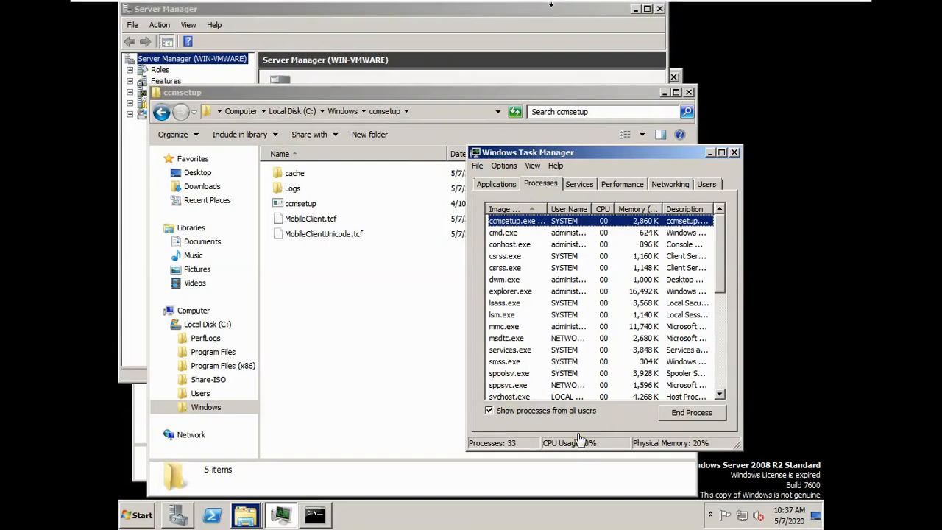
pyautogui.click(496, 8)
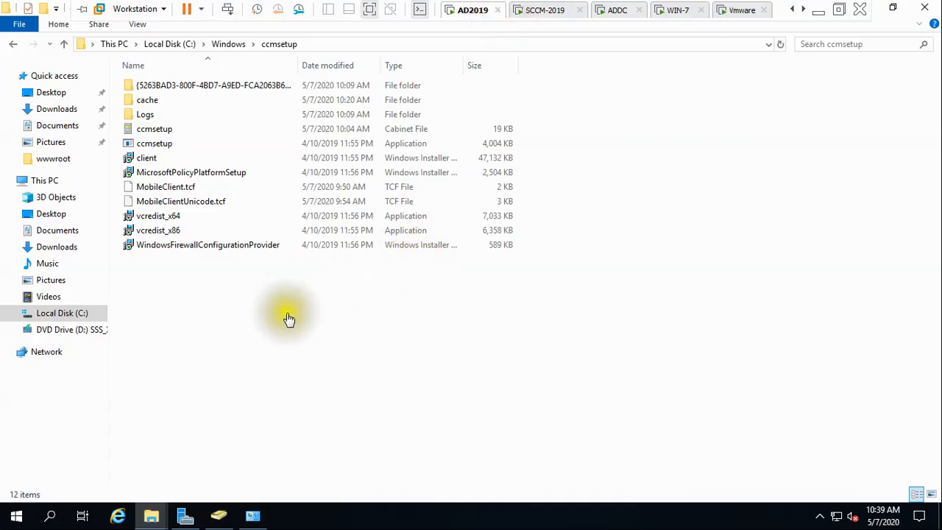
pyautogui.click(253, 516)
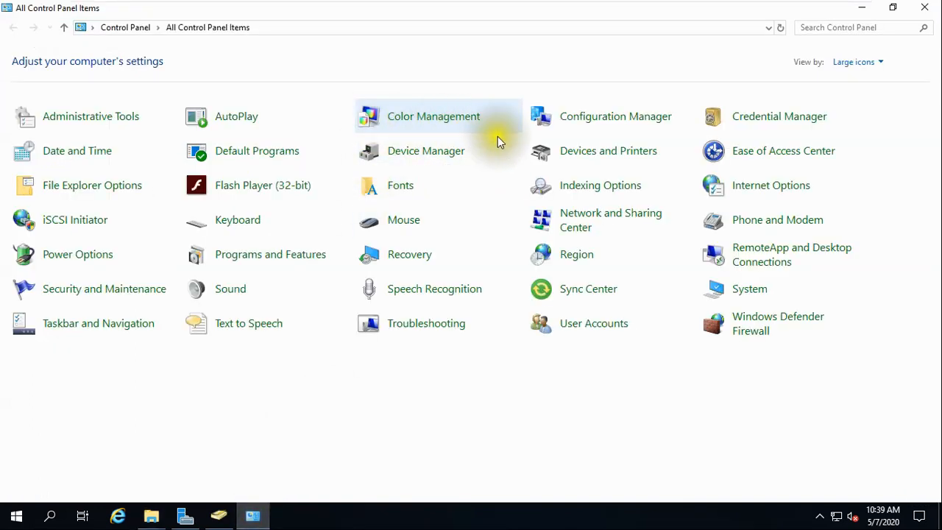
# Open AD2019's Configuration Manager client properties and review site code, connection type and management point.
pyautogui.click(624, 125)
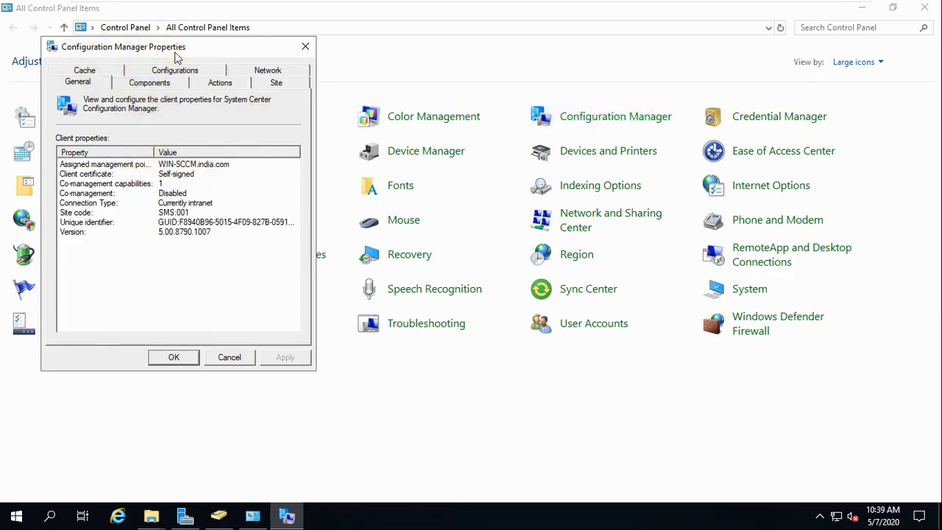
pyautogui.click(180, 213)
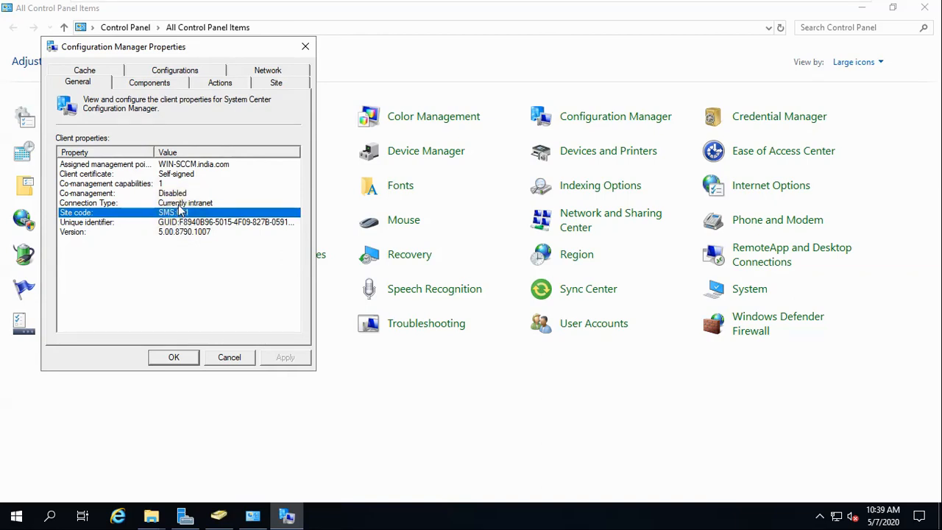
pyautogui.click(179, 203)
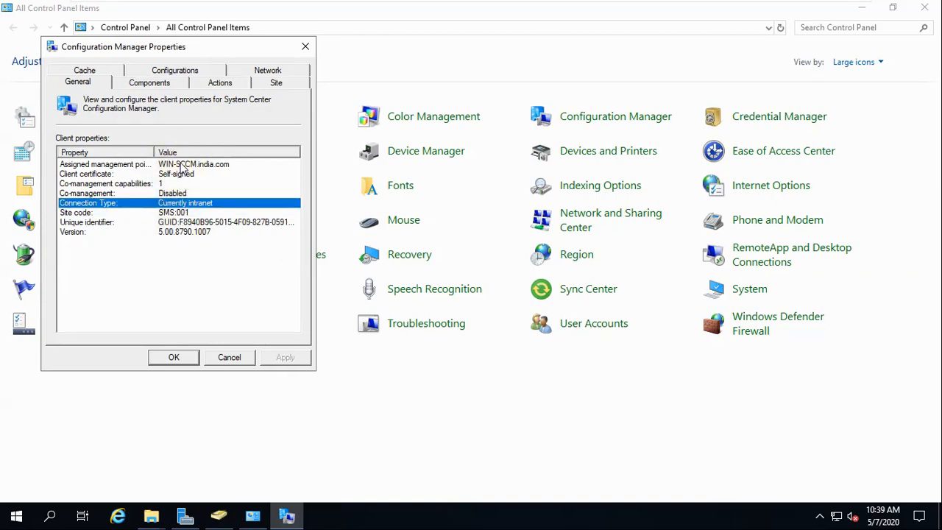
pyautogui.click(181, 165)
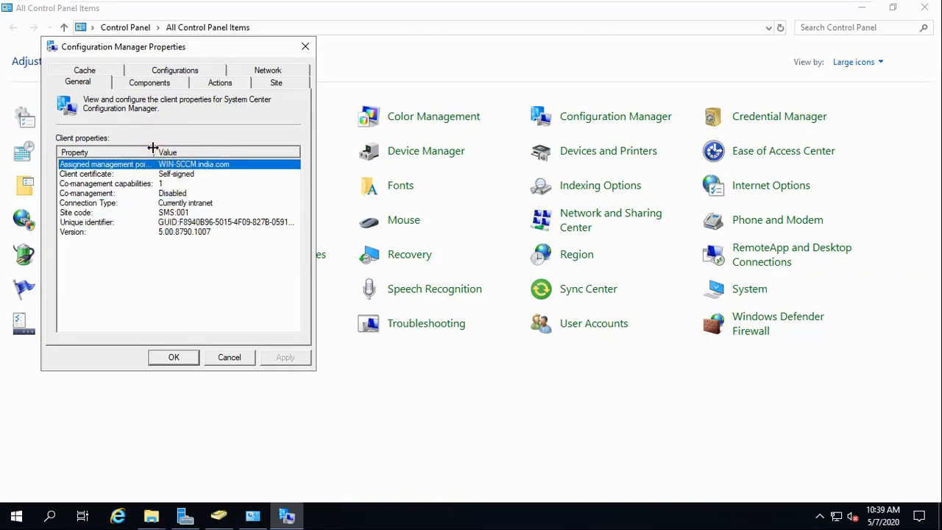
pyautogui.moveTo(164, 149); pyautogui.dragTo(192, 151)
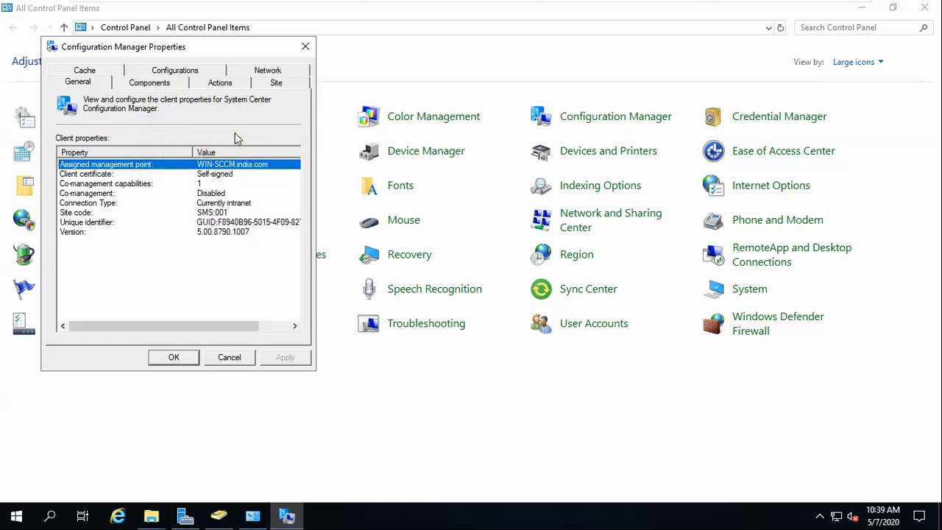
# Browse the Actions, Site, Cache and Components tabs confirming site SMS:001 and installed components.
pyautogui.click(237, 87)
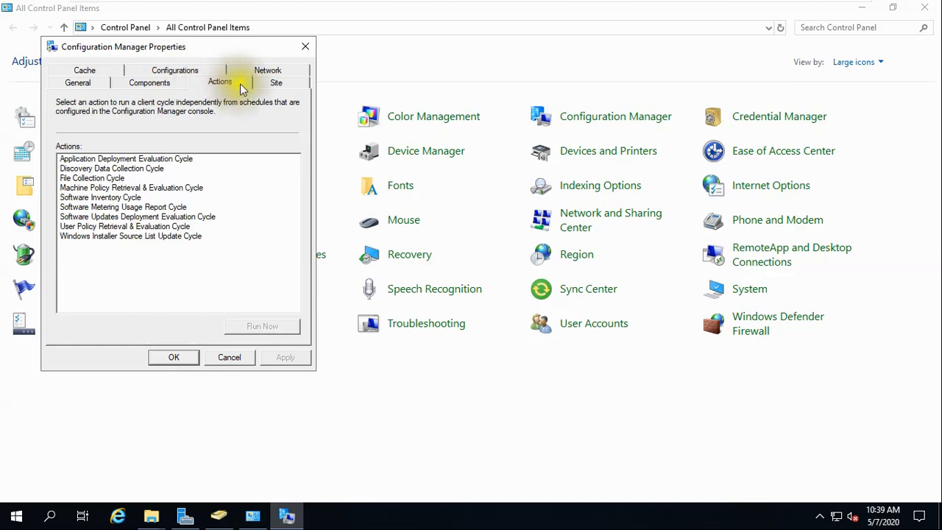
pyautogui.click(280, 86)
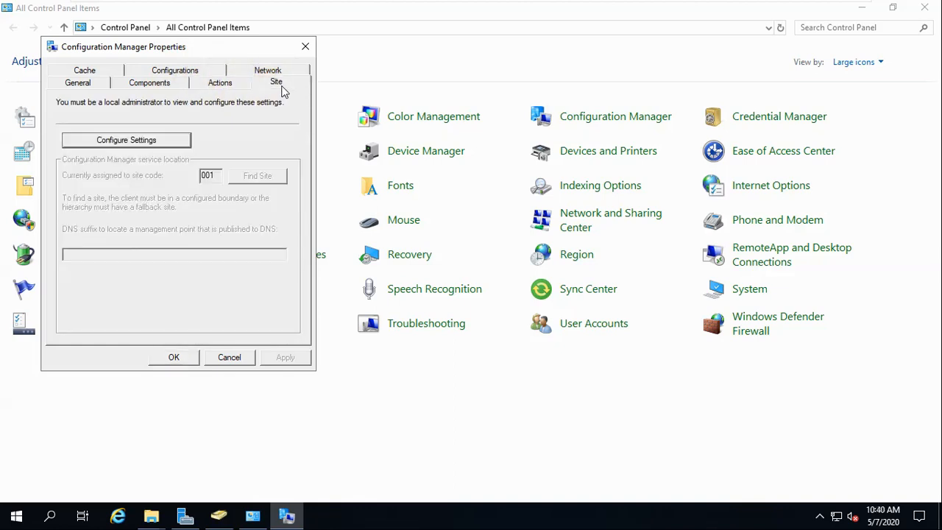
pyautogui.click(163, 141)
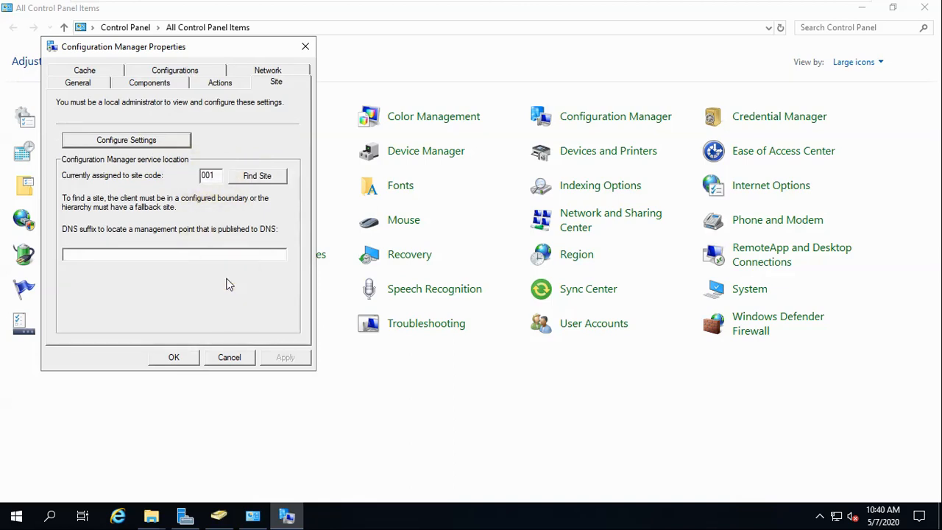
pyautogui.click(86, 84)
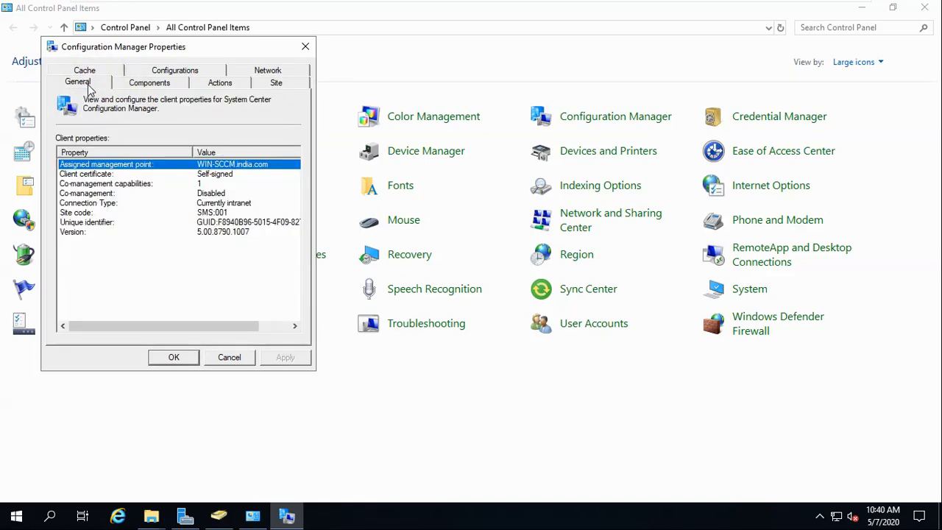
pyautogui.click(88, 69)
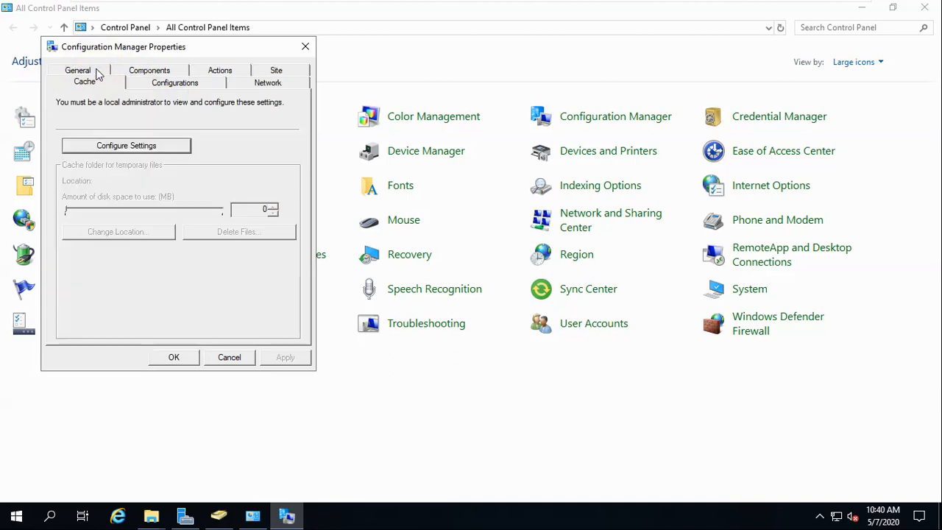
pyautogui.click(160, 73)
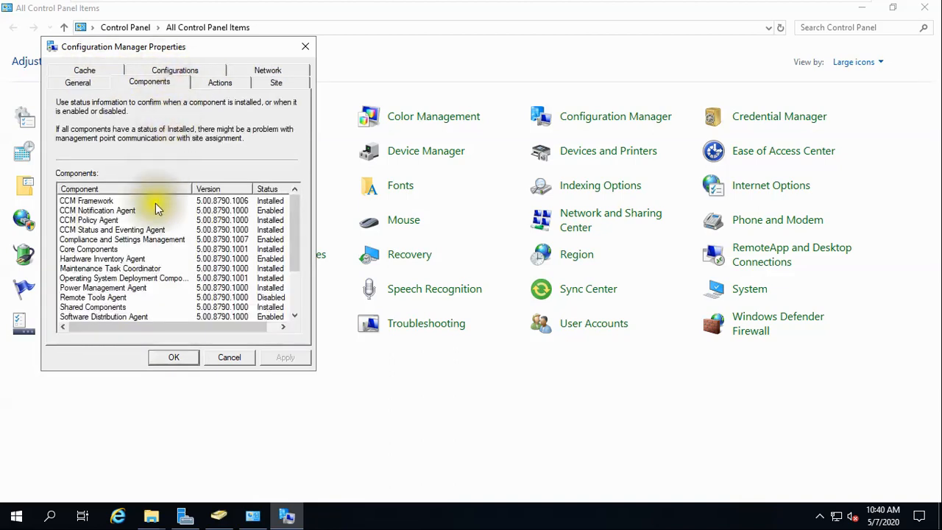
pyautogui.moveTo(290, 237); pyautogui.dragTo(295, 298)
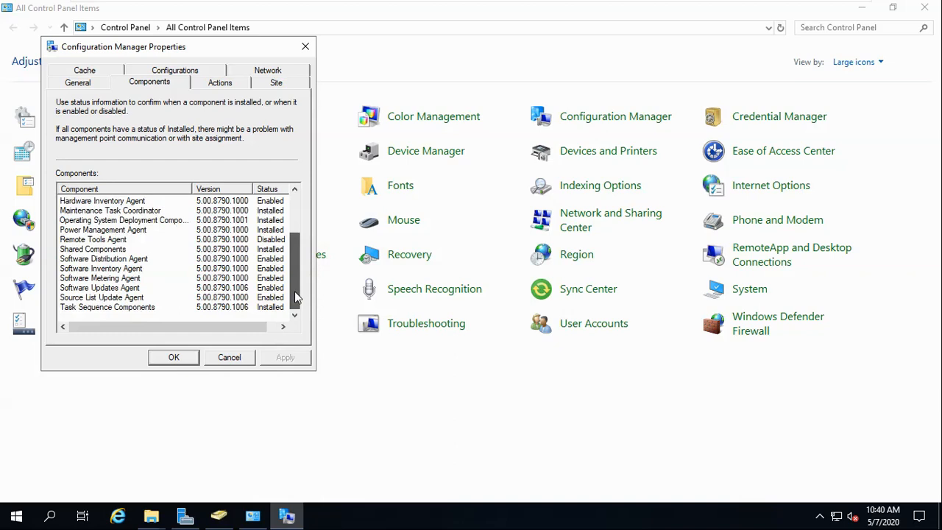
pyautogui.moveTo(294, 291); pyautogui.dragTo(294, 228)
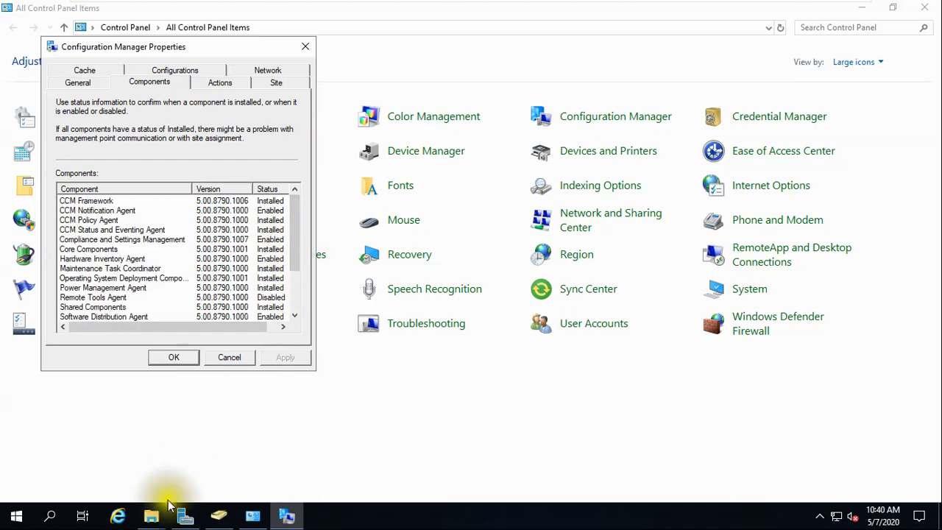
pyautogui.moveTo(155, 515)
pyautogui.click(189, 474)
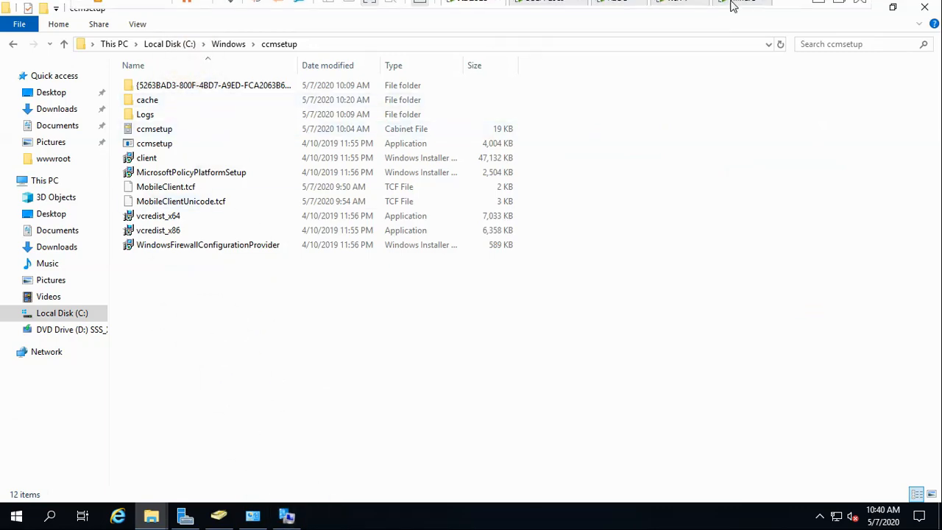
# On the WIN-7 guest, refresh the ccmsetup folder listing.
pyautogui.click(738, 6)
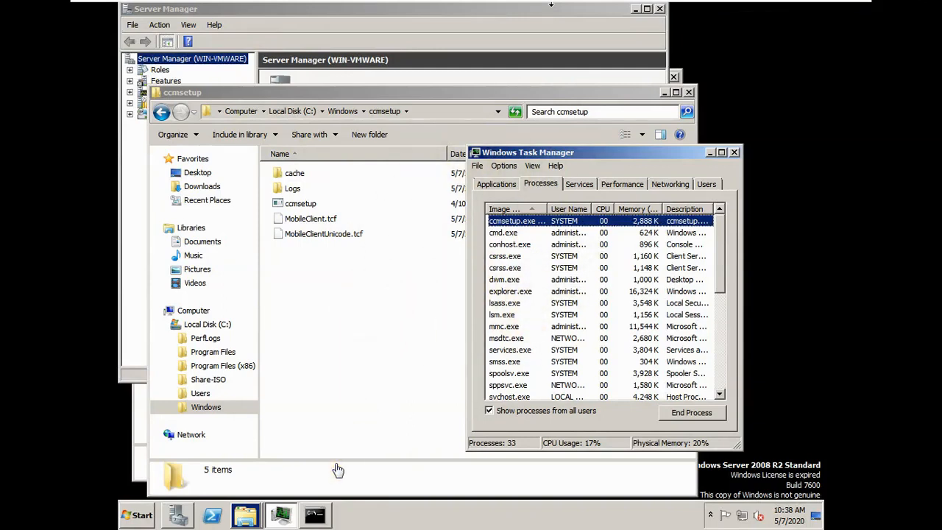
pyautogui.moveTo(683, 19)
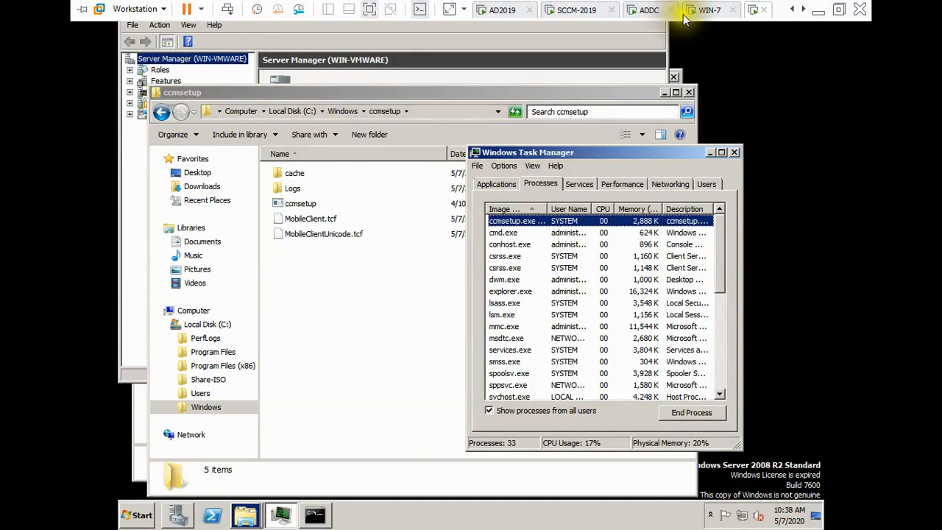
pyautogui.click(709, 10)
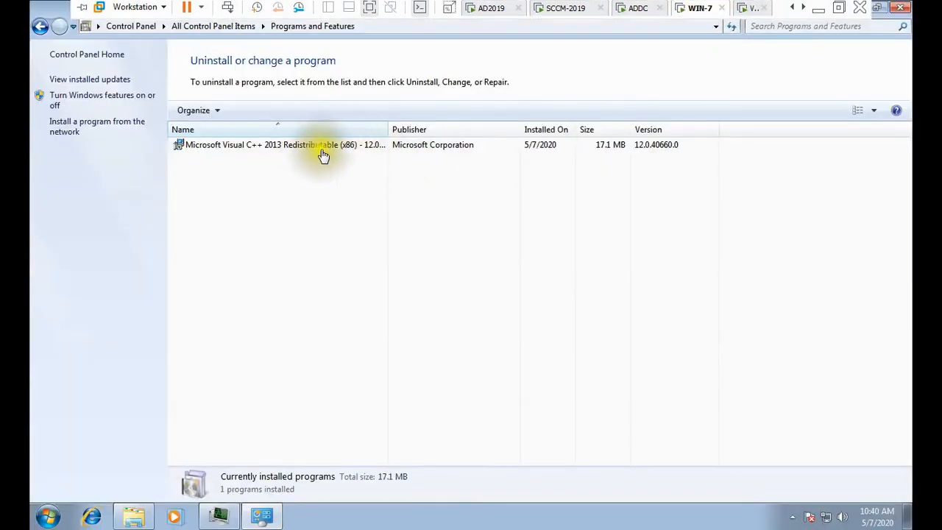
pyautogui.click(134, 517)
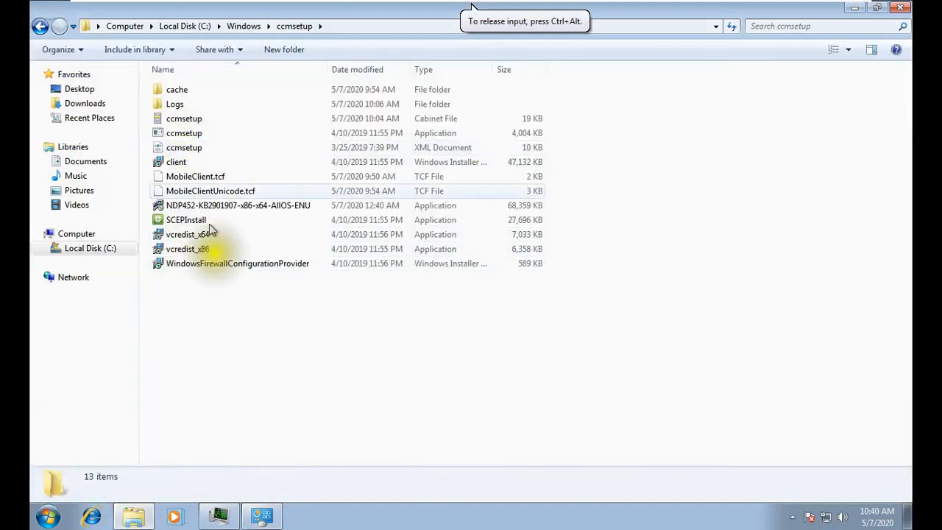
pyautogui.rightClick(315, 361)
pyautogui.click(352, 233)
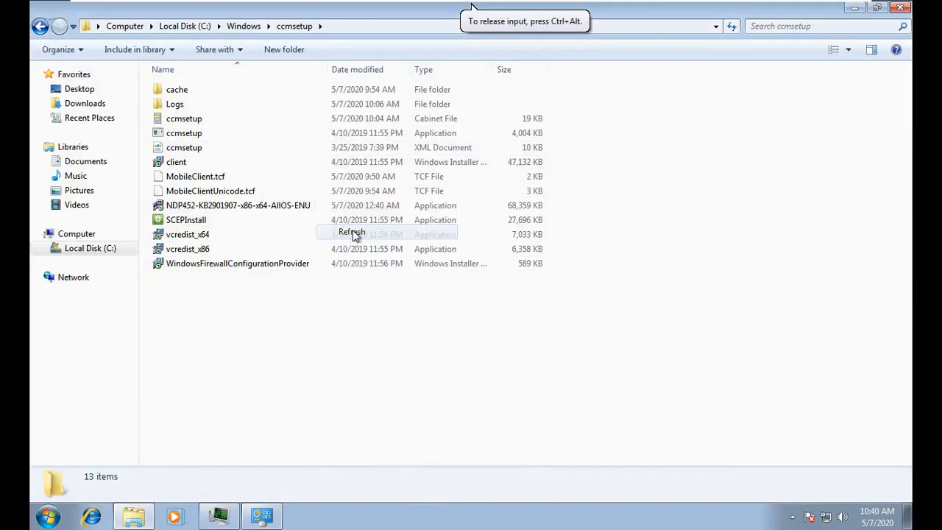
# Refresh the installed programs list and set Control Panel to show all items as Large icons.
pyautogui.click(261, 515)
pyautogui.rightClick(327, 288)
pyautogui.click(357, 341)
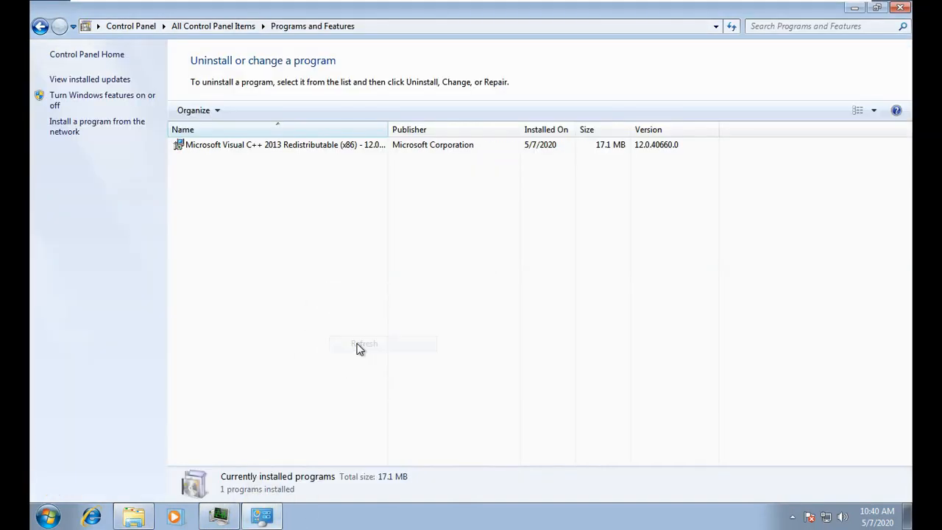
pyautogui.click(218, 515)
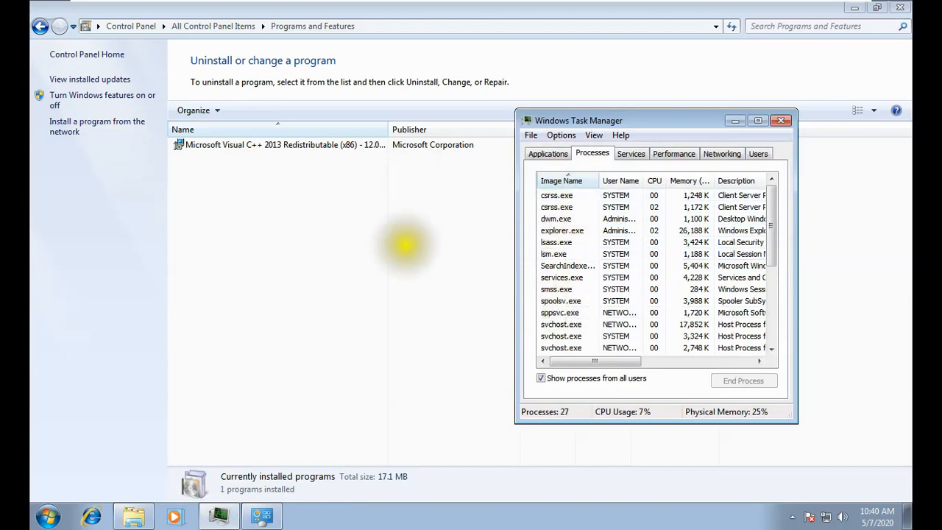
pyautogui.click(263, 516)
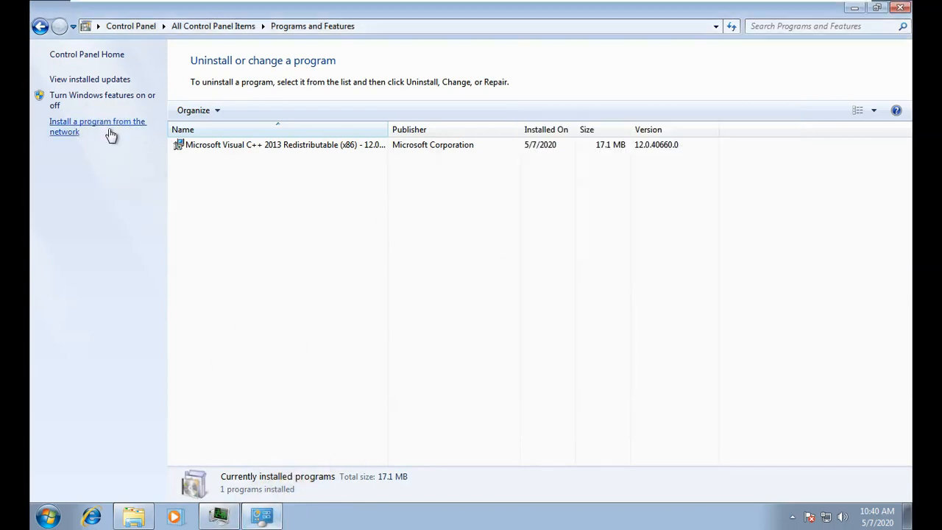
pyautogui.click(132, 26)
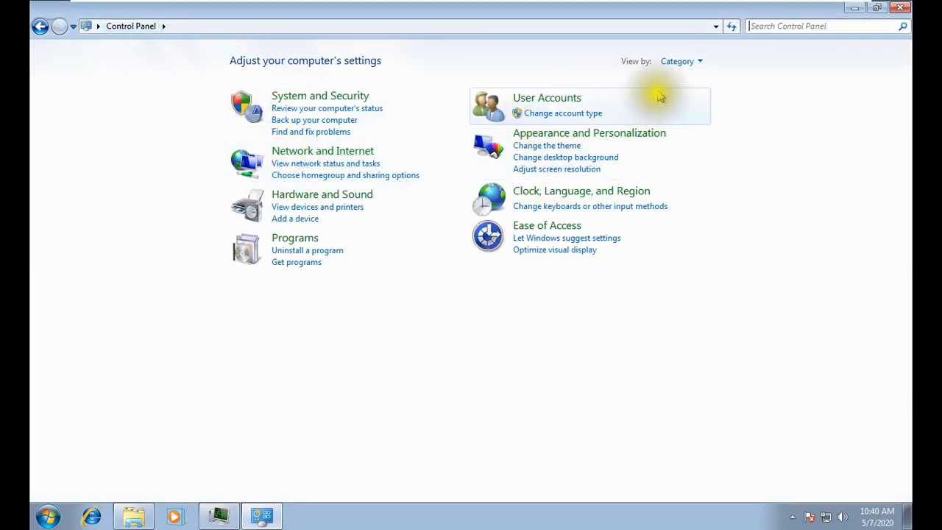
pyautogui.click(701, 62)
pyautogui.click(688, 98)
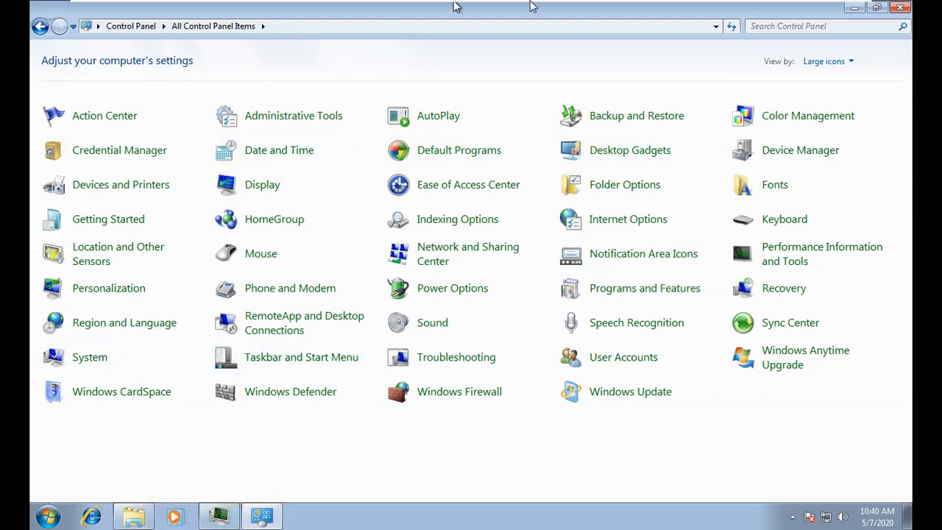
pyautogui.click(555, 10)
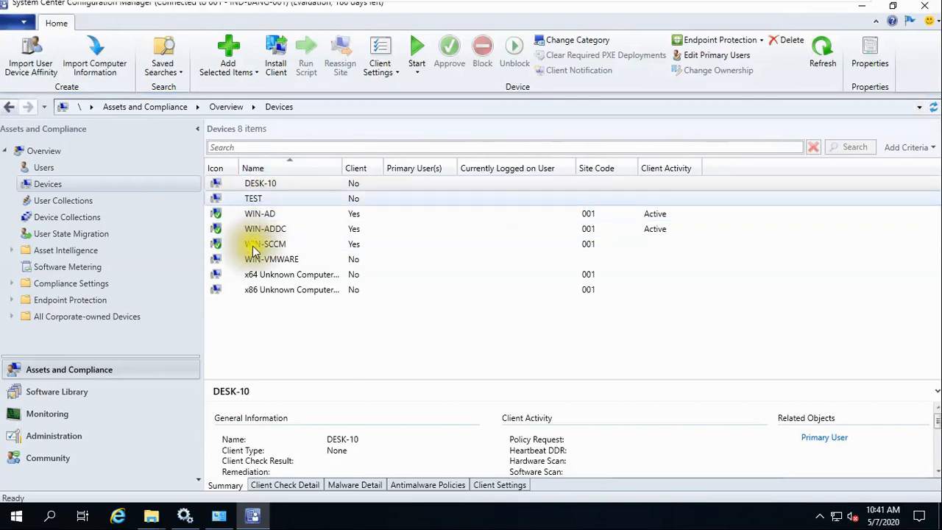
# Inspect WIN-AD and WIN-ADDC in Devices and check the SCCM server's client properties show site SMS:001.
pyautogui.click(269, 216)
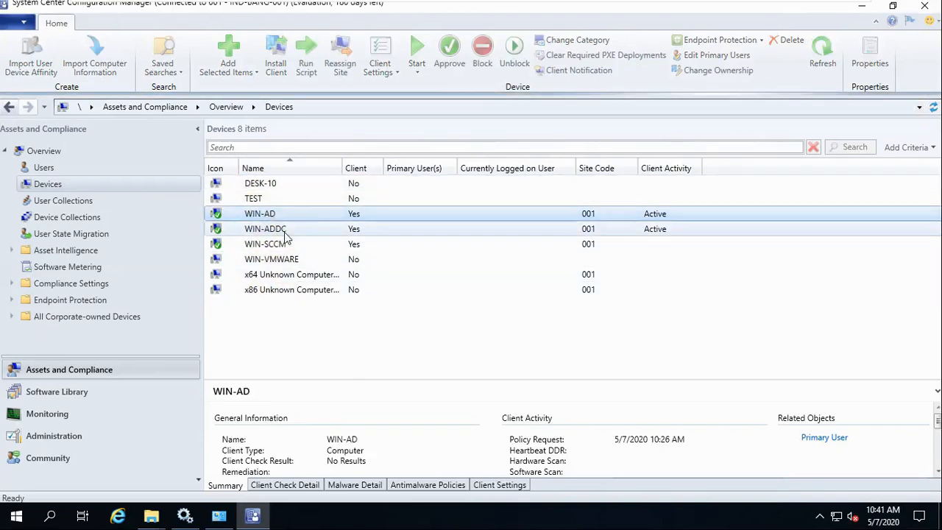
pyautogui.click(283, 230)
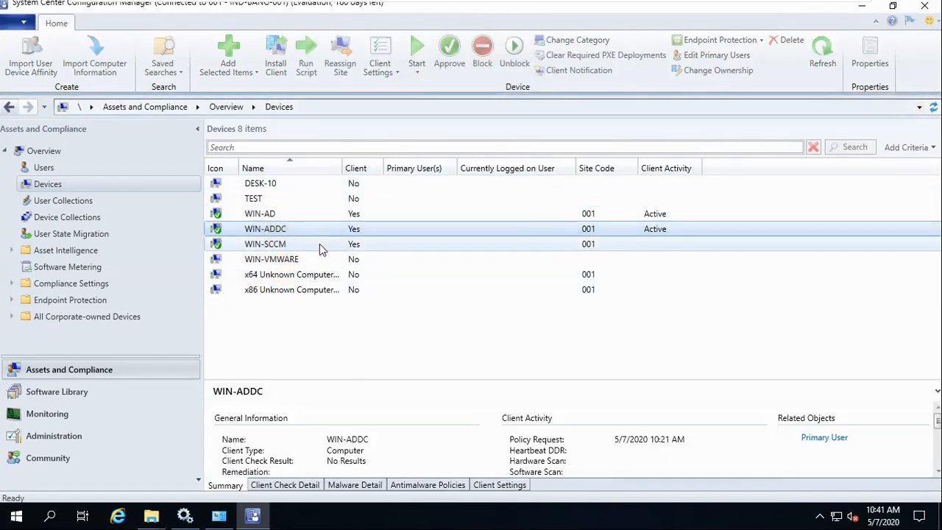
pyautogui.click(227, 517)
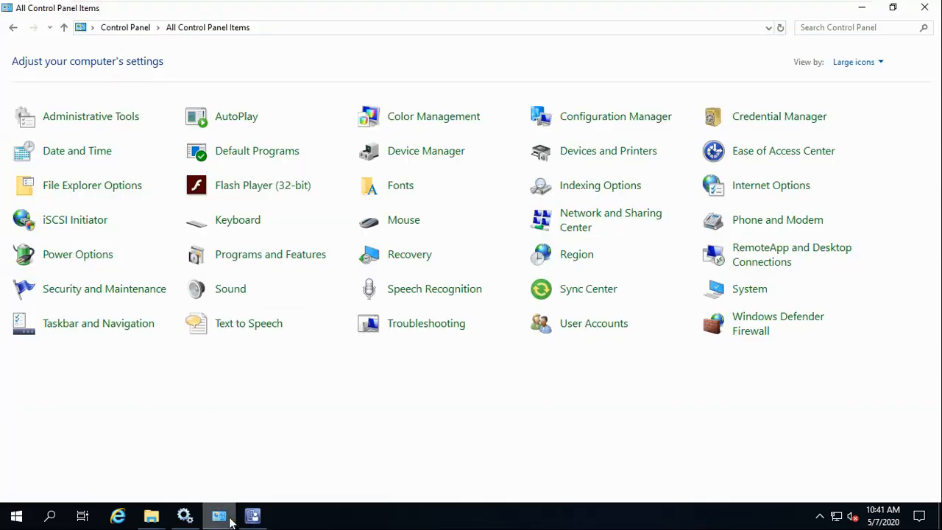
pyautogui.click(596, 119)
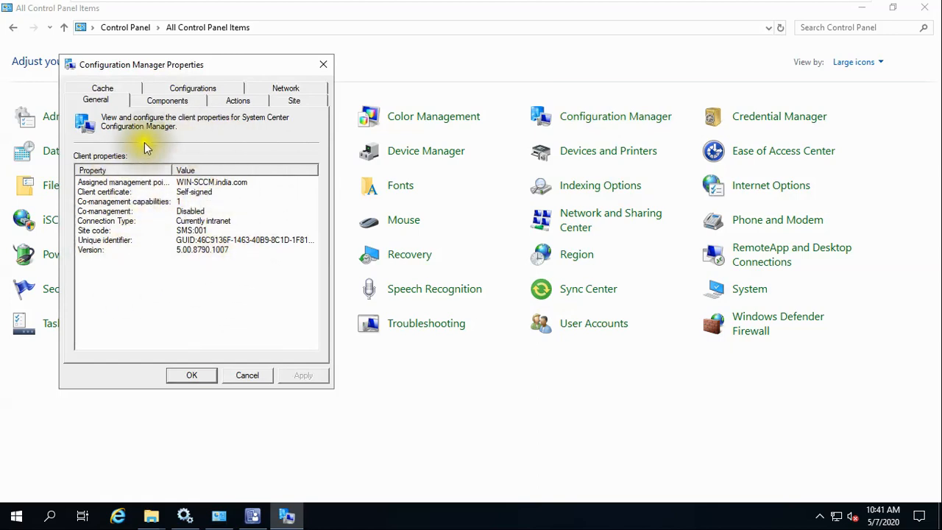
pyautogui.moveTo(668, 6)
pyautogui.click(630, 11)
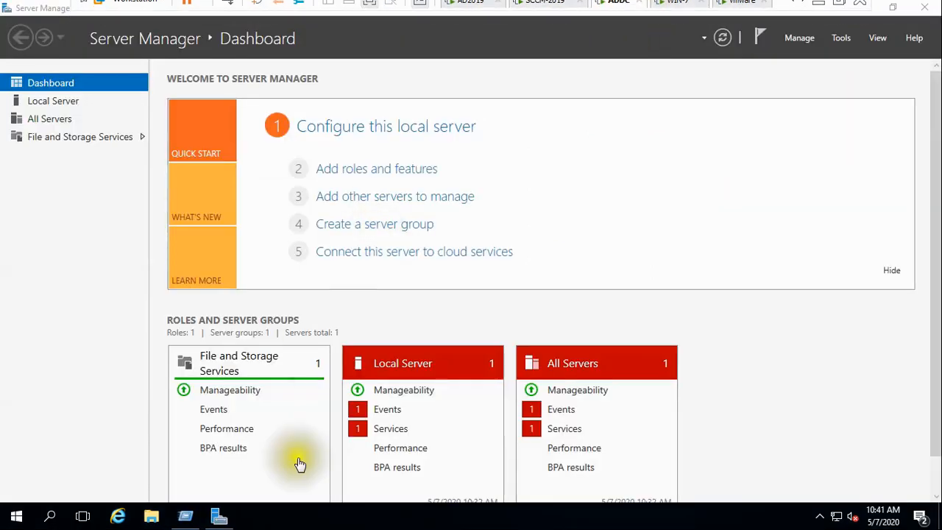
# On ADDC, browse File Explorer to C:\Windows\ccmsetup and inspect its contents.
pyautogui.click(150, 518)
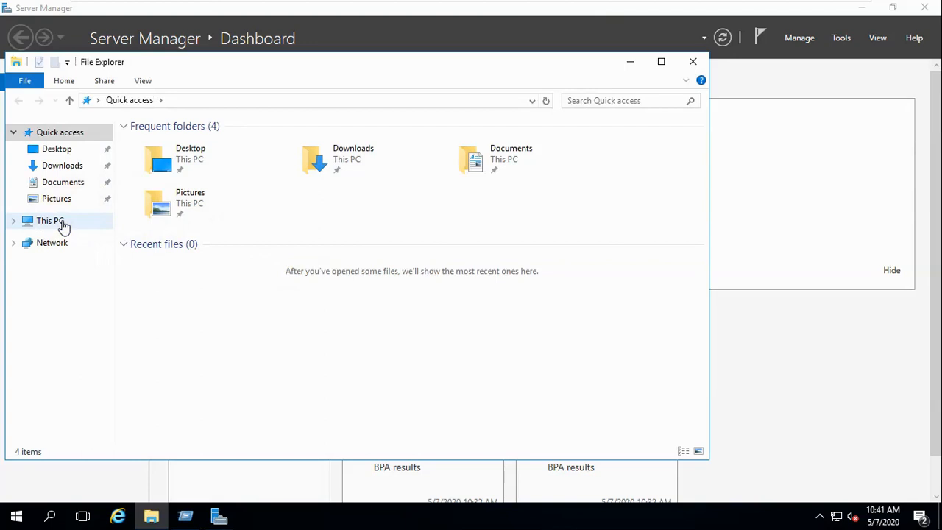
pyautogui.click(57, 221)
pyautogui.click(211, 252)
pyautogui.doubleClick(211, 252)
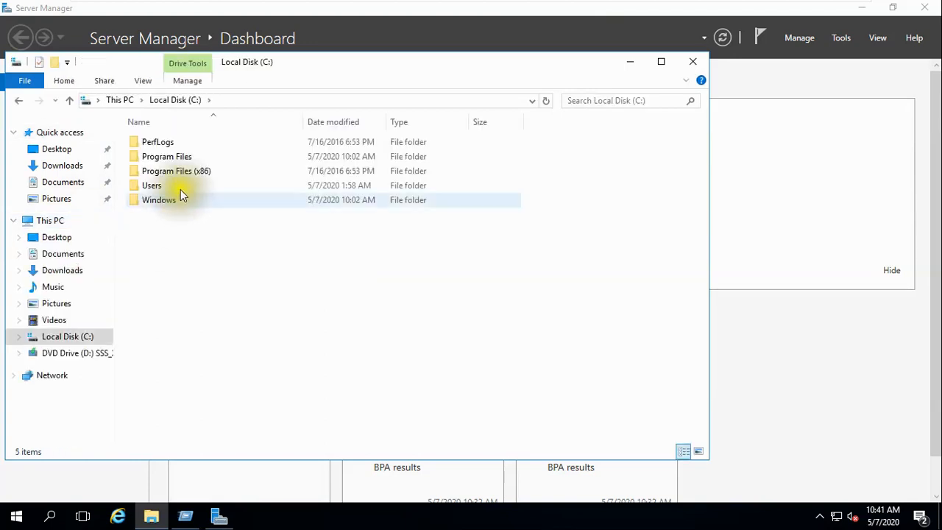
pyautogui.doubleClick(173, 199)
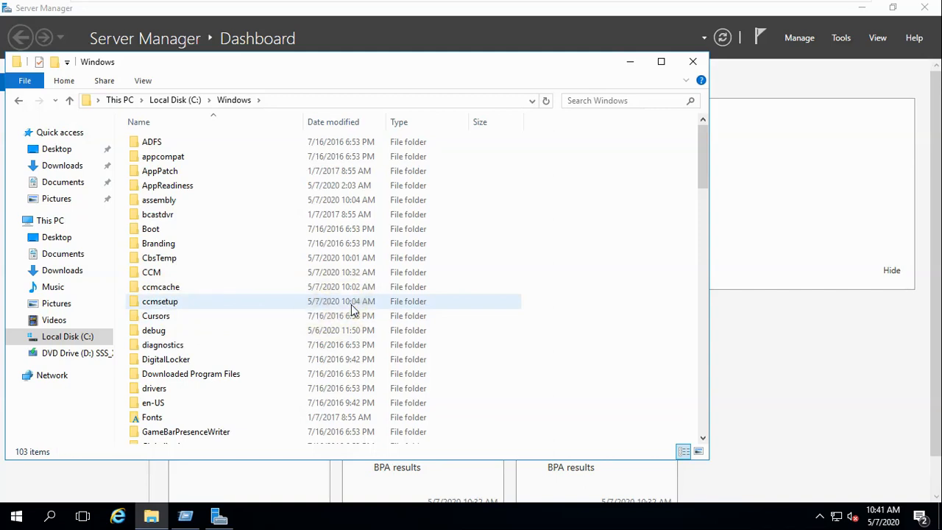
pyautogui.doubleClick(159, 304)
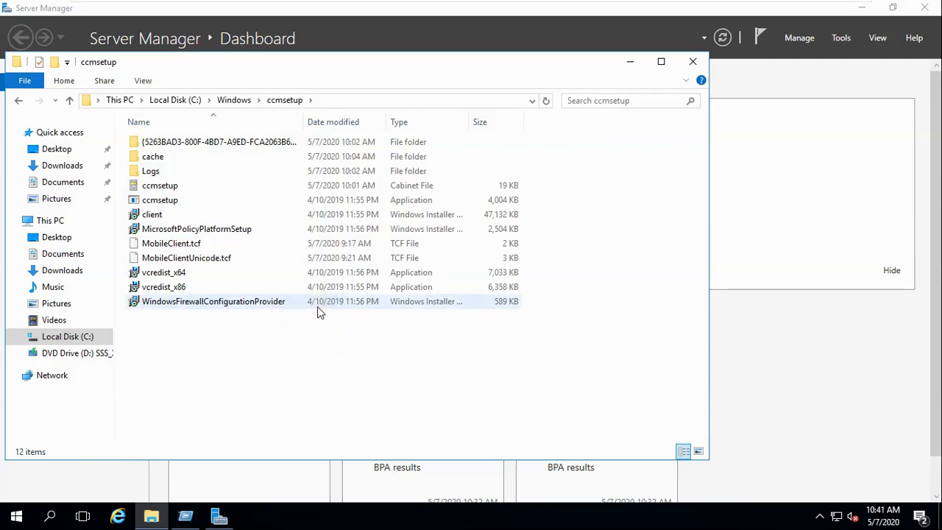
pyautogui.click(690, 62)
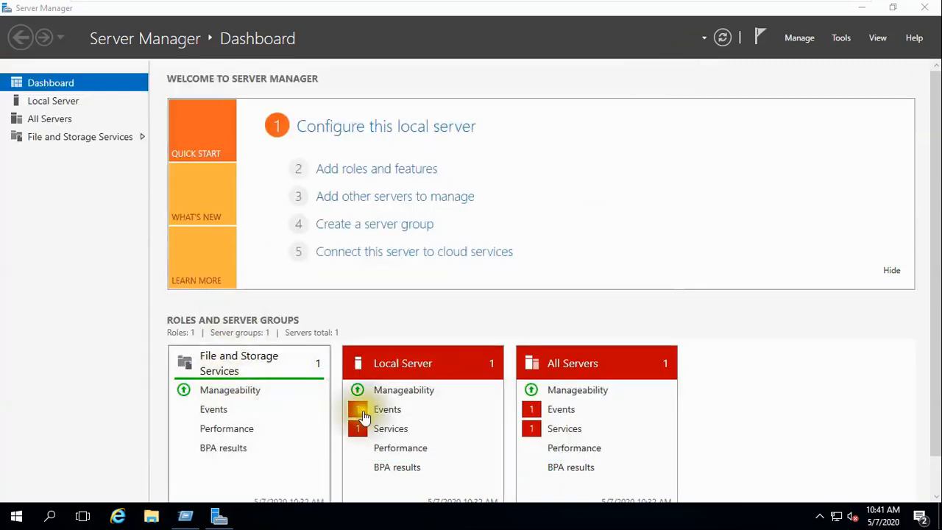
# Launch Control Panel and review client properties showing site SMS:001 via WIN-SCCM.india.com.
pyautogui.click(394, 396)
pyautogui.press('super+r')
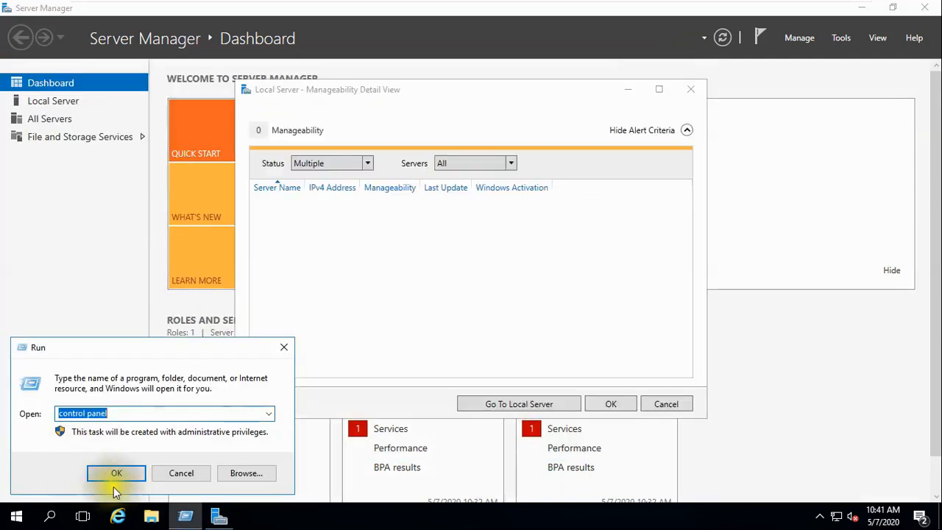
pyautogui.click(124, 475)
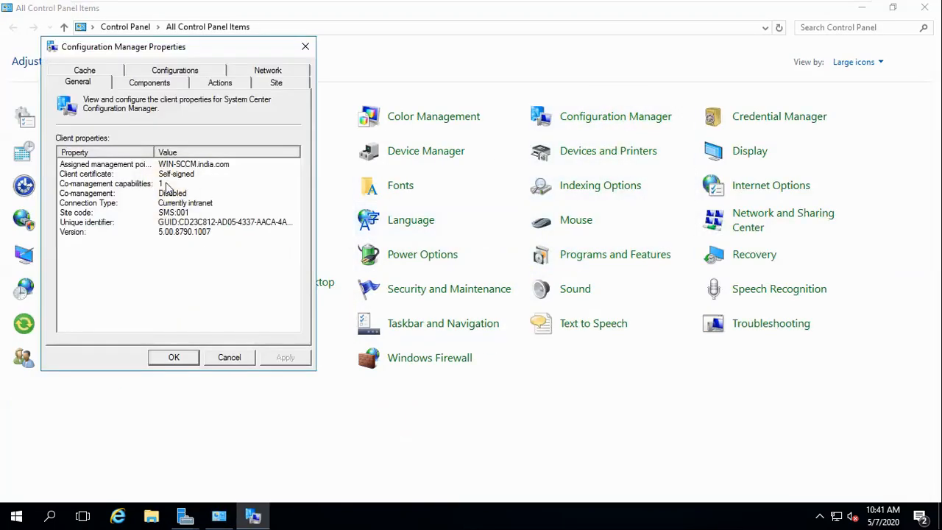
pyautogui.moveTo(662, 6)
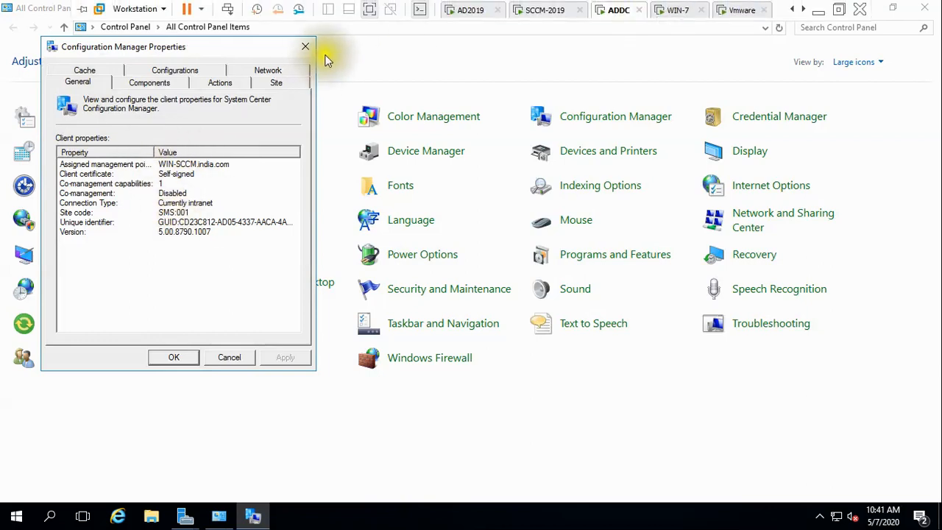
pyautogui.click(305, 46)
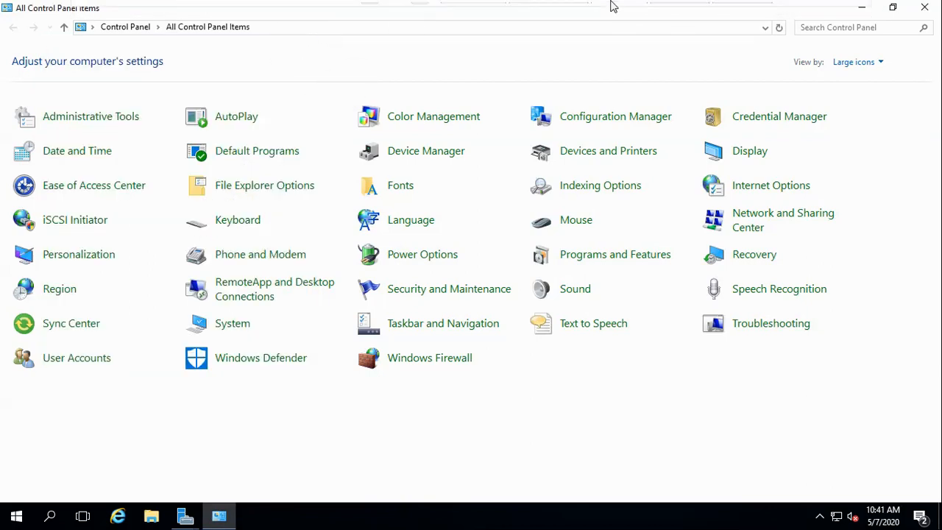
pyautogui.moveTo(613, 5)
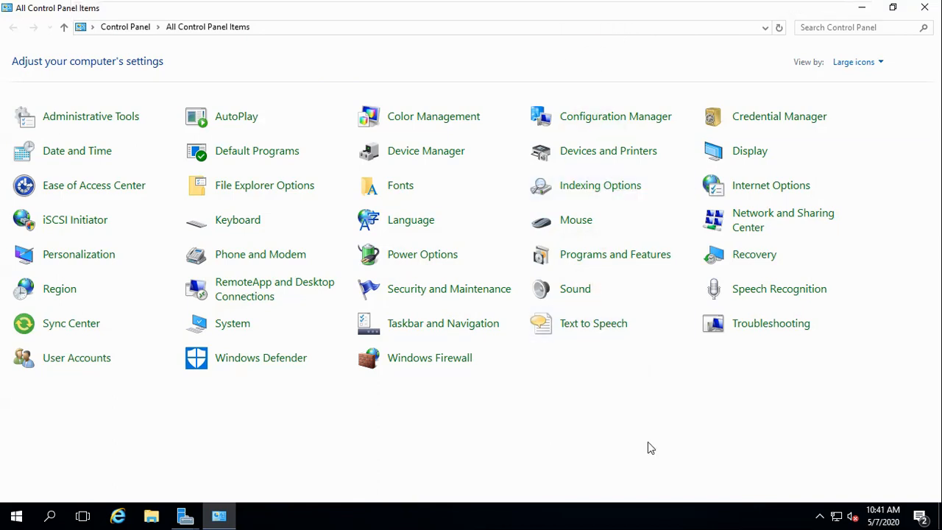
pyautogui.press('super+r')
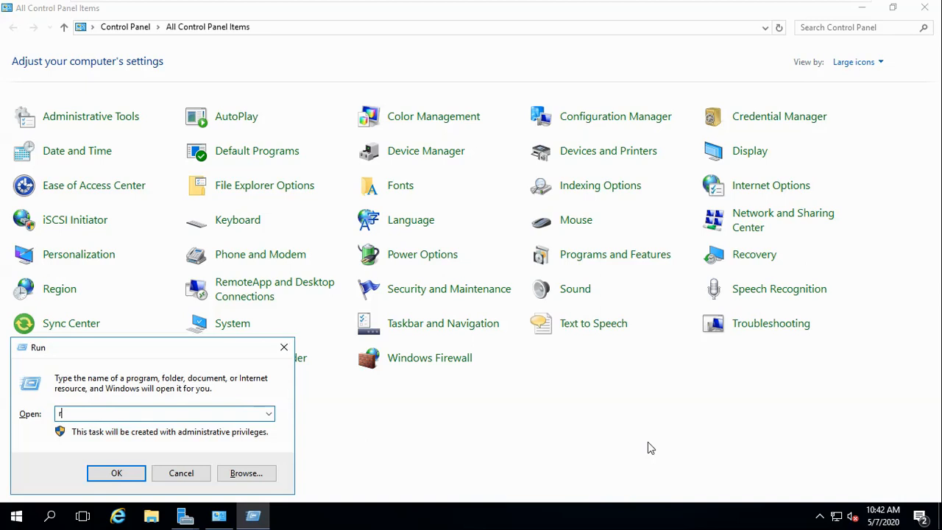
# Run rsop.msc and view Computer Configuration's applied GPOs, including Default Domain Policy.
pyautogui.write('rsop.msc')
pyautogui.press('Return')
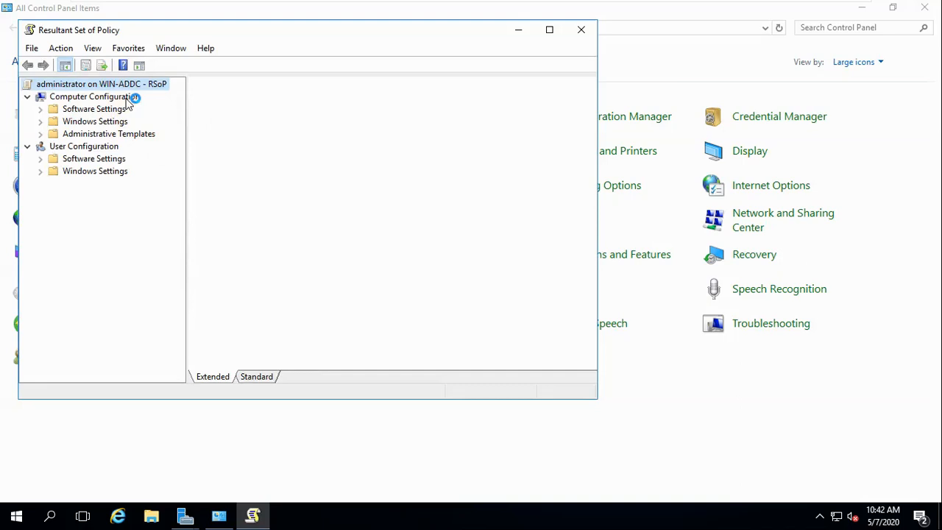
pyautogui.rightClick(127, 102)
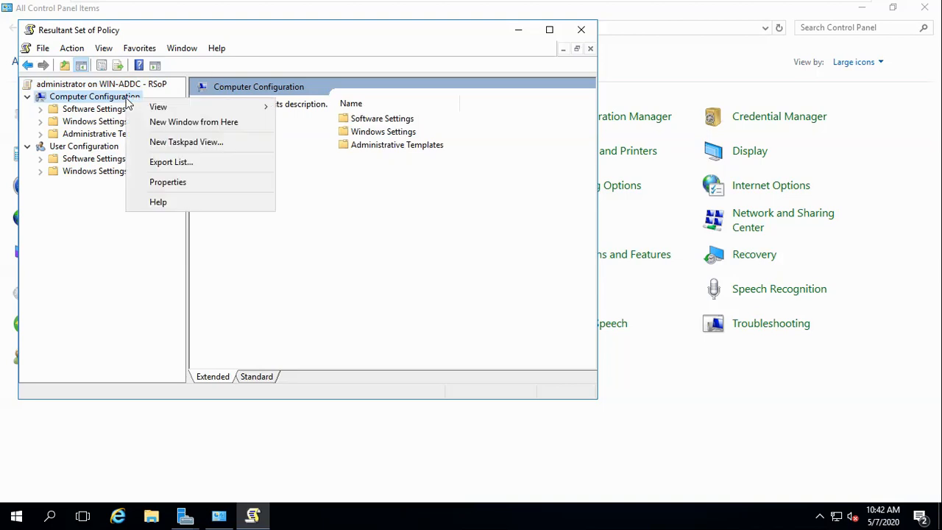
pyautogui.click(195, 183)
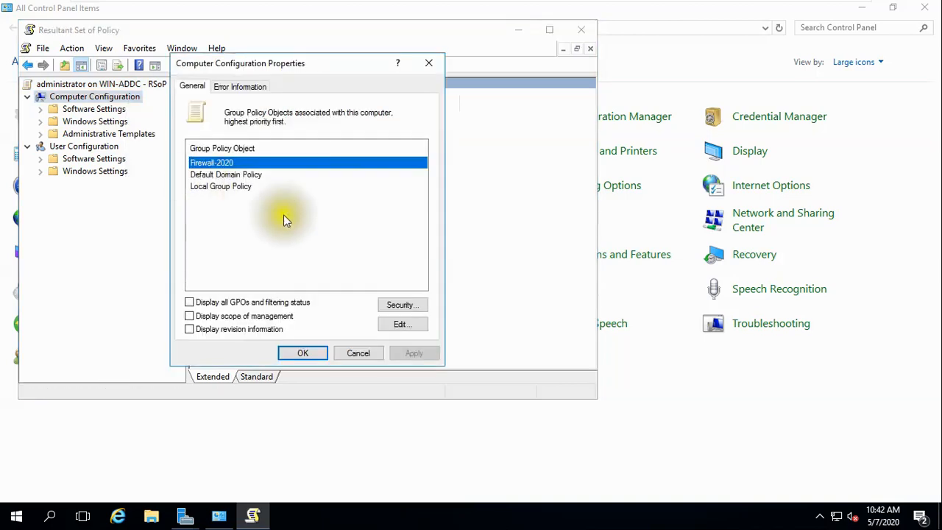
pyautogui.click(233, 176)
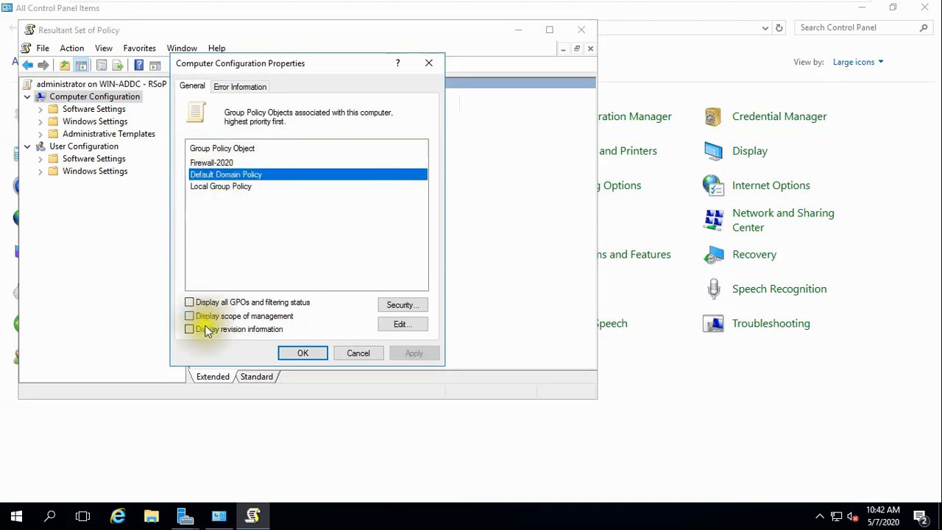
# Show filtering and revision info, verify every policy component succeeded, and close RSoP without saving.
pyautogui.click(192, 302)
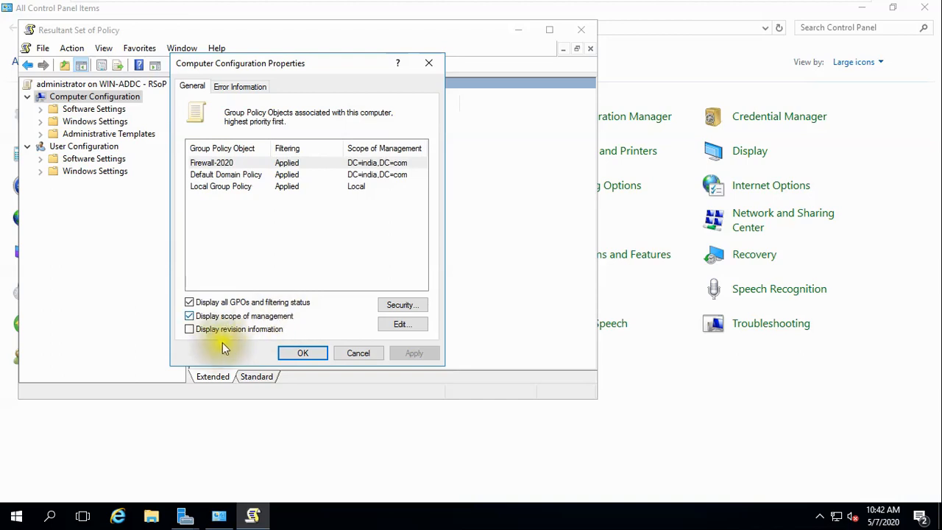
pyautogui.click(189, 330)
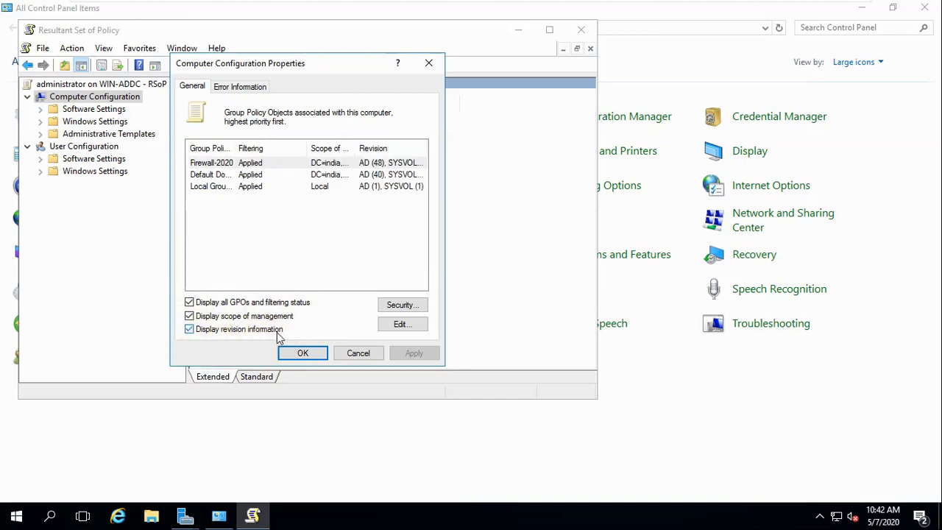
pyautogui.click(241, 86)
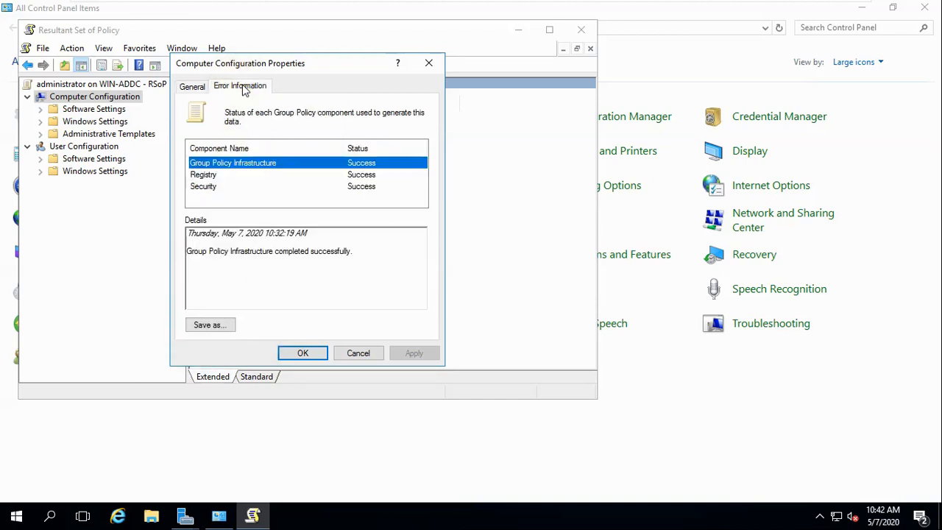
pyautogui.click(357, 353)
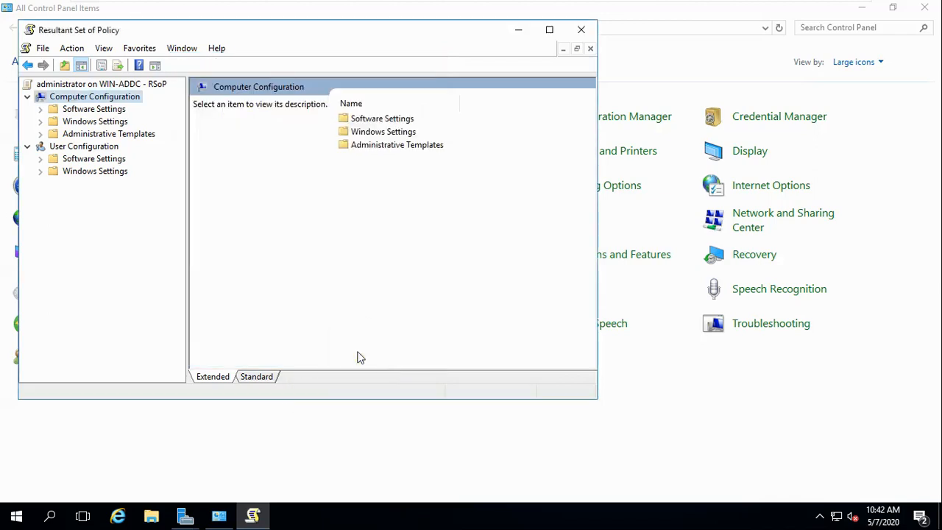
pyautogui.click(581, 29)
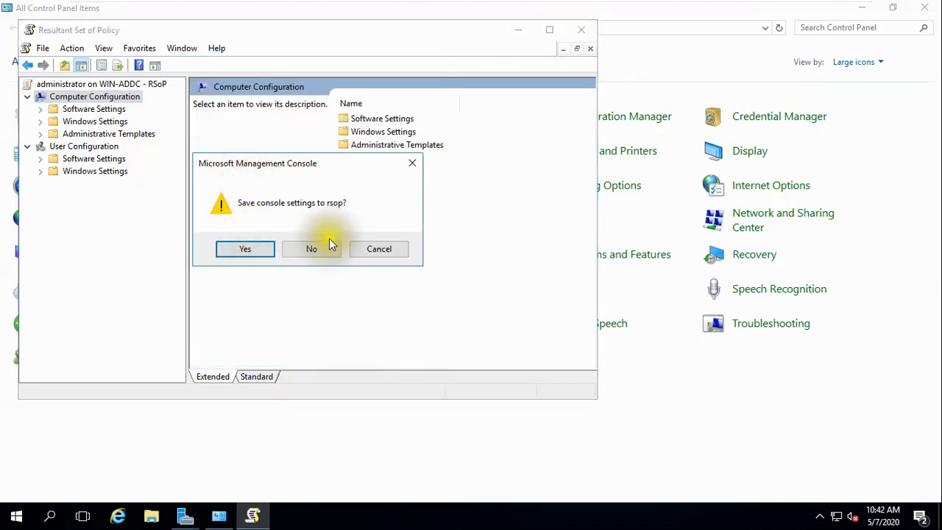
pyautogui.click(326, 250)
# On SCCM-2019, launch the Resultant Set of Policy console.
pyautogui.moveTo(578, 6)
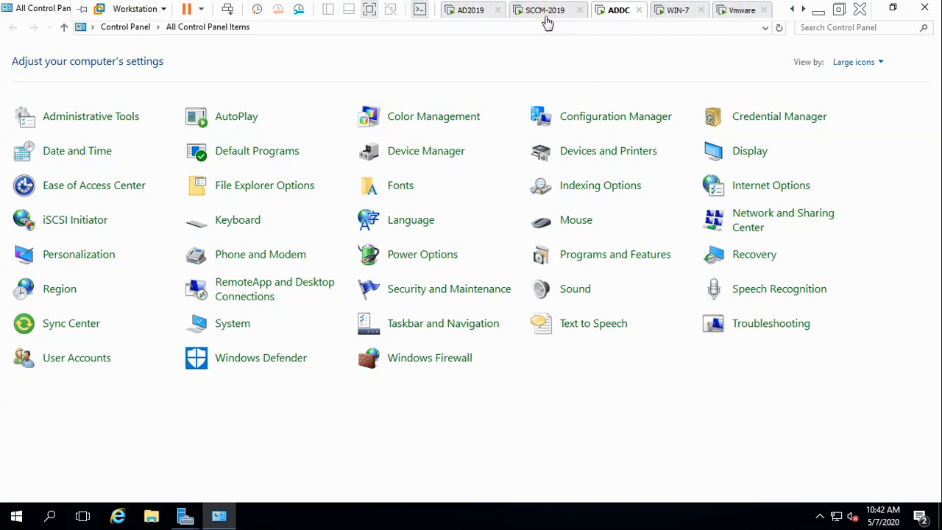
pyautogui.click(548, 16)
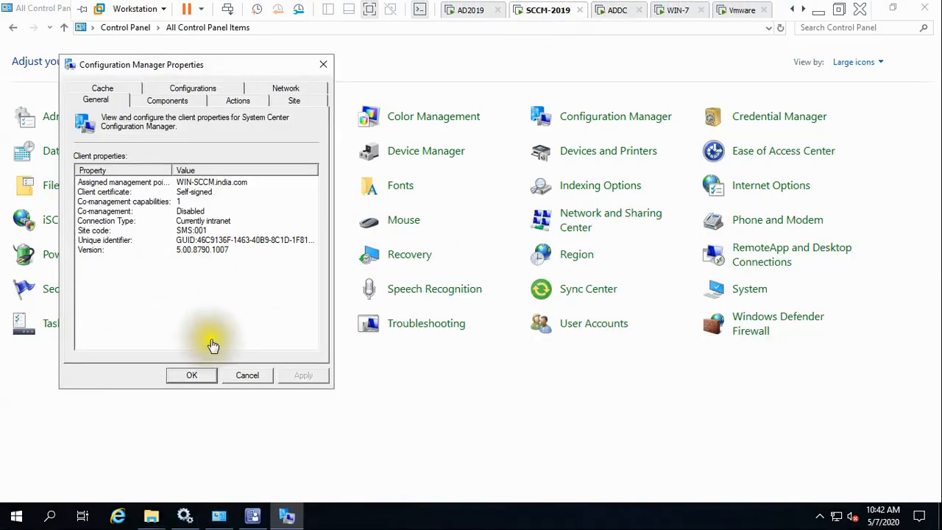
pyautogui.press('super+r')
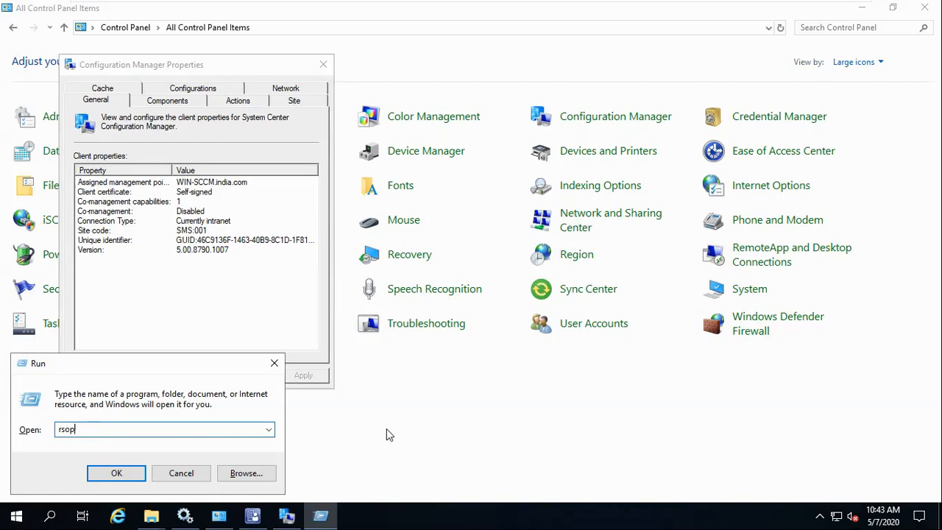
pyautogui.press('Return')
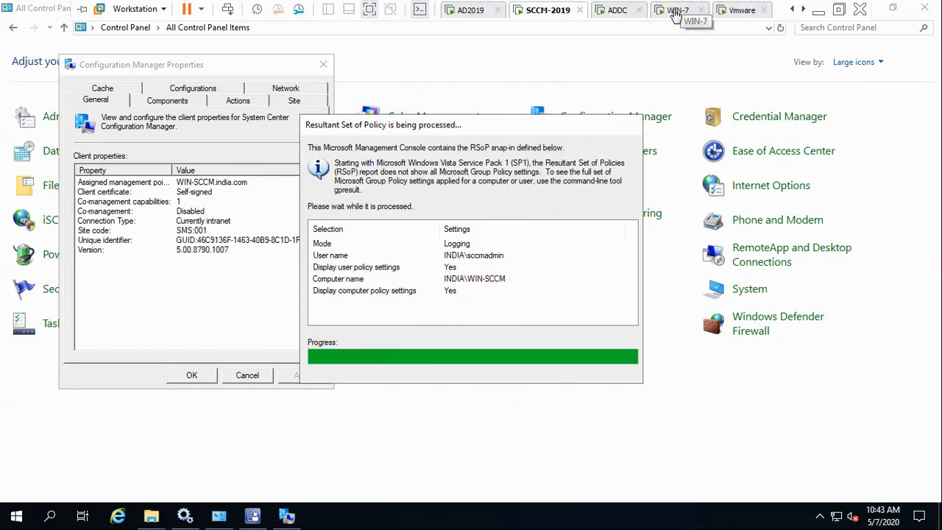
pyautogui.click(676, 11)
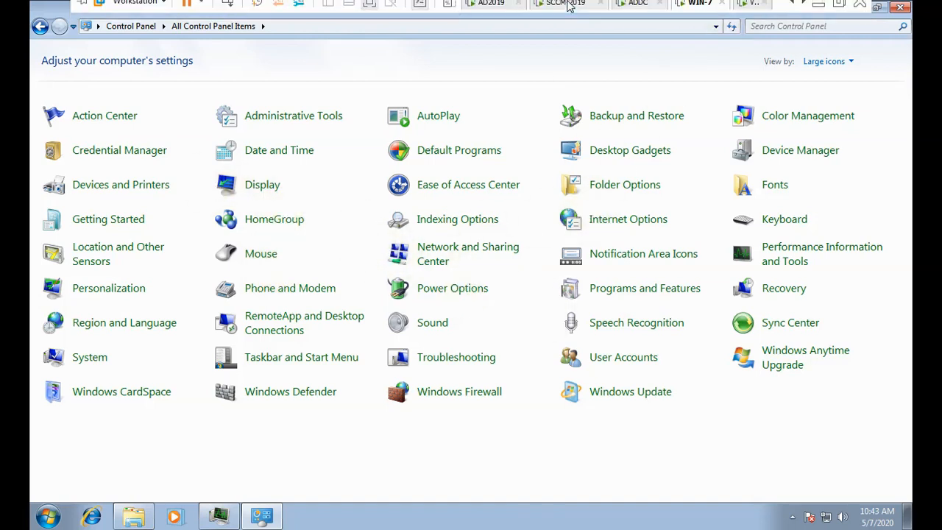
pyautogui.click(565, 10)
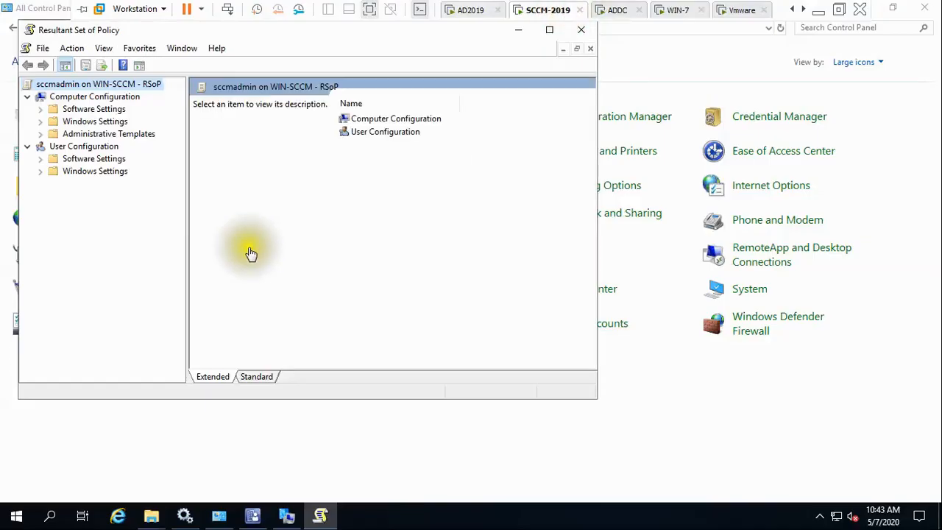
# Open Computer Configuration properties with all three display options ticked to confirm Firewall-2020 is applied.
pyautogui.click(92, 99)
pyautogui.rightClick(93, 101)
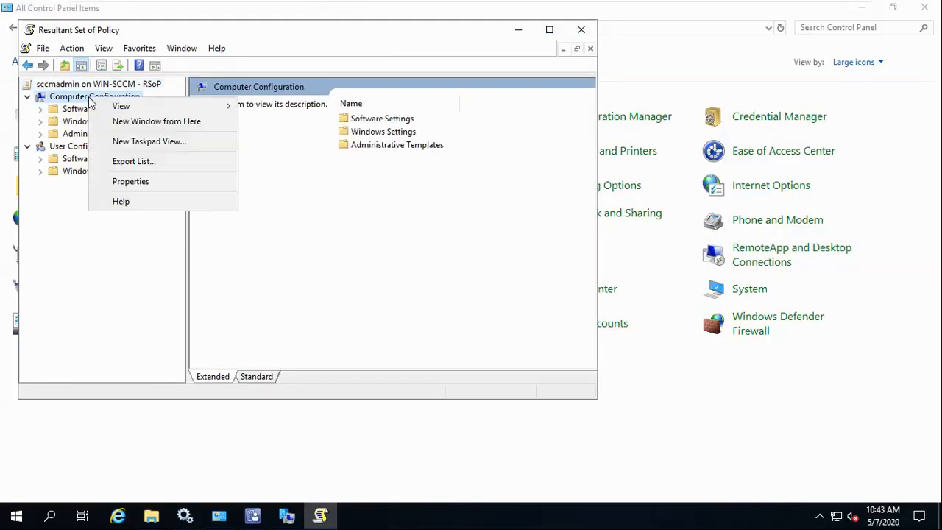
pyautogui.click(122, 182)
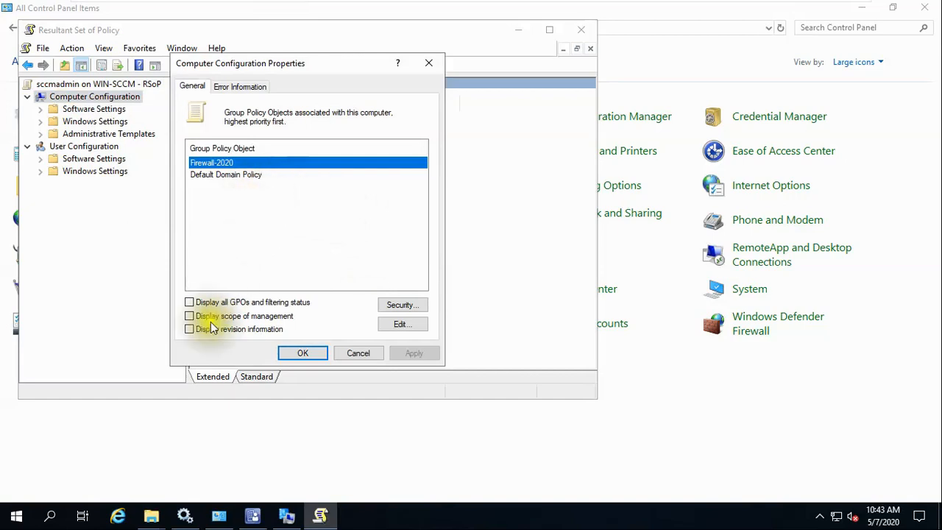
pyautogui.click(209, 302)
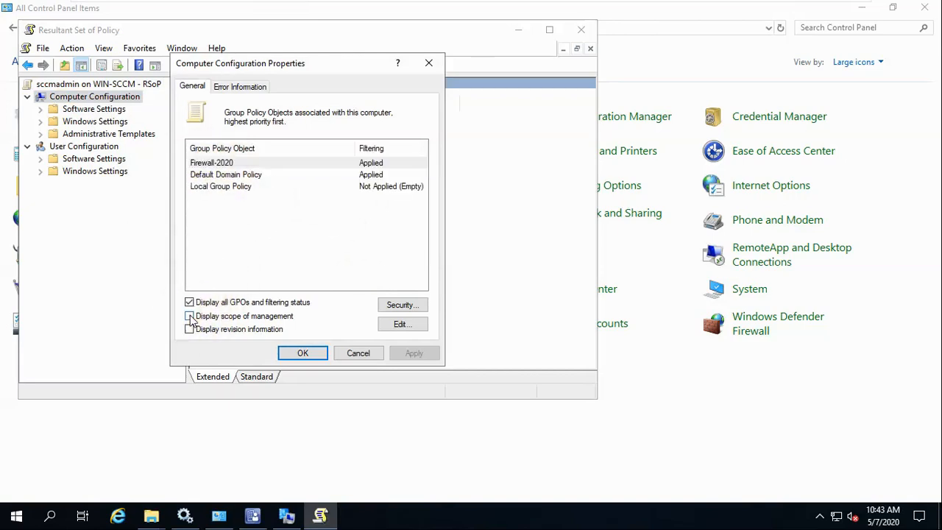
pyautogui.click(190, 316)
pyautogui.click(190, 330)
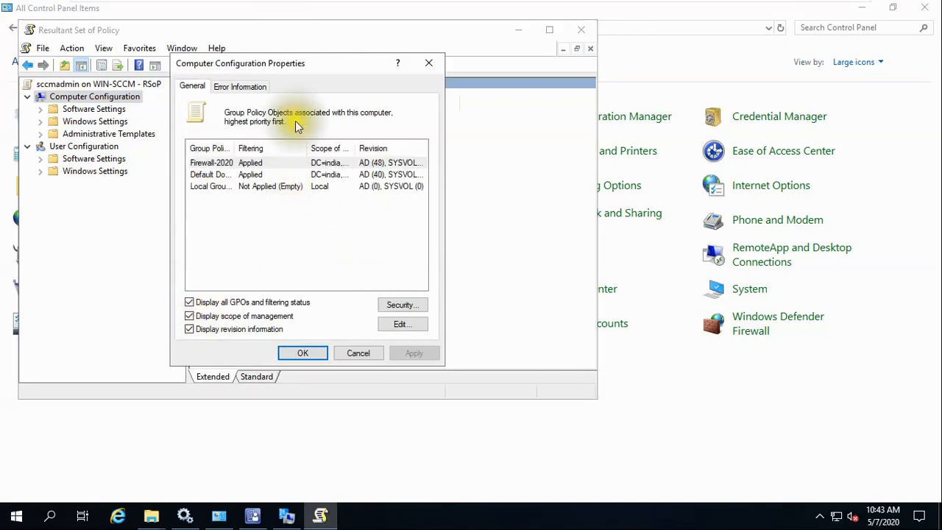
pyautogui.click(361, 353)
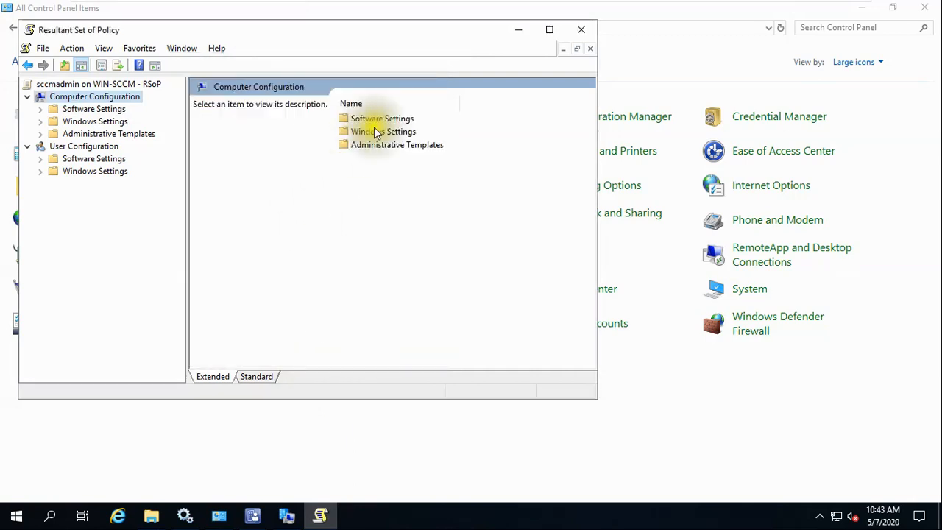
# Close RSoP without saving console settings and cancel the Configuration Manager properties.
pyautogui.click(588, 34)
pyautogui.click(311, 250)
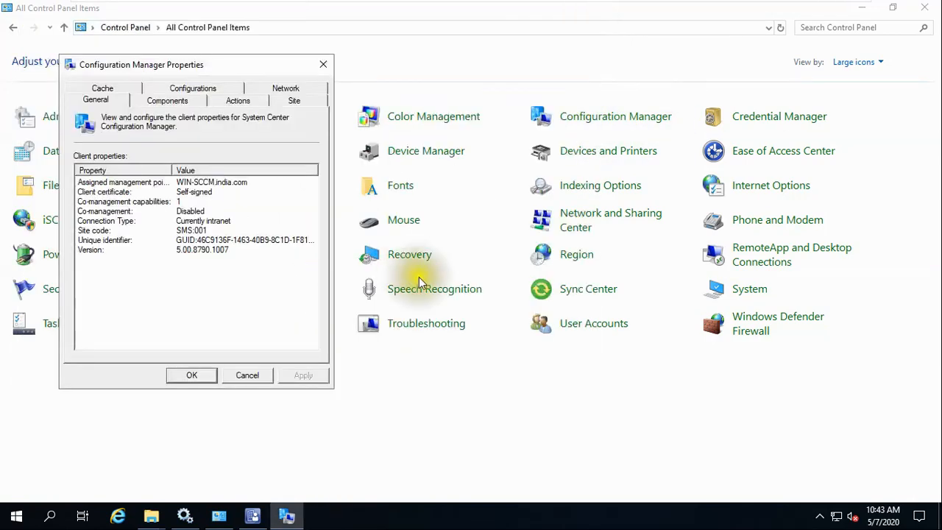
pyautogui.click(256, 379)
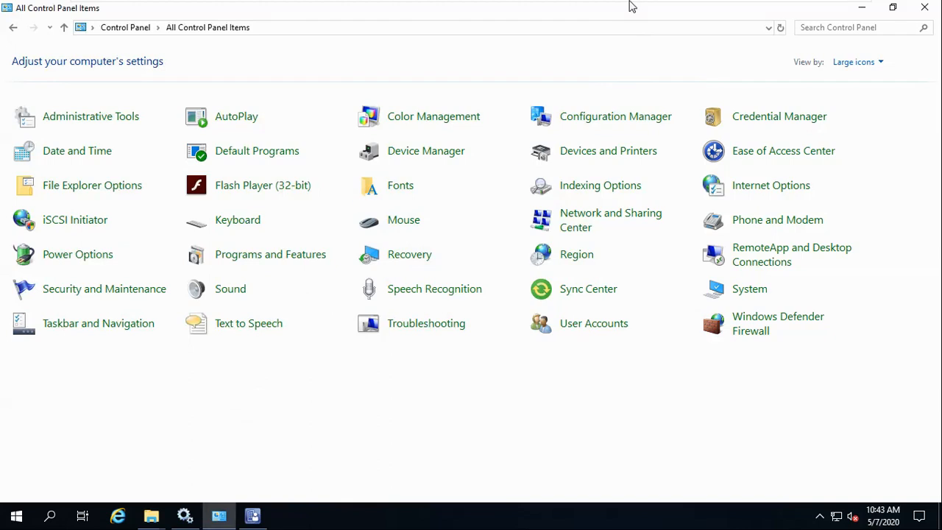
pyautogui.moveTo(631, 7)
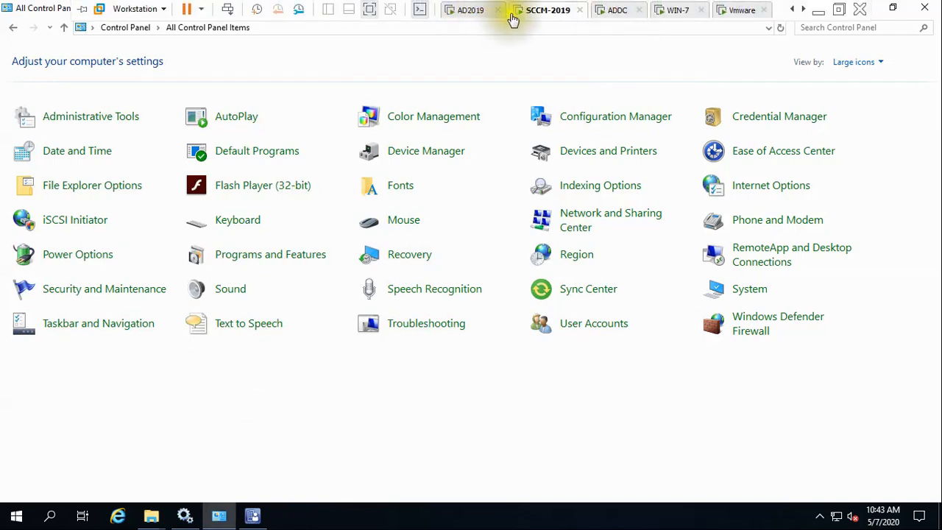
# Close Control Panel, refresh the Devices list to see WIN-SCCM's client as Yes, and inspect WIN-AD.
pyautogui.click(892, 9)
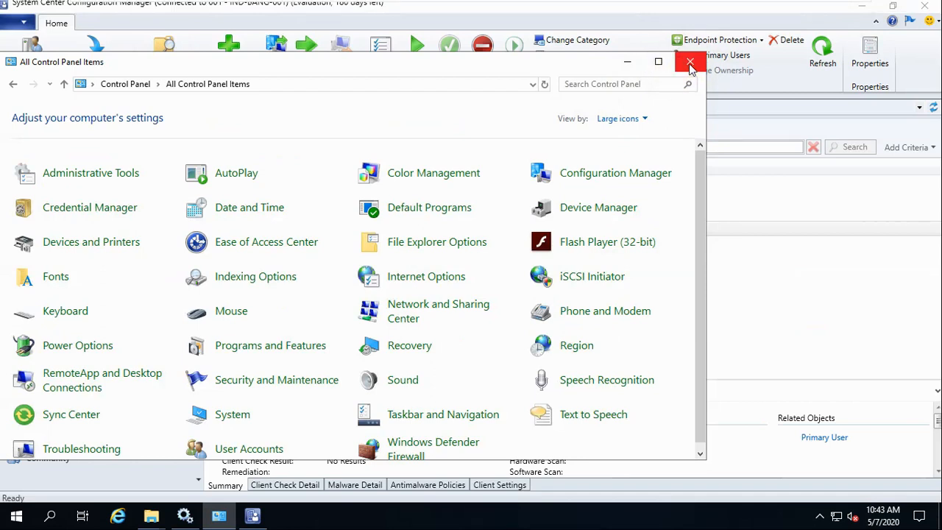
pyautogui.click(691, 66)
pyautogui.moveTo(542, 6)
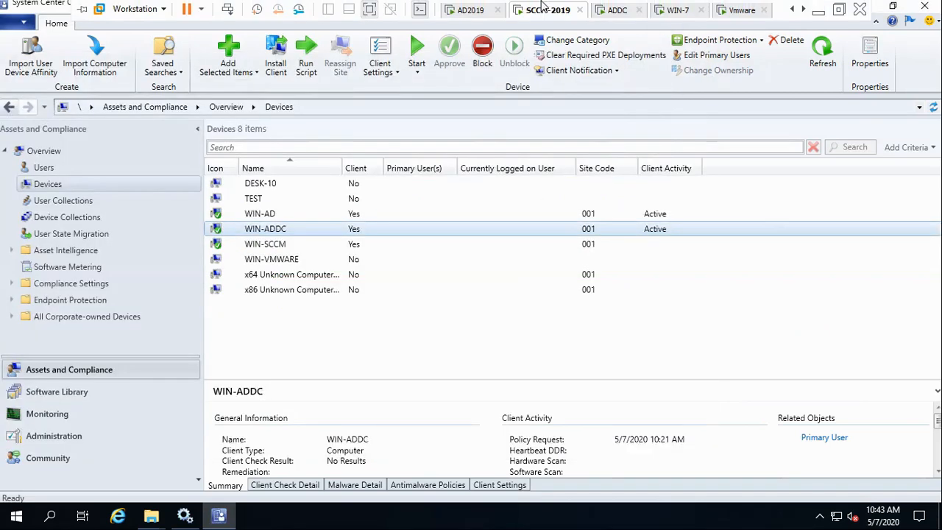
pyautogui.click(825, 57)
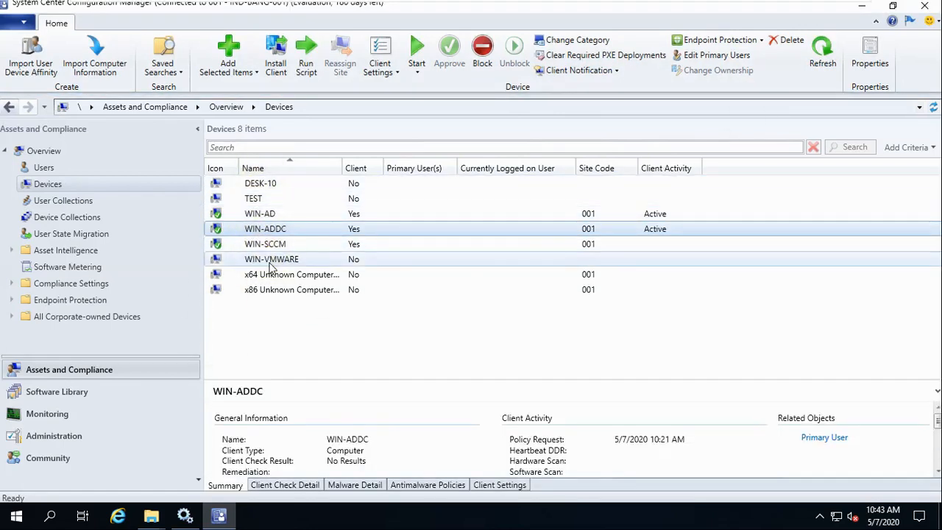
pyautogui.click(263, 214)
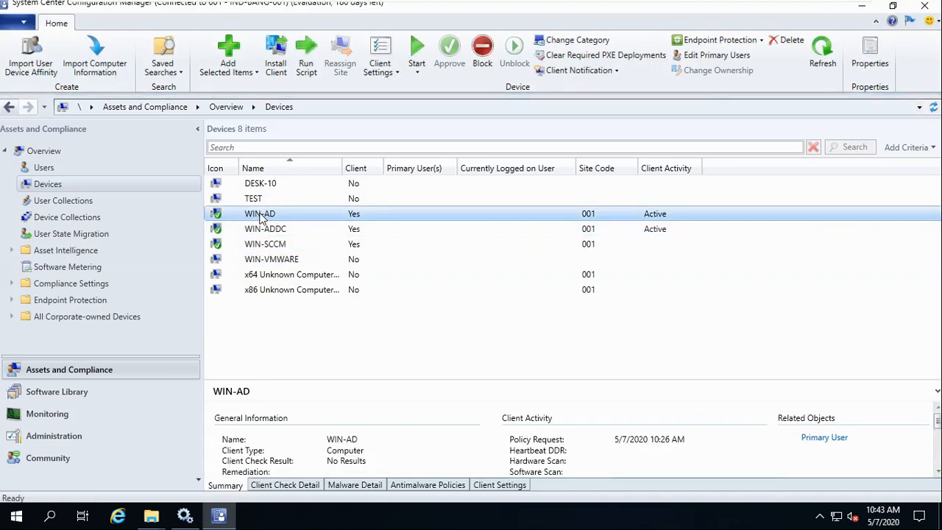
pyautogui.rightClick(263, 214)
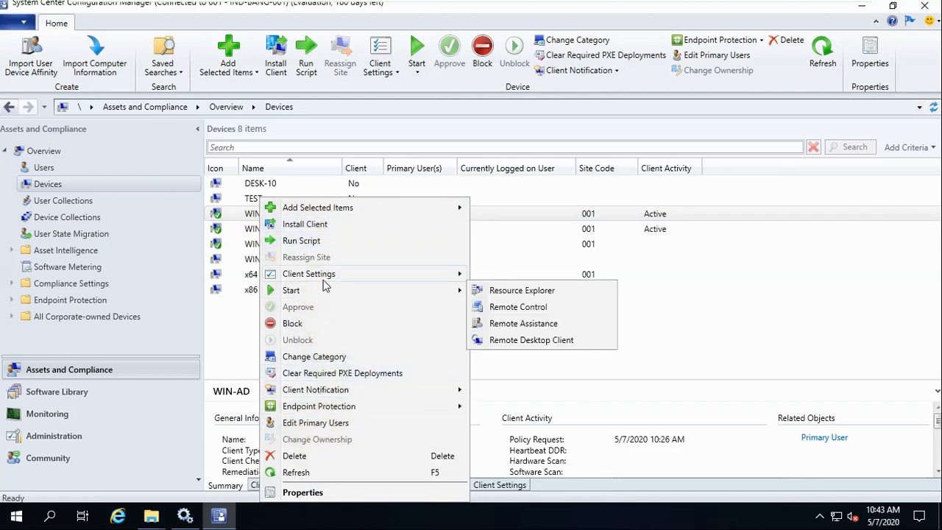
pyautogui.moveTo(323, 279)
pyautogui.click(750, 321)
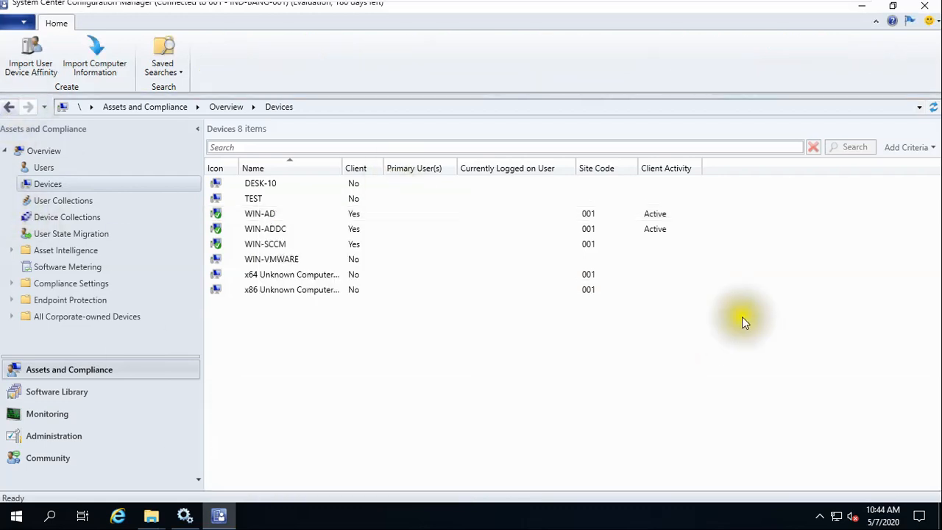
pyautogui.click(677, 10)
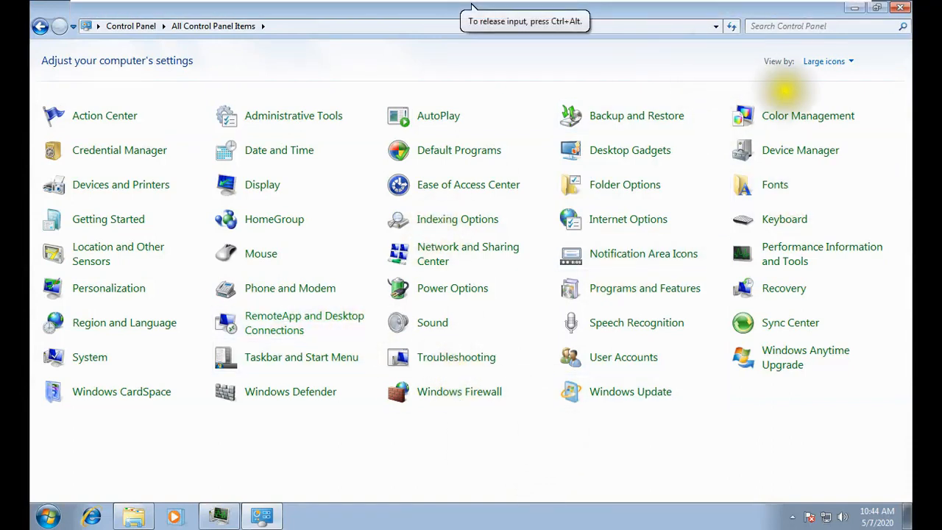
# On WIN-7, keep Control Panel in large icons view and bring up the ccmsetup folder window.
pyautogui.click(833, 62)
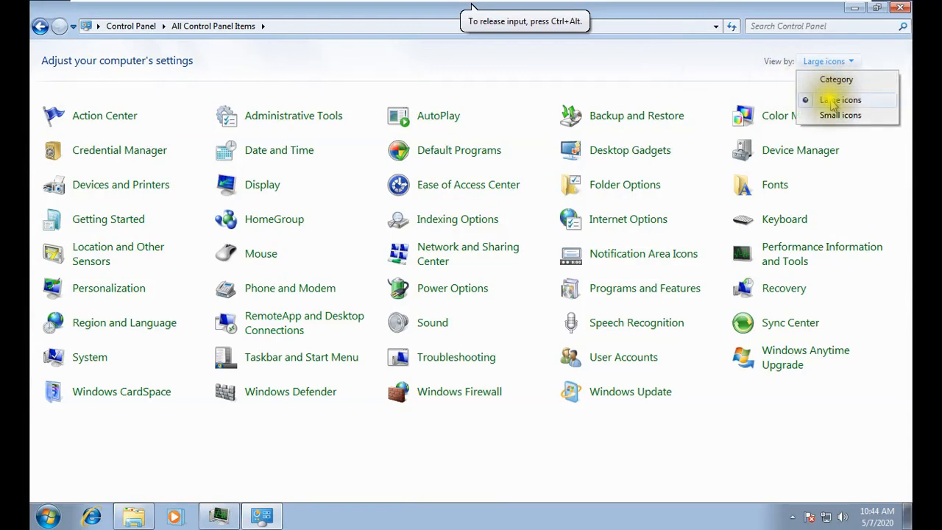
pyautogui.click(690, 79)
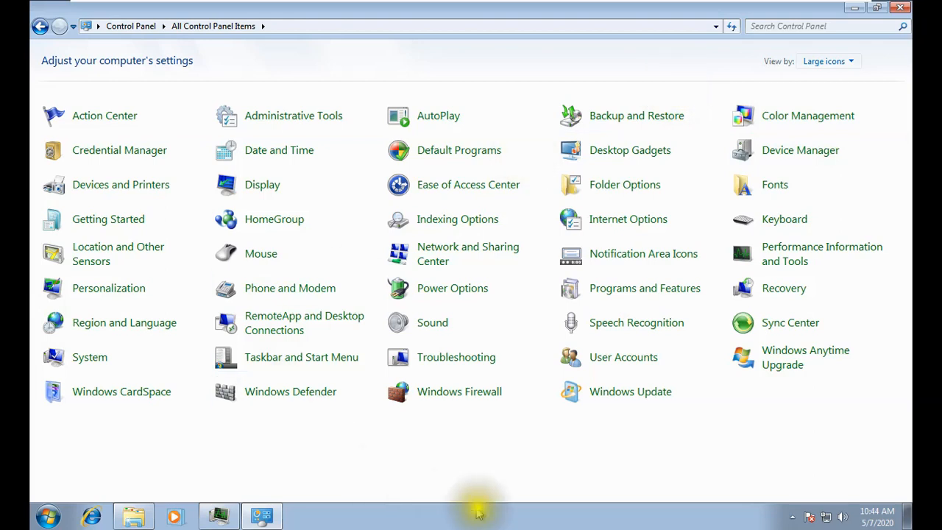
pyautogui.click(144, 507)
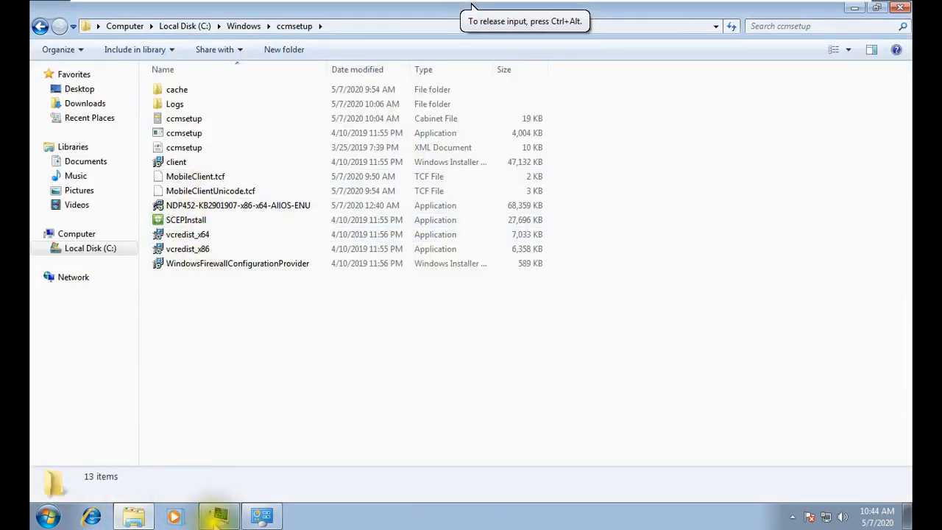
pyautogui.click(265, 517)
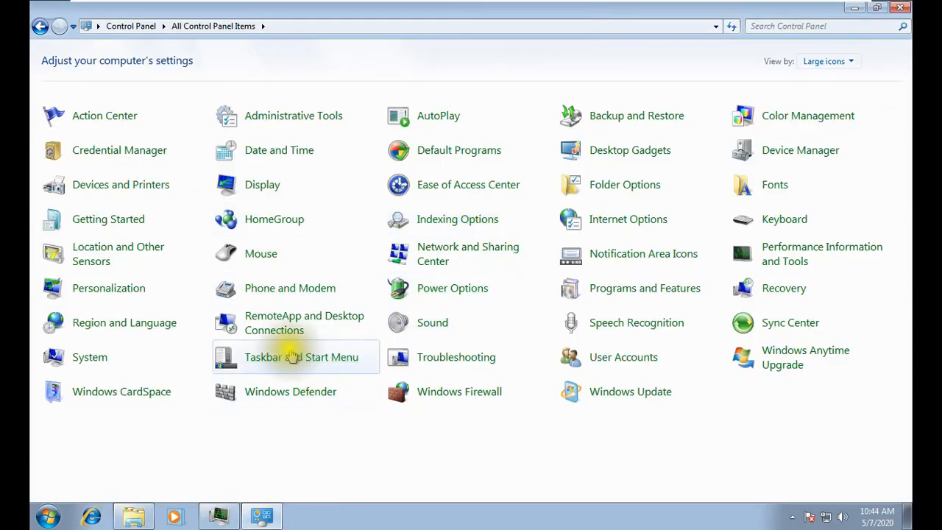
# Start Task Manager on WIN-7 from the taskbar and bring it forward.
pyautogui.rightClick(532, 524)
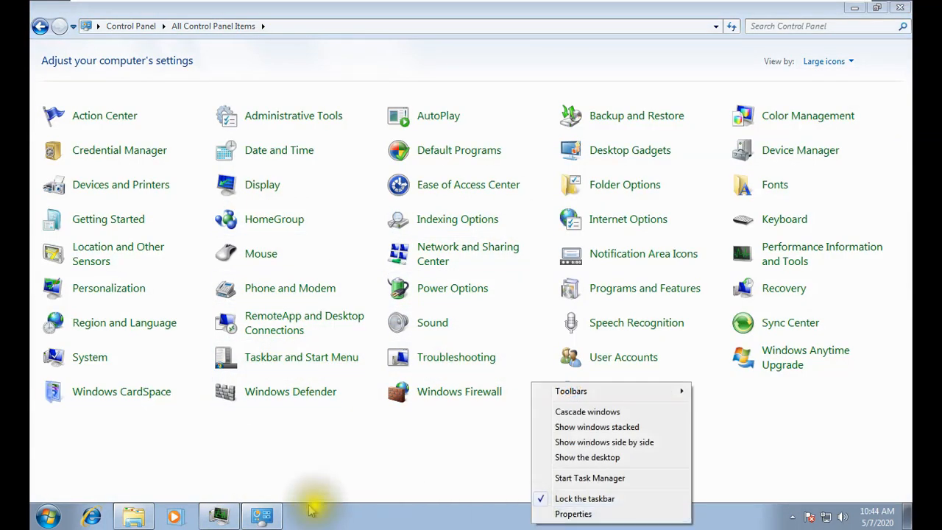
pyautogui.click(222, 518)
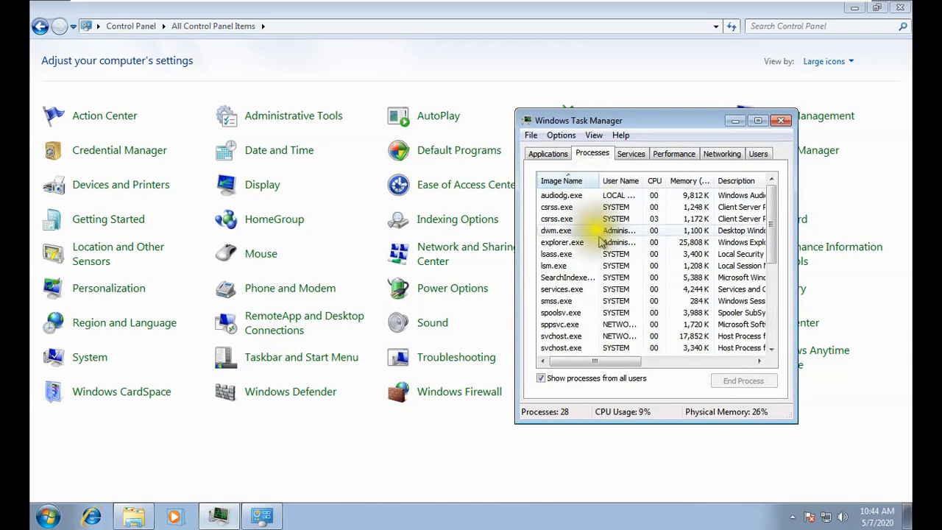
pyautogui.rightClick(531, 522)
pyautogui.click(596, 475)
# Refresh the ccmsetup folder on the Windows Server VM, then minimize VMware to reveal the SCCM slide.
pyautogui.moveTo(702, 4)
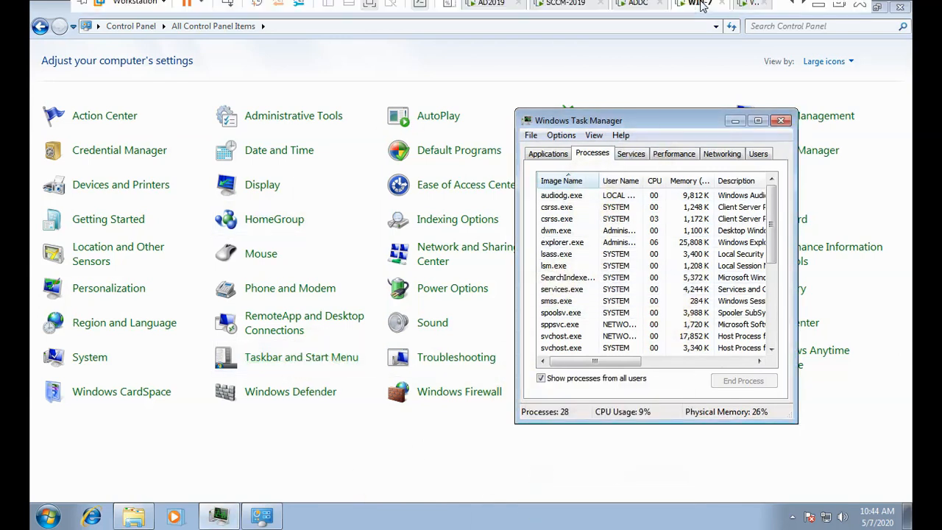
pyautogui.click(747, 4)
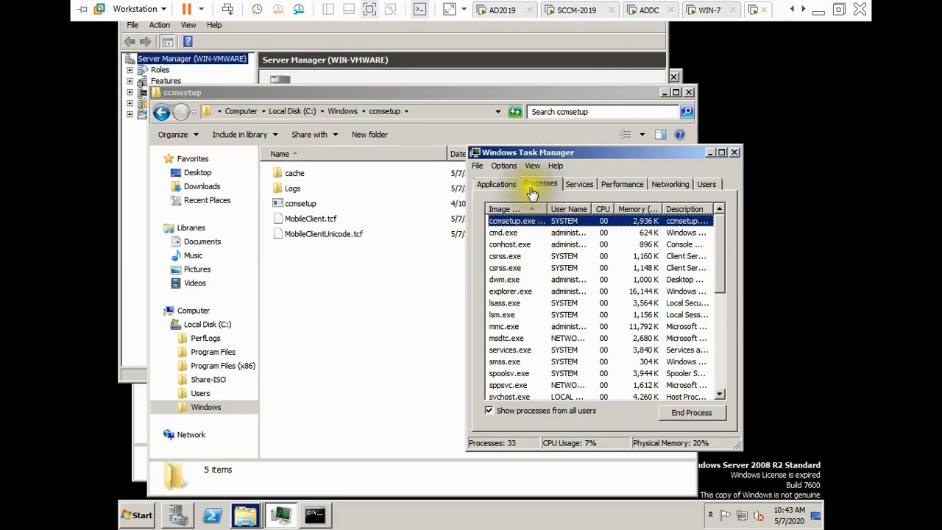
pyautogui.click(346, 336)
pyautogui.rightClick(346, 337)
pyautogui.click(389, 374)
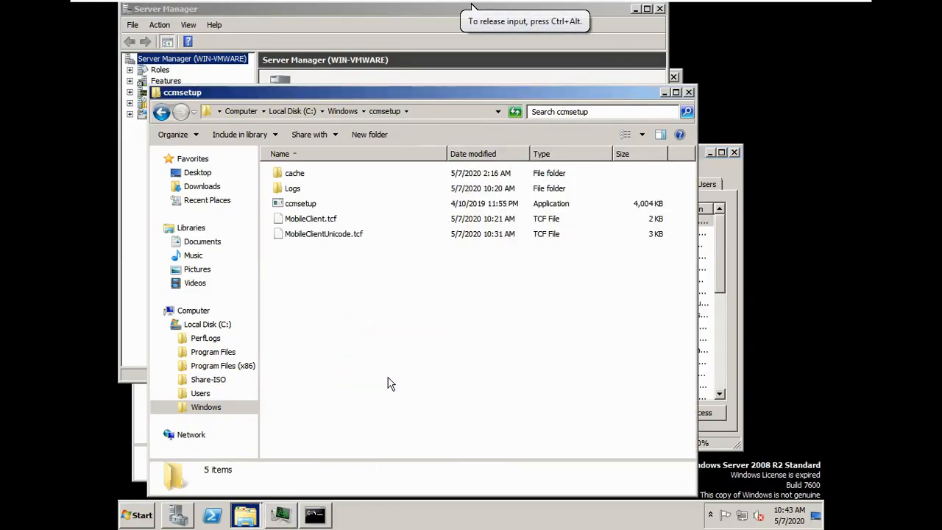
pyautogui.moveTo(695, 6)
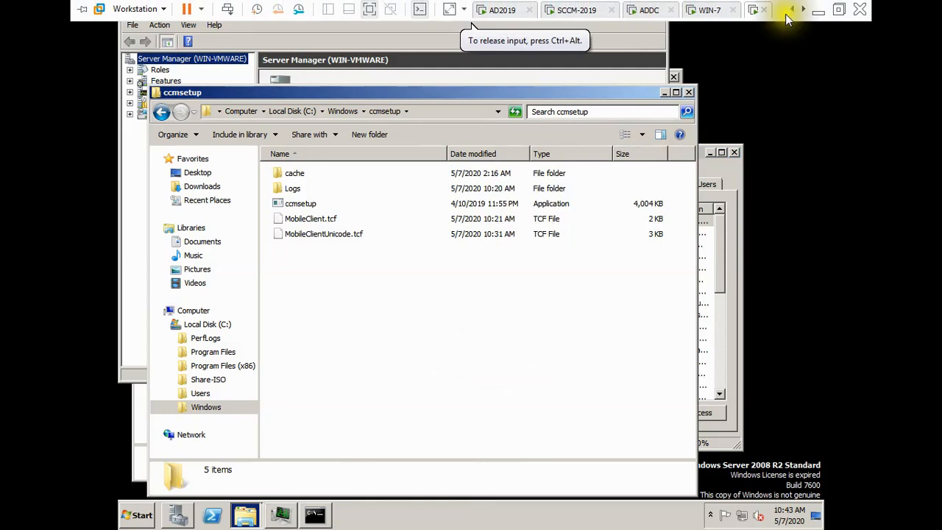
pyautogui.click(817, 10)
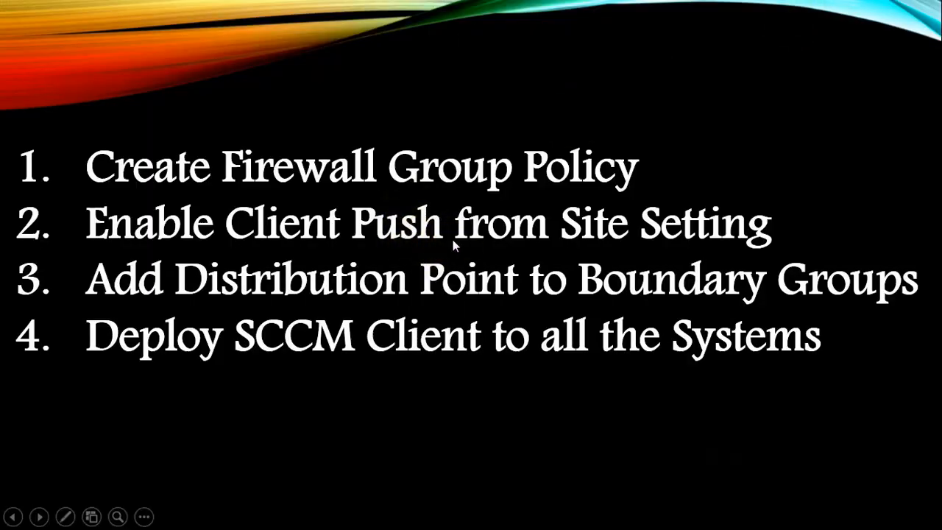